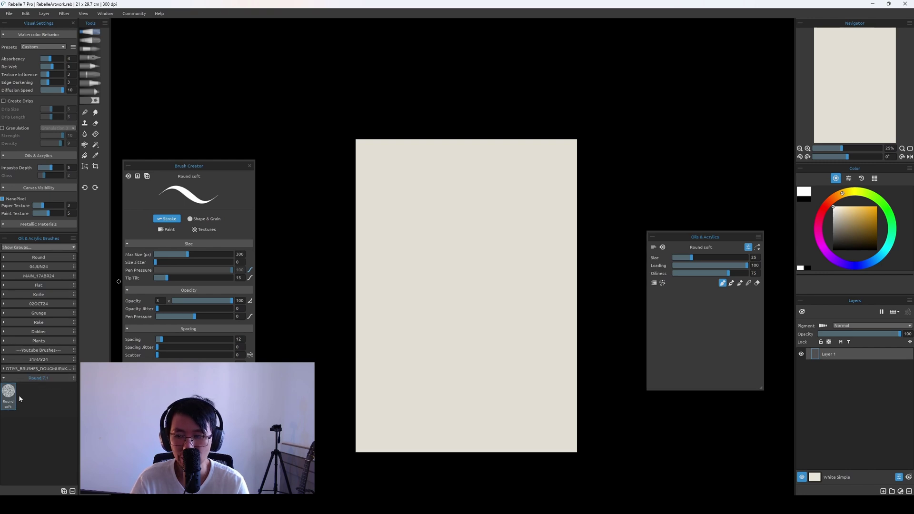
Paint a long black zigzag test stroke down the canvas with the Round soft brush at size 100
mouse_move(486, 185)
left_mouse_down()
mouse_move(414, 237)
mouse_move(453, 313)
mouse_move(520, 384)
mouse_move(519, 354)
left_mouse_up()
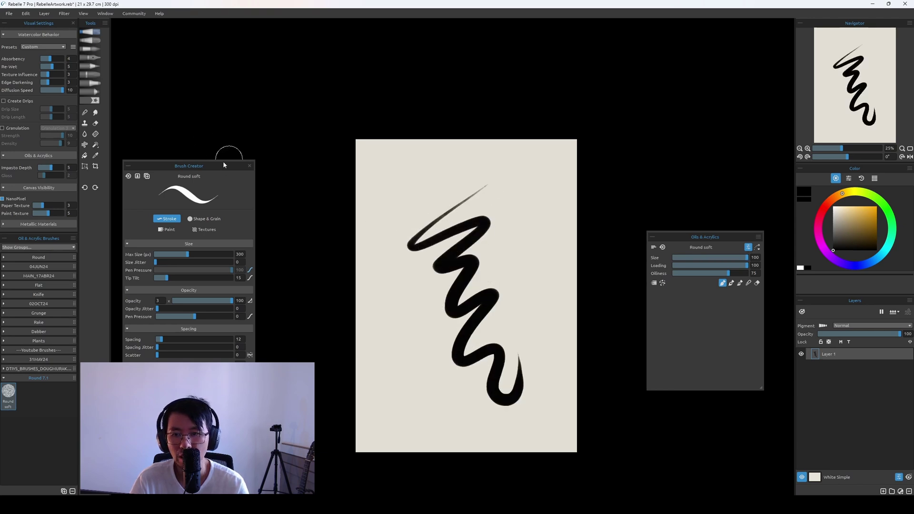
left_click_drag(232, 169, 348, 164)
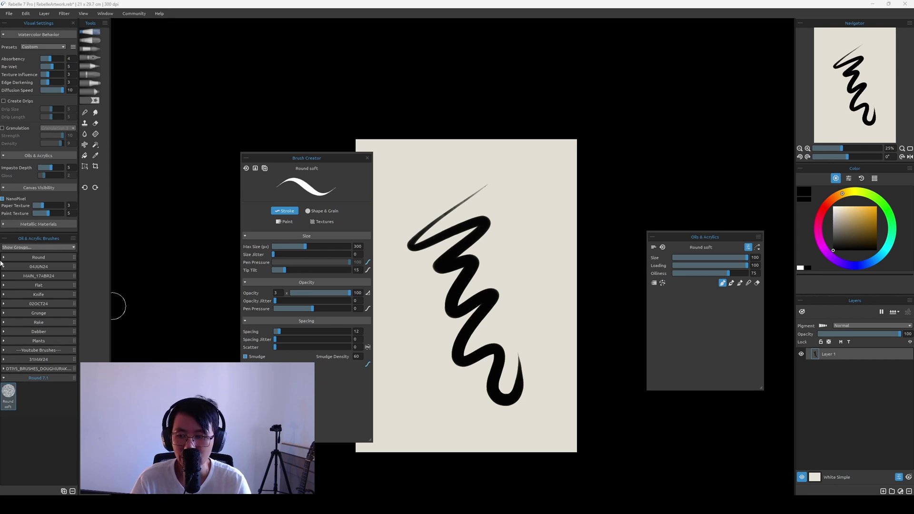
Duplicate the Round soft brush preset and move the Brush Creator clear of the canvas
right_click(7, 391)
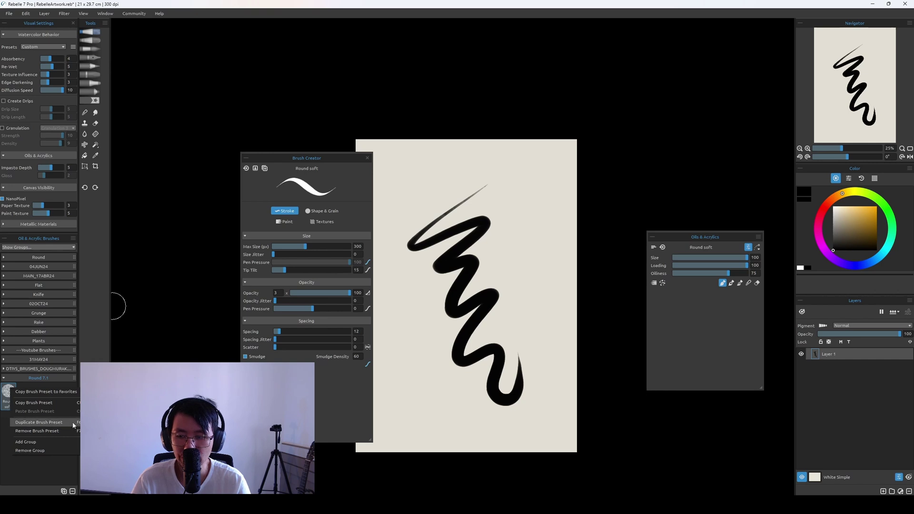
left_click(38, 422)
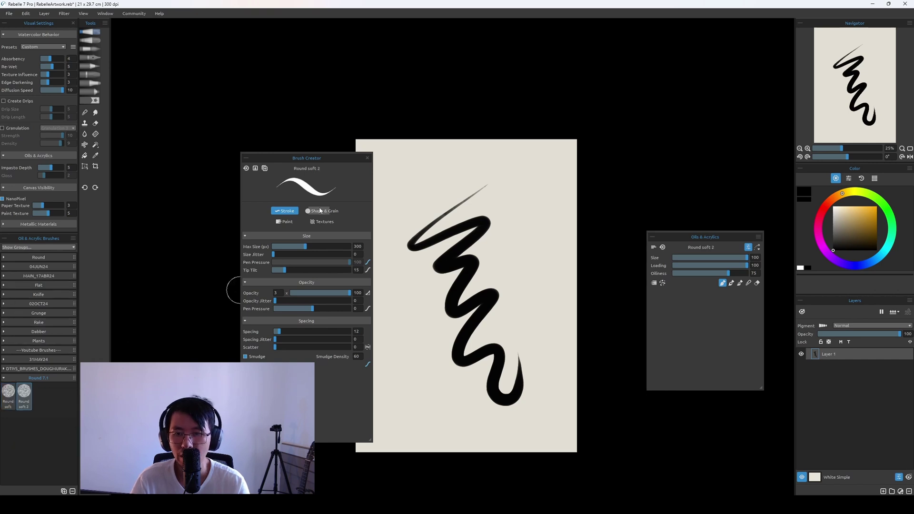
left_click_drag(341, 164, 293, 176)
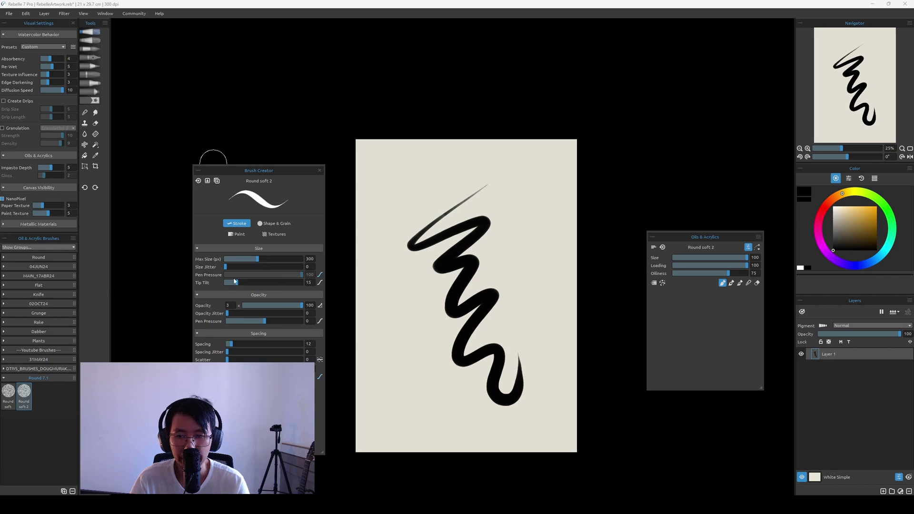
Set the duplicate brush's first Opacity value to 52 and paint a small squiggle beside the zigzag to test it
type("7")
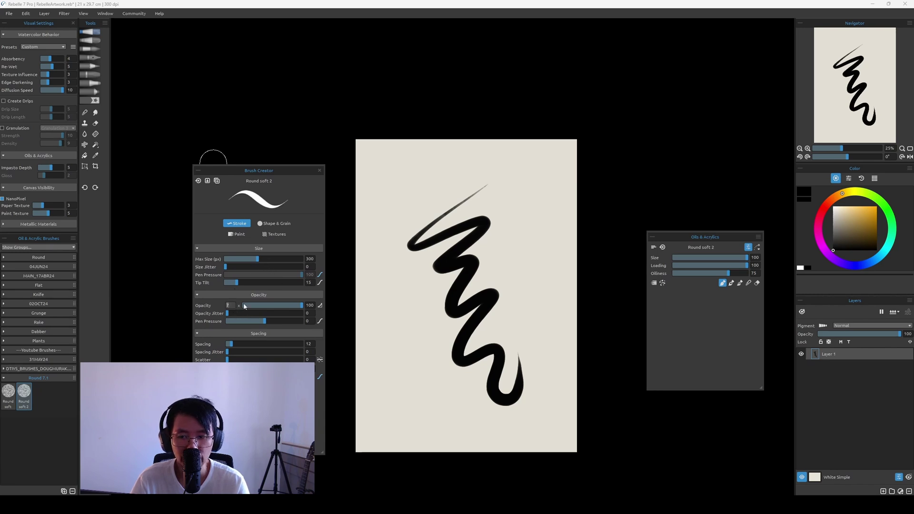
key("BackSpace")
type("52")
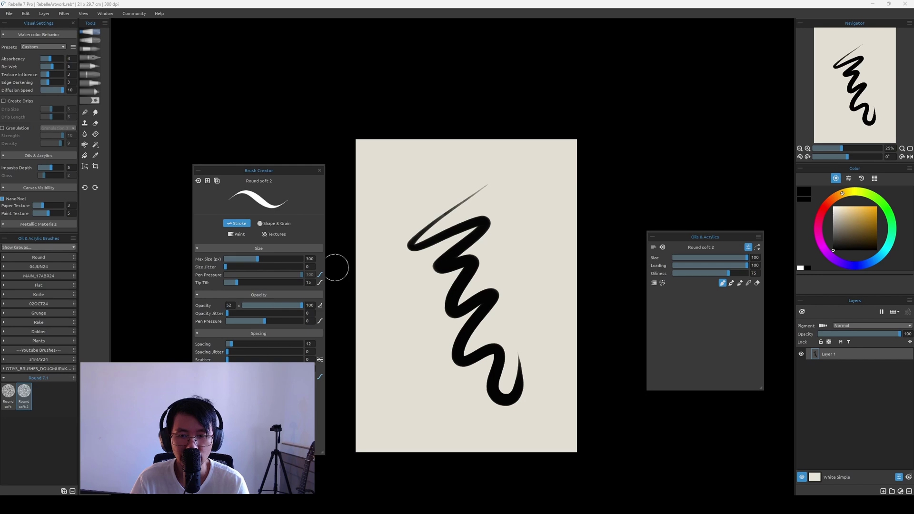
mouse_move(540, 221)
left_mouse_down()
mouse_move(535, 271)
mouse_move(566, 279)
left_mouse_up()
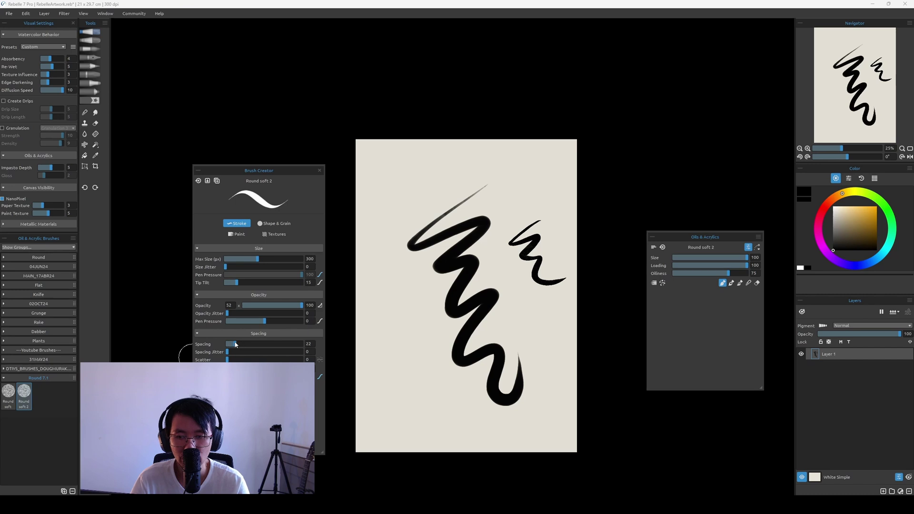
Set the brush spacing to 32 and dab a few test dots above the small squiggle
mouse_move(242, 344)
left_mouse_down()
mouse_move(270, 345)
mouse_move(238, 344)
left_mouse_up()
left_click(512, 185)
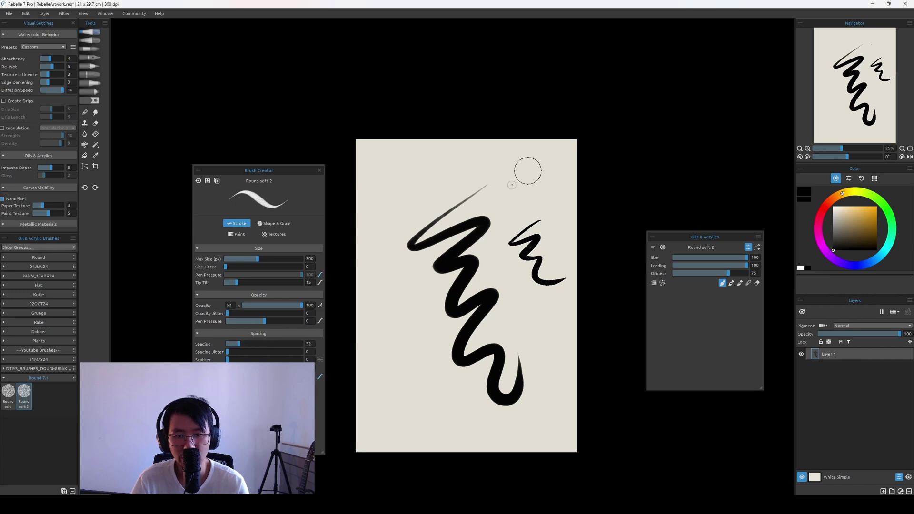
left_click(528, 169)
left_click(543, 182)
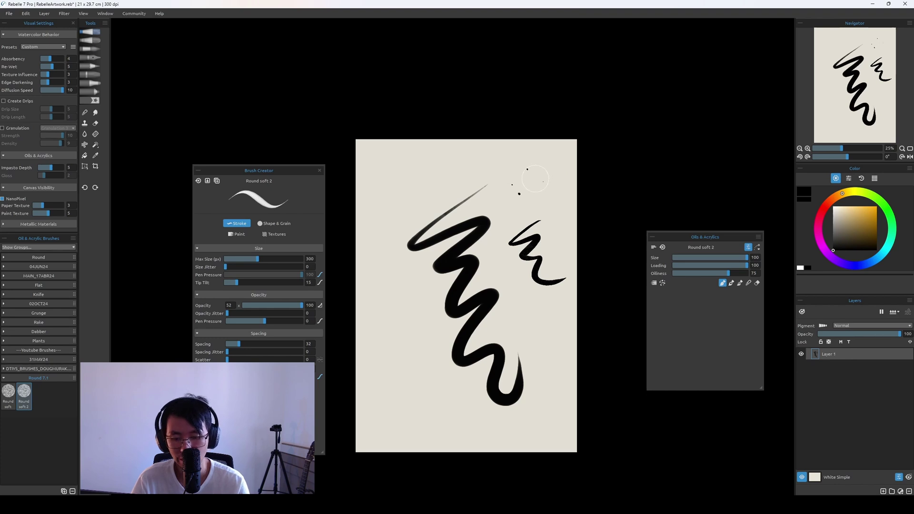
Clear all test marks from Layer 1
key("ctrl+plus")
key("ctrl+plus")
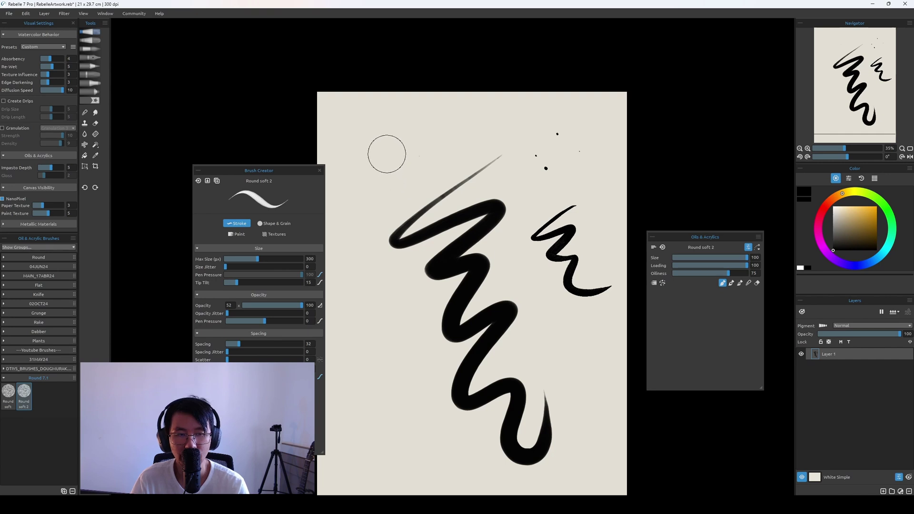
key("Delete")
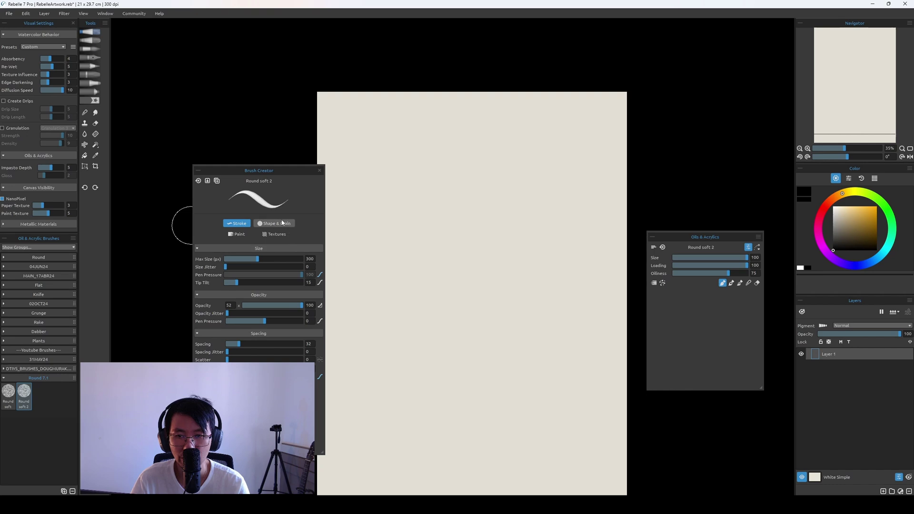
Replace the brush's grain with the plain white image from the Image Library
left_click(261, 226)
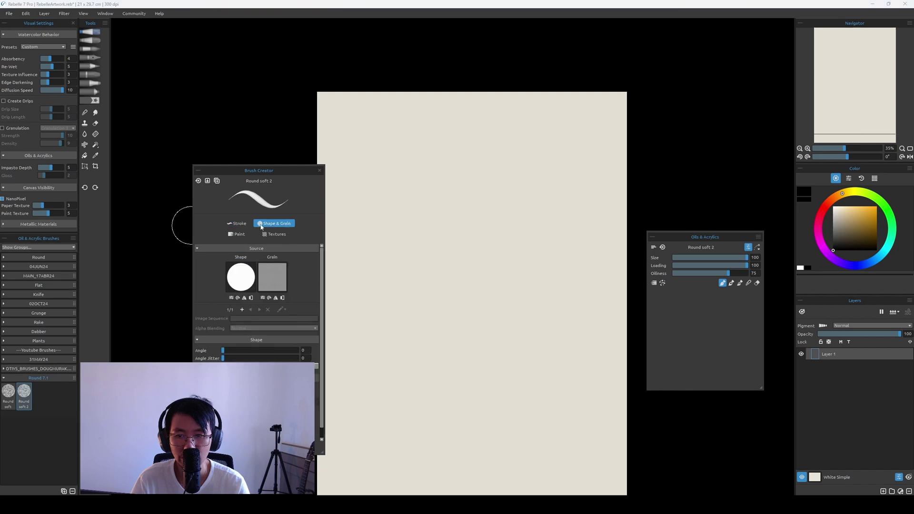
left_click(276, 279)
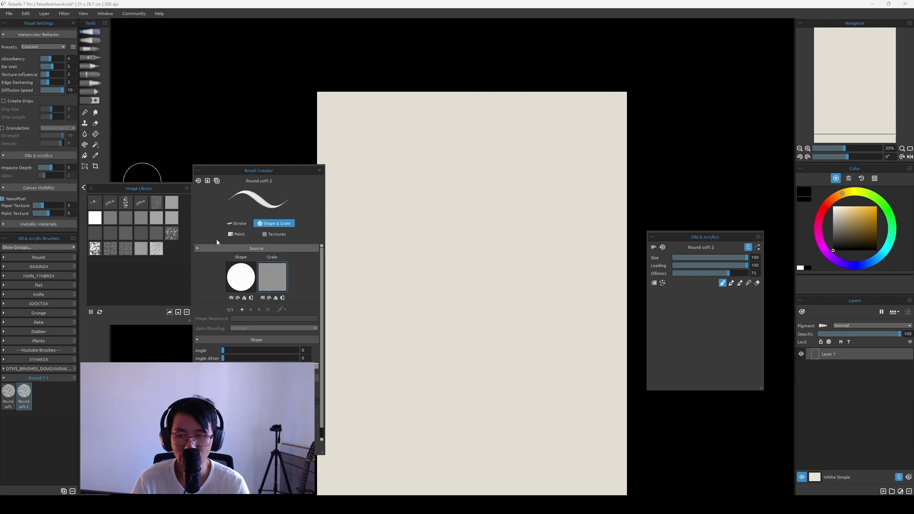
left_click(96, 217)
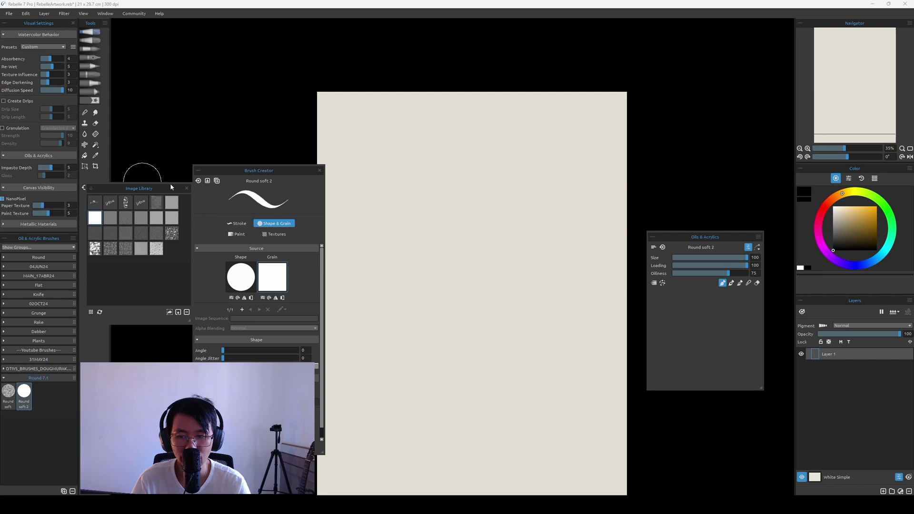
Lower the brush's Max. Impasto Smudge to its minimum and return to the Stroke settings
left_click(236, 234)
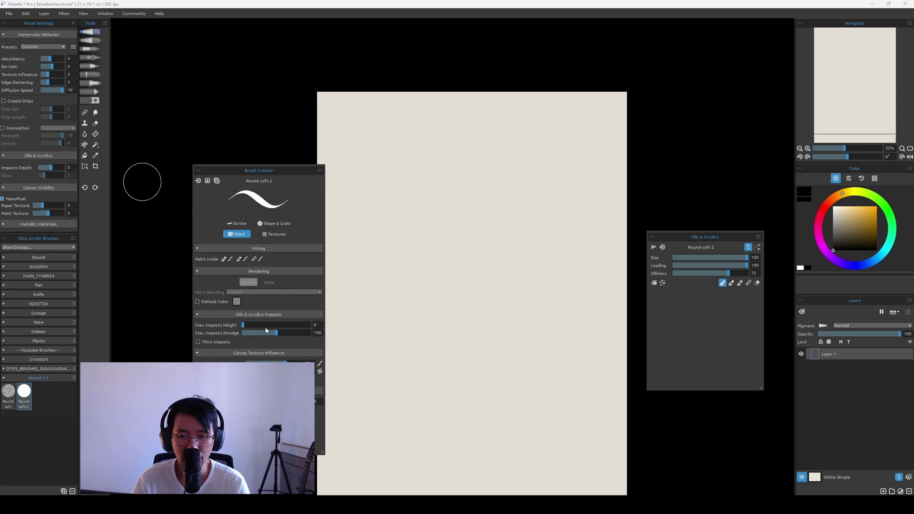
left_click_drag(279, 335, 239, 333)
left_click(237, 223)
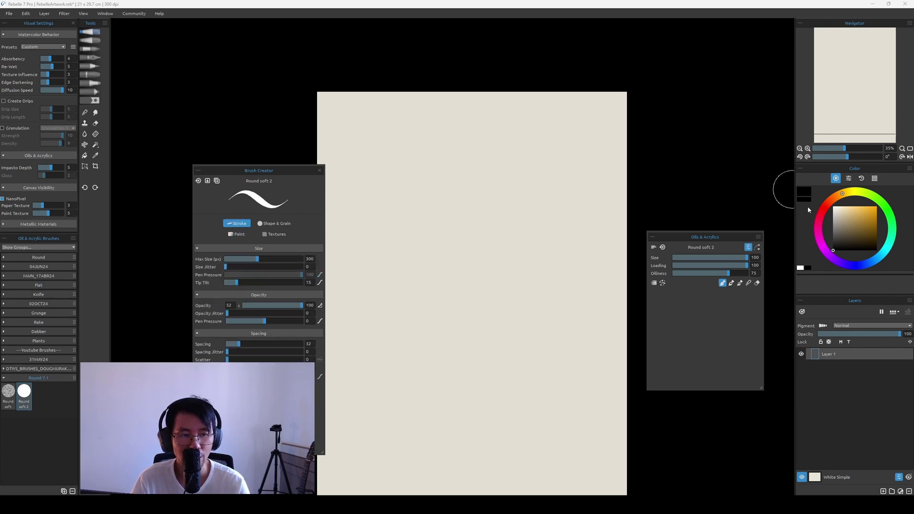
Test the modified brush with several dots and broad scribbles on the canvas, and clear the layer
left_click(448, 294)
left_click(468, 264)
left_click(497, 234)
left_click(530, 217)
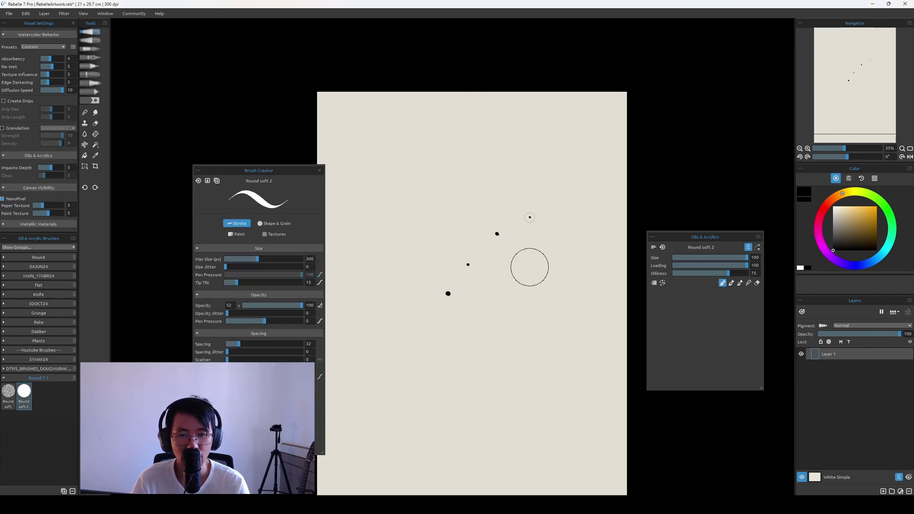
left_click(529, 267)
mouse_move(498, 275)
left_mouse_down()
mouse_move(547, 332)
mouse_move(475, 389)
mouse_move(417, 388)
mouse_move(357, 360)
mouse_move(363, 279)
mouse_move(409, 216)
mouse_move(354, 246)
mouse_move(451, 316)
mouse_move(521, 248)
mouse_move(510, 215)
mouse_move(503, 287)
left_mouse_up()
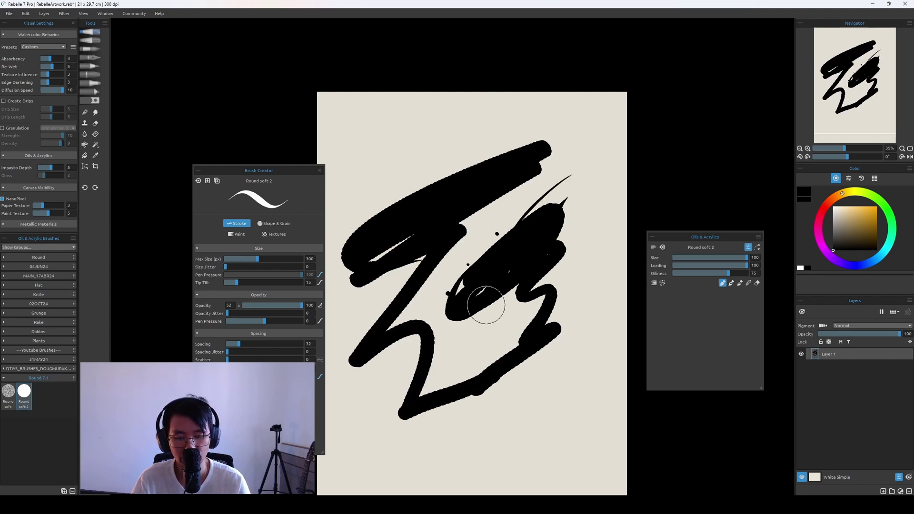
key("Delete")
left_click(453, 262)
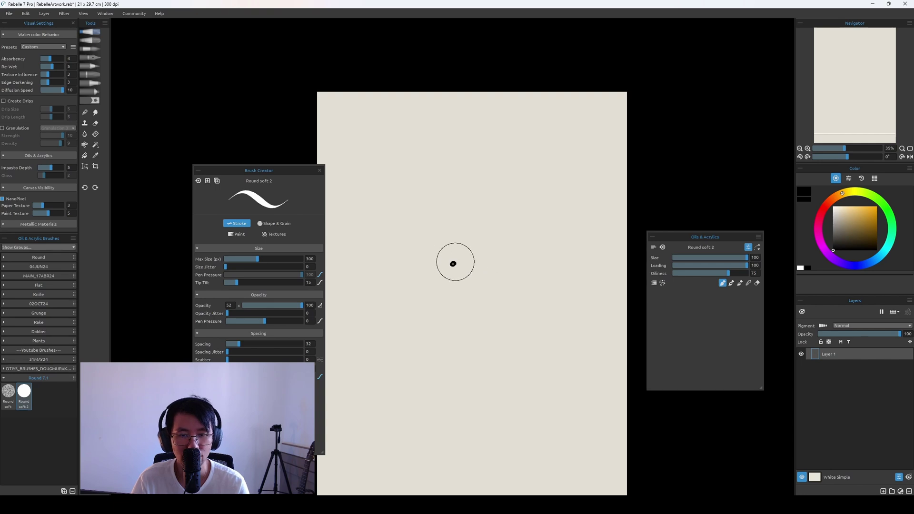
key("ctrl+z")
left_click(442, 256)
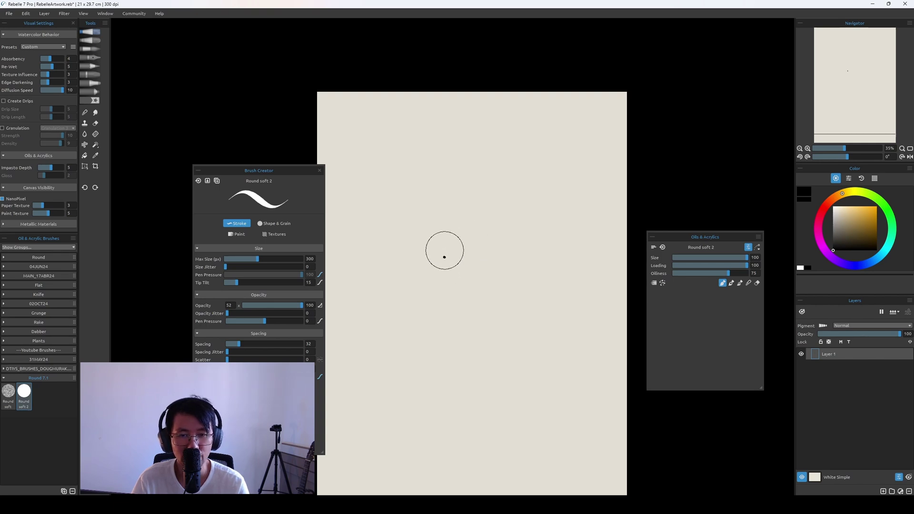
key("ctrl+z")
Reduce the brush size to 60 and dab a loose cluster of small black dots of varying sizes near the canvas centre
key("bracketleft")
key("bracketleft")
left_click(446, 256)
left_click(452, 240)
key("bracketleft")
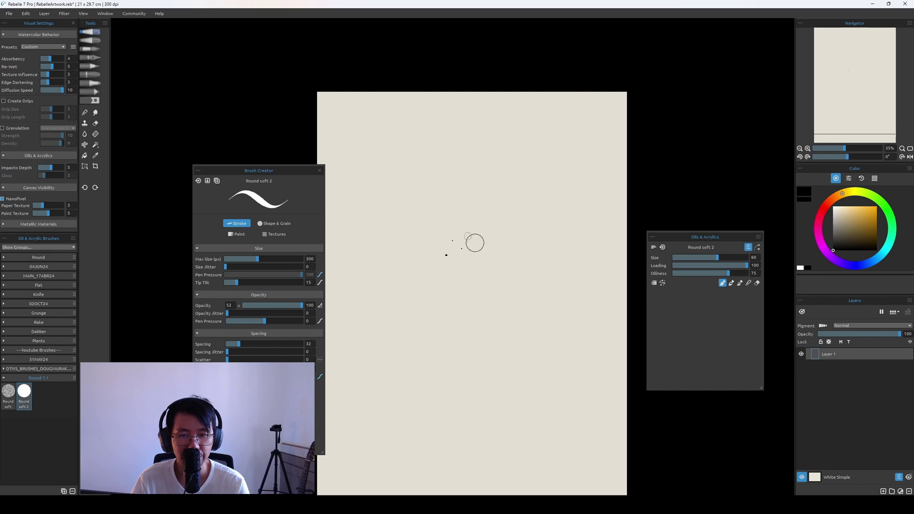
left_click(476, 250)
left_click(462, 248)
left_click(465, 236)
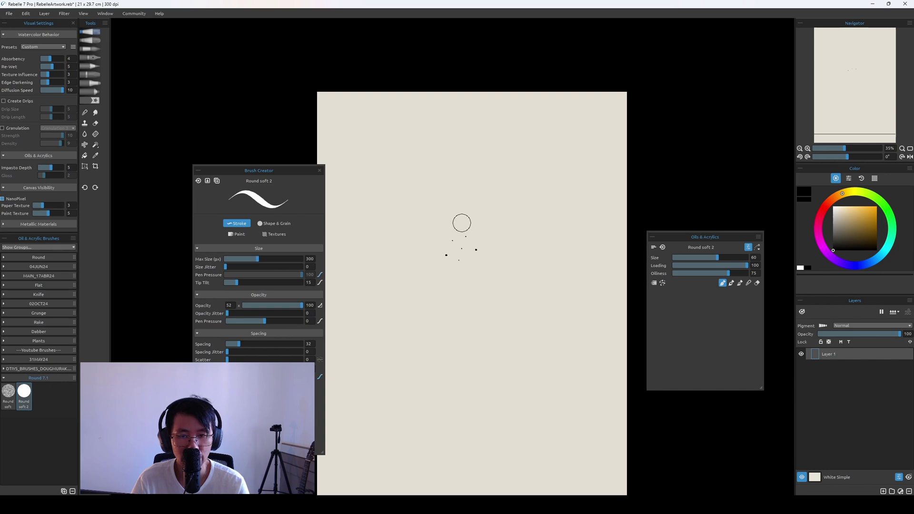
left_click(458, 225)
left_click(482, 236)
left_click(479, 223)
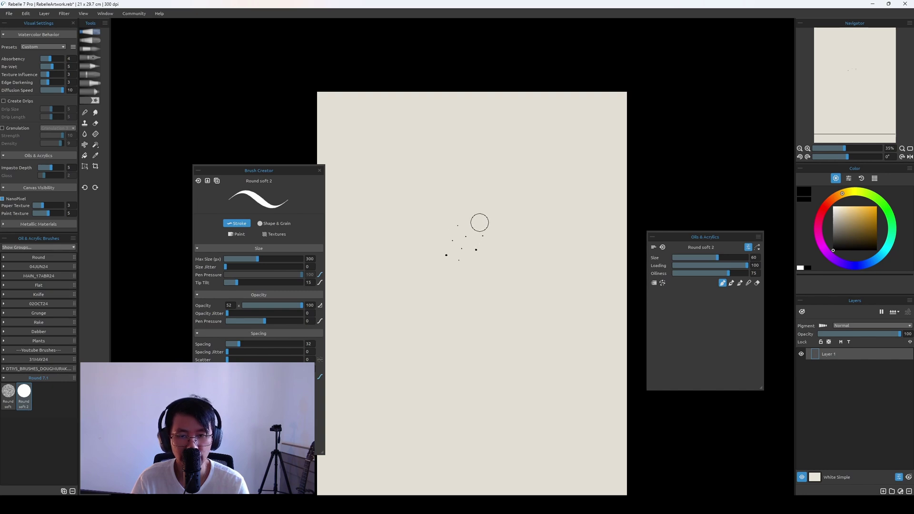
left_click(494, 261)
left_click(466, 270)
left_click(477, 267)
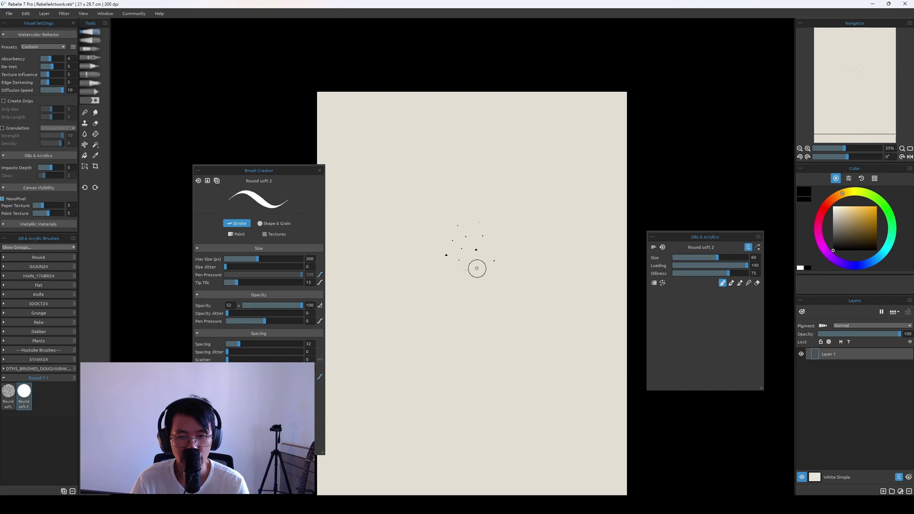
left_click(448, 276)
left_click(445, 263)
left_click(437, 240)
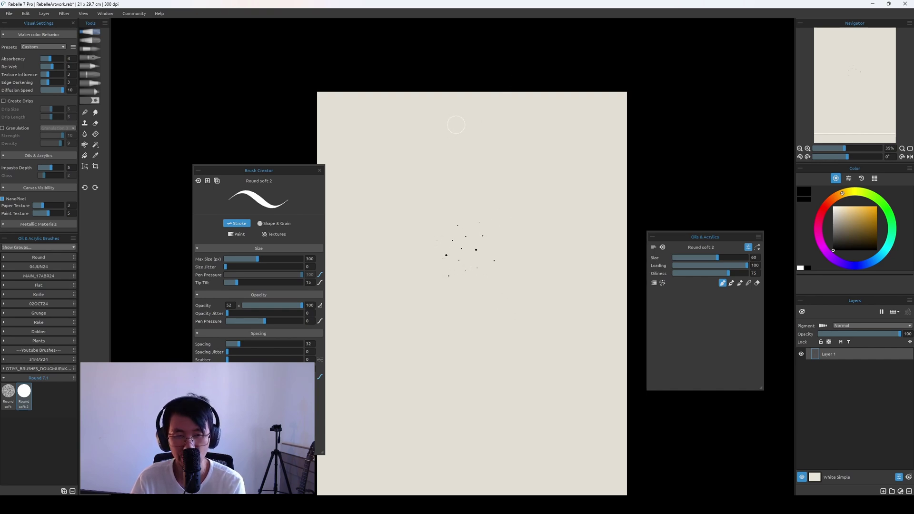
Select the whole cluster of dots with a closed freehand selection outline around it
scroll(459, 131, "up", 4)
scroll(456, 125, "up", 1)
scroll(457, 124, "down", 2)
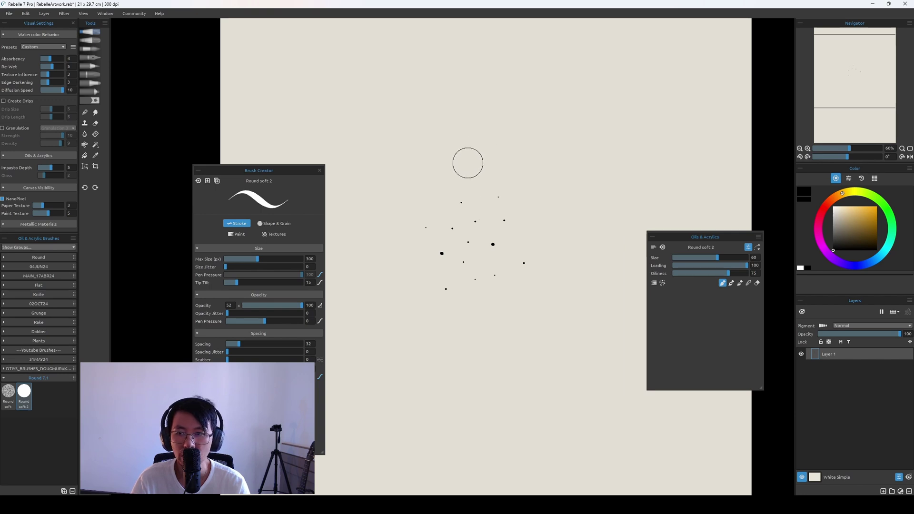
key("s")
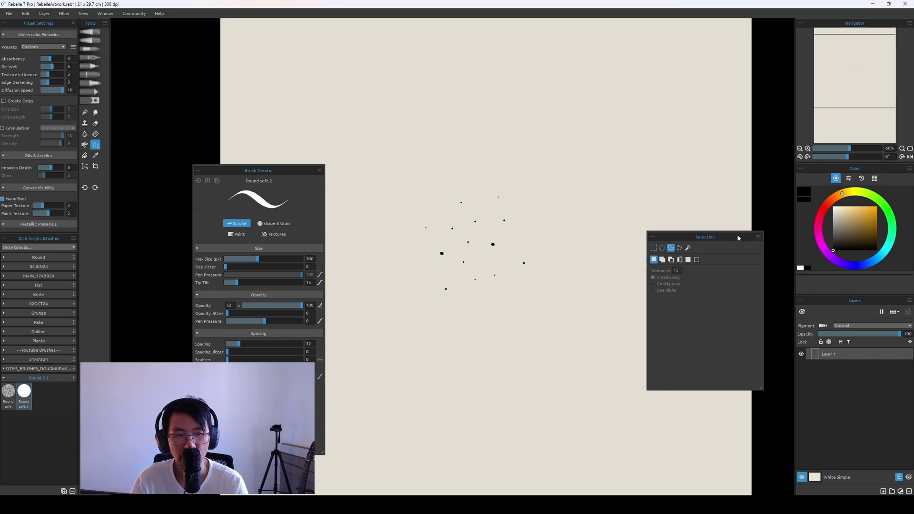
mouse_move(738, 237)
left_mouse_down()
mouse_move(657, 241)
mouse_move(664, 241)
left_mouse_up()
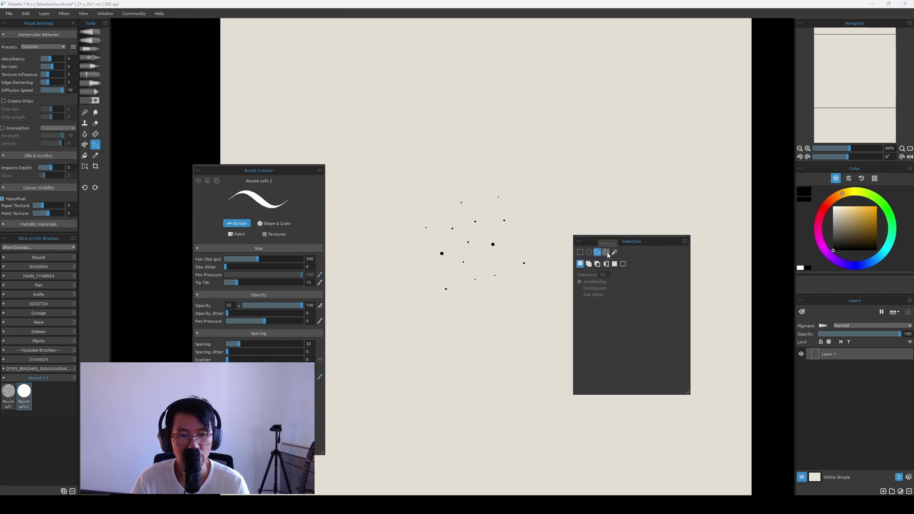
left_click(607, 253)
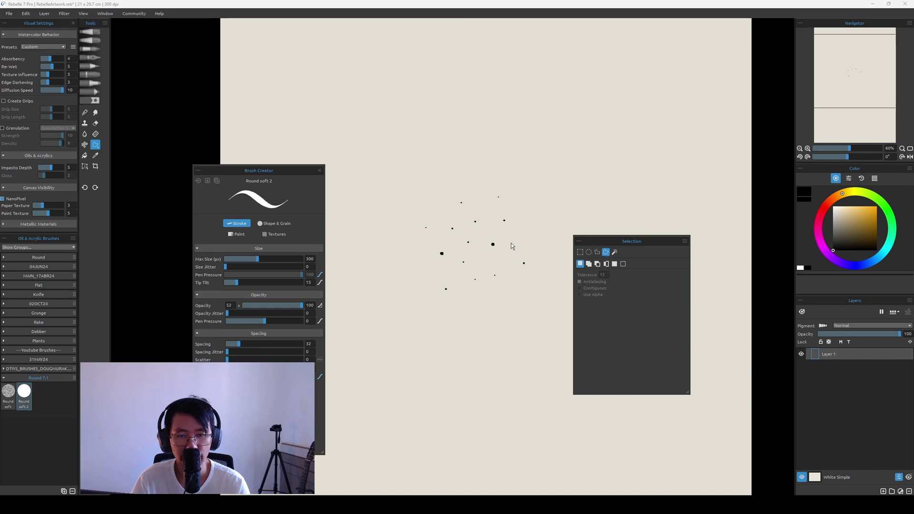
mouse_move(419, 201)
left_mouse_down()
mouse_move(467, 177)
mouse_move(512, 177)
mouse_move(550, 222)
left_mouse_up()
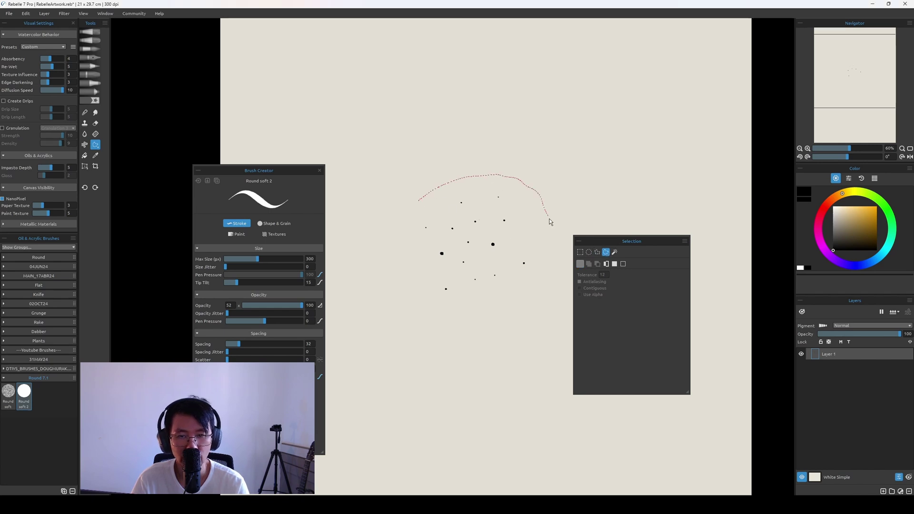
mouse_move(410, 316)
left_mouse_down()
mouse_move(385, 281)
mouse_move(384, 237)
left_mouse_up()
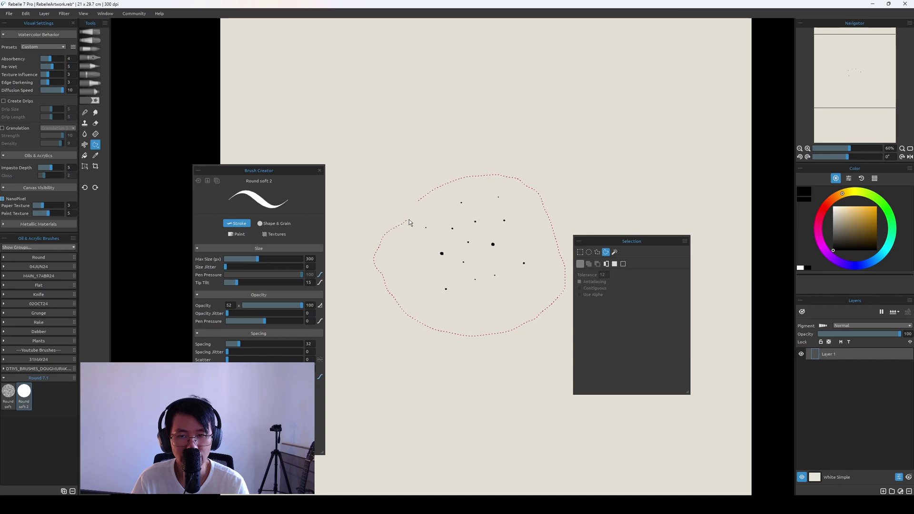
left_click_drag(417, 189, 419, 190)
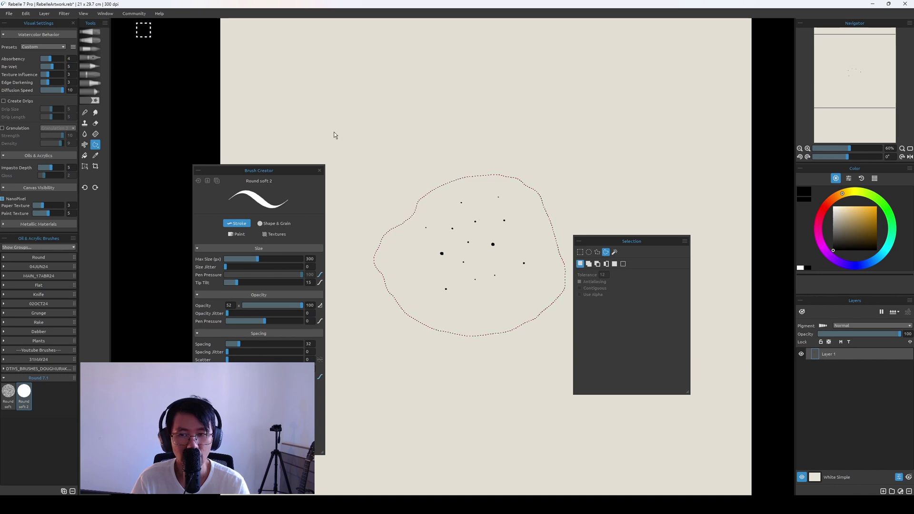
Add the selected dot cluster to the image library as the shape of the Round soft 2 brush
mouse_move(278, 168)
left_mouse_down()
mouse_move(323, 153)
mouse_move(318, 166)
left_mouse_up()
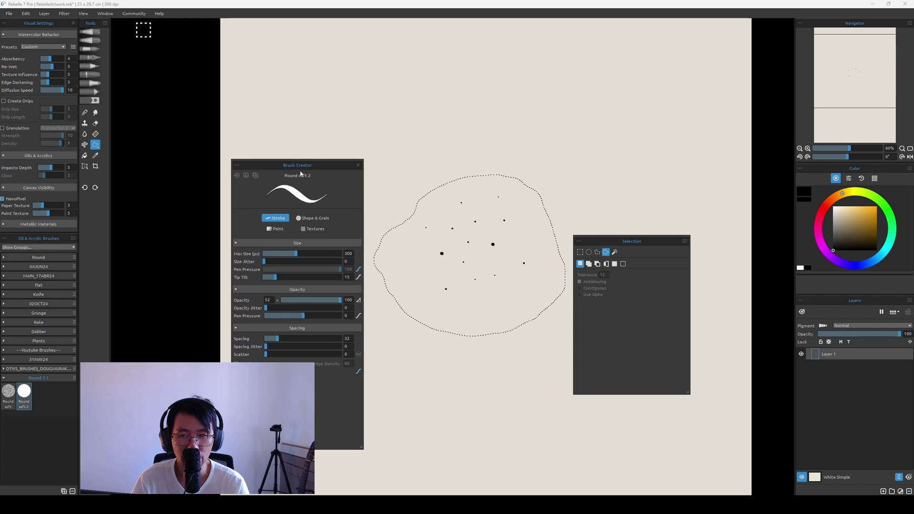
left_click(324, 219)
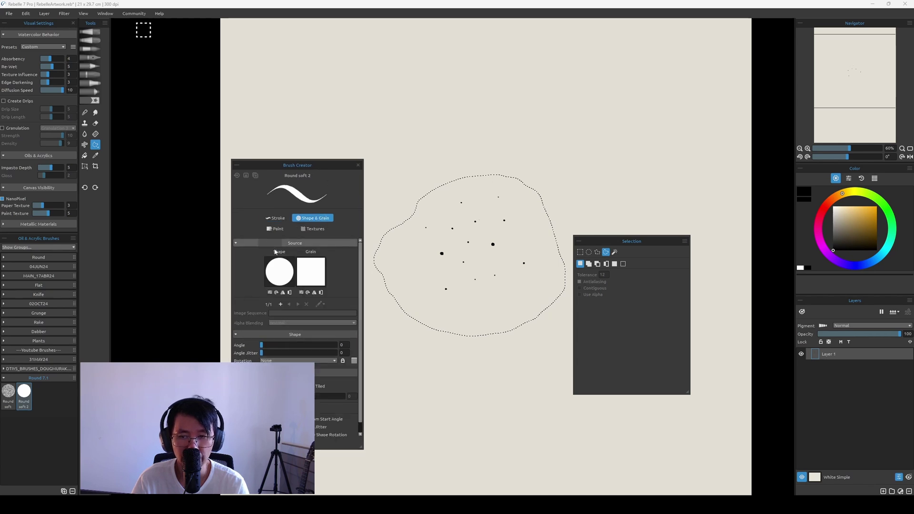
left_click(283, 274)
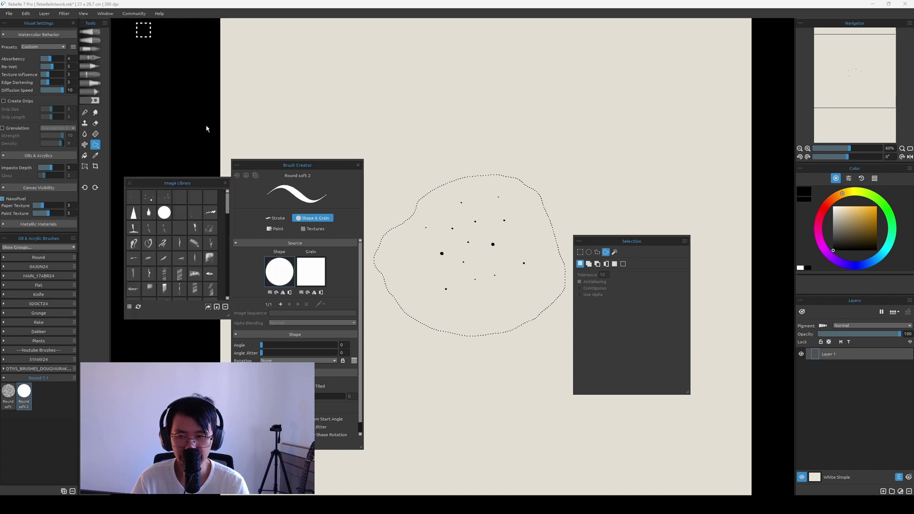
left_click(208, 308)
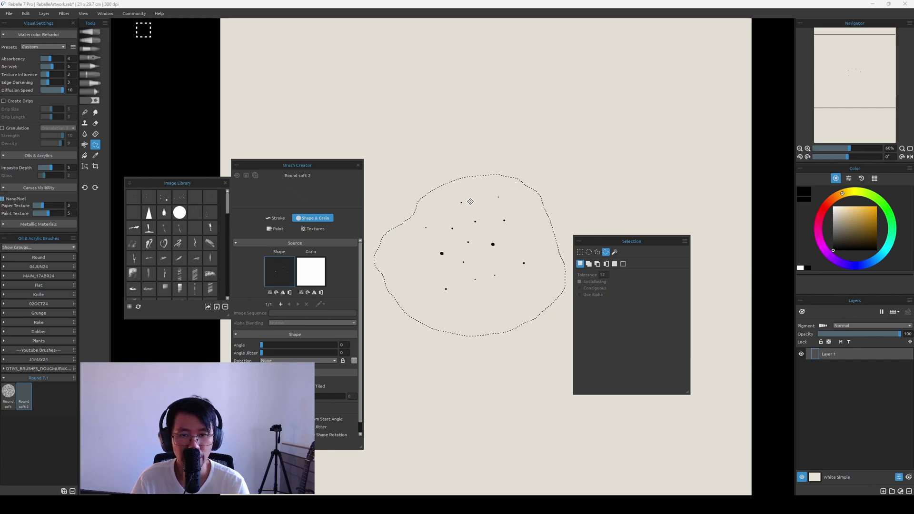
Deselect the dots, return to the paint brush and set its Max Size to 700 px
key("ctrl+d")
key("b")
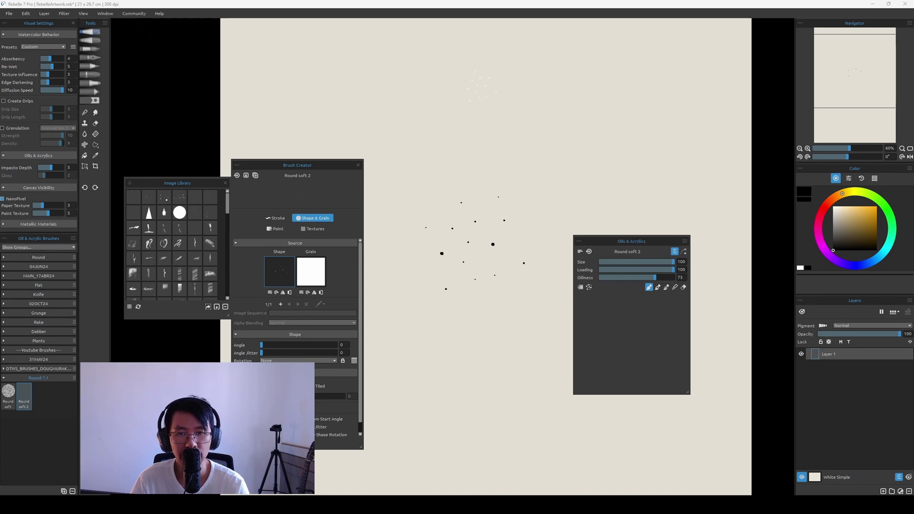
left_click(275, 218)
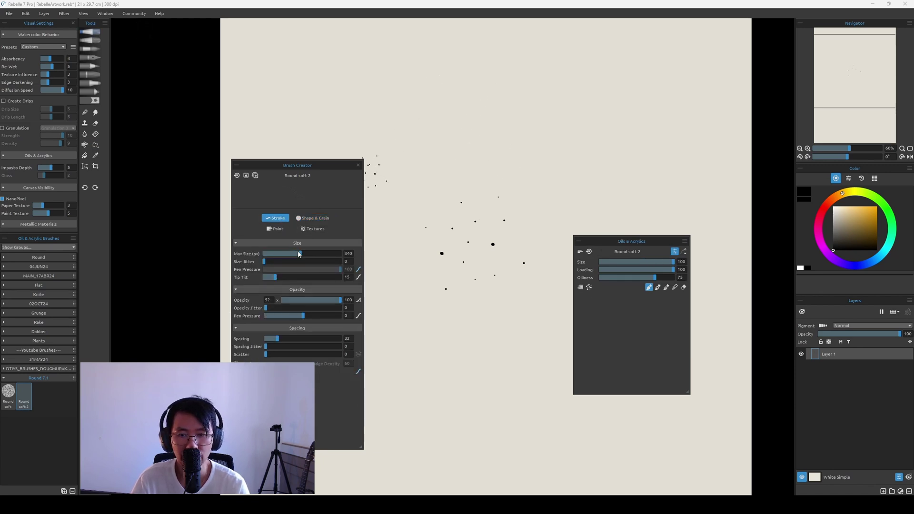
mouse_move(330, 253)
left_mouse_down()
mouse_move(294, 254)
mouse_move(342, 253)
left_mouse_up()
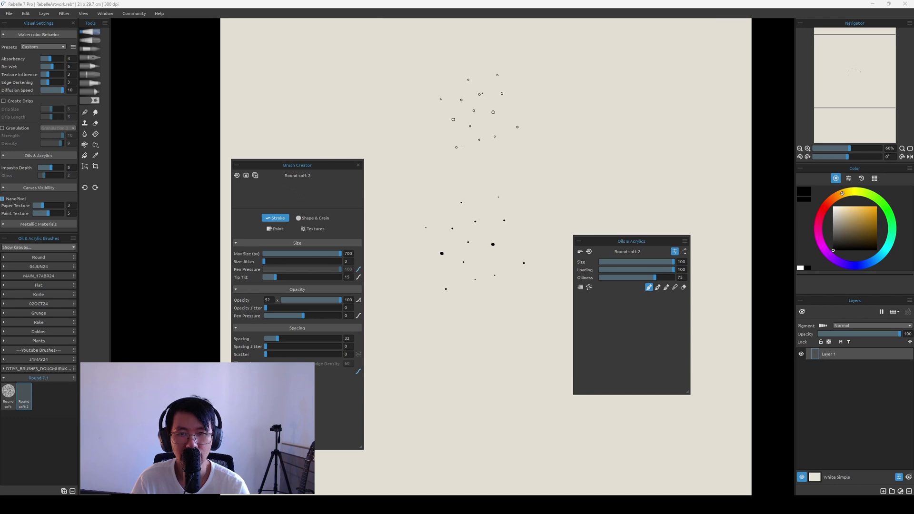
Test the enlarged dot brush with broad scribbles across the whole canvas, and clear the layer
mouse_move(438, 147)
left_mouse_down()
mouse_move(629, 63)
mouse_move(672, 90)
left_mouse_up()
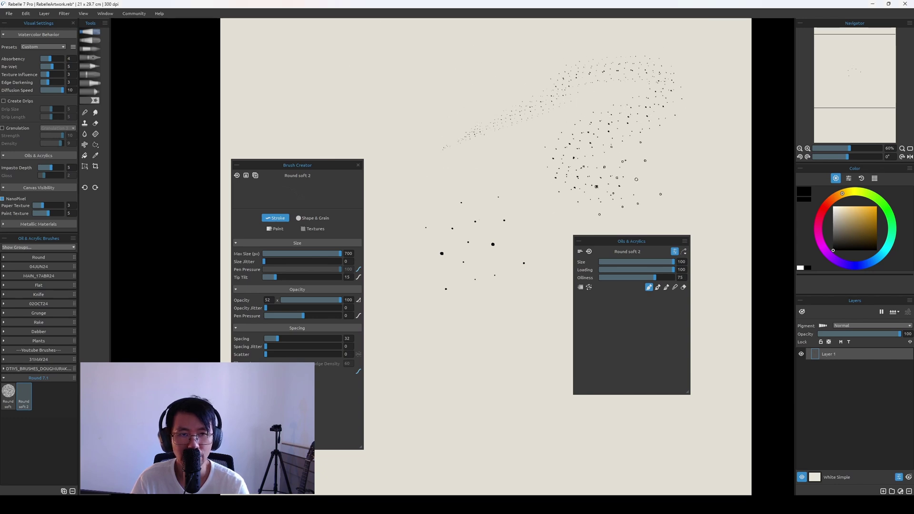
left_click_drag(305, 167, 500, 53)
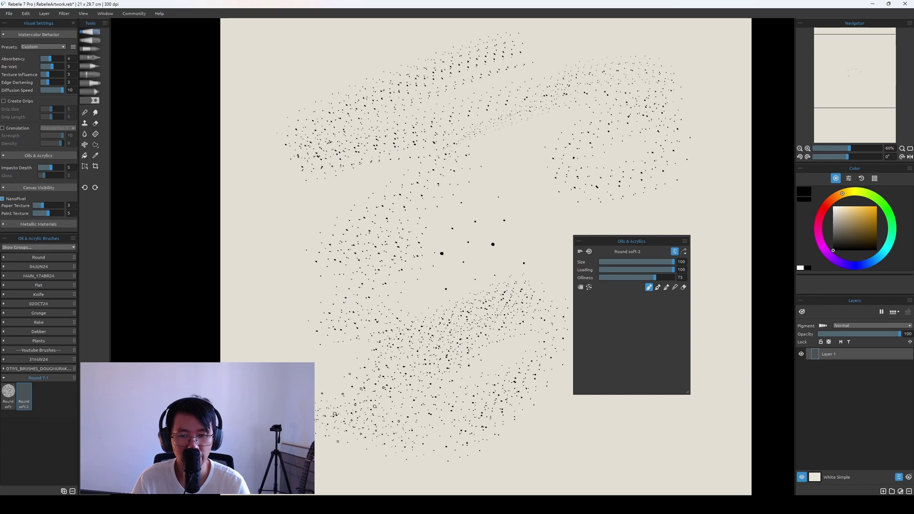
mouse_move(733, 409)
left_mouse_down()
mouse_move(645, 464)
mouse_move(633, 376)
left_mouse_up()
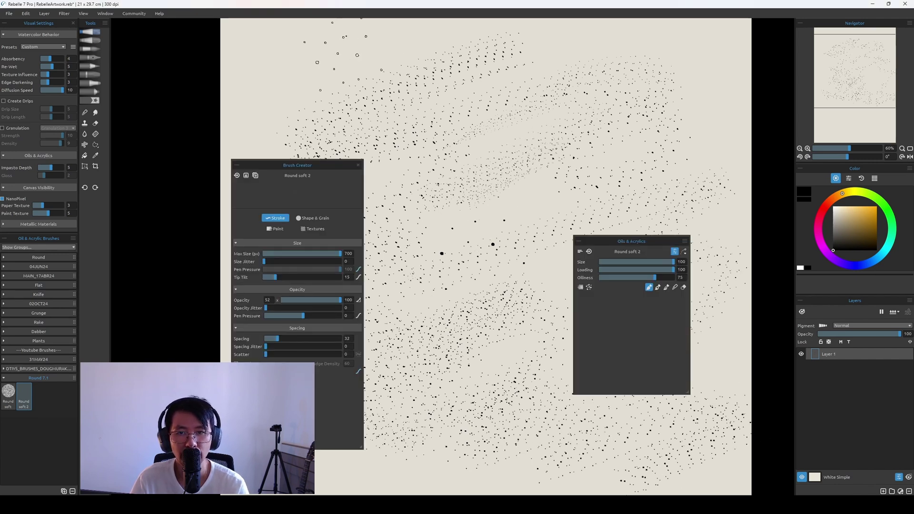
left_click_drag(602, 23, 695, 34)
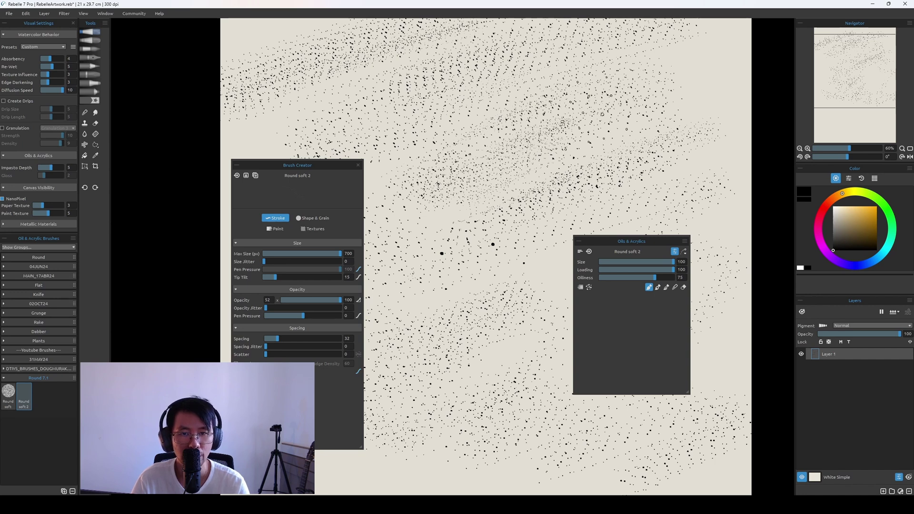
key("Delete")
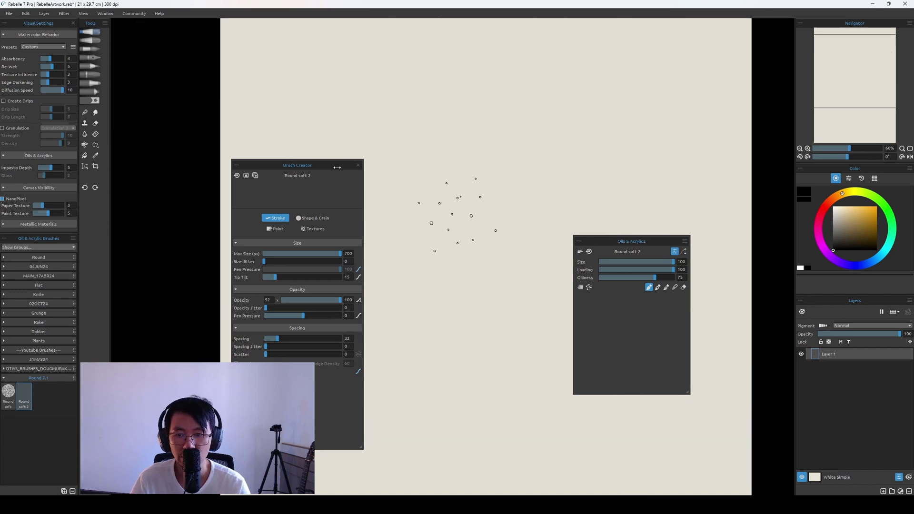
Set the brush's Size Jitter to 42 and test it with several broad strokes over the canvas
left_click_drag(268, 263, 296, 263)
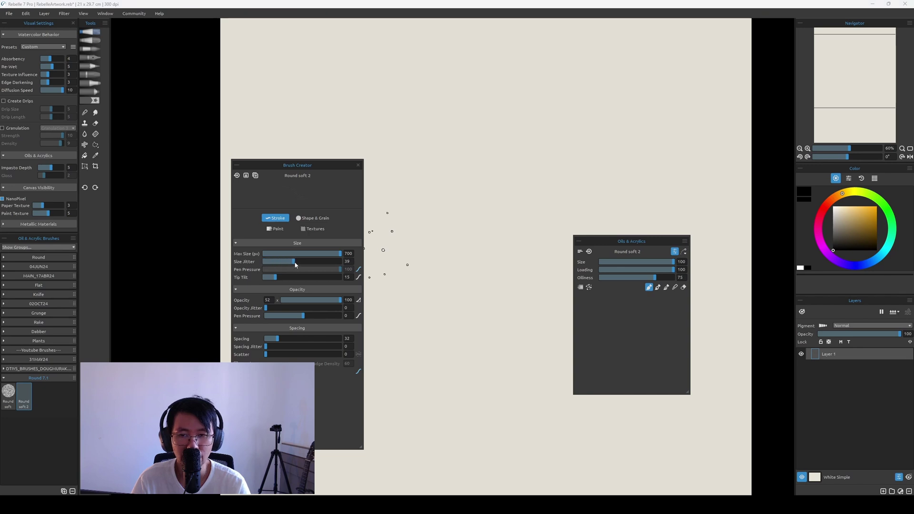
left_click_drag(435, 202, 569, 143)
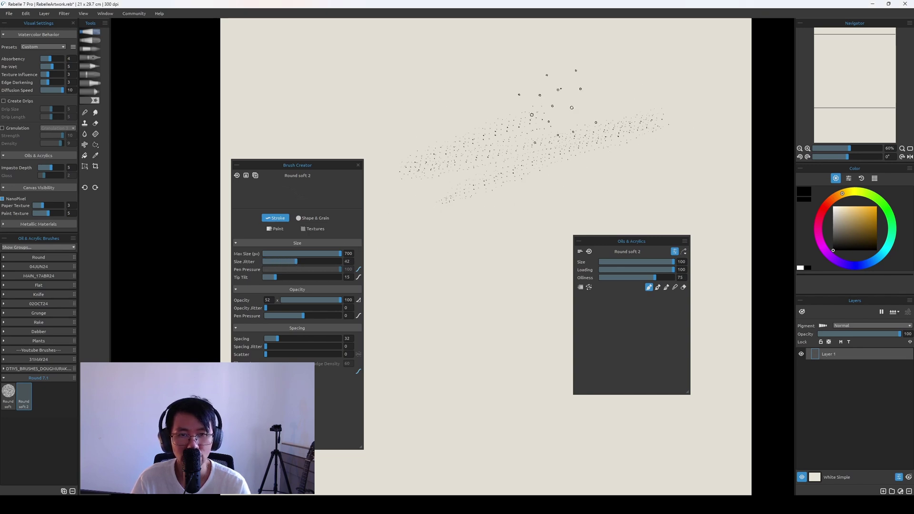
left_click_drag(428, 142, 571, 83)
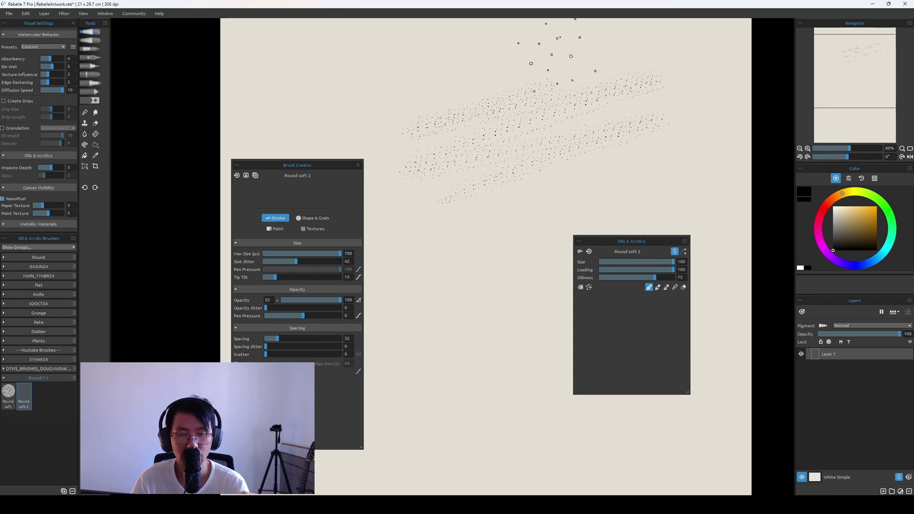
mouse_move(427, 248)
left_mouse_down()
mouse_move(672, 157)
mouse_move(429, 232)
mouse_move(681, 136)
left_mouse_up()
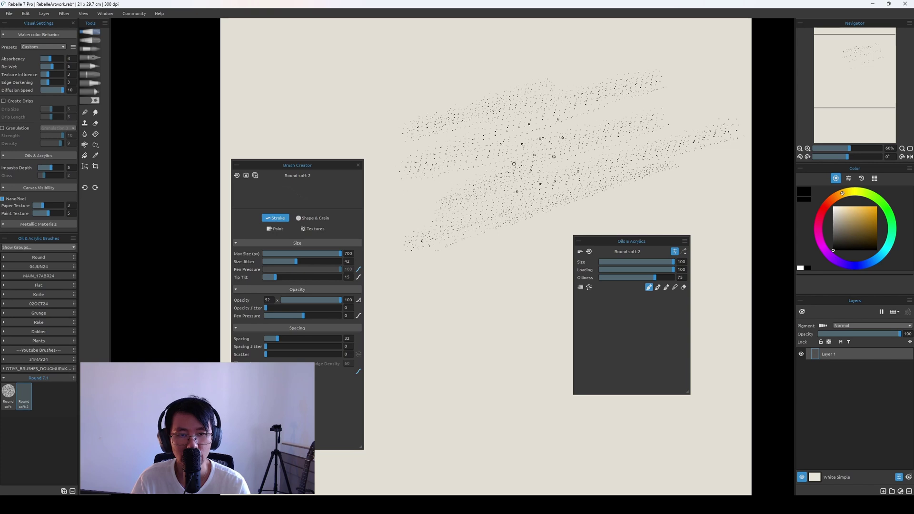
mouse_move(694, 51)
left_mouse_down()
mouse_move(398, 86)
mouse_move(543, 42)
left_mouse_up()
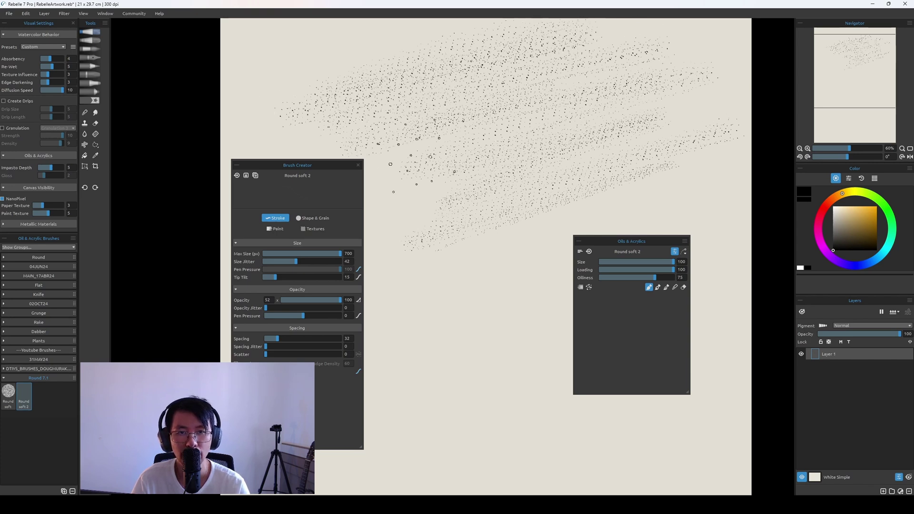
left_click_drag(408, 276, 443, 357)
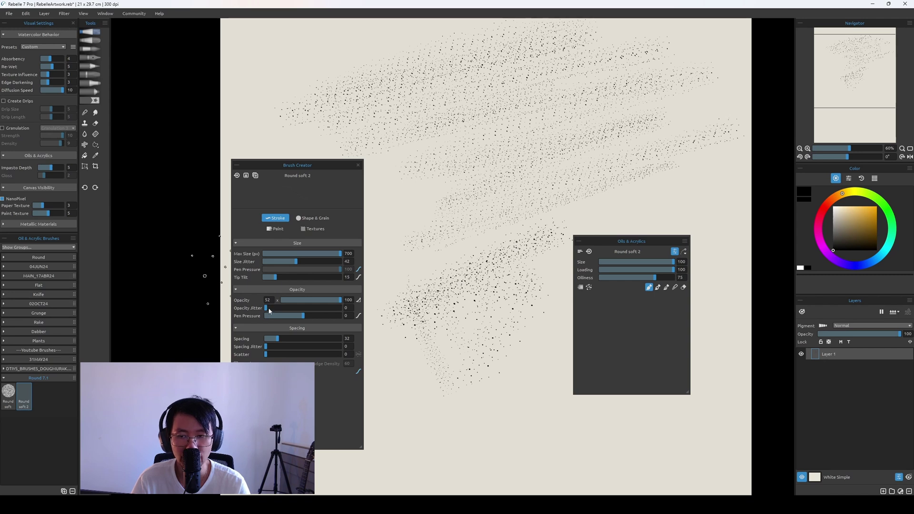
Set the brush's Opacity Jitter to 39 and paint test strokes in the area freed by moving the Oils & Acrylics panel aside
left_click_drag(266, 308, 295, 310)
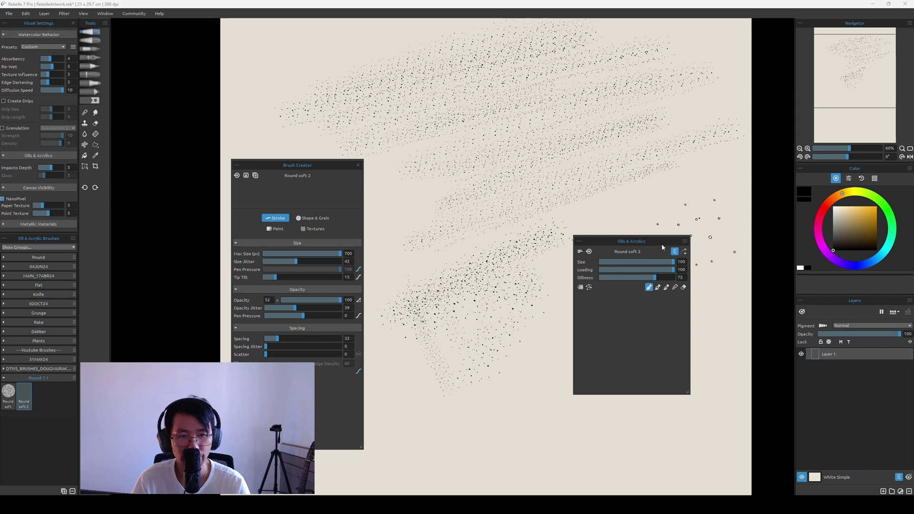
left_click_drag(676, 241, 798, 234)
mouse_move(603, 391)
left_mouse_down()
mouse_move(624, 324)
mouse_move(600, 249)
mouse_move(574, 244)
mouse_move(726, 170)
mouse_move(531, 244)
mouse_move(664, 196)
mouse_move(736, 153)
left_mouse_up()
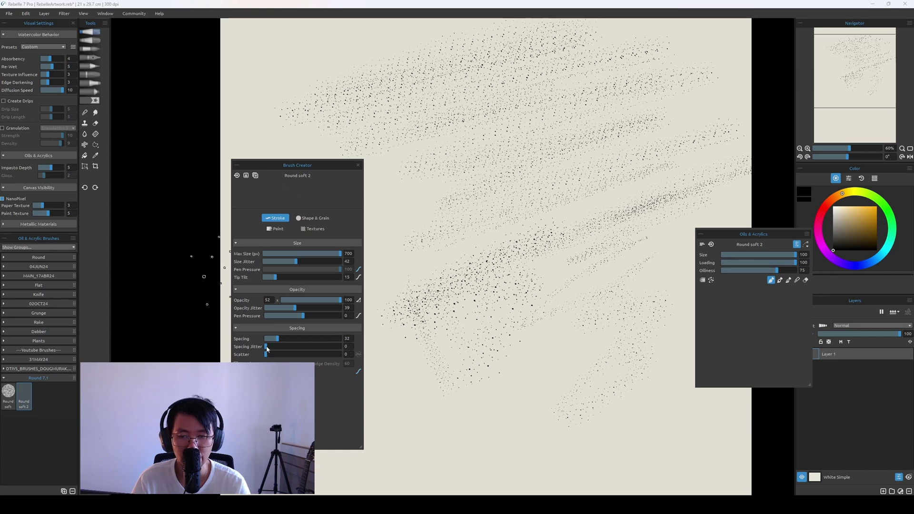
Set the brush's Spacing Jitter to 23 and Scatter to 26, and test them with light and heavy strokes on a cleared layer
mouse_move(267, 347)
left_mouse_down()
mouse_move(285, 348)
mouse_move(274, 358)
left_mouse_up()
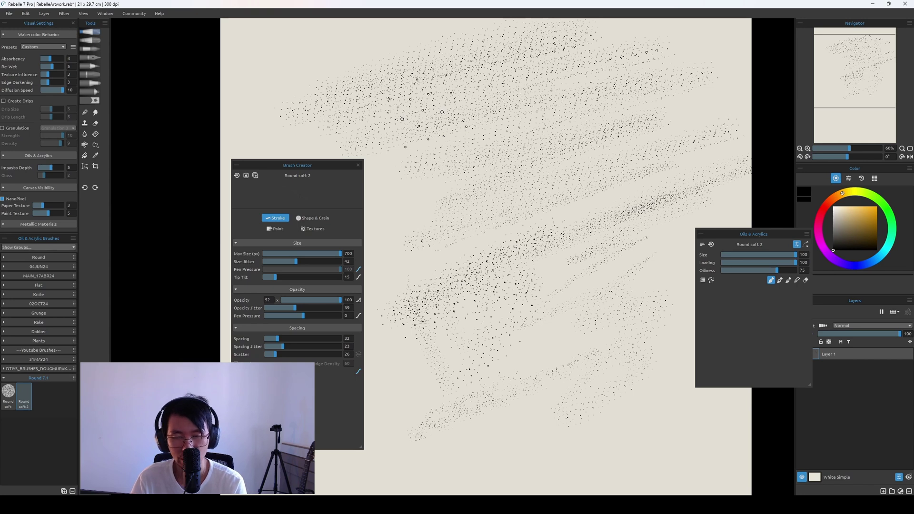
key("Delete")
mouse_move(490, 147)
left_mouse_down()
mouse_move(649, 92)
mouse_move(481, 122)
mouse_move(686, 50)
left_mouse_up()
mouse_move(355, 110)
left_mouse_down()
mouse_move(495, 38)
mouse_move(280, 123)
mouse_move(362, 152)
mouse_move(408, 183)
mouse_move(653, 143)
mouse_move(428, 244)
mouse_move(600, 210)
left_mouse_up()
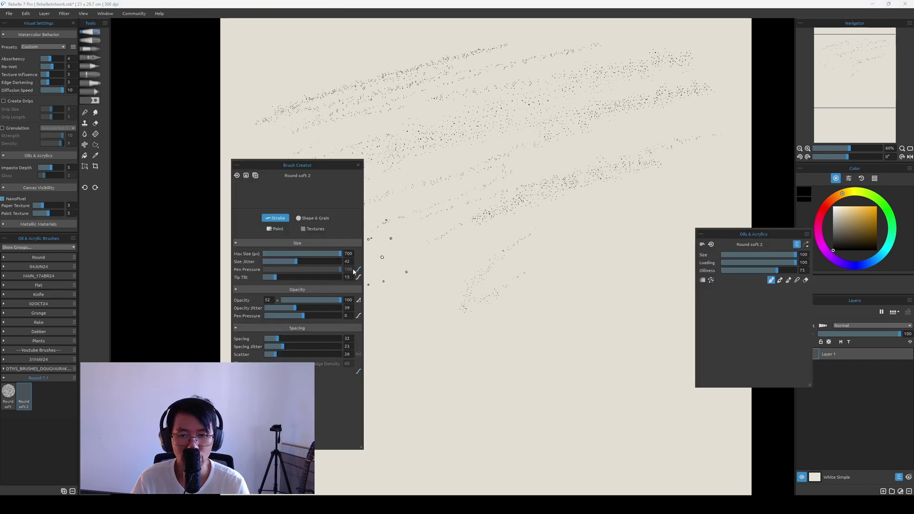
mouse_move(597, 213)
left_mouse_down()
mouse_move(606, 232)
mouse_move(598, 273)
mouse_move(622, 216)
left_mouse_up()
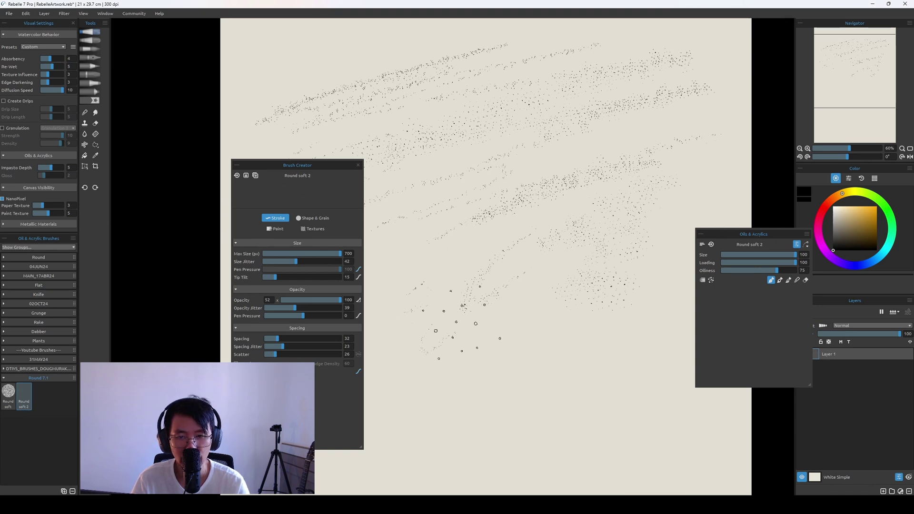
left_click_drag(441, 355, 448, 287)
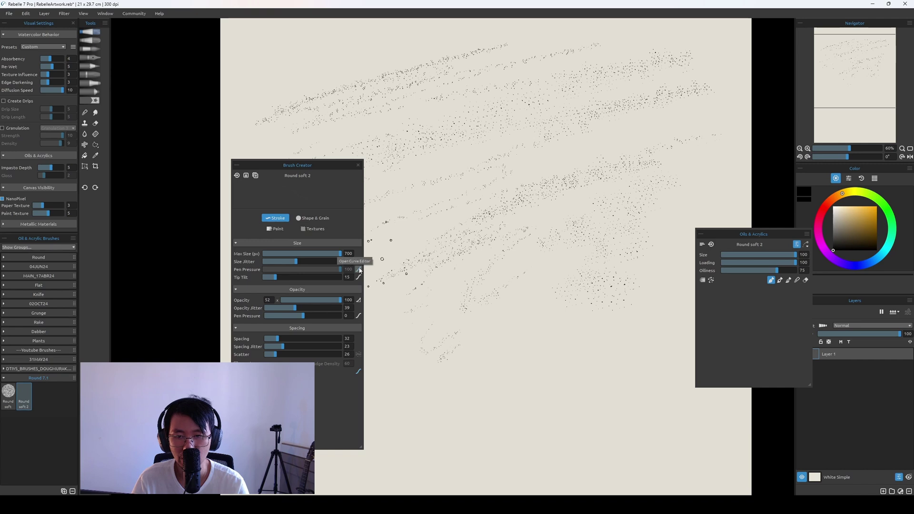
Reset the size pressure curve, raise its low-pressure end almost to High, and paint a test stroke on the lower canvas
left_click(359, 270)
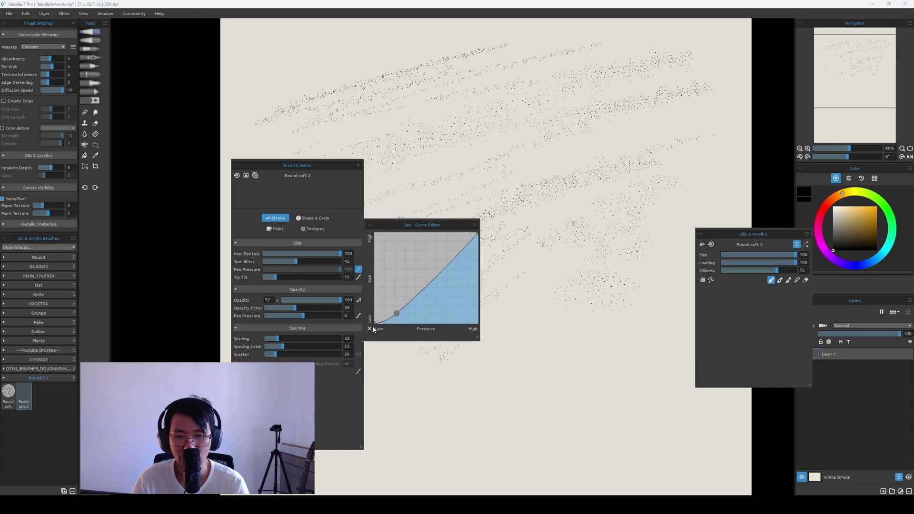
left_click(370, 328)
mouse_move(376, 324)
left_mouse_down()
mouse_move(367, 234)
mouse_move(362, 276)
mouse_move(367, 235)
mouse_move(364, 262)
mouse_move(366, 235)
mouse_move(366, 256)
mouse_move(364, 244)
left_mouse_up()
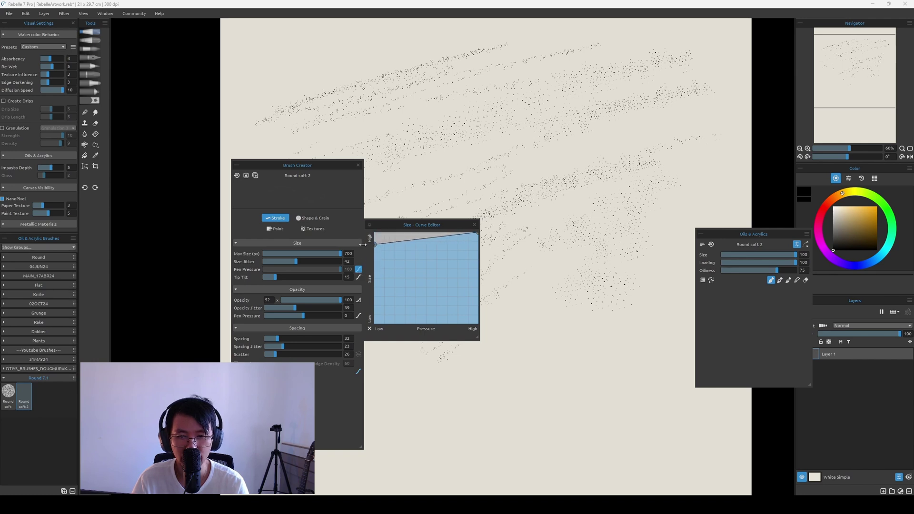
mouse_move(591, 328)
left_mouse_down()
mouse_move(408, 403)
mouse_move(523, 352)
mouse_move(628, 333)
left_mouse_up()
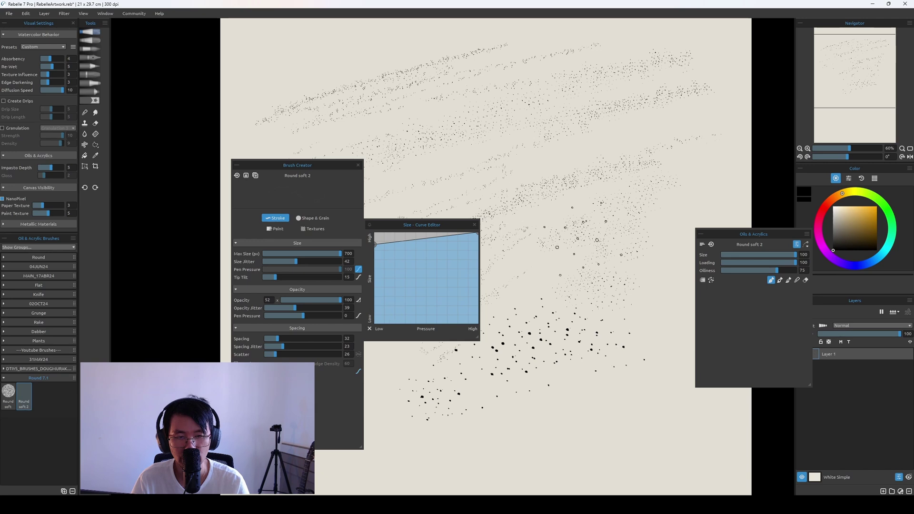
Try reducing the brush size to 50 and bring it back to 100
key("bracketleft")
key("bracketleft")
key("bracketleft")
key("bracketleft")
key("bracketleft")
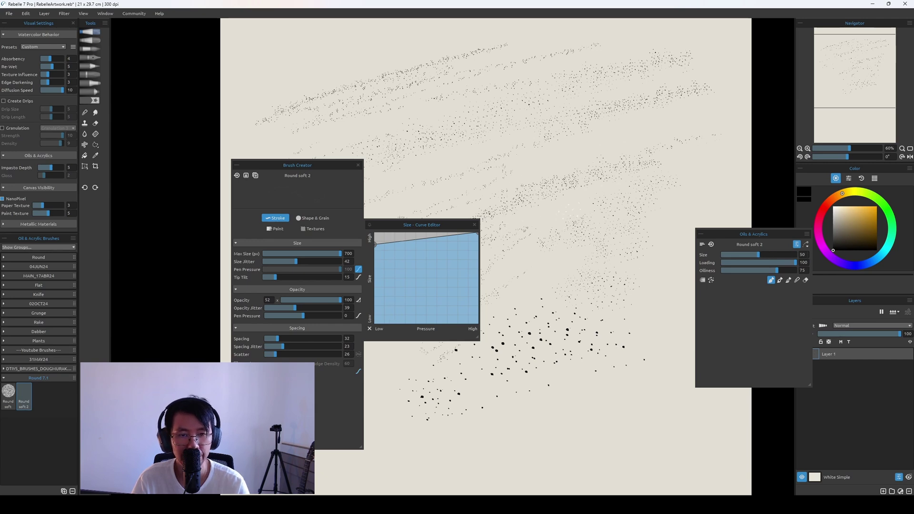
key("bracketright")
key("bracketright")
key("bracketright")
key("bracketright")
key("bracketright")
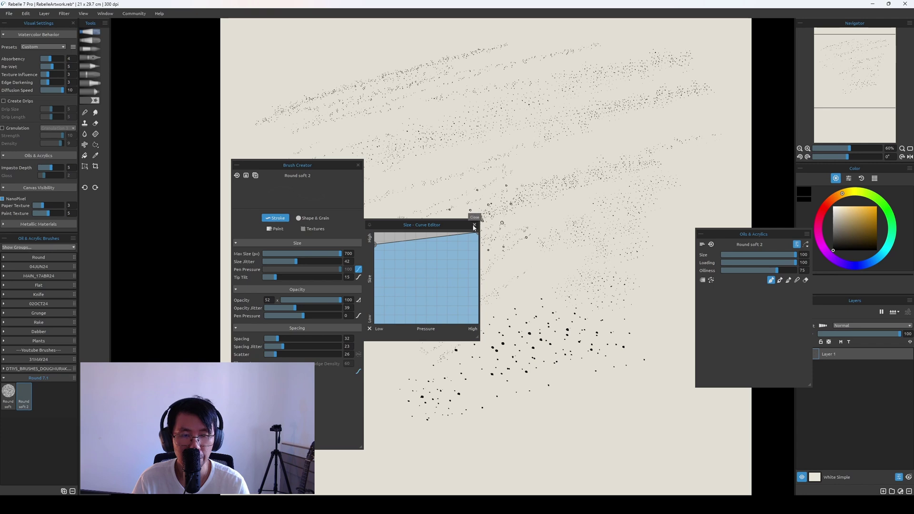
Close the size curve editor, move the Brush Creator off the canvas centre and paint a test spatter over the lower-left canvas
left_click(475, 224)
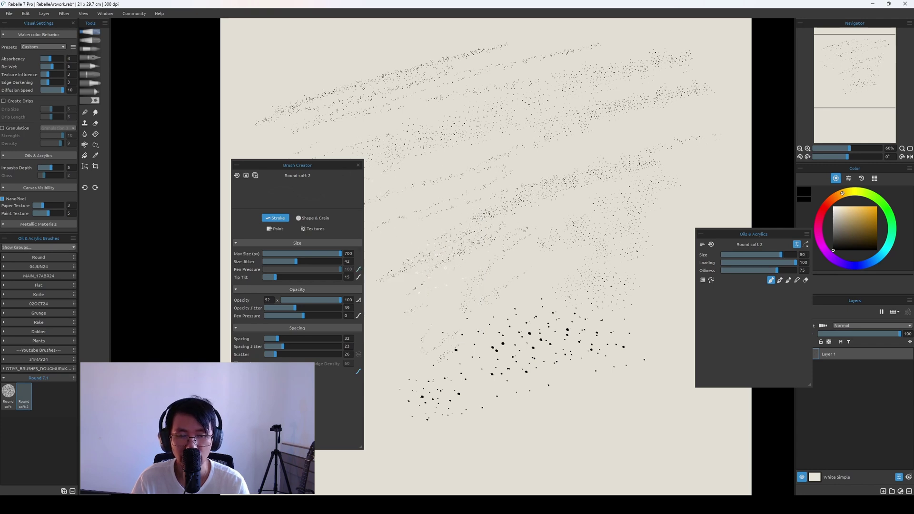
mouse_move(332, 165)
left_mouse_down()
mouse_move(214, 214)
mouse_move(214, 249)
left_mouse_up()
mouse_move(447, 276)
left_mouse_down()
mouse_move(367, 353)
mouse_move(343, 410)
left_mouse_up()
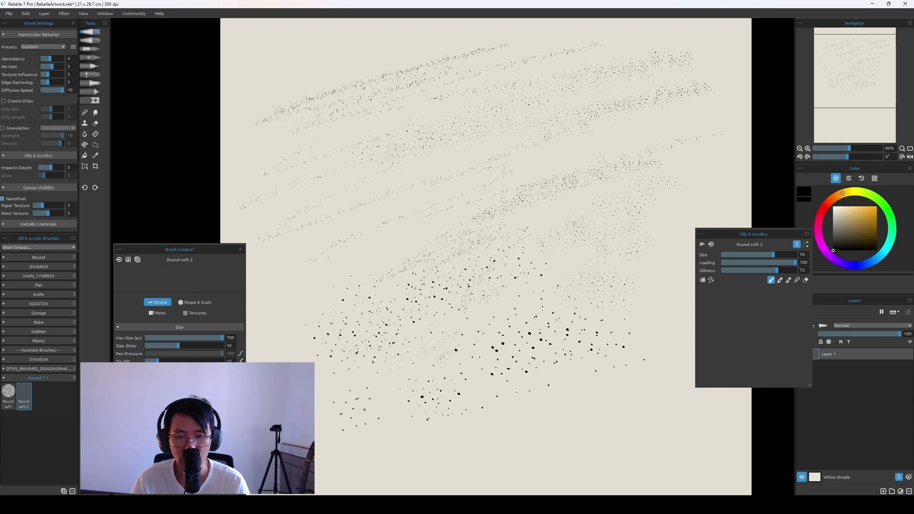
Paint short spatter strokes along the lower canvas at varying smaller and larger brush sizes
key("bracketleft")
key("bracketleft")
key("bracketleft")
left_click_drag(405, 392, 352, 433)
key("bracketright")
left_click_drag(569, 385, 481, 431)
key("bracketright")
key("bracketright")
key("bracketright")
key("bracketright")
key("bracketright")
left_click_drag(609, 386, 567, 417)
key("bracketleft")
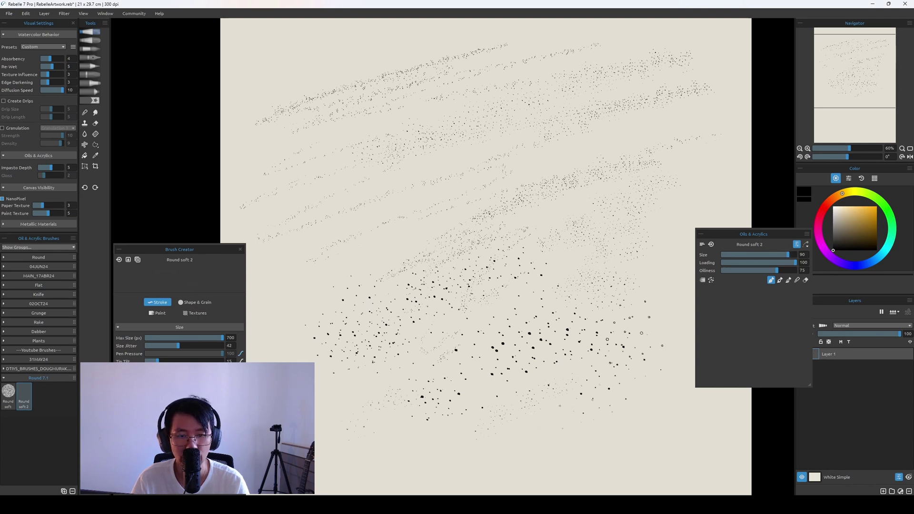
Add more spatter over the upper canvas while varying the brush size from 50 upward, finishing with strokes at size 60
key("bracketleft")
key("bracketleft")
key("bracketleft")
key("bracketleft")
key("bracketleft")
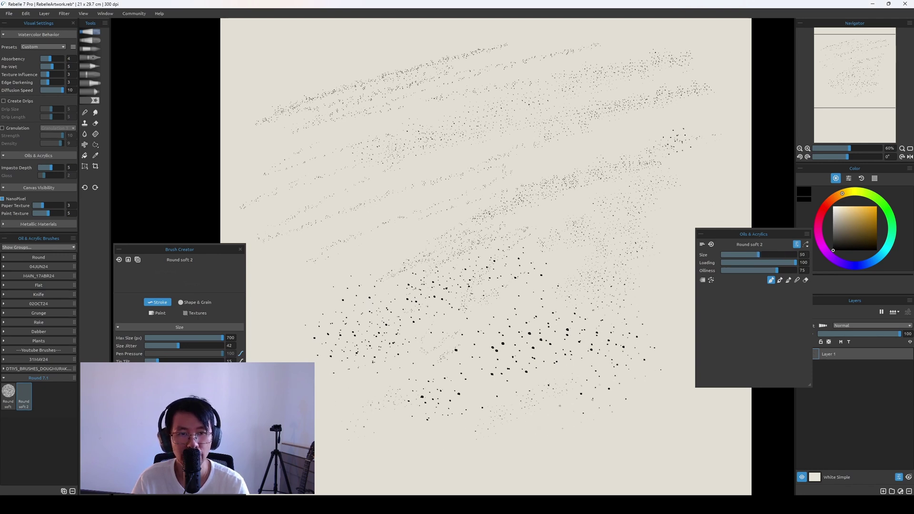
key("bracketright")
key("bracketright")
key("bracketright")
key("bracketright")
key("bracketright")
key("bracketleft")
key("bracketleft")
key("bracketleft")
left_click_drag(476, 114, 305, 210)
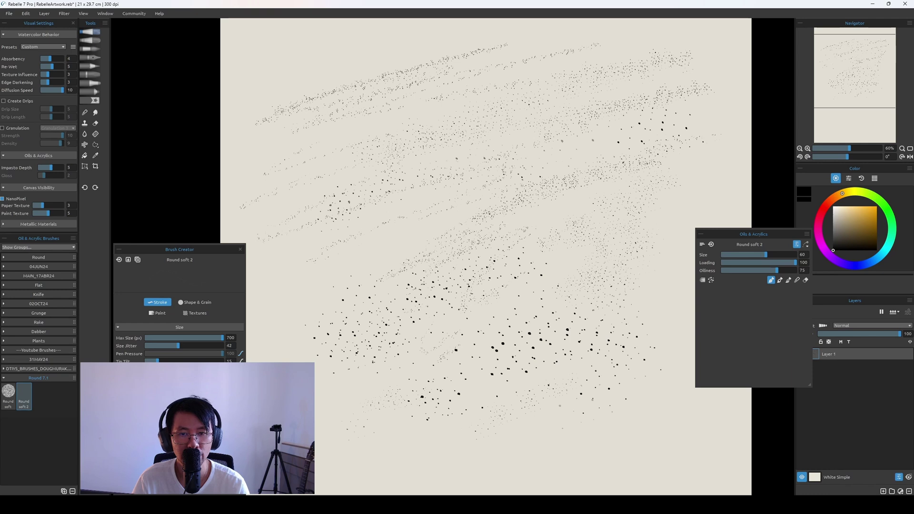
left_click_drag(457, 26, 238, 85)
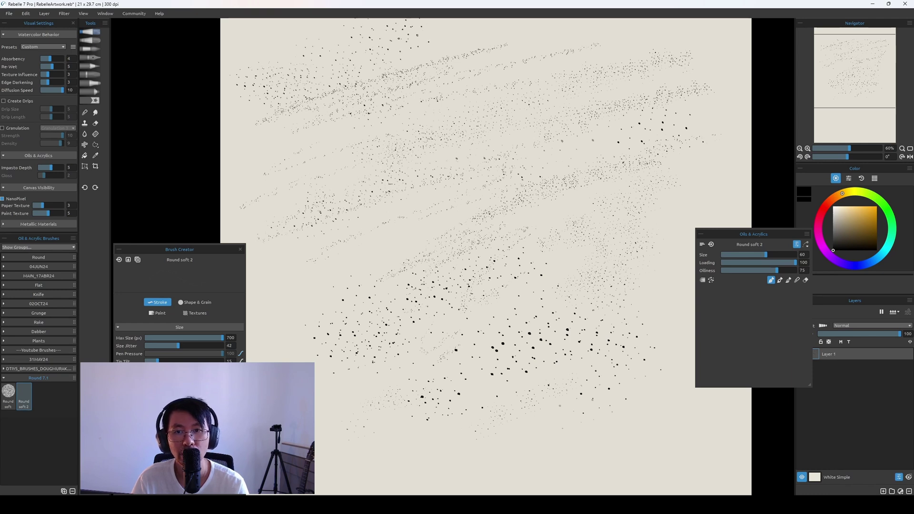
Raise the brush size to 100 and paint larger spatter down the right side of the canvas
key("bracketright")
key("bracketright")
key("bracketright")
key("bracketright")
left_click_drag(719, 162, 572, 242)
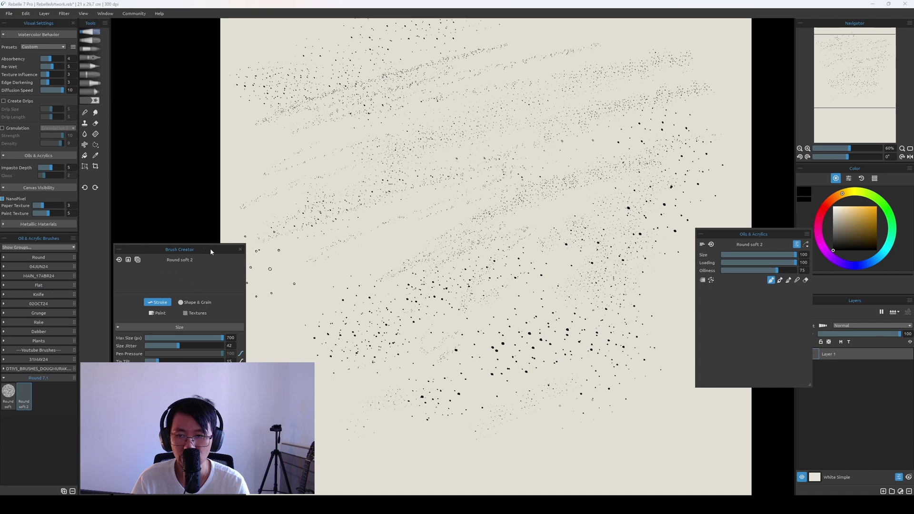
Set the brush shape's Angle to 29 and Angle Jitter to 15, and paint a test spatter over the lower canvas
left_click_drag(179, 249, 234, 170)
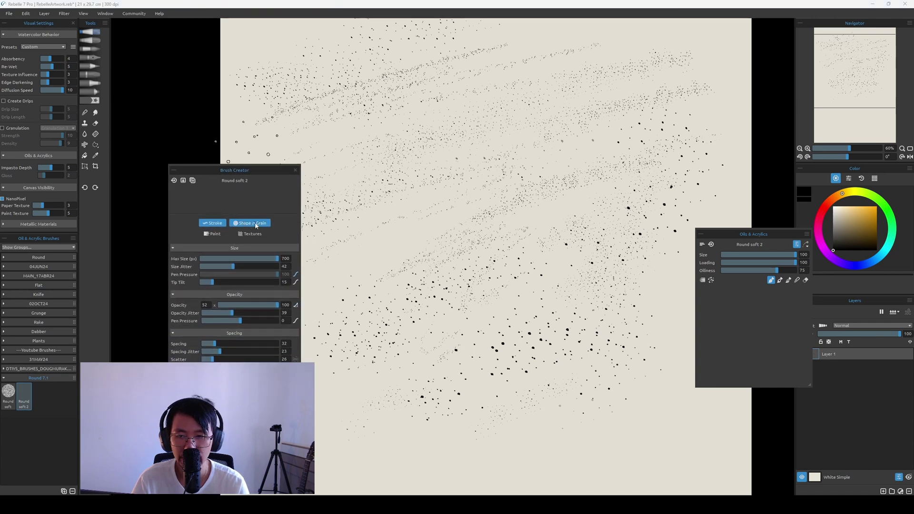
left_click(250, 223)
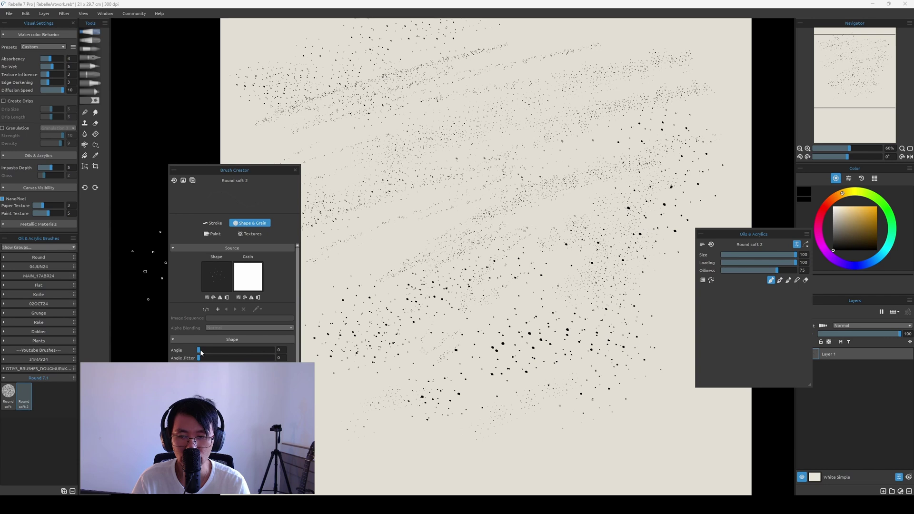
mouse_move(200, 351)
left_mouse_down()
mouse_move(224, 359)
mouse_move(211, 360)
left_mouse_up()
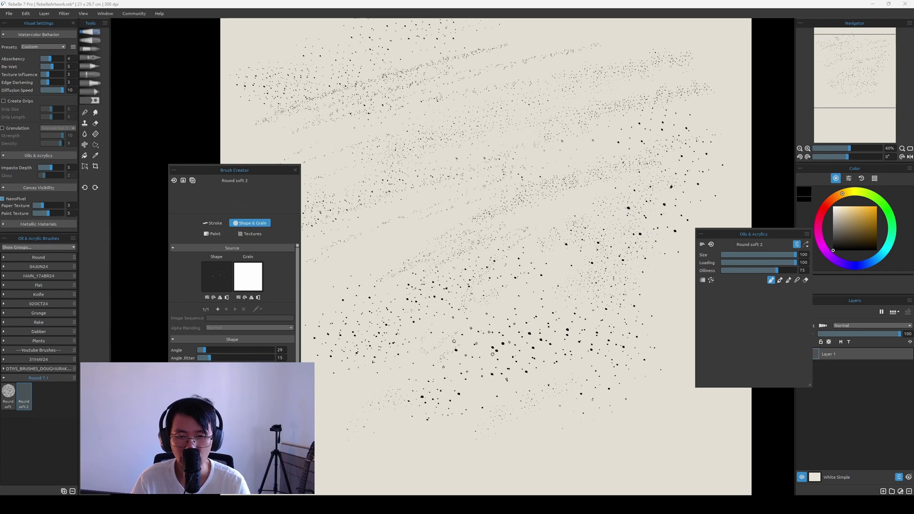
mouse_move(505, 281)
left_mouse_down()
mouse_move(429, 405)
mouse_move(491, 381)
left_mouse_up()
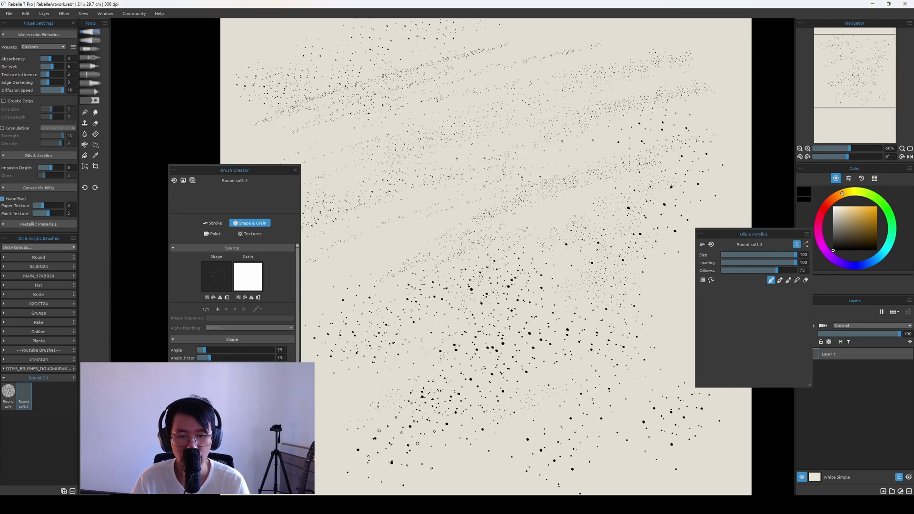
Clear the layer and paint fresh test spatter down the canvas at brush size 90
key("Delete")
mouse_move(404, 57)
left_mouse_down()
mouse_move(428, 67)
mouse_move(380, 105)
mouse_move(487, 89)
mouse_move(486, 109)
left_mouse_up()
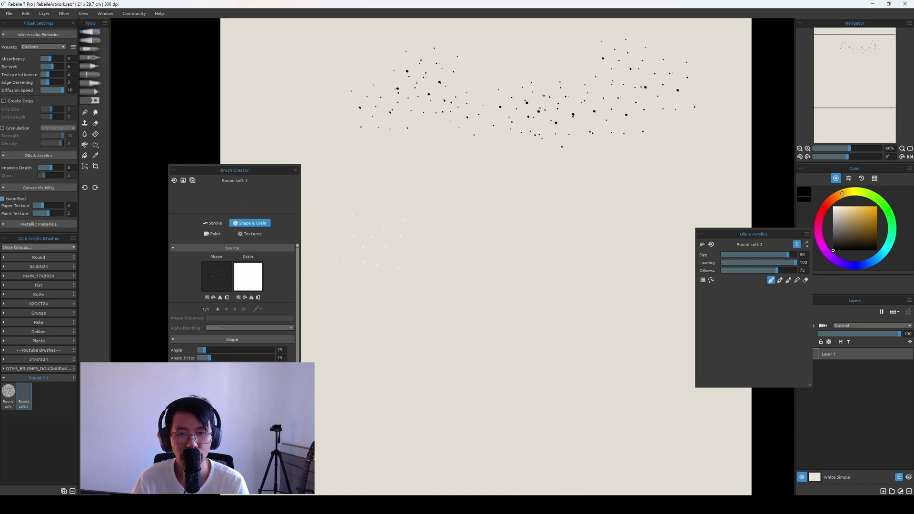
mouse_move(381, 219)
left_mouse_down()
mouse_move(523, 209)
mouse_move(652, 169)
left_mouse_up()
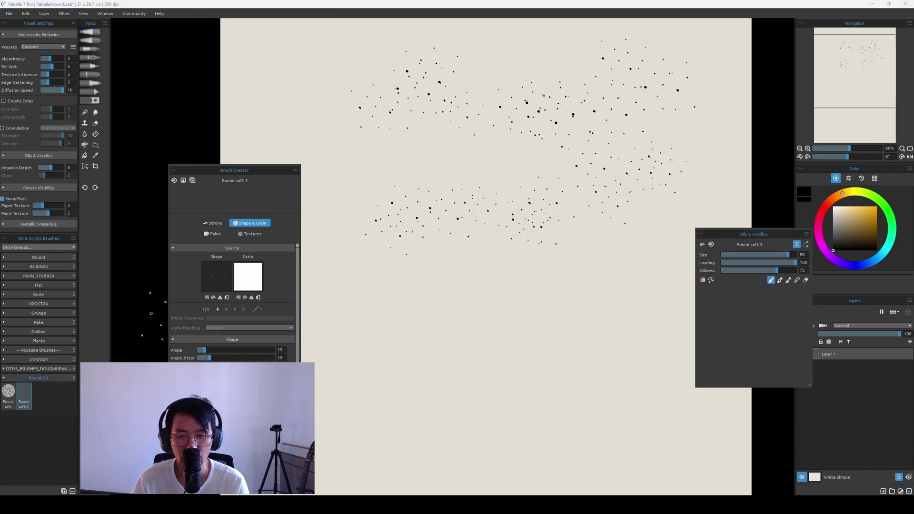
mouse_move(426, 288)
left_mouse_down()
mouse_move(619, 305)
mouse_move(372, 390)
mouse_move(408, 271)
mouse_move(452, 391)
left_mouse_up()
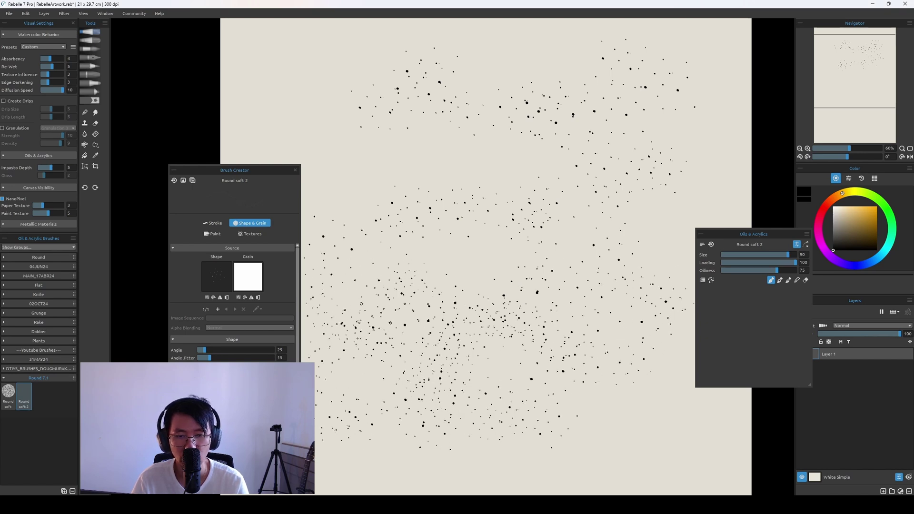
Open the option list below Angle Jitter, dismiss it and add more spatter strokes over the upper canvas
left_click(236, 368)
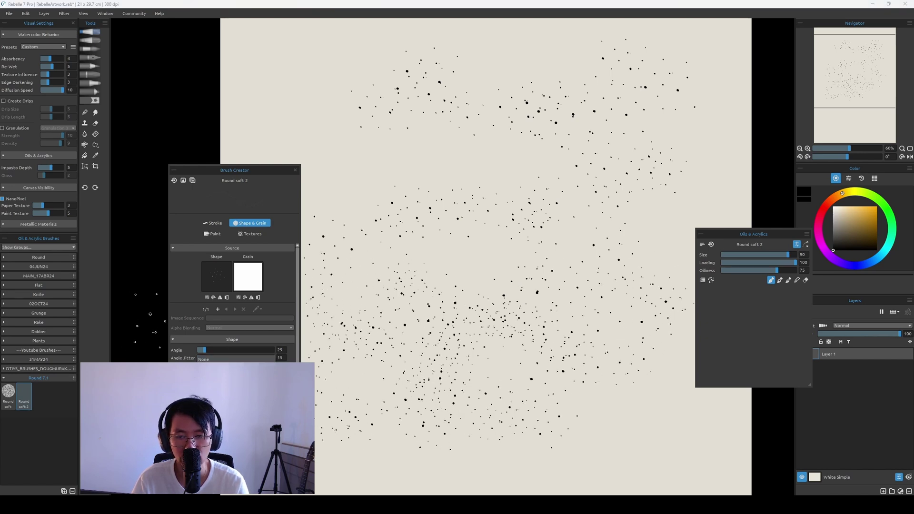
left_click(150, 296)
mouse_move(310, 81)
left_mouse_down()
mouse_move(296, 102)
mouse_move(359, 62)
mouse_move(298, 91)
mouse_move(360, 71)
mouse_move(336, 147)
mouse_move(395, 162)
left_mouse_up()
mouse_move(447, 136)
left_mouse_down()
mouse_move(571, 143)
mouse_move(485, 76)
mouse_move(623, 47)
mouse_move(495, 138)
mouse_move(578, 224)
mouse_move(552, 272)
mouse_move(431, 335)
mouse_move(514, 266)
mouse_move(633, 197)
mouse_move(637, 181)
mouse_move(743, 167)
mouse_move(642, 92)
mouse_move(676, 76)
mouse_move(566, 83)
mouse_move(516, 208)
left_mouse_up()
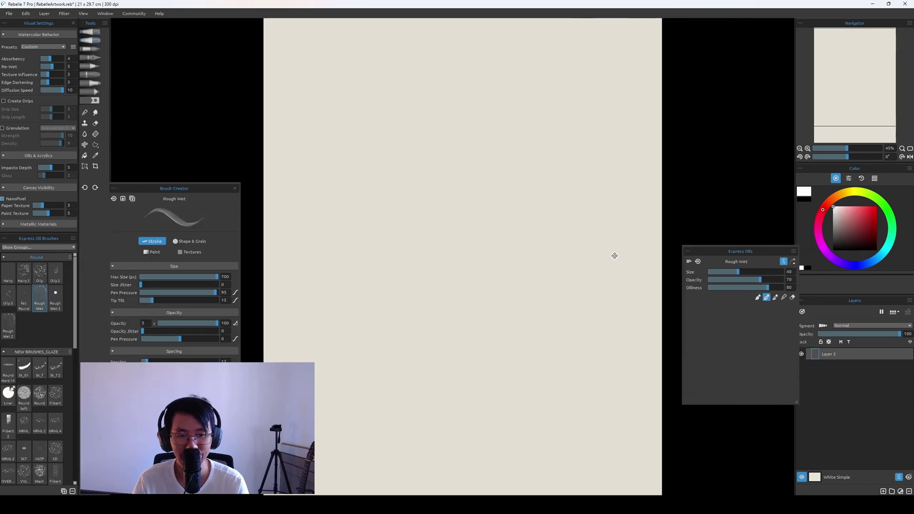
Reposition the brush settings and Brush Creator panels beside the canvas and switch to the Fill tool in Gradient mode
scroll(626, 219, "down", 2)
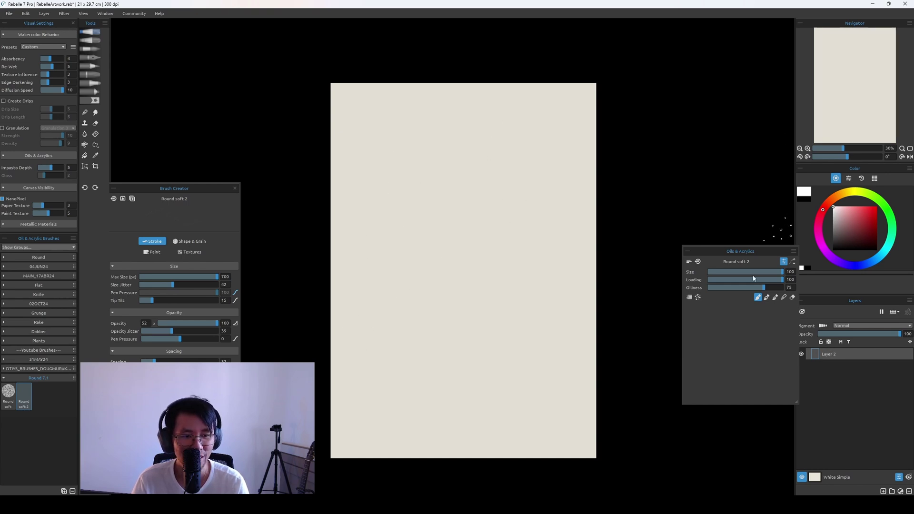
left_click_drag(769, 251, 739, 238)
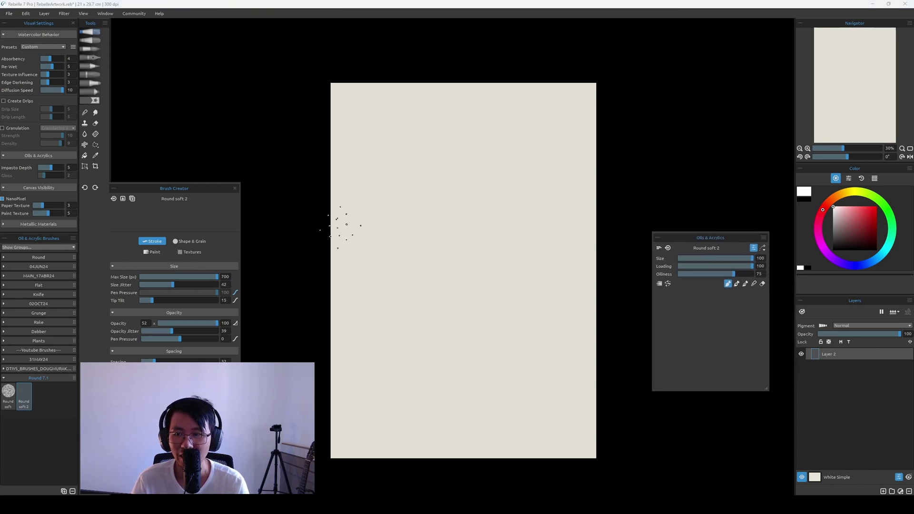
left_click_drag(193, 191, 229, 161)
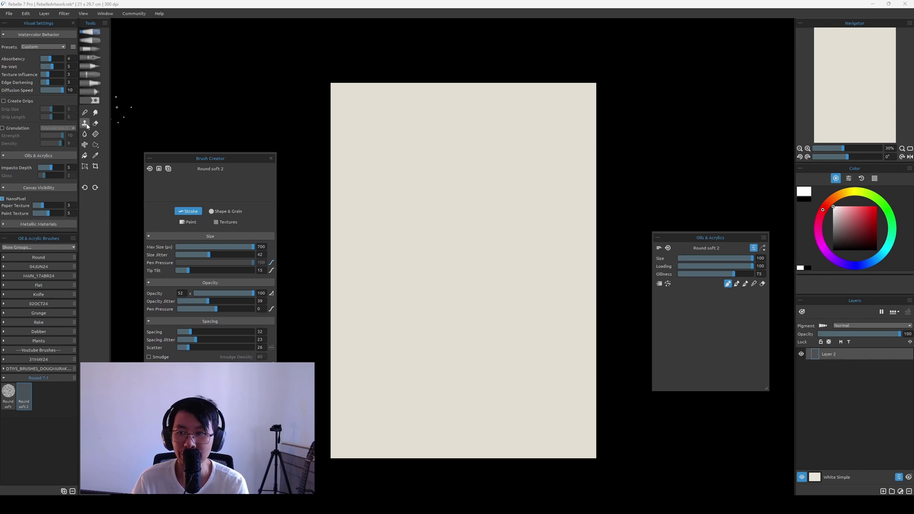
left_click(87, 155)
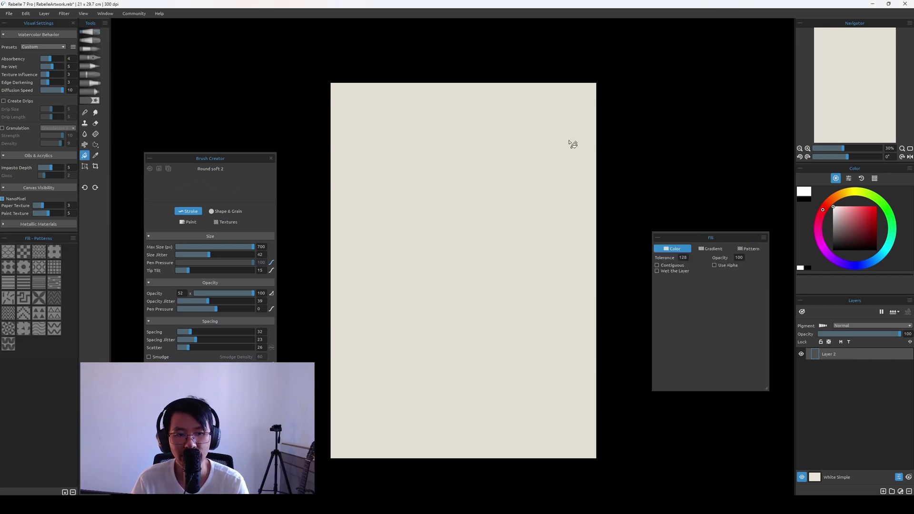
left_click(706, 251)
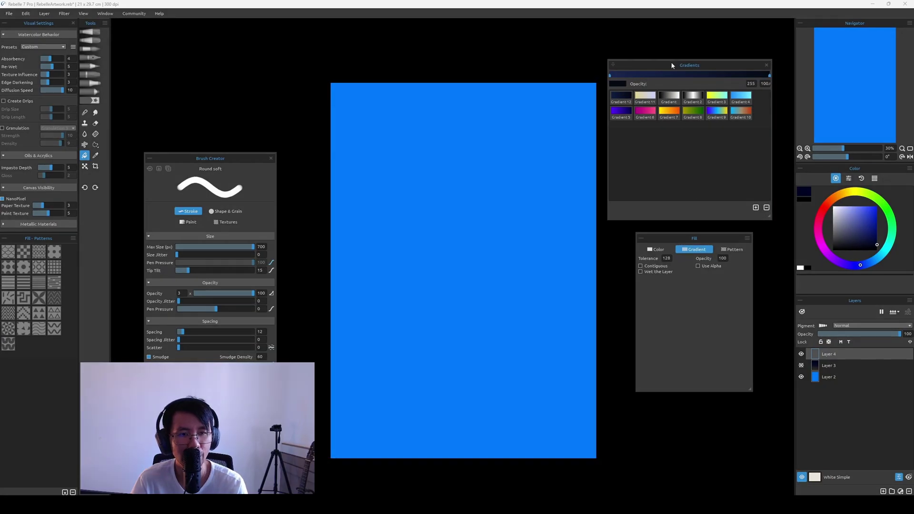
Move the Gradients window slightly and set the gradient's start colour to blue #316ee1
mouse_move(672, 65)
left_mouse_down()
mouse_move(661, 75)
mouse_move(671, 69)
left_mouse_up()
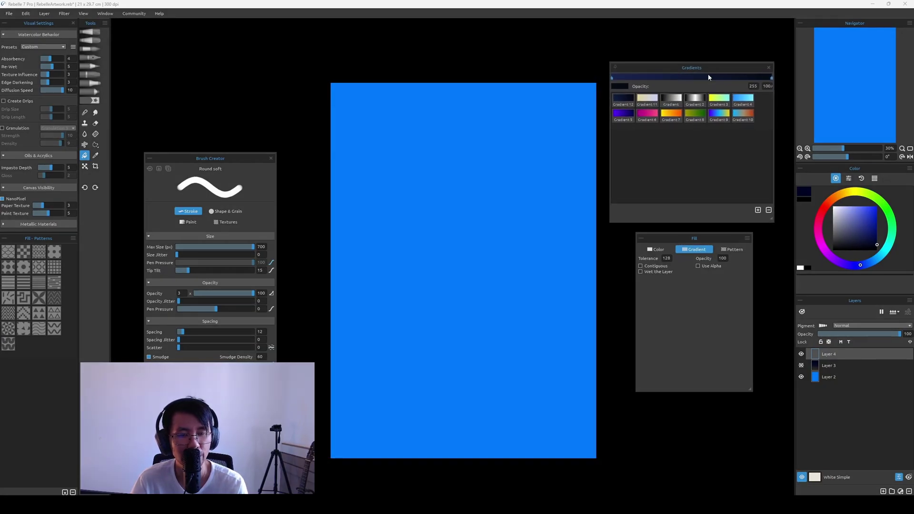
left_click(620, 87)
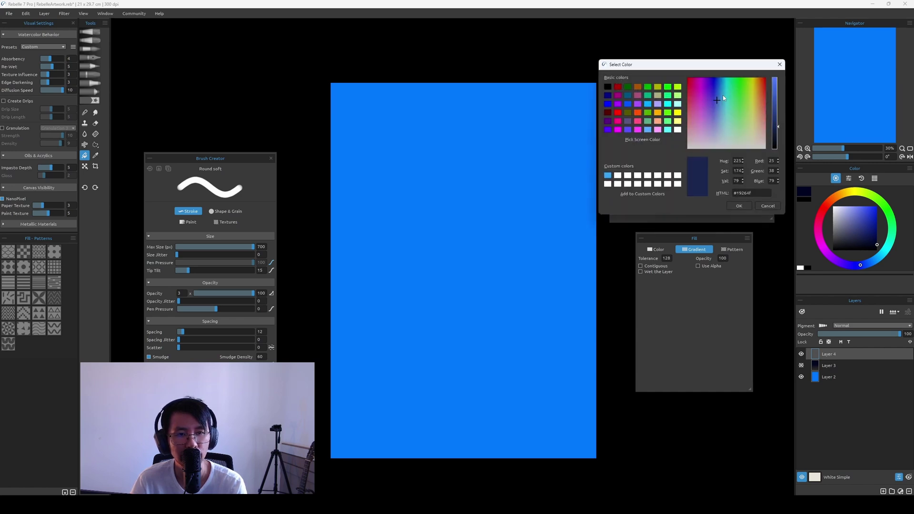
mouse_move(723, 98)
left_mouse_down()
mouse_move(715, 104)
mouse_move(718, 93)
mouse_move(752, 88)
mouse_move(708, 89)
left_mouse_up()
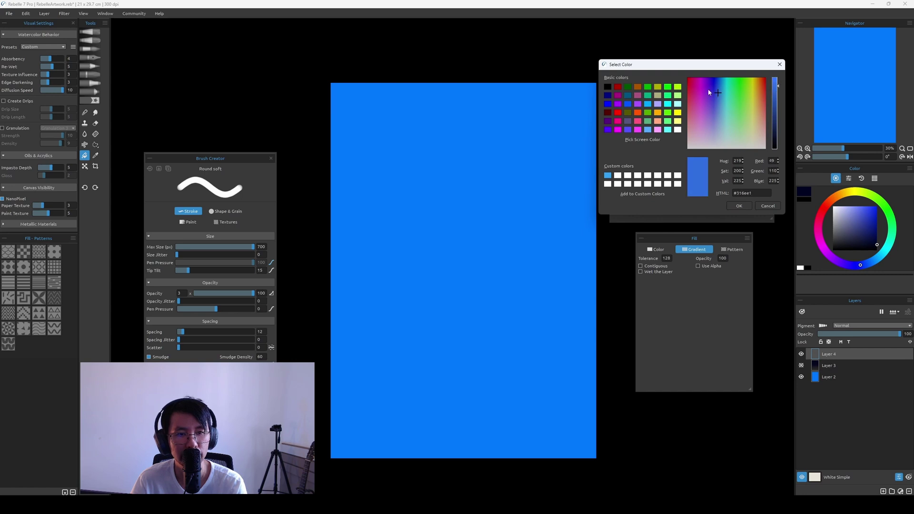
left_click(739, 205)
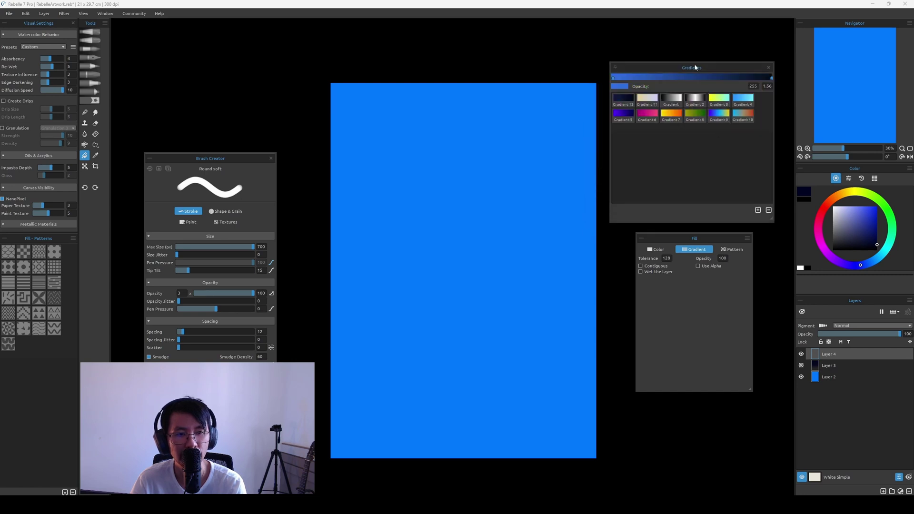
Set the gradient's end colour to a near-black blue and lay the gradient diagonally down across Layer 4
left_click(772, 79)
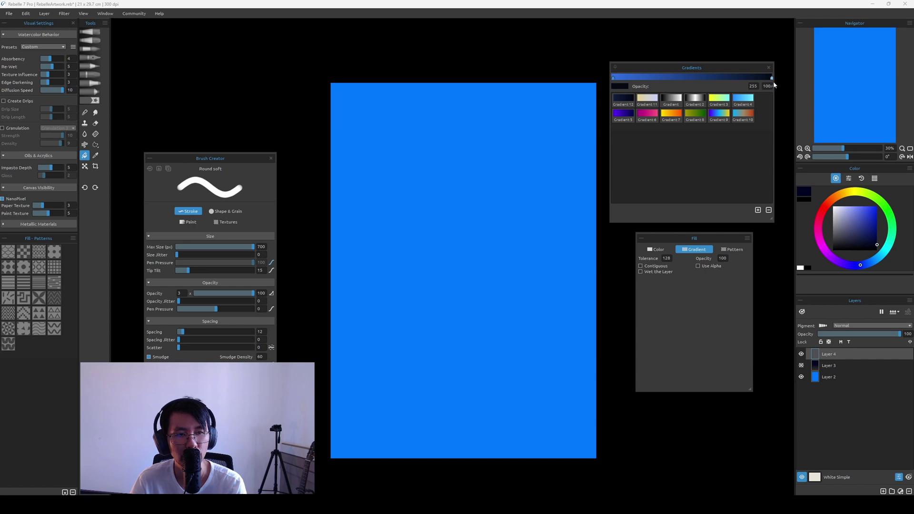
left_click(618, 87)
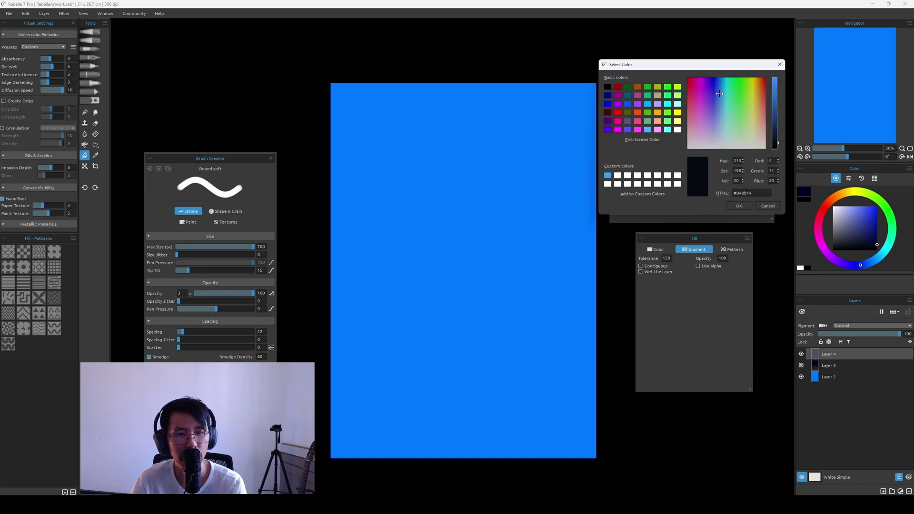
left_click_drag(719, 94, 717, 88)
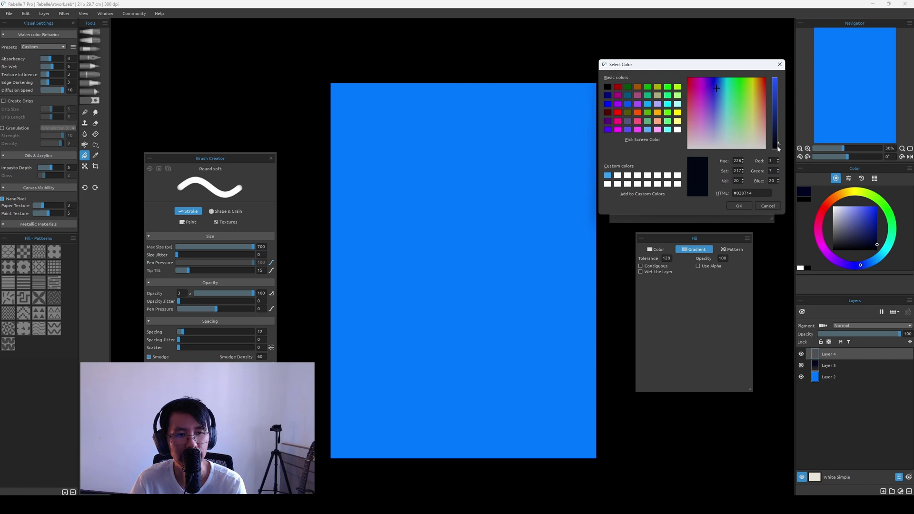
left_click_drag(778, 149, 780, 148)
left_click(737, 206)
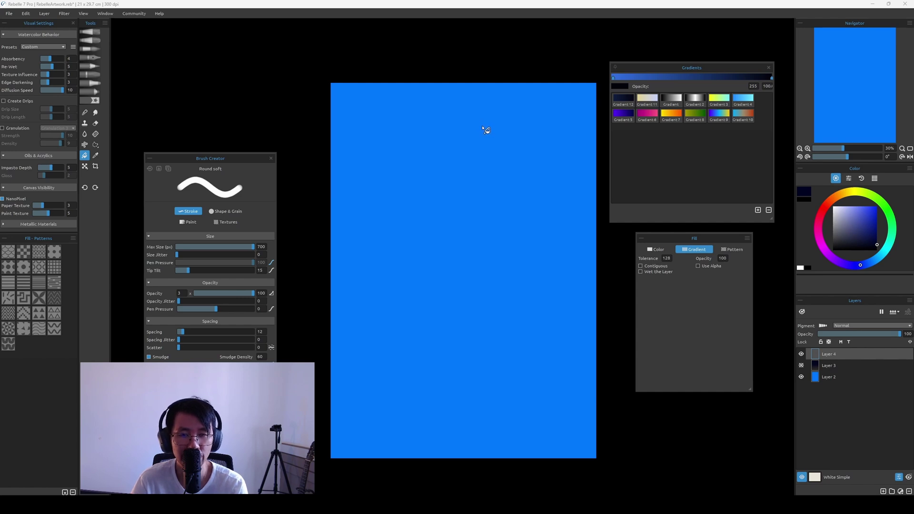
left_click_drag(481, 128, 638, 346)
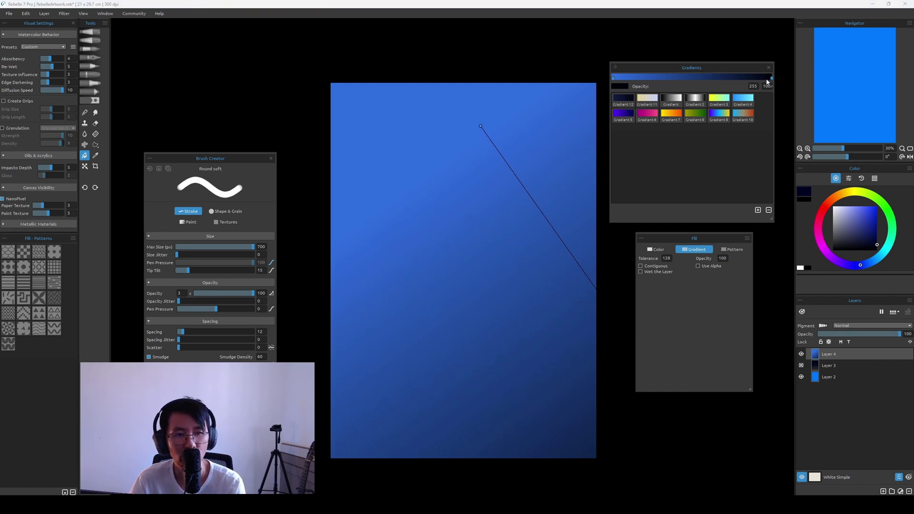
Add a stop about a quarter of the way along the gradient and colour it magenta #e55eea
left_click(696, 77)
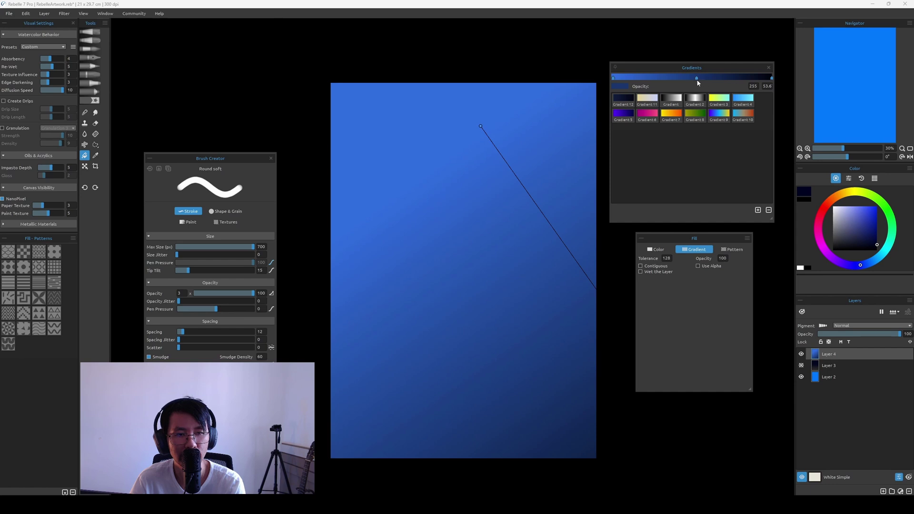
left_click_drag(698, 82, 648, 79)
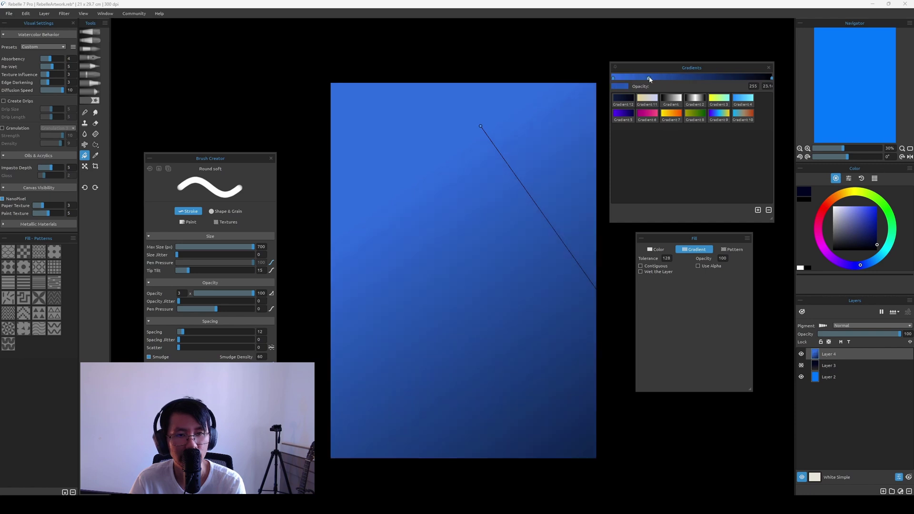
left_click(612, 86)
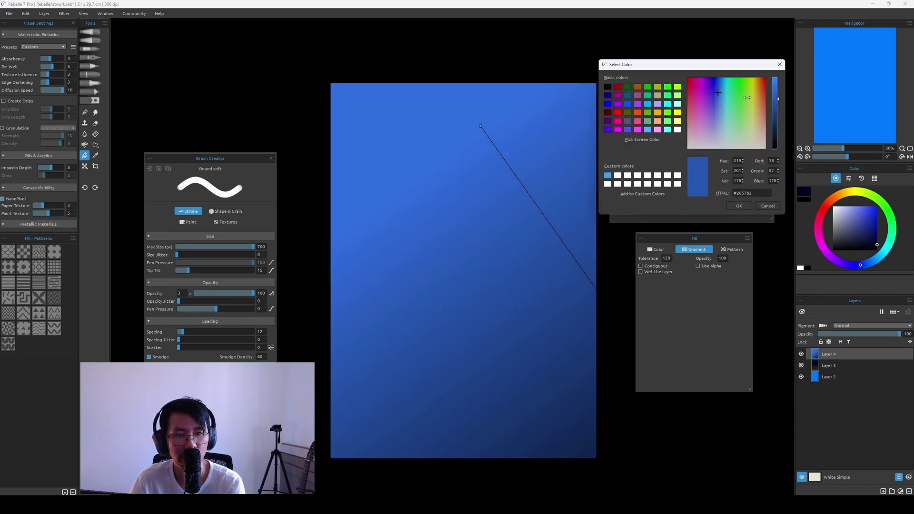
left_click_drag(748, 97, 700, 106)
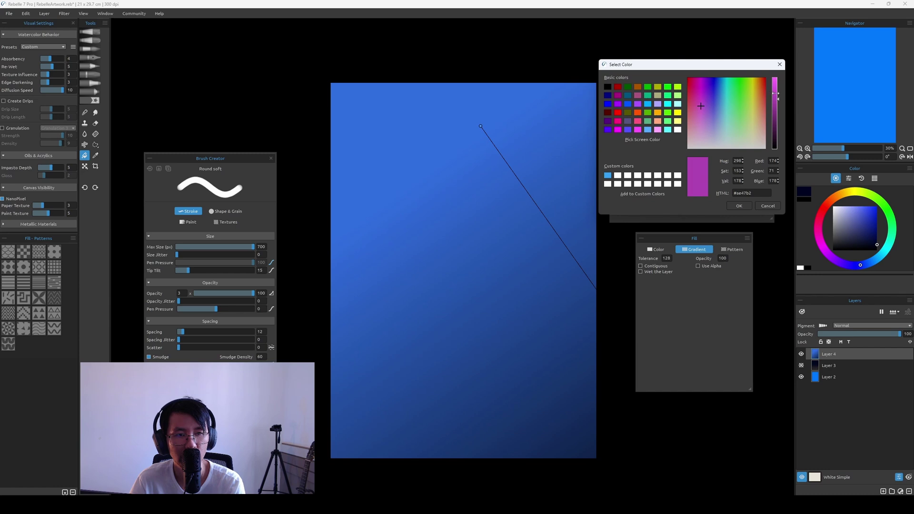
left_click_drag(778, 92, 775, 82)
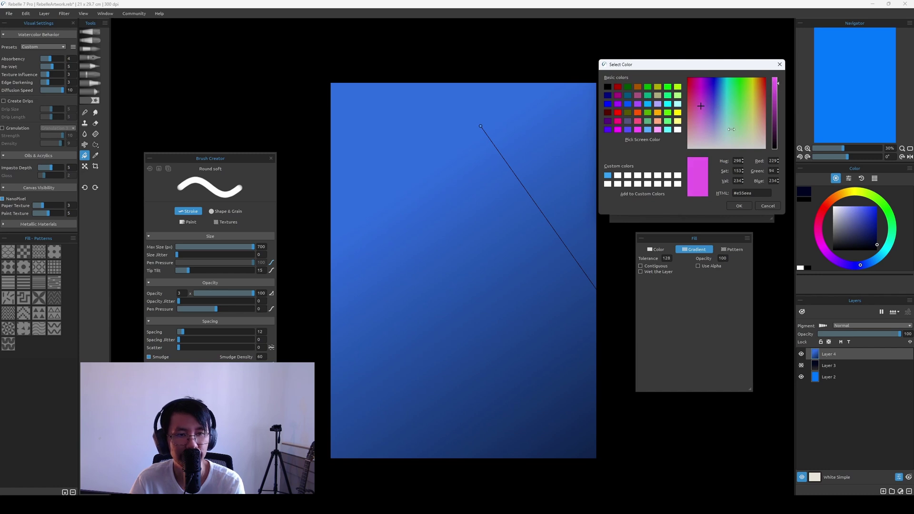
left_click(738, 205)
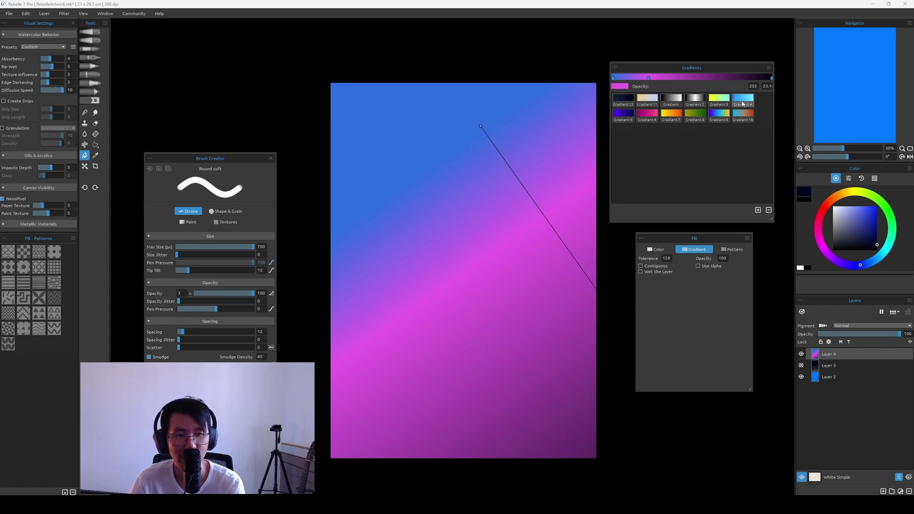
Slide the dark end stop inward to about 82 and remove it from the gradient
left_click(772, 78)
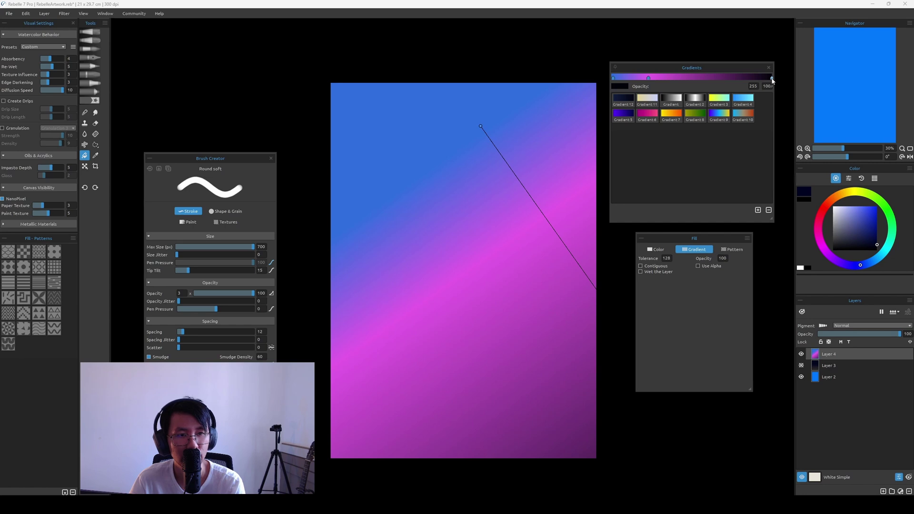
left_click_drag(772, 80, 760, 81)
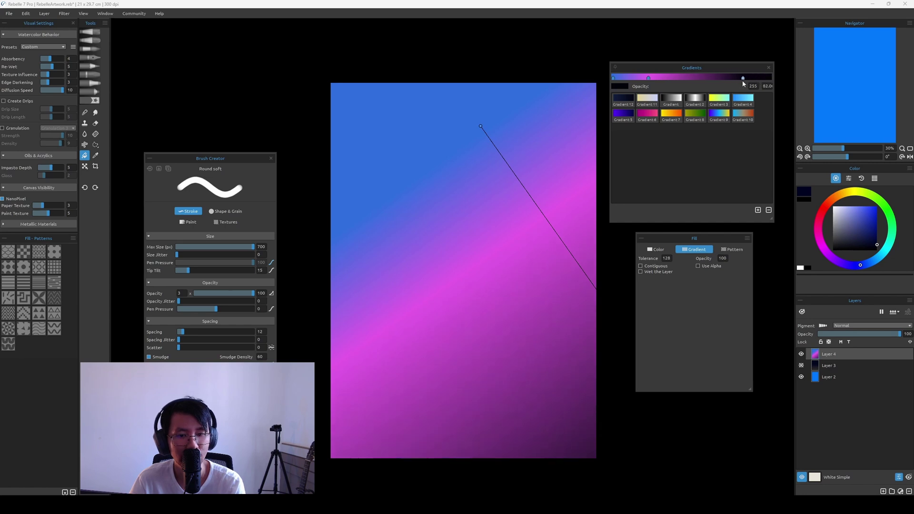
left_click_drag(733, 80, 761, 86)
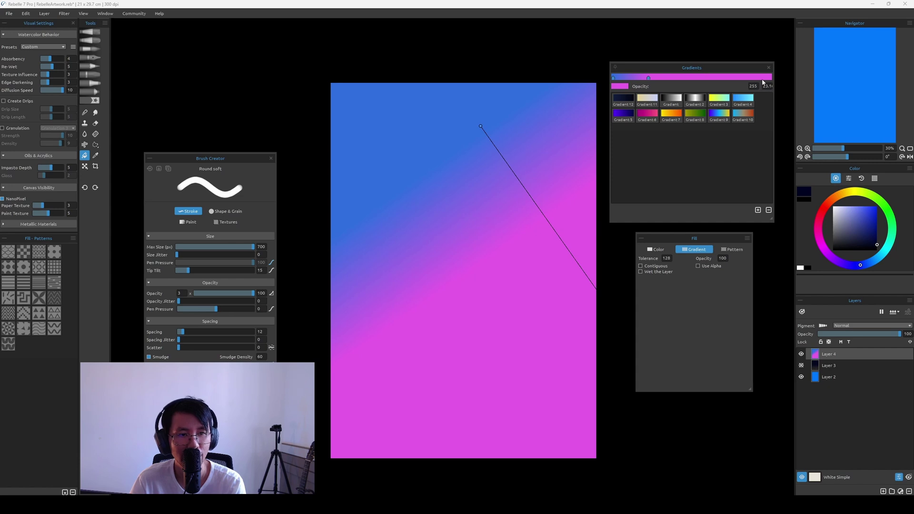
Add a near-black #070710 stop at the gradient's far end, trying it at about 70 before returning it to 100
left_click(768, 78)
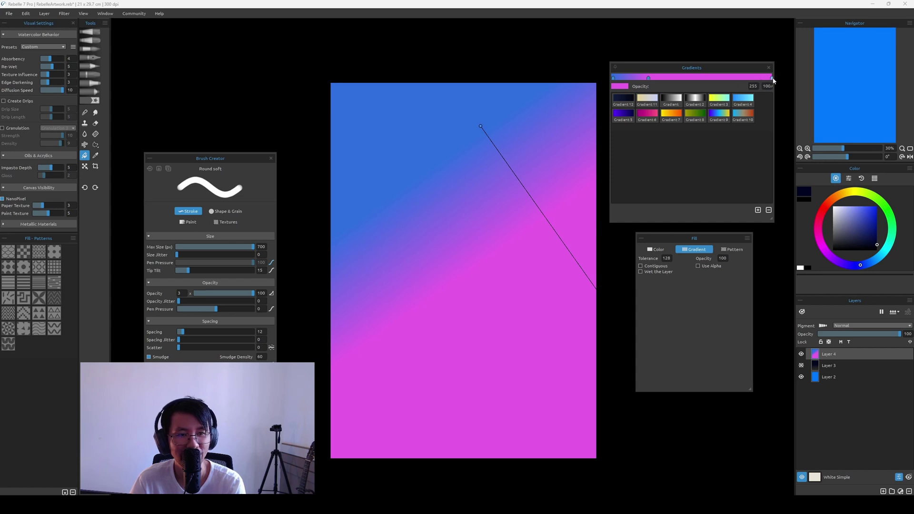
left_click(620, 87)
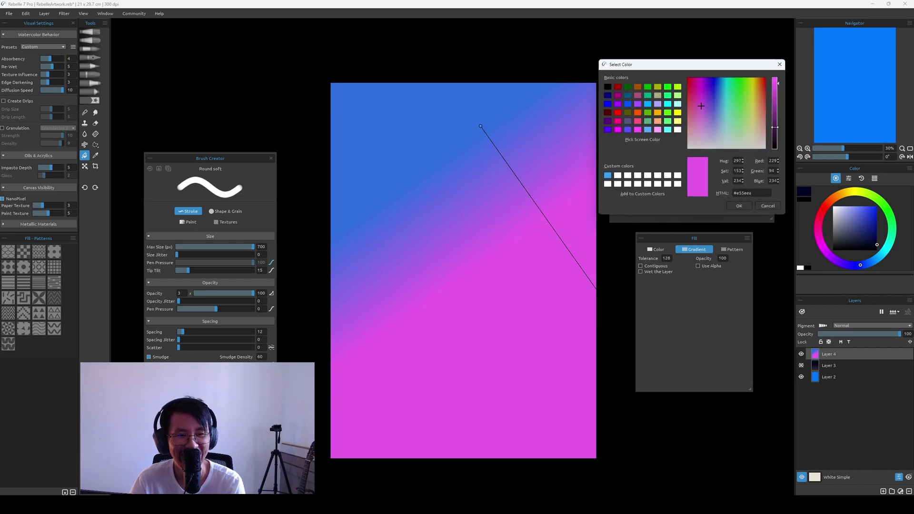
left_click_drag(775, 126, 777, 144)
left_click(714, 106)
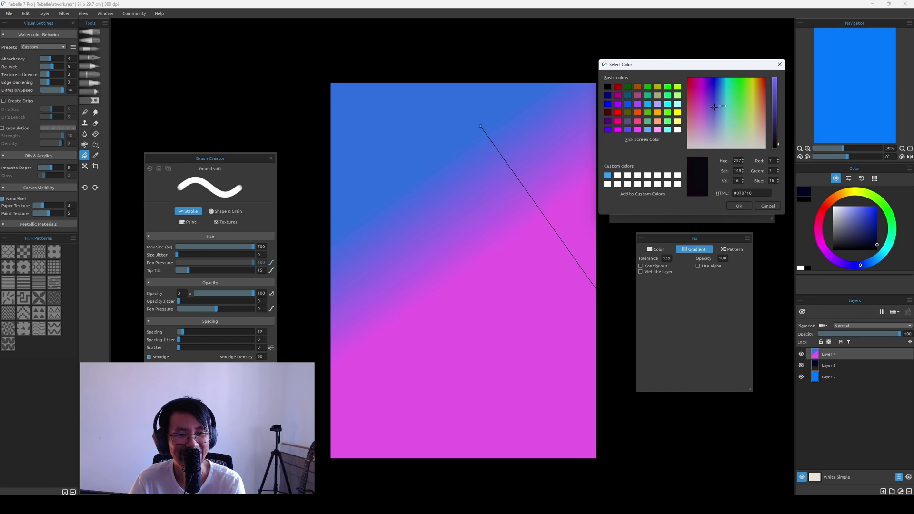
left_click(739, 205)
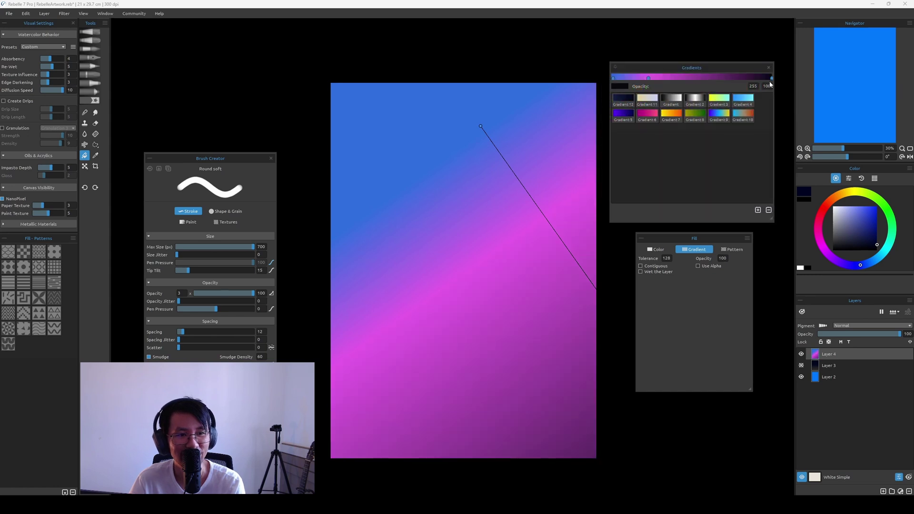
left_click_drag(773, 80, 746, 81)
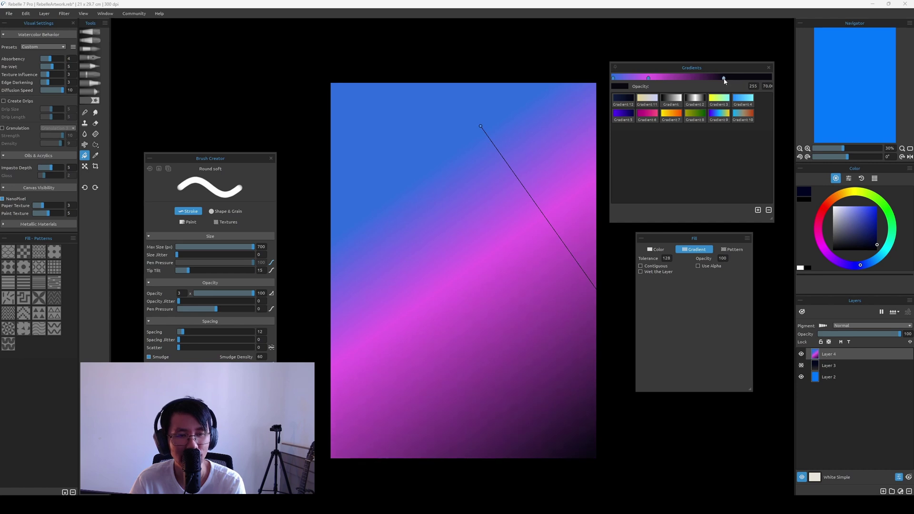
left_click_drag(724, 81, 773, 77)
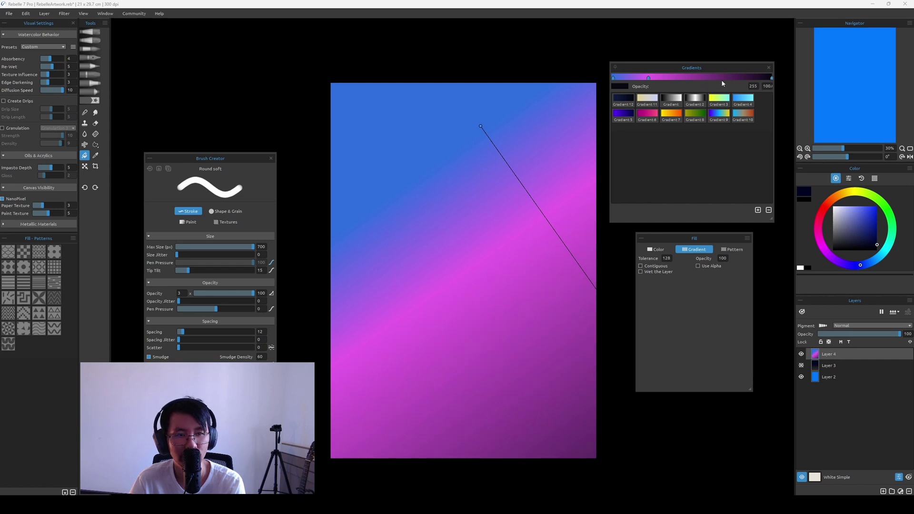
Add a stop at about 69 along the gradient and colour it golden yellow #f4c34f
left_click(723, 78)
left_click(620, 86)
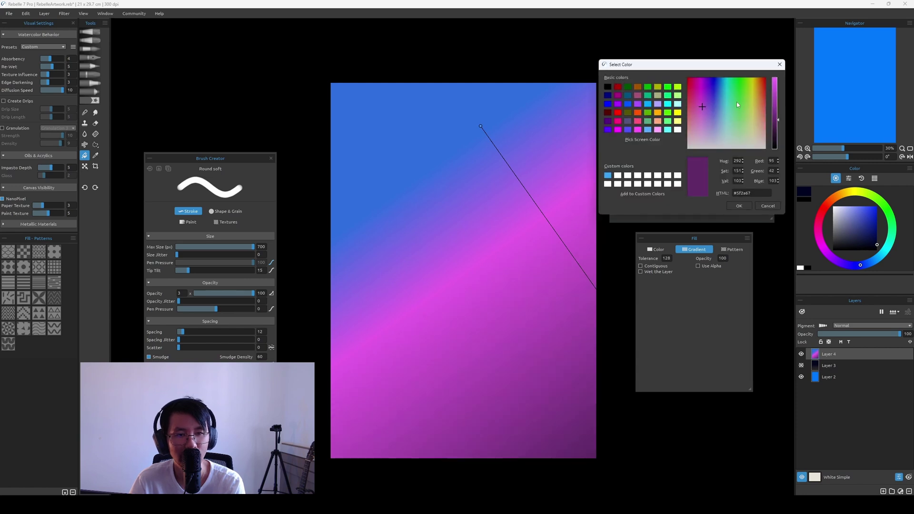
left_click_drag(704, 64, 703, 186)
left_click_drag(787, 196, 789, 185)
left_click(767, 202)
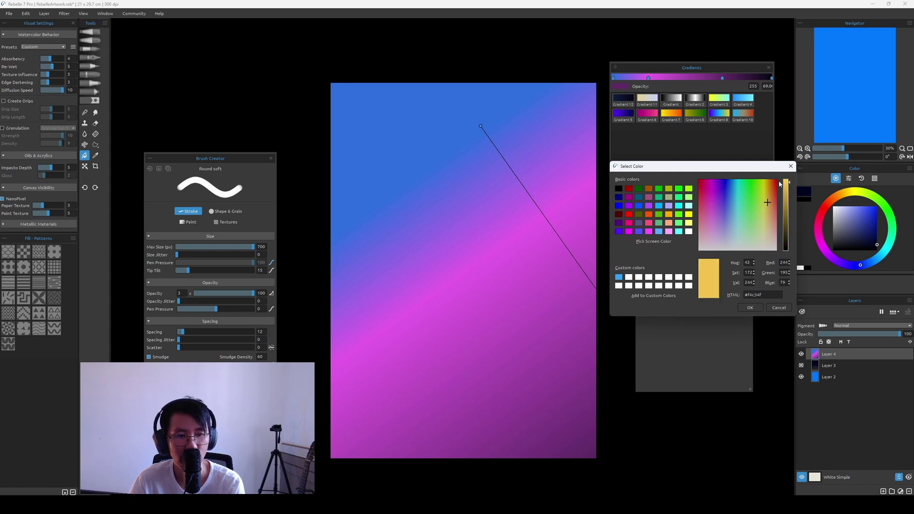
left_click(750, 307)
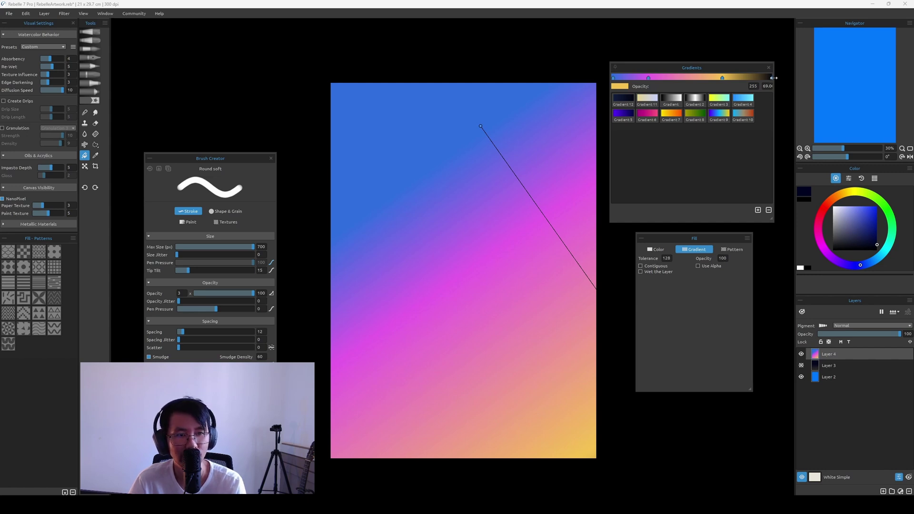
Save the blue, magenta, yellow and near-black gradient as a new preset and shift the Gradients window slightly
mouse_move(773, 79)
left_mouse_down()
mouse_move(638, 80)
mouse_move(774, 75)
left_mouse_up()
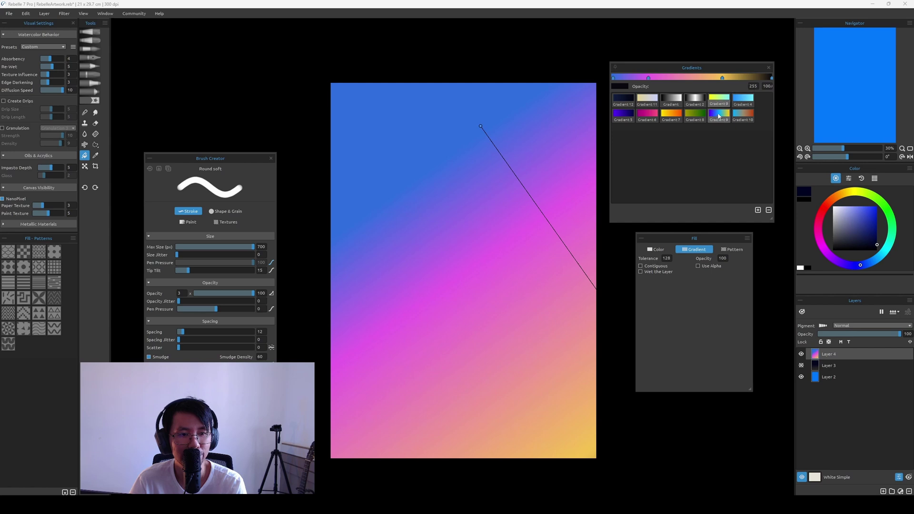
left_click(758, 210)
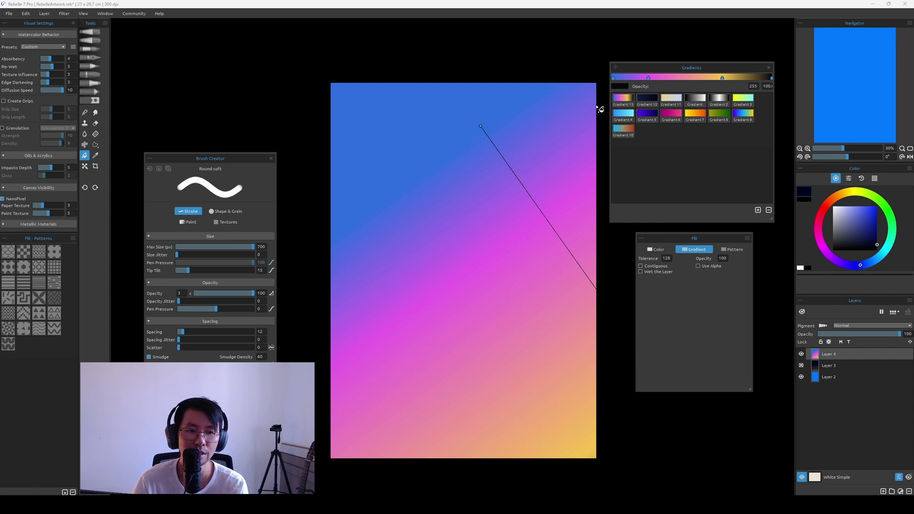
mouse_move(705, 70)
left_mouse_down()
mouse_move(696, 83)
mouse_move(703, 74)
left_mouse_up()
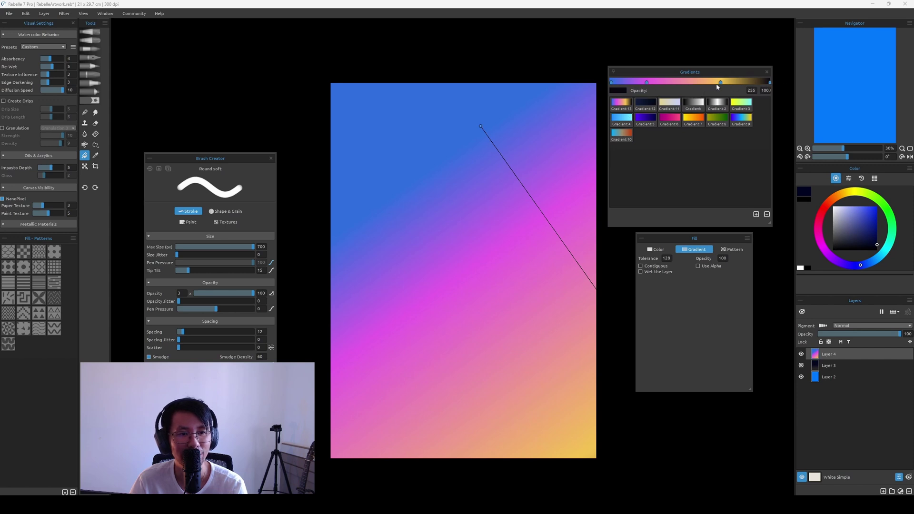
Remove the yellow and magenta stops from the gradient and move the Gradients window up slightly
left_click_drag(720, 85, 714, 88)
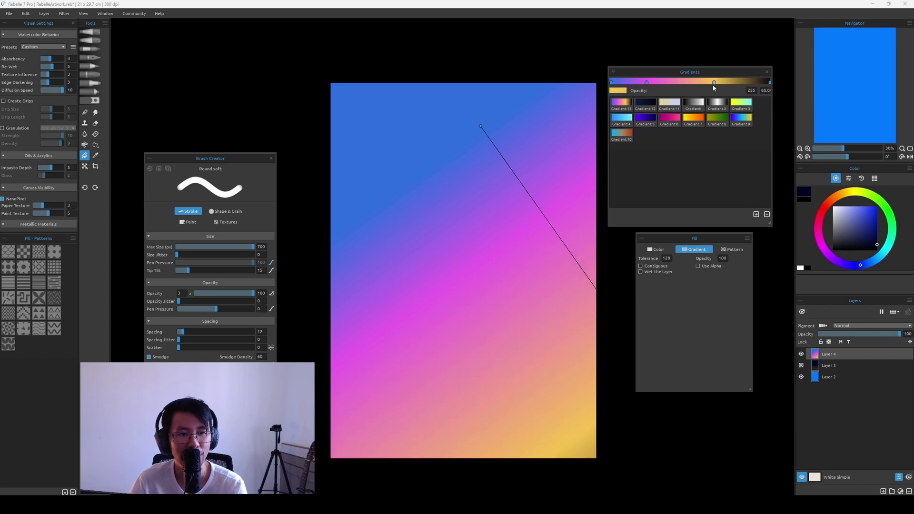
left_click_drag(716, 89, 723, 126)
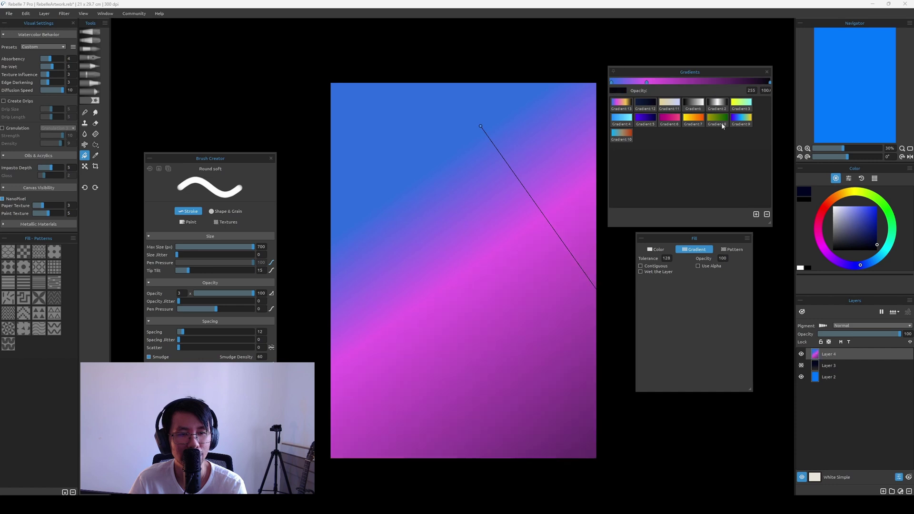
left_click_drag(648, 84, 650, 101)
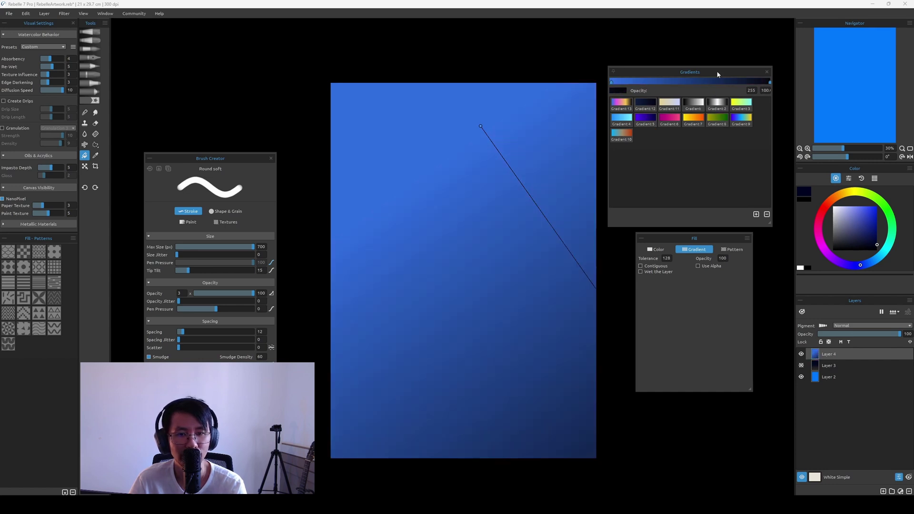
left_click_drag(748, 73, 756, 58)
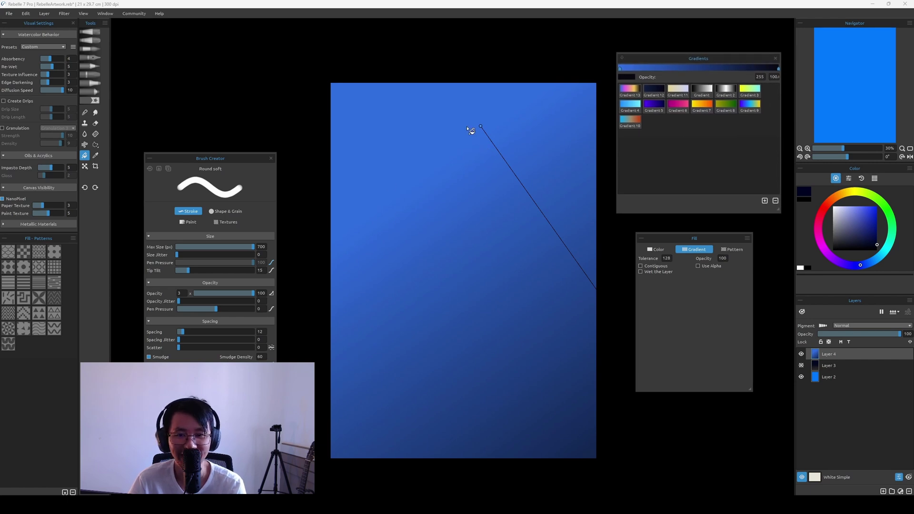
Lay the gradient vertically over Layer 4, running from blue near the page's bottom to near-black near its top
left_click_drag(468, 124, 488, 264)
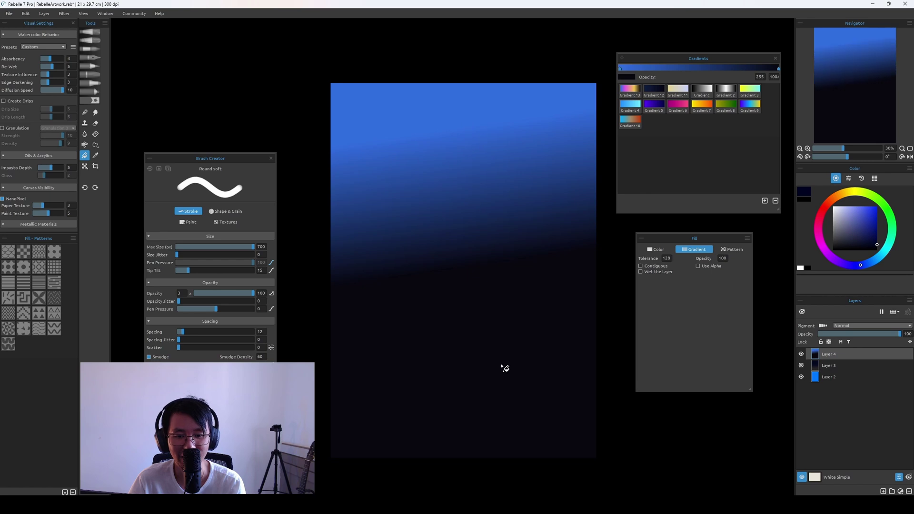
left_click_drag(479, 387, 476, 94)
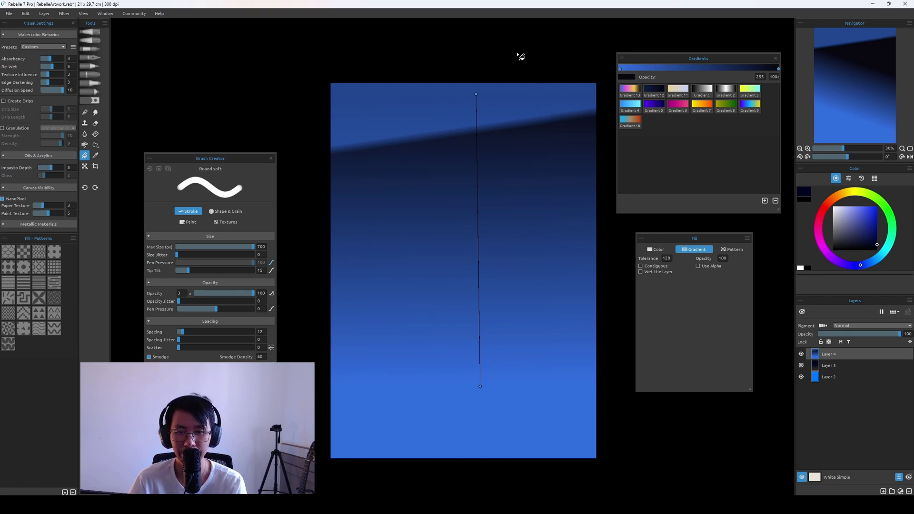
left_click_drag(520, 57, 527, 61)
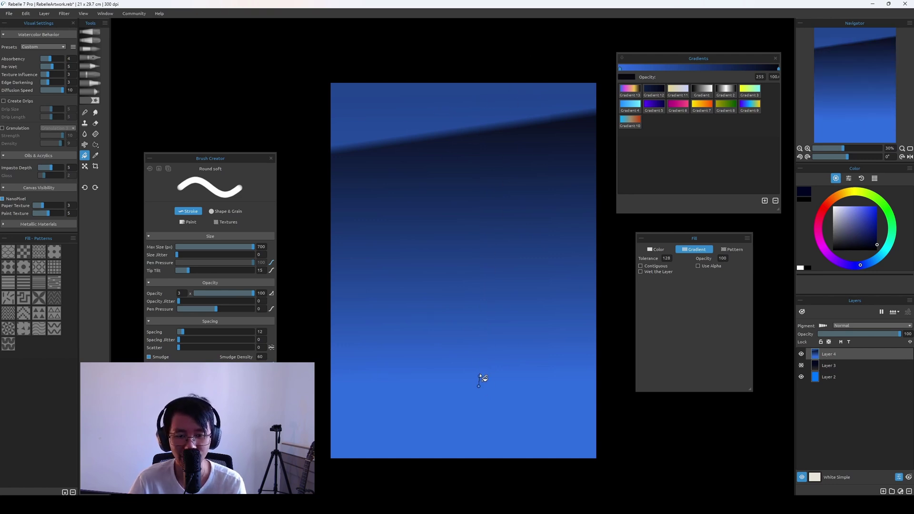
left_click_drag(478, 386, 478, 117)
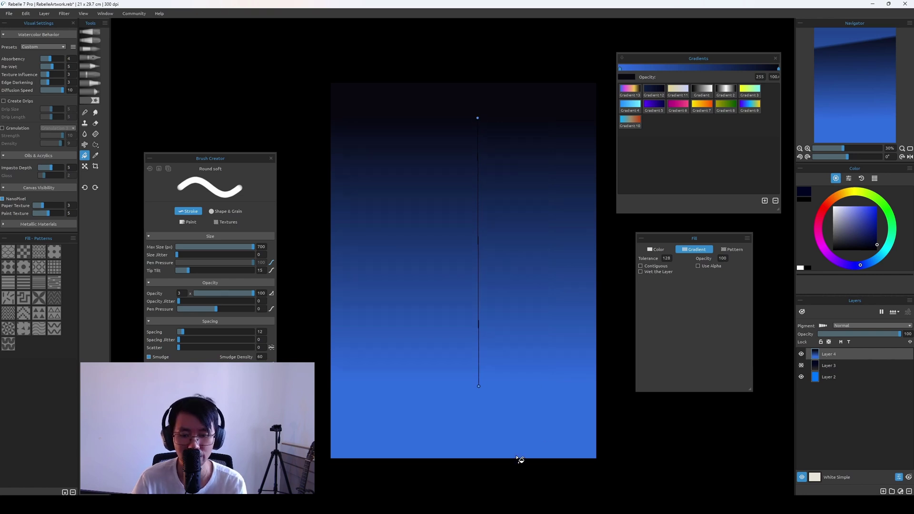
Stretch Layer 4 downward past the page's bottom edge to a height of about 51.8 cm, keeping its top edge fixed
key("ctrl+t")
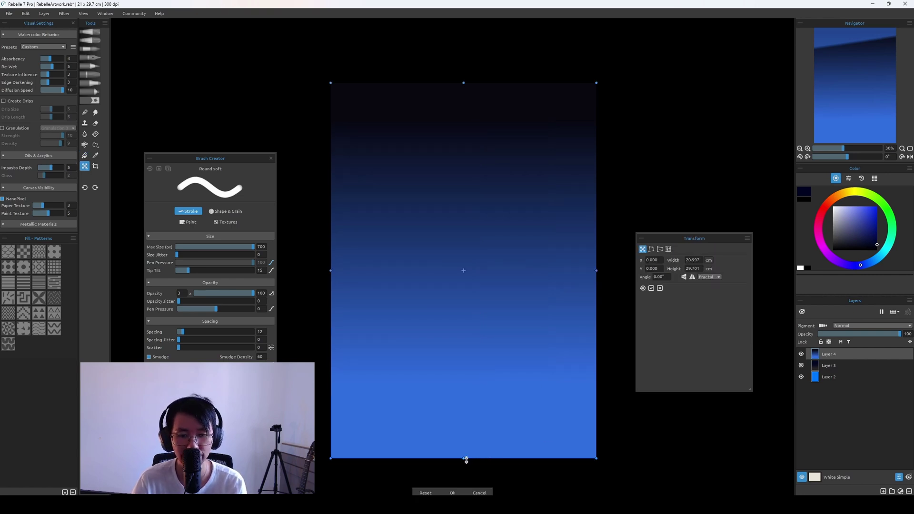
left_click_drag(465, 460, 462, 504)
key("ctrl+minus")
key("ctrl+minus")
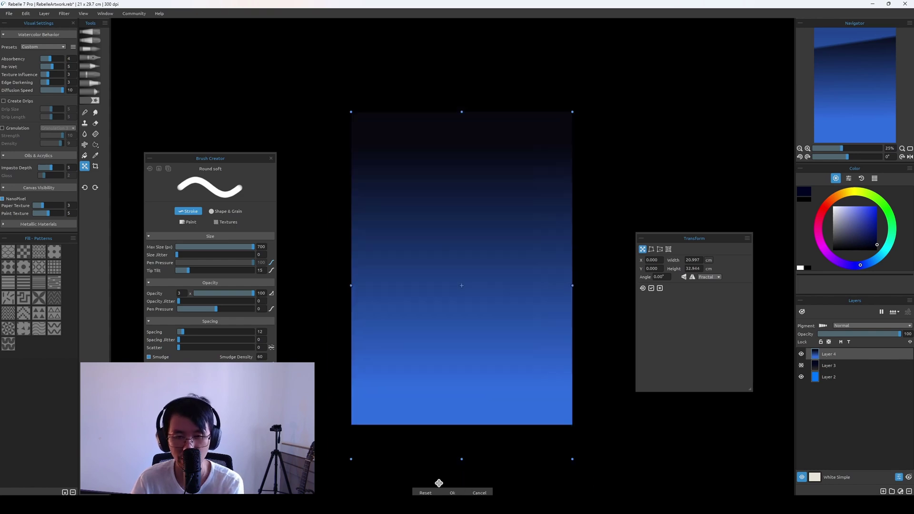
left_click_drag(455, 388, 459, 485)
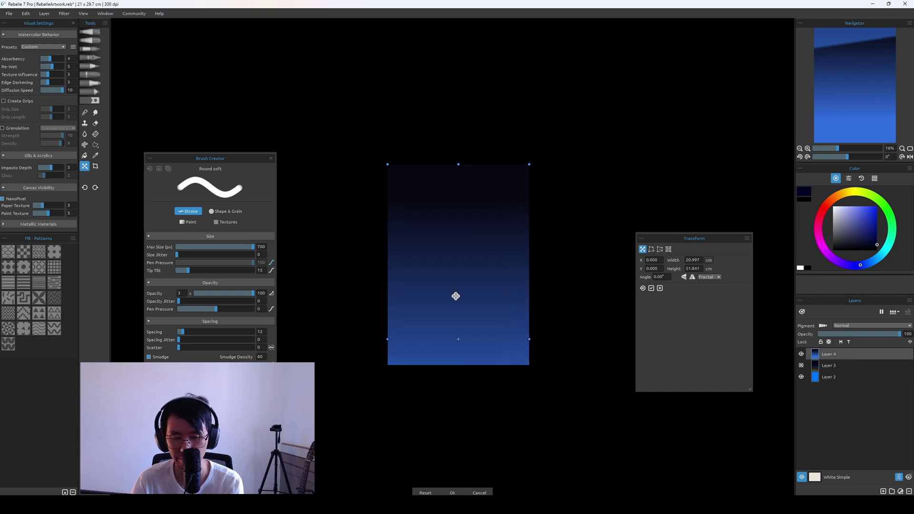
key("Return")
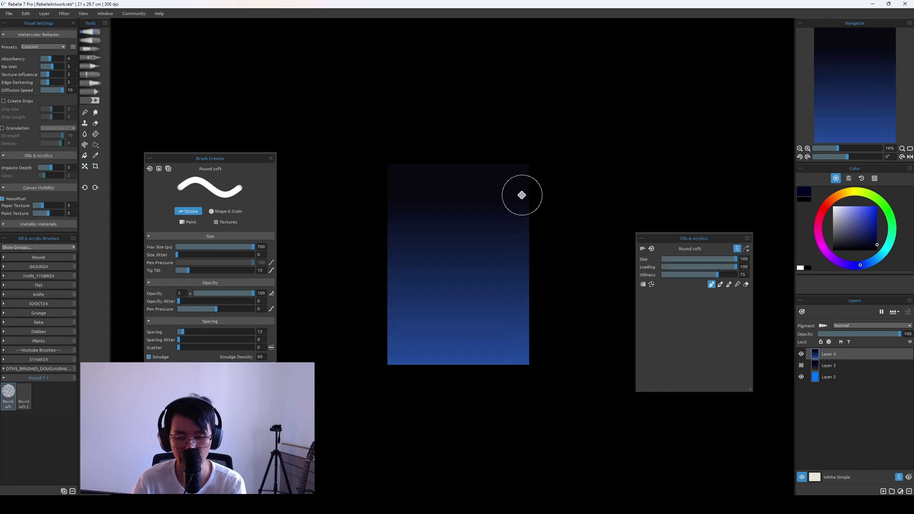
Examine the stretched gradient at close-up and full-page magnification to judge how smooth its tonal transitions are
key("ctrl+plus")
key("ctrl+plus")
key("ctrl+plus")
key("ctrl+plus")
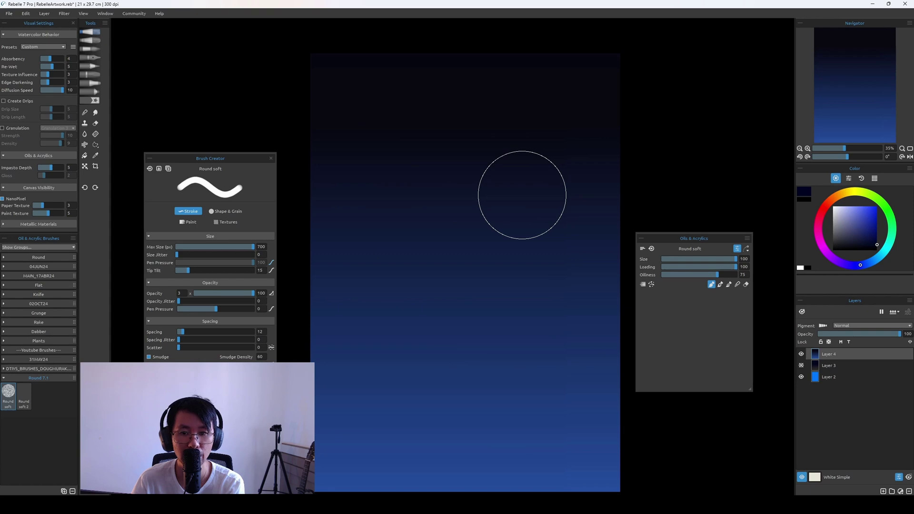
key("ctrl+plus")
key("ctrl+plus")
key("ctrl+plus")
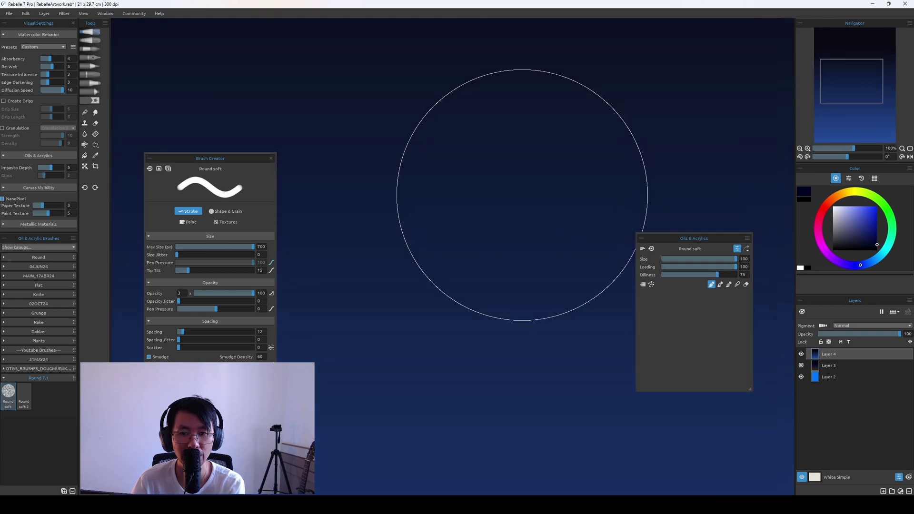
key("ctrl+minus")
key("ctrl+minus")
key("ctrl+plus")
key("ctrl+plus")
key("ctrl+plus")
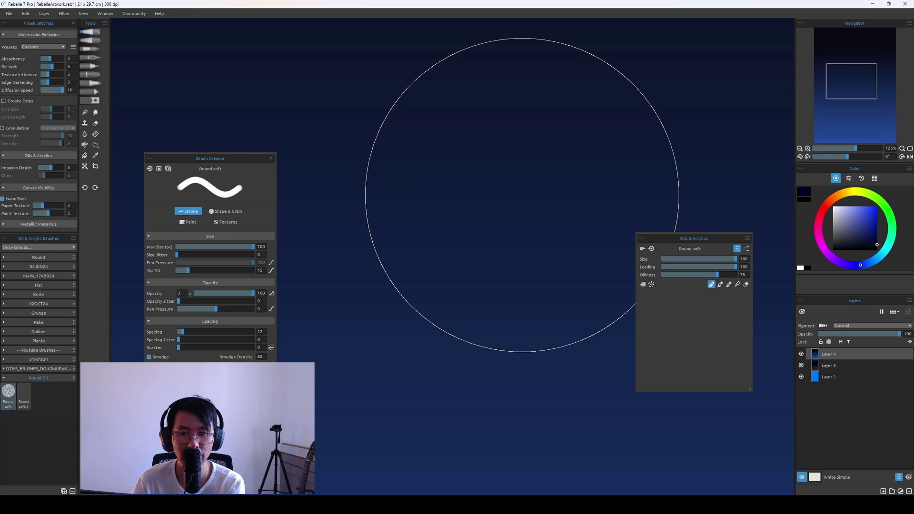
key("ctrl+minus")
key("ctrl+minus")
key("ctrl+minus")
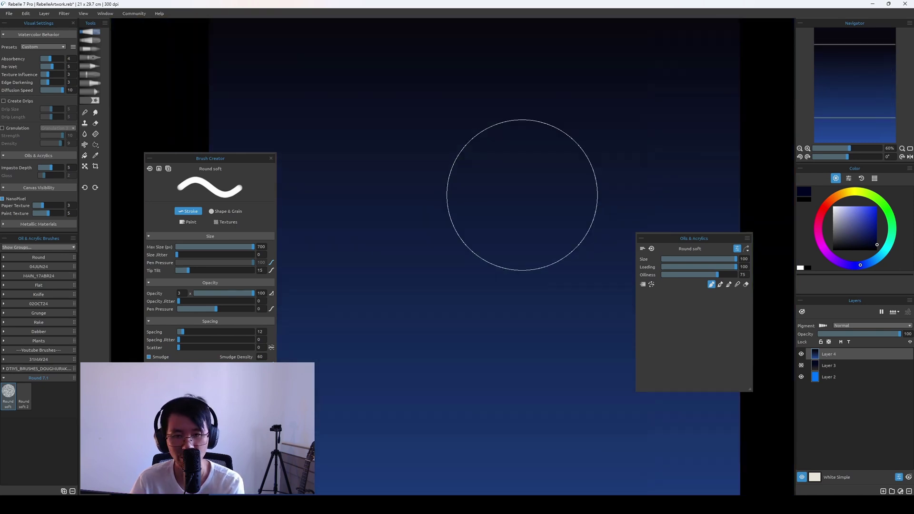
key("ctrl+minus")
key("ctrl+minus")
key("ctrl+minus")
key("ctrl+minus")
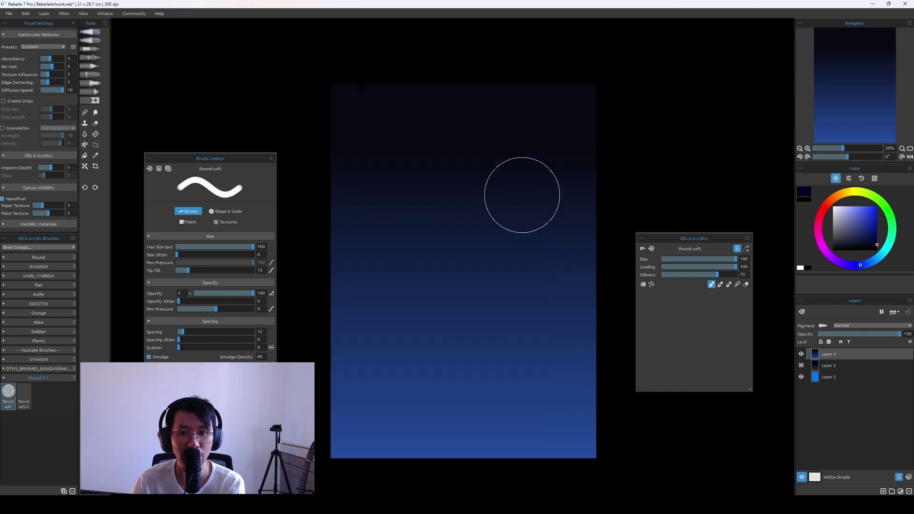
key("ctrl+plus")
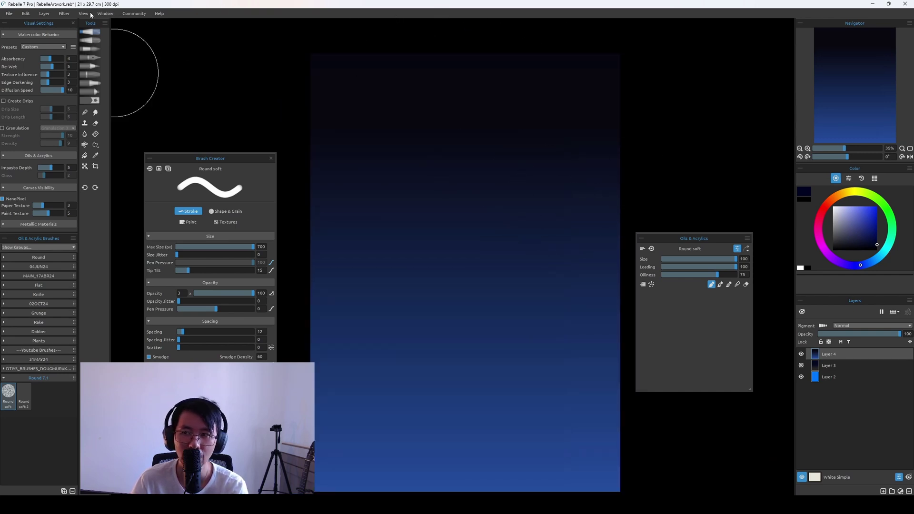
Apply a Gaussian Blur with a radius of 100 to Layer 4 and inspect the gradient up close
left_click(63, 15)
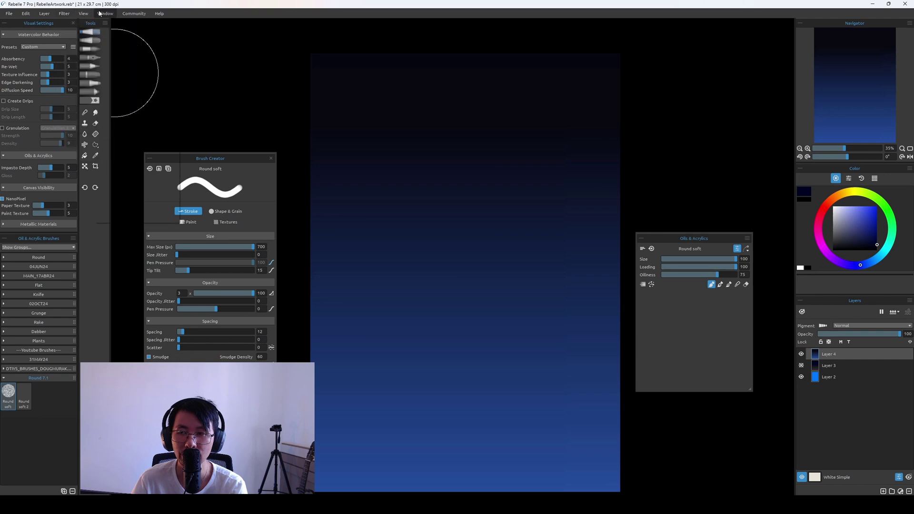
left_click(96, 114)
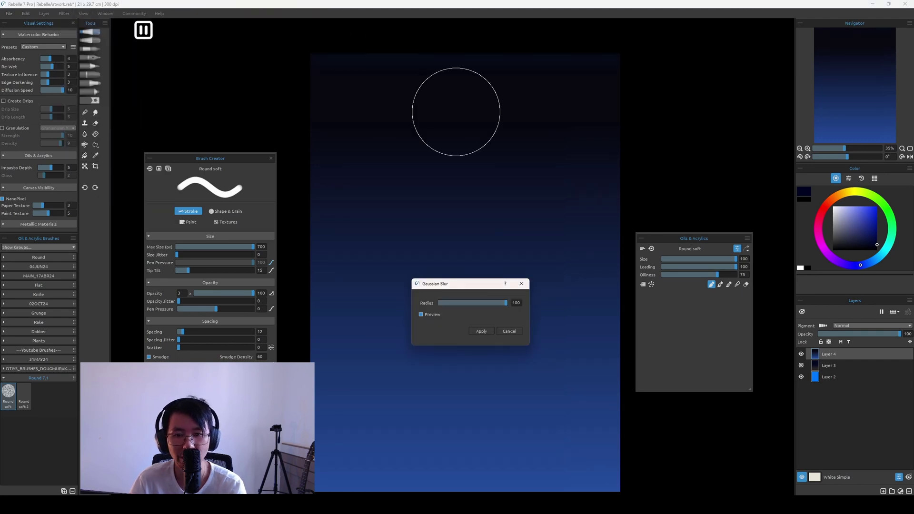
left_click(516, 303)
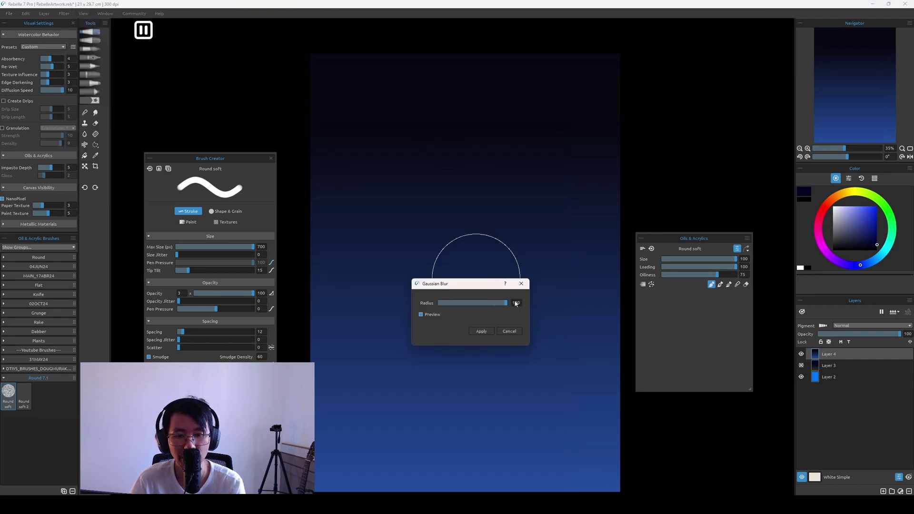
left_click(486, 331)
scroll(463, 261, "up", 4)
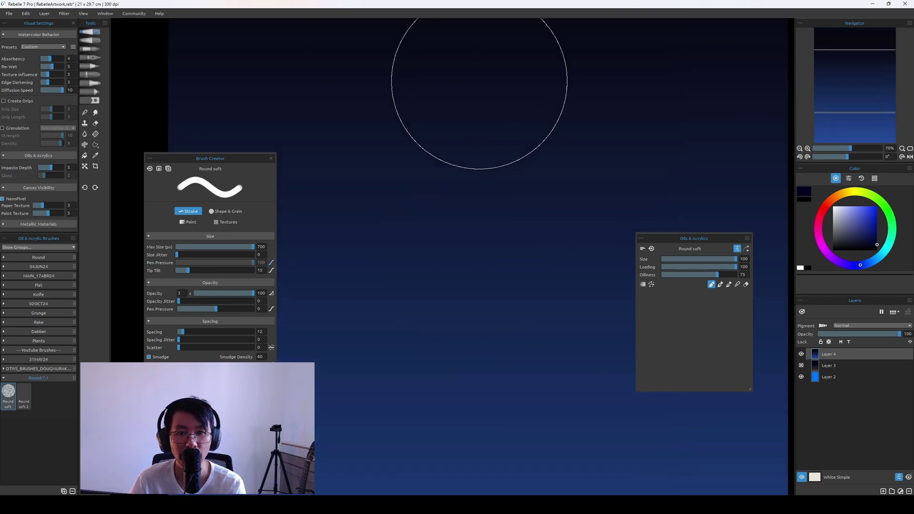
left_click_drag(477, 51, 475, 144)
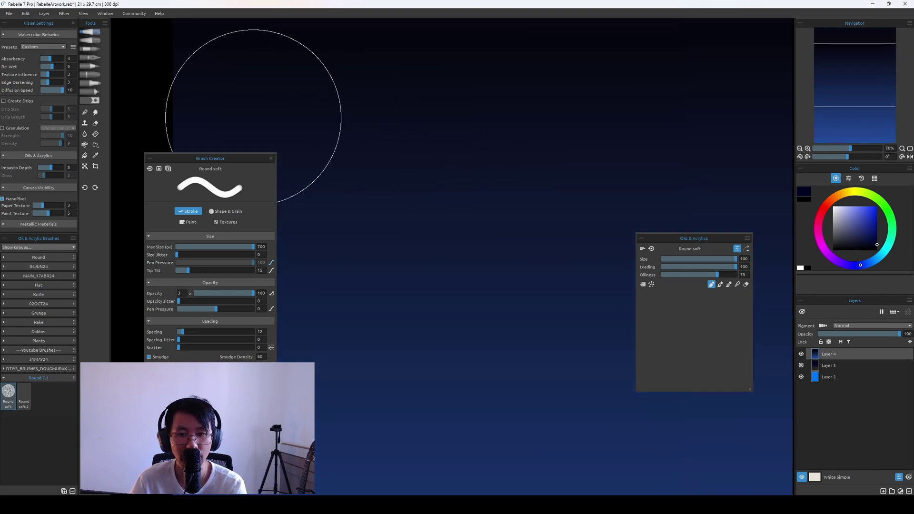
Apply the Gaussian Blur with a radius of 100 to Layer 4 two more times, inspecting the smoothed gradient
left_click(70, 14)
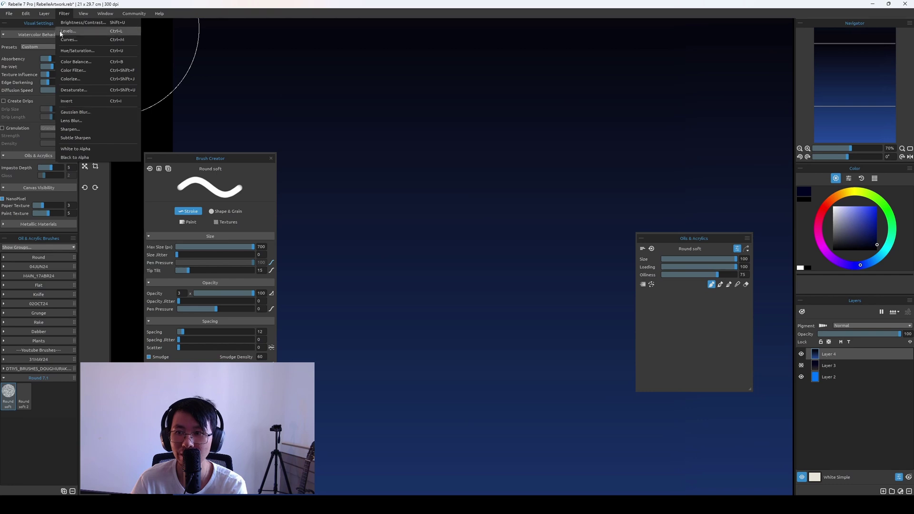
left_click(107, 113)
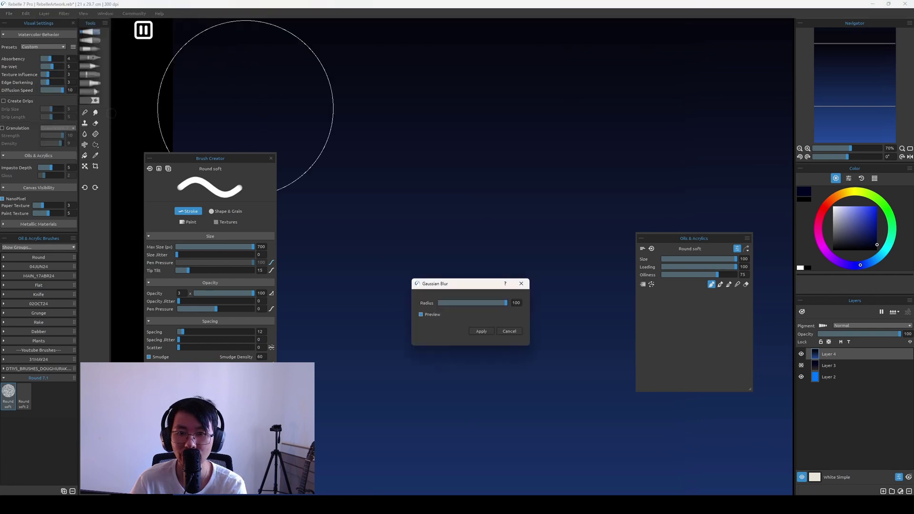
left_click(484, 334)
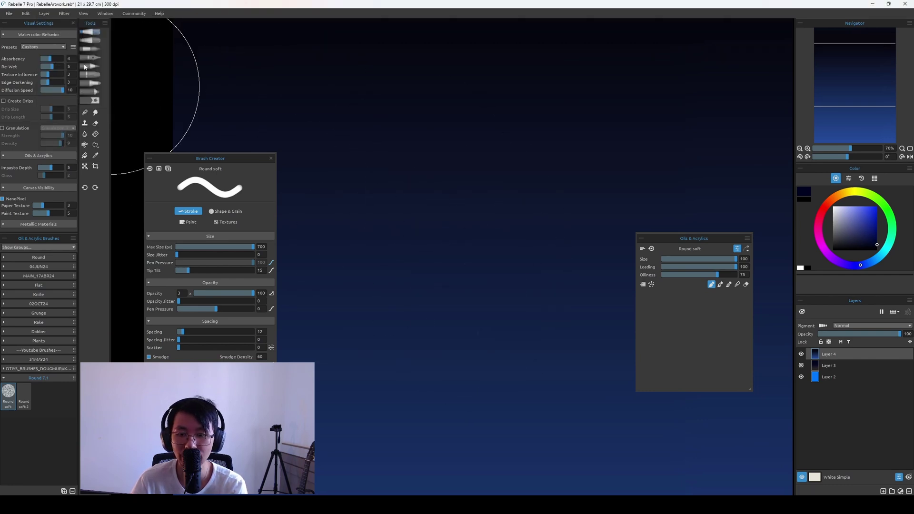
left_click(64, 13)
left_click(111, 116)
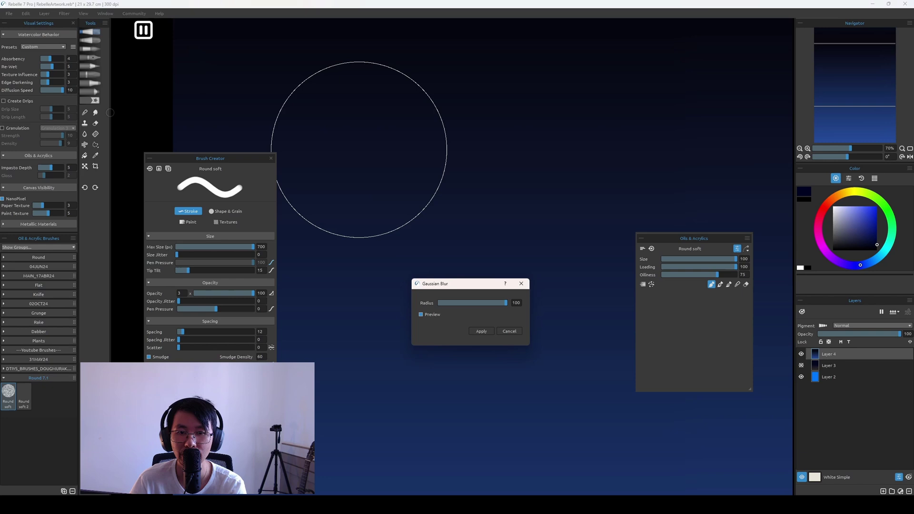
left_click(482, 331)
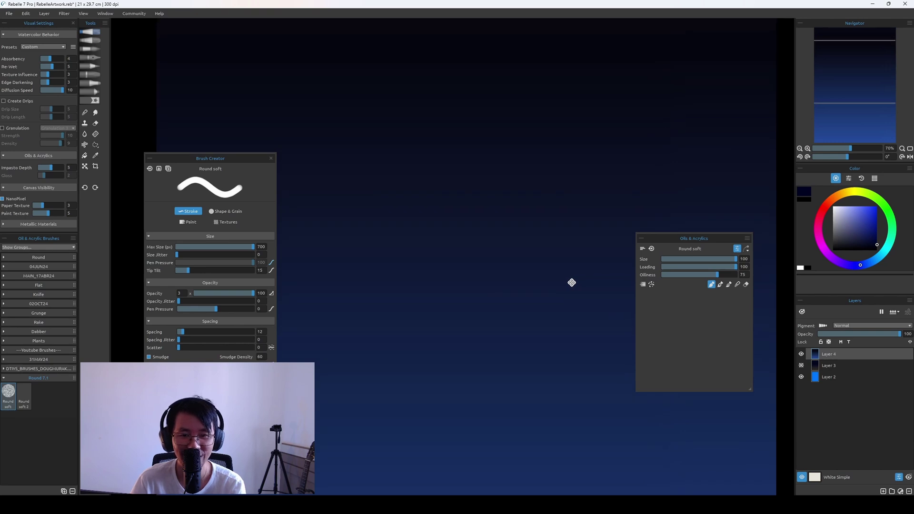
scroll(540, 210, "down", 5)
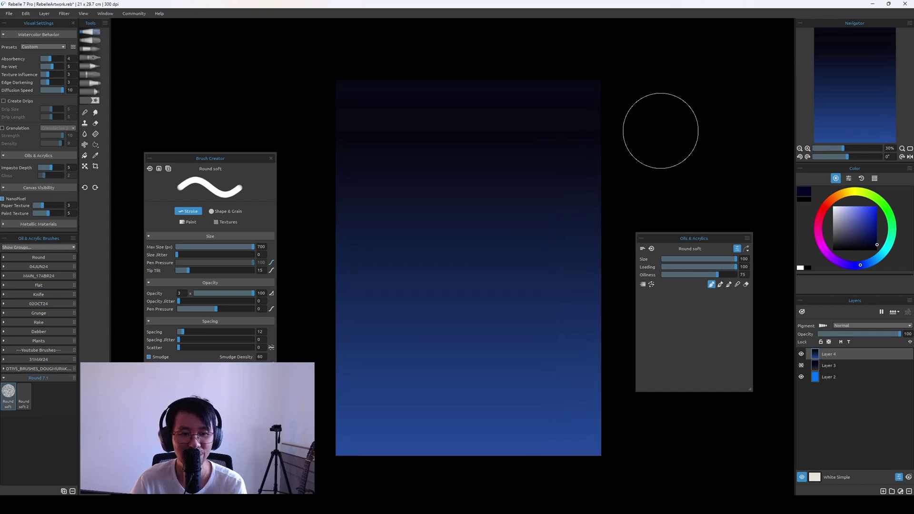
Merge Layer 4, Layer 3 and Layer 2 into a single background layer
left_click(827, 378, "shift")
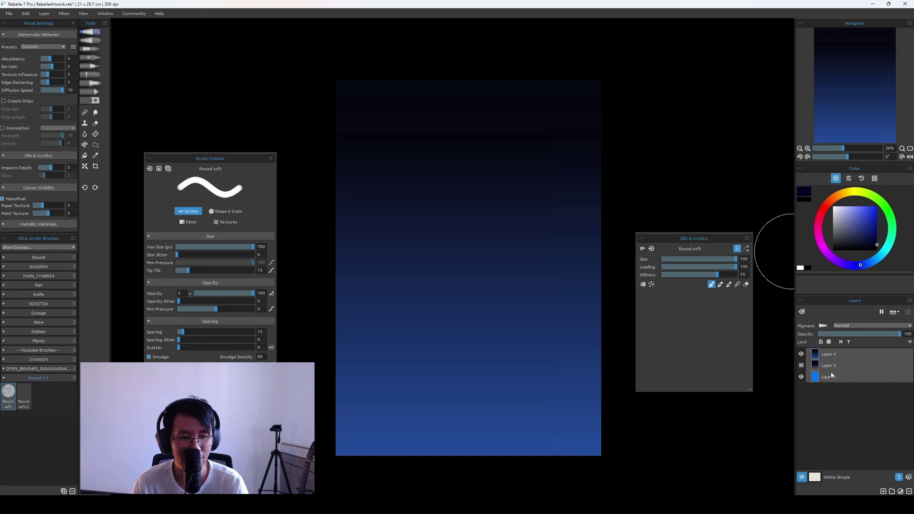
key("ctrl+e")
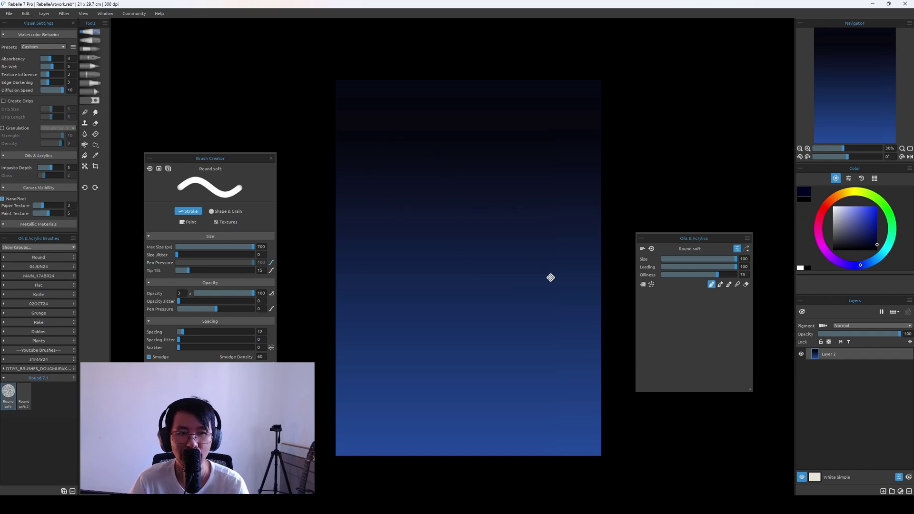
left_click_drag(546, 270, 549, 278)
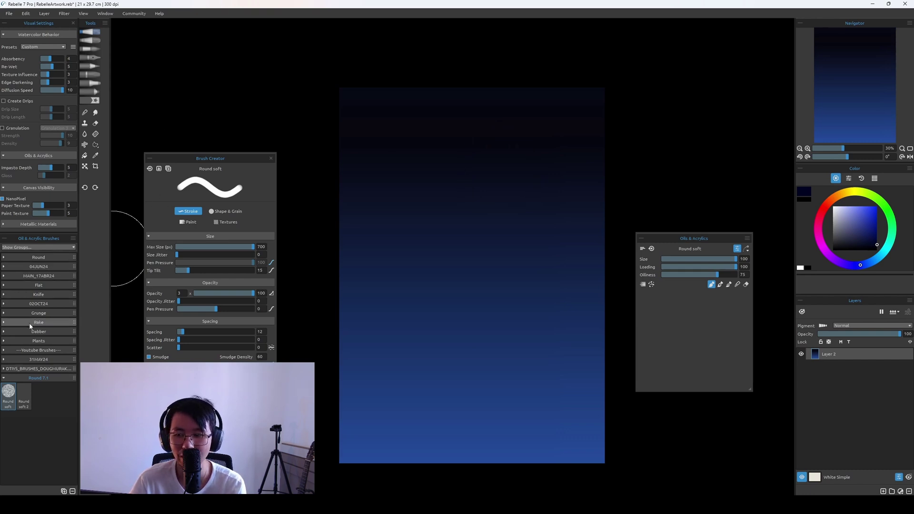
Rename the Round soft 2 spatter brush as STARS
left_click(24, 395)
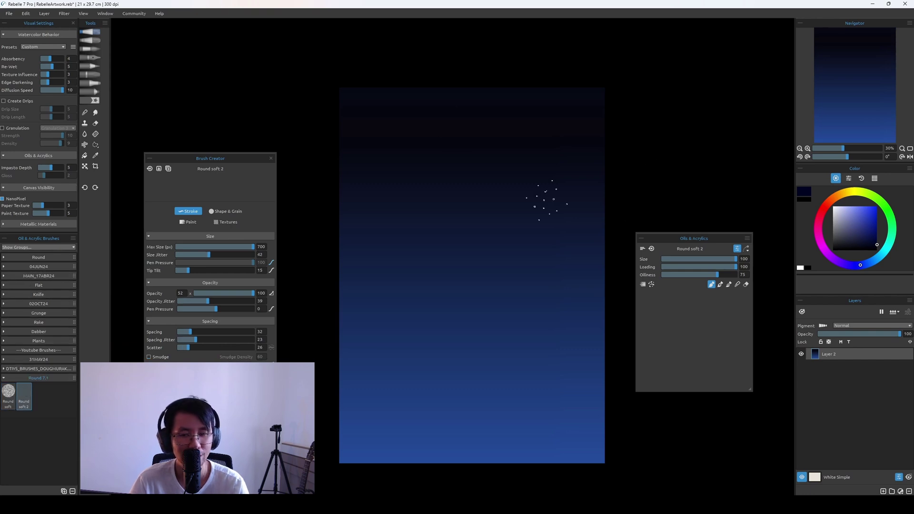
double_click(25, 404)
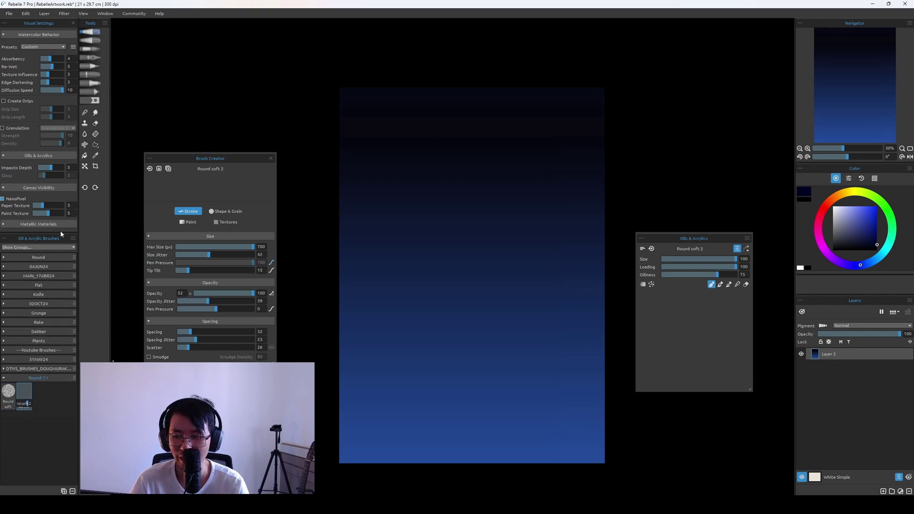
key("ctrl+a")
type("s")
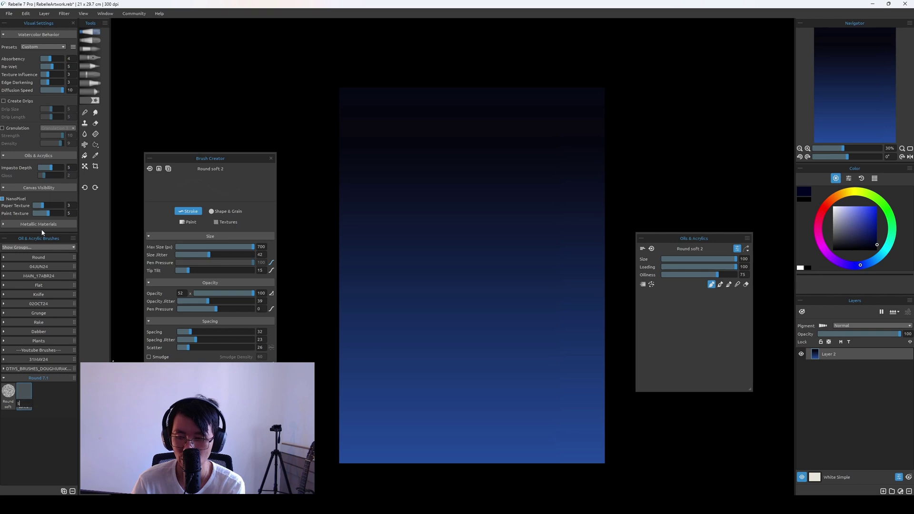
type("TARS")
key("Return")
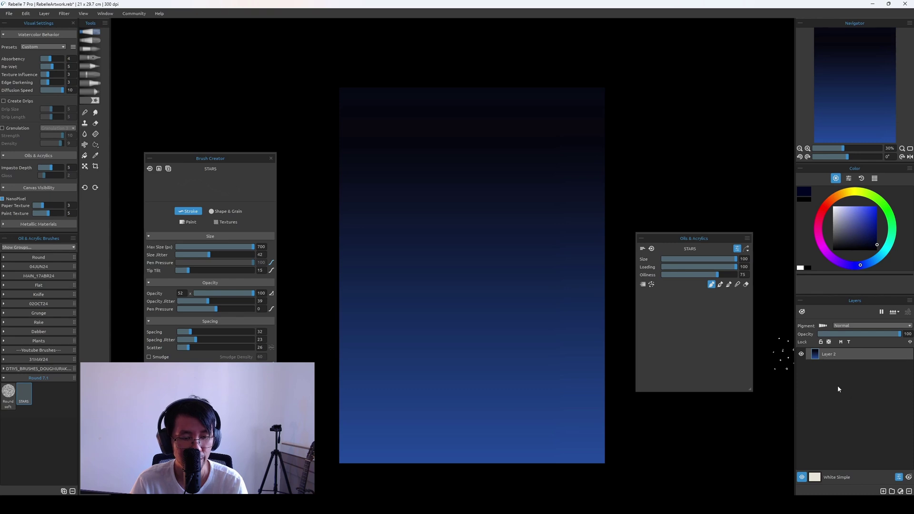
Add a new layer above the gradient and scatter white stars over the sky with the STARS brush
left_click(883, 491)
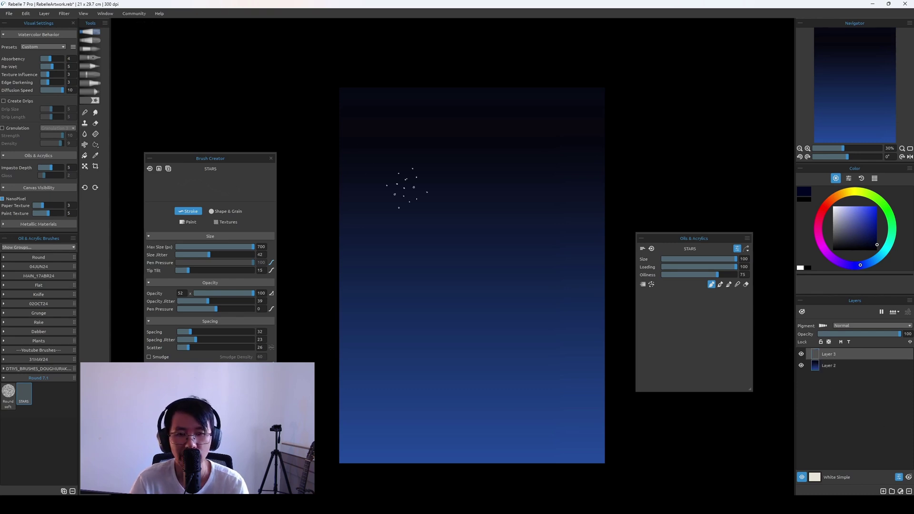
left_click_drag(858, 218, 833, 207)
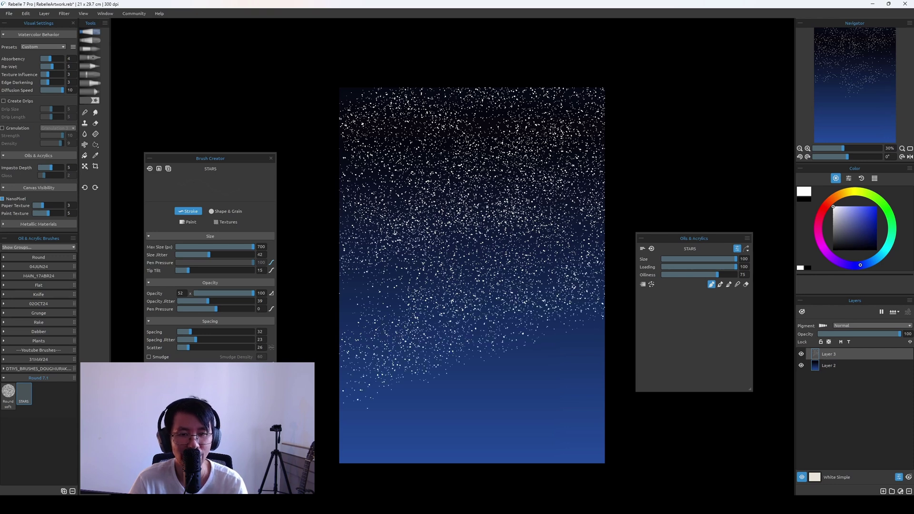
Undo the overly dense star strokes on the new layer
key("ctrl+z")
key("ctrl+z")
key("ctrl+z")
key("ctrl+z")
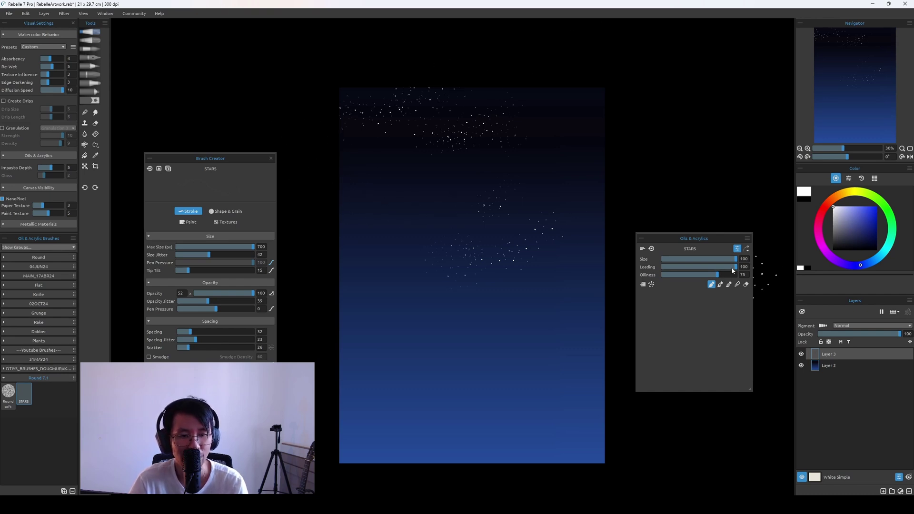
Set the STARS brush's Loading to 52 and scatter sparse stars across the upper part of the sky
mouse_move(733, 270)
left_mouse_down()
mouse_move(692, 275)
mouse_move(717, 270)
mouse_move(700, 270)
left_mouse_up()
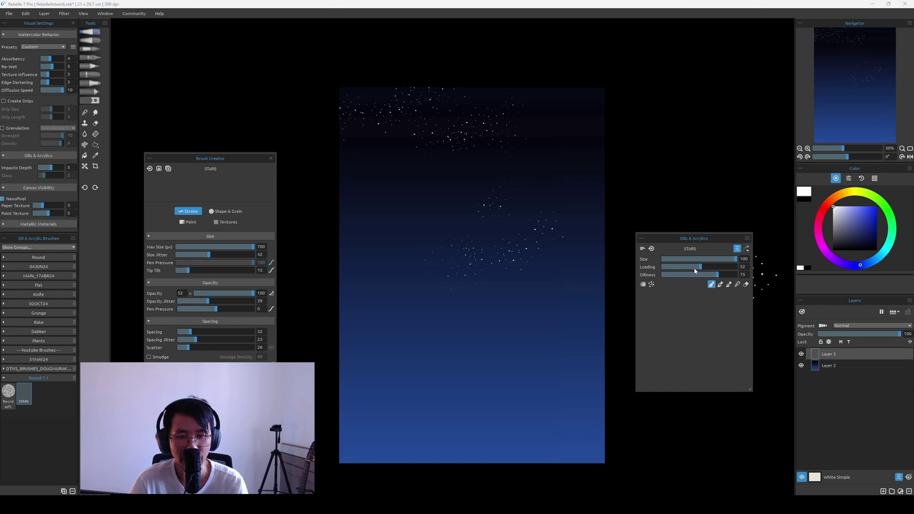
left_click_drag(421, 189, 455, 203)
left_click_drag(545, 129, 574, 147)
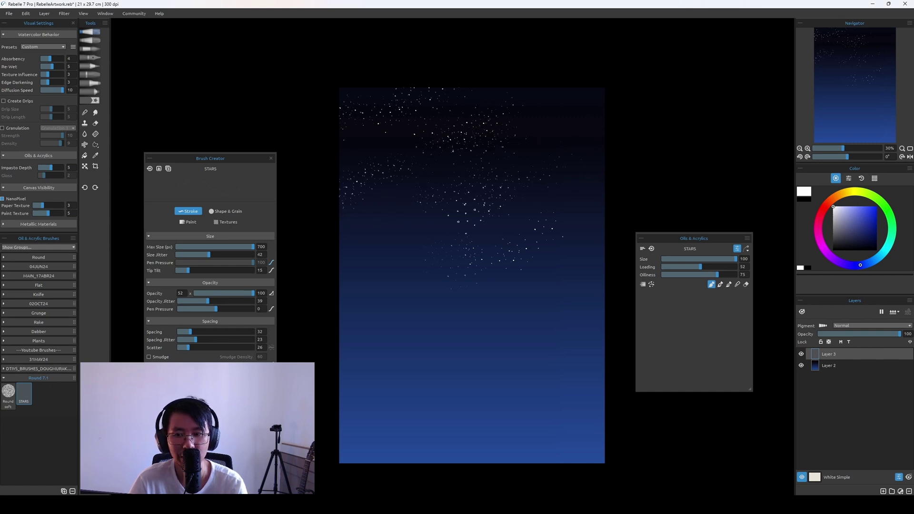
Set the STARS brush's minimum opacity to 4 and paint fainter stars among the existing ones, undoing an unwanted stroke
double_click(180, 293)
type("4")
left_click_drag(383, 238, 409, 274)
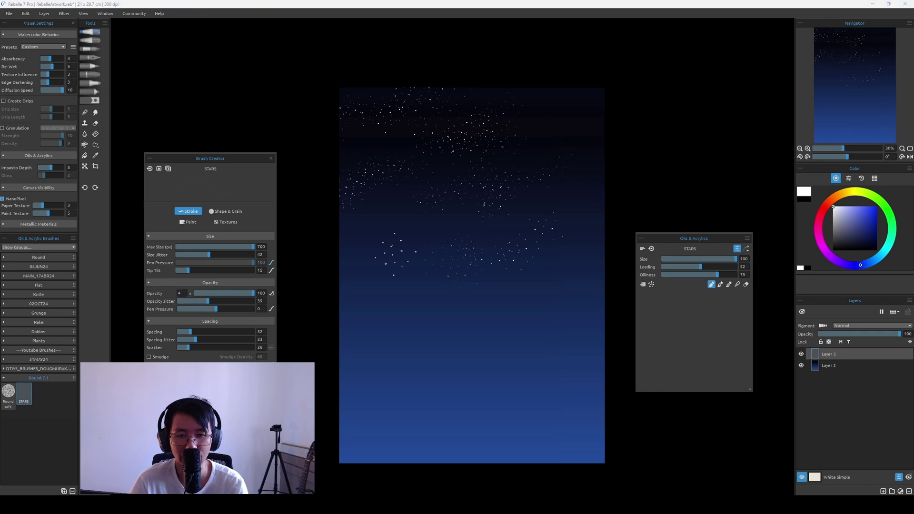
key("ctrl+z")
left_click_drag(504, 207, 526, 190)
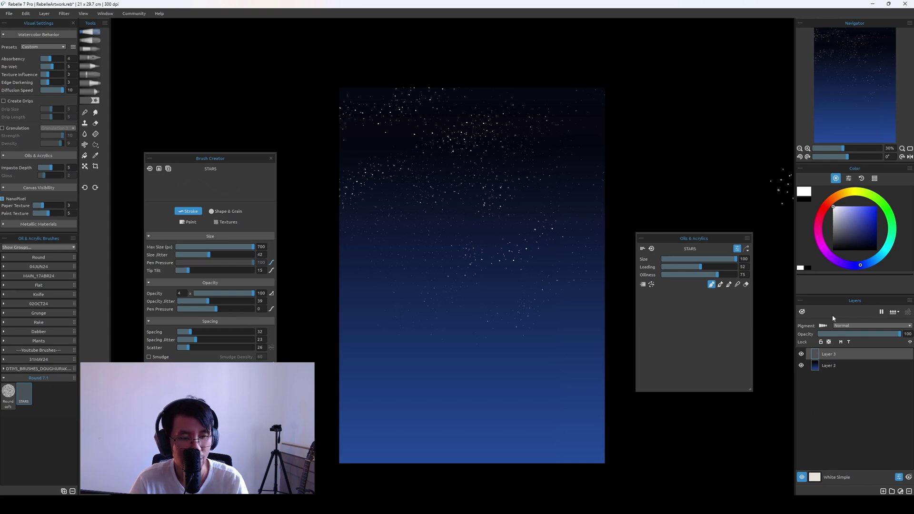
Add a layer mask to the star layer, Layer 3
right_click(856, 353)
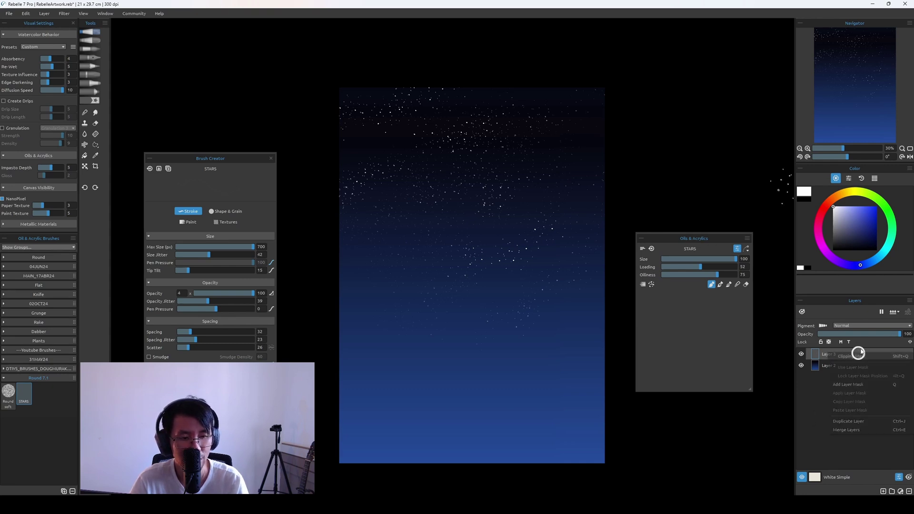
left_click(875, 389)
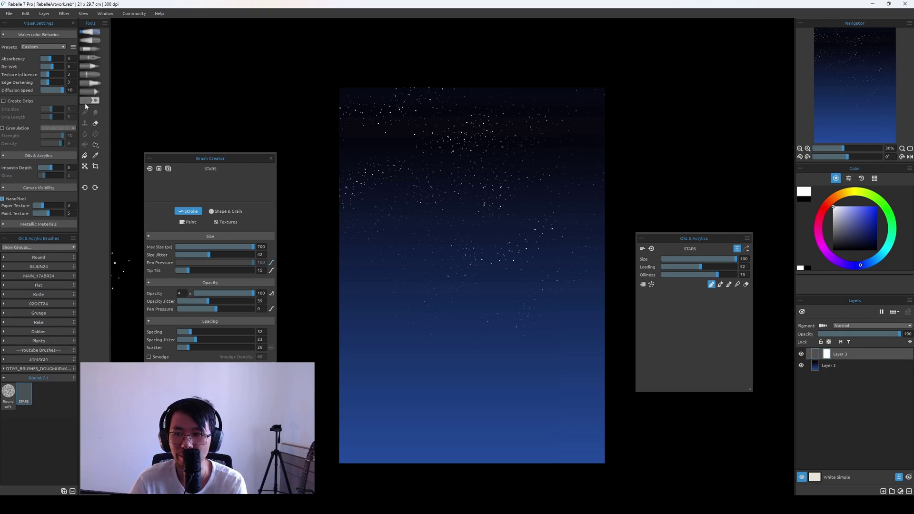
Paint black on Layer 3's mask with the Express Oils Rough Wet brush at size 100 to thin out the upper stars
left_click(3, 258)
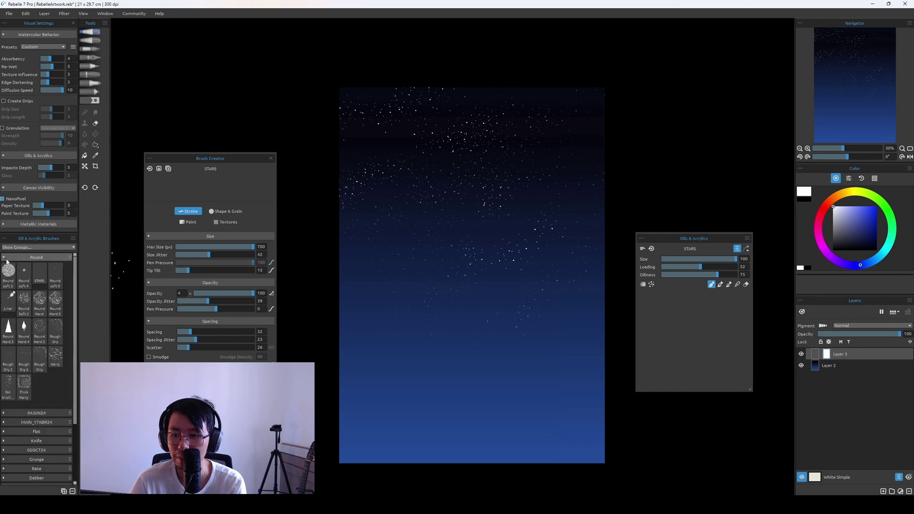
left_click(12, 257)
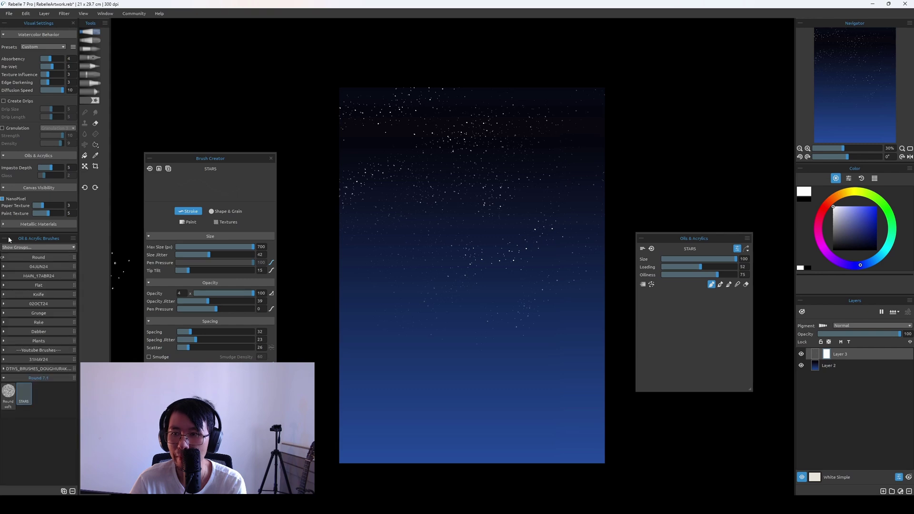
left_click(99, 44)
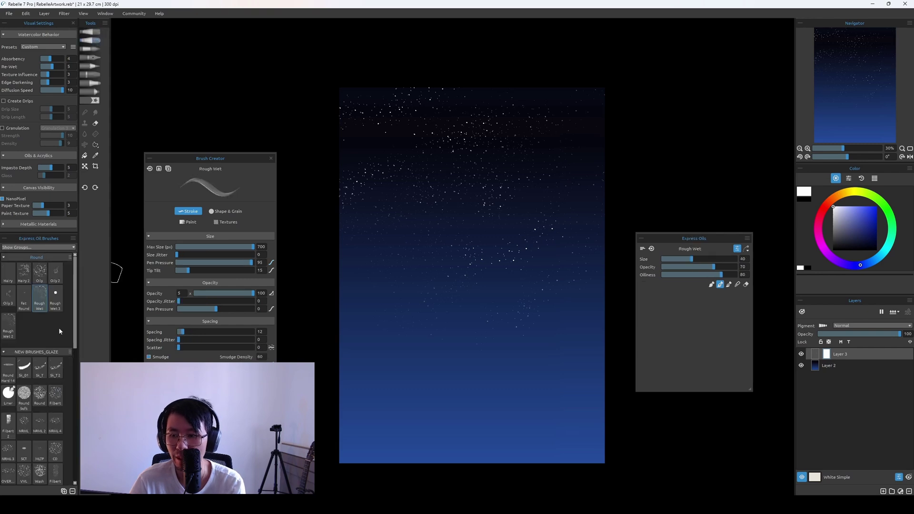
key("bracketright")
key("bracketright")
key("bracketright")
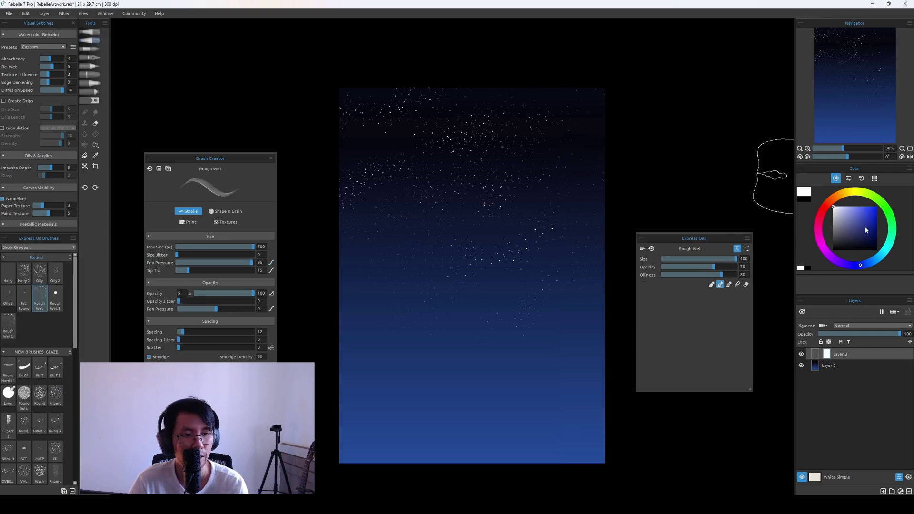
left_click_drag(847, 227, 833, 250)
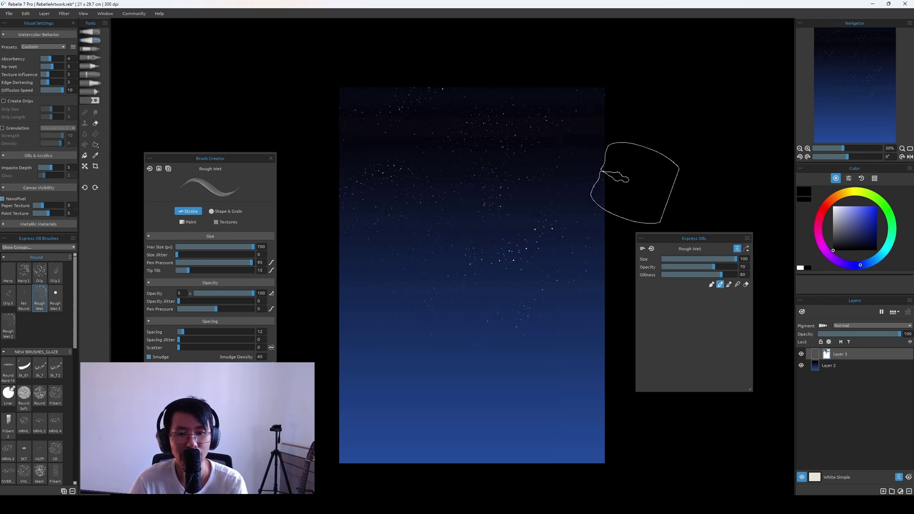
Add a new layer on top and make a polygonal selection of the page's lower quarter with a jagged mountain-ridge upper edge
key("o")
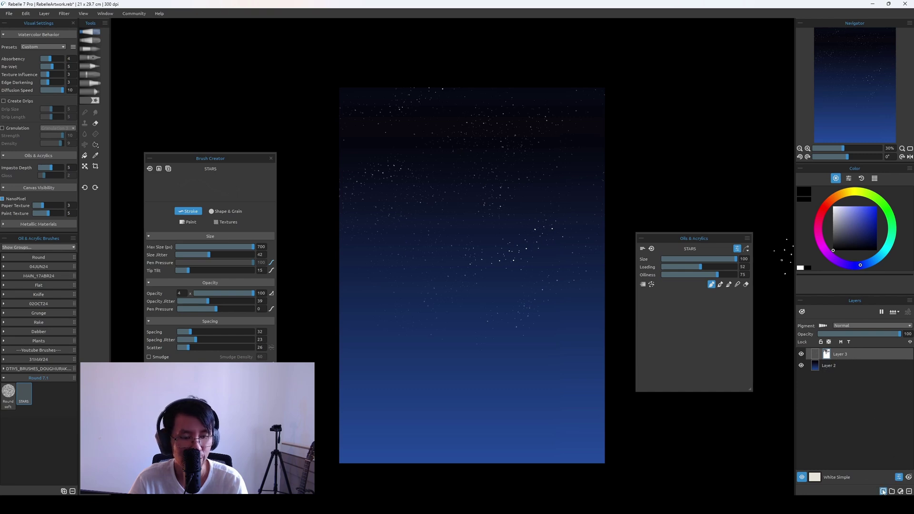
left_click(883, 491)
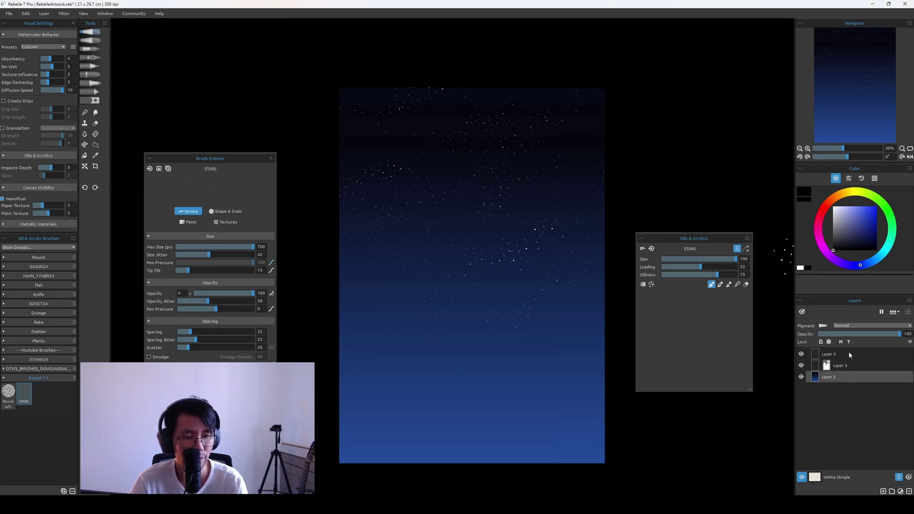
key("s")
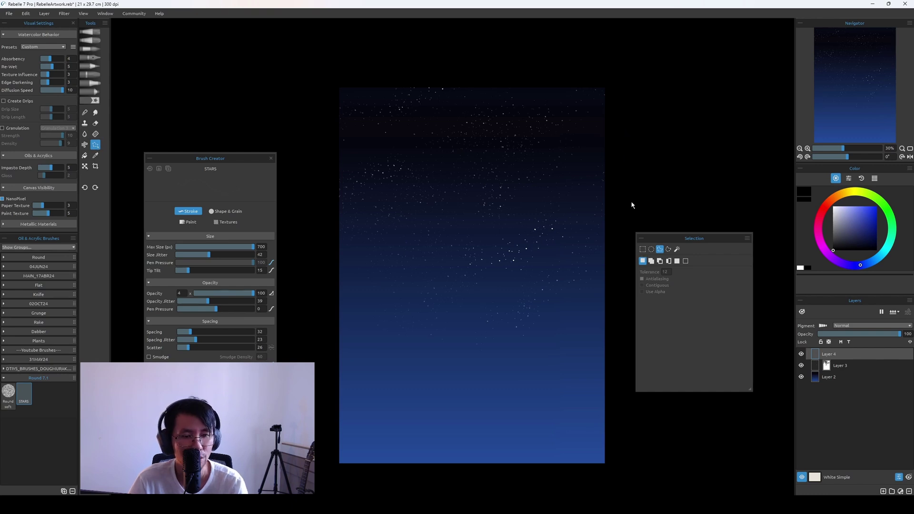
left_click(668, 249)
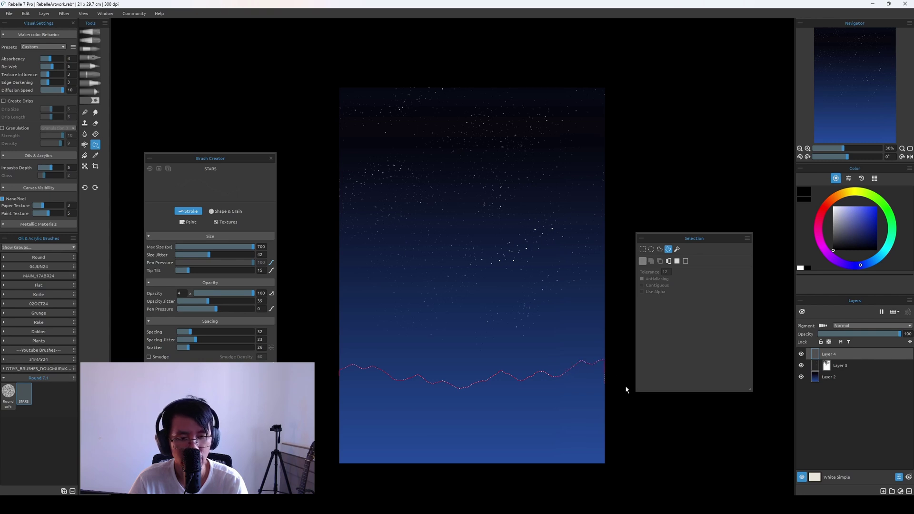
left_click_drag(626, 389, 639, 428)
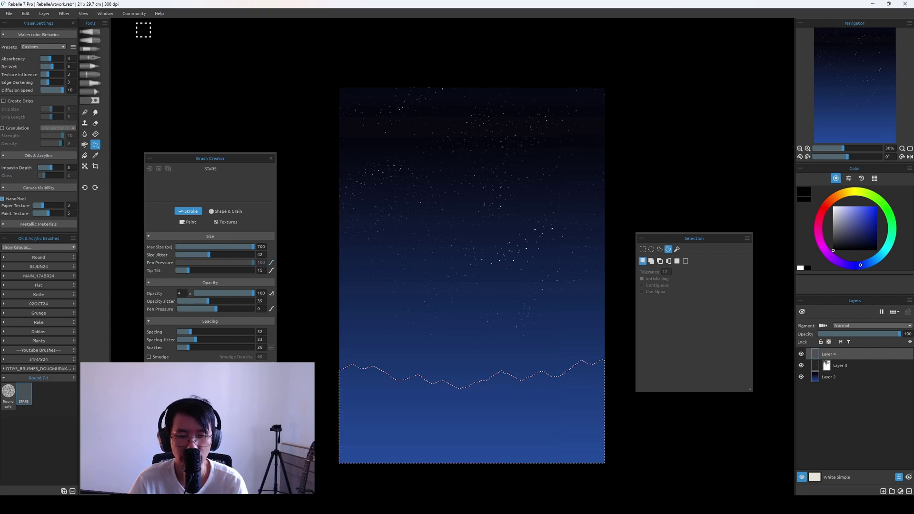
Fill the mountain selection on Layer 4 with dark blue using the Round soft Oil & Acrylic brush
key("b")
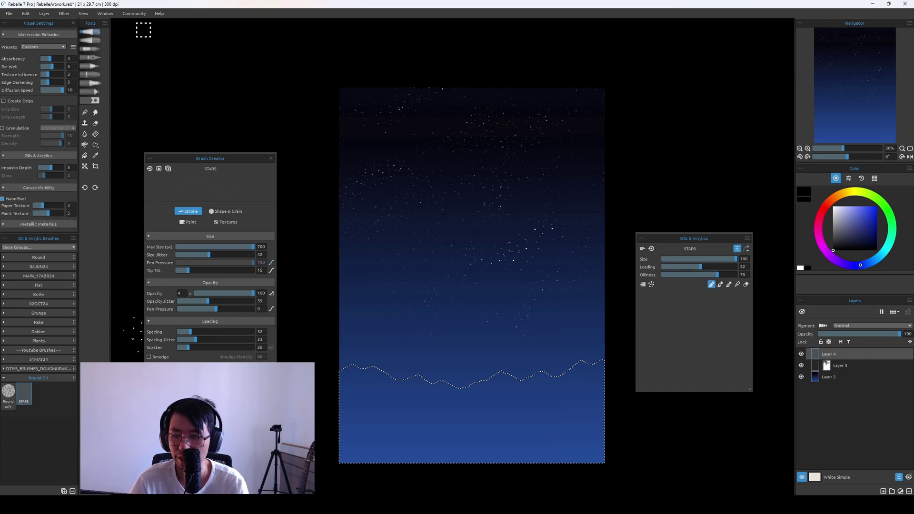
left_click(8, 392)
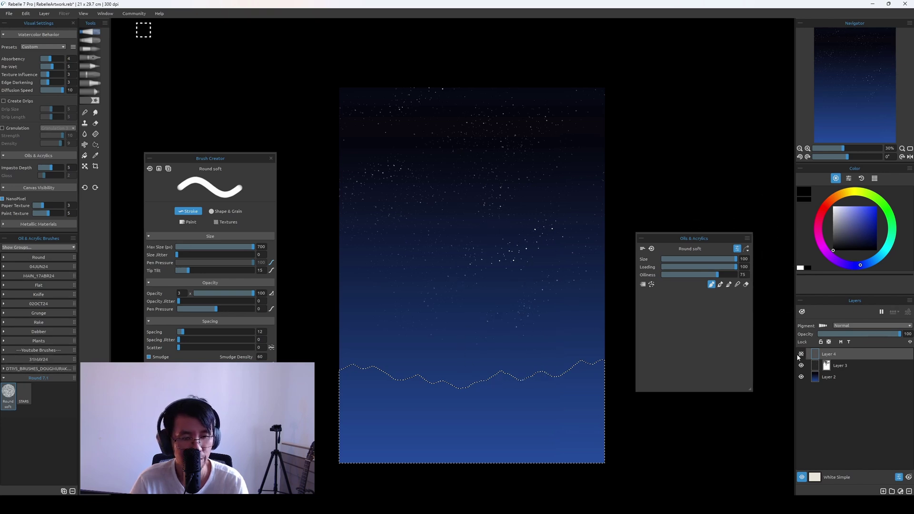
left_click(868, 230)
left_click(855, 243)
left_click_drag(855, 242, 859, 243)
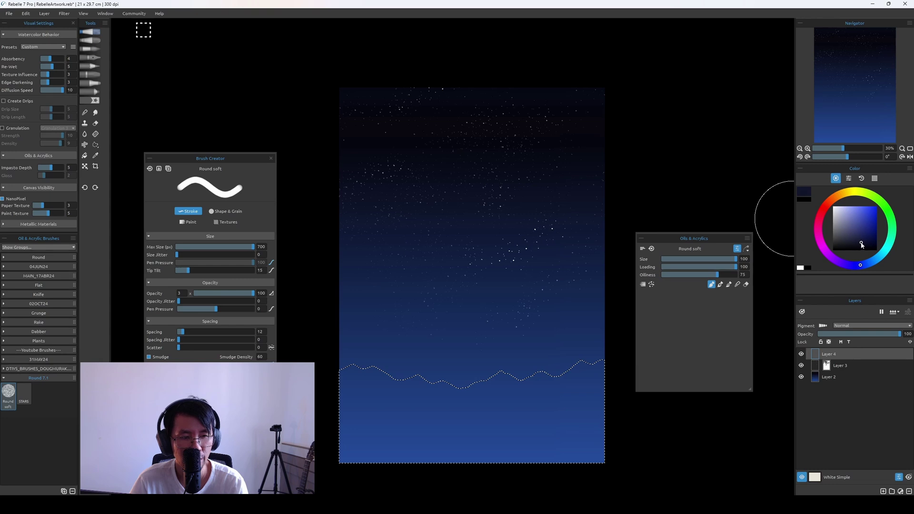
left_click(864, 266)
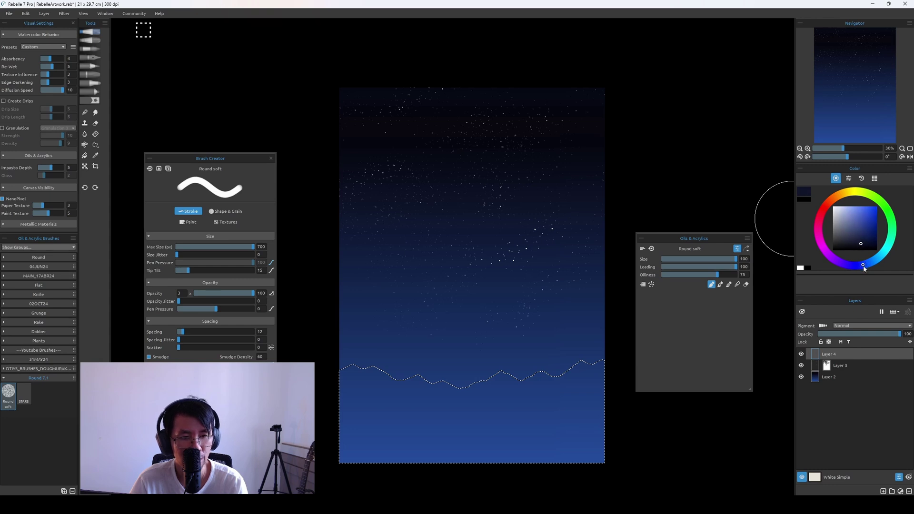
left_click(865, 244)
left_click(866, 238)
left_click(862, 245)
left_click(869, 264)
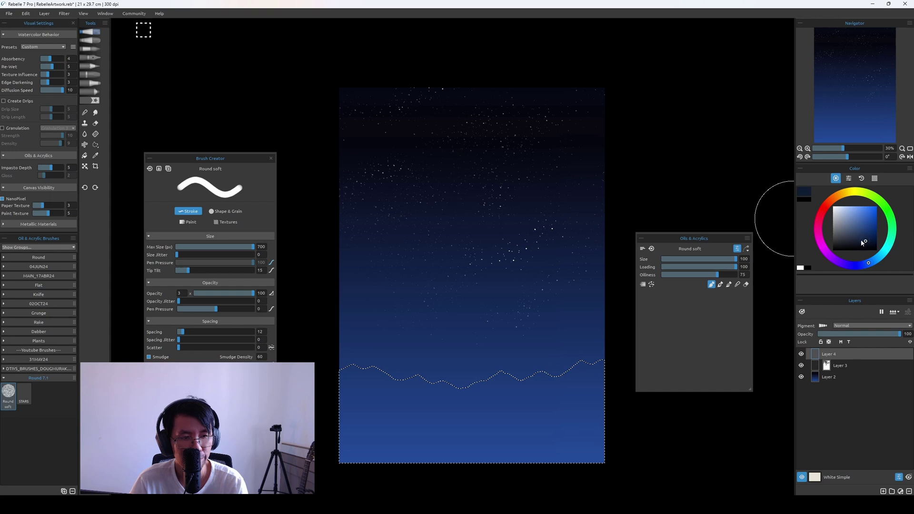
left_click(869, 237)
mouse_move(369, 337)
left_mouse_down()
mouse_move(309, 397)
mouse_move(346, 403)
mouse_move(485, 359)
mouse_move(441, 401)
mouse_move(580, 357)
mouse_move(606, 330)
left_mouse_up()
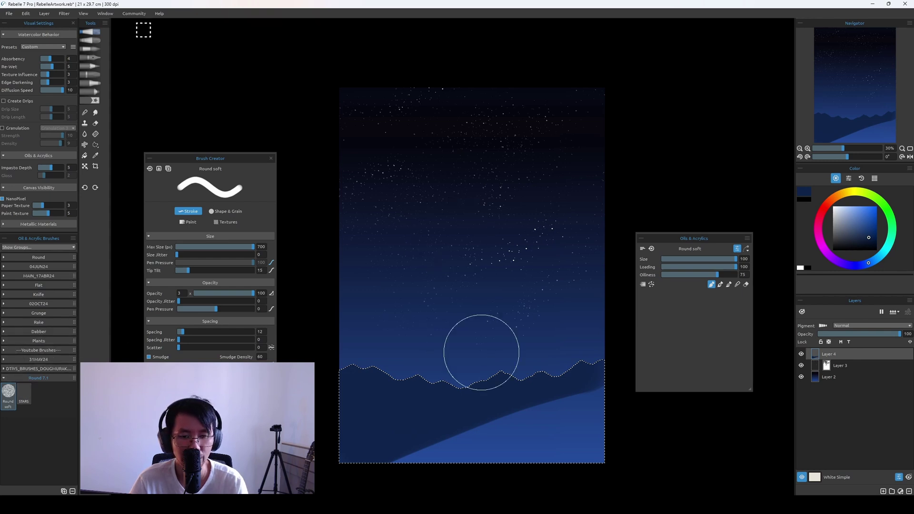
mouse_move(574, 405)
left_mouse_down()
mouse_move(550, 413)
mouse_move(541, 465)
mouse_move(336, 398)
left_mouse_up()
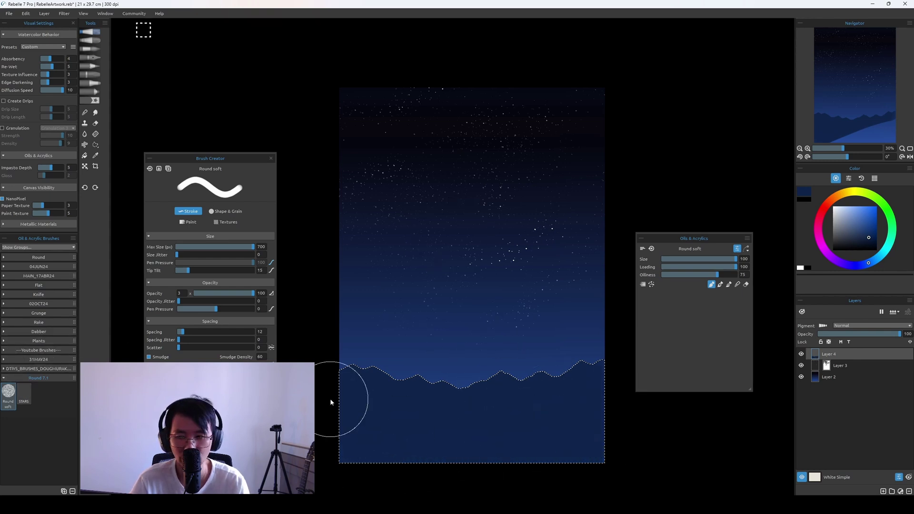
left_click(5, 260)
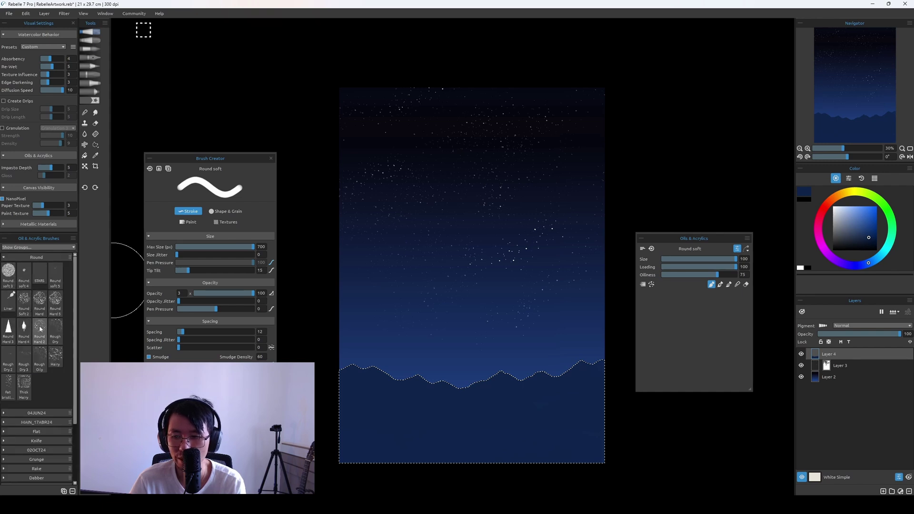
left_click(30, 383)
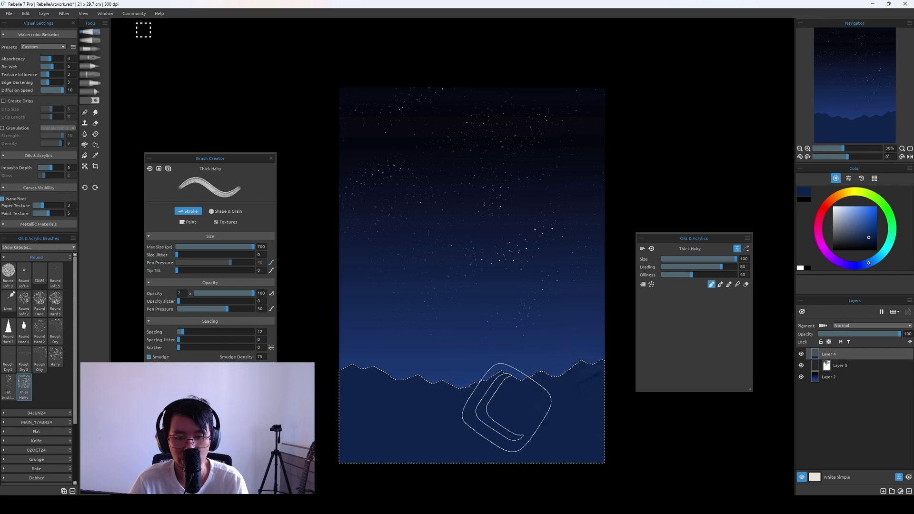
mouse_move(495, 398)
left_mouse_down()
mouse_move(440, 449)
mouse_move(507, 419)
left_mouse_up()
key("ctrl+z")
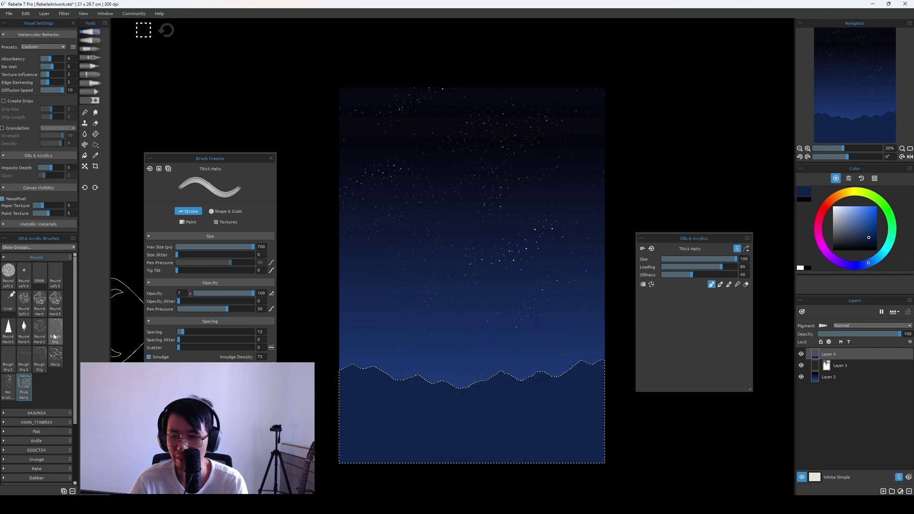
Shade the mountains with diagonal slopes in a darker blue using the Express Oils Rough Wet brush, and deselect the ridge area
left_click(99, 43)
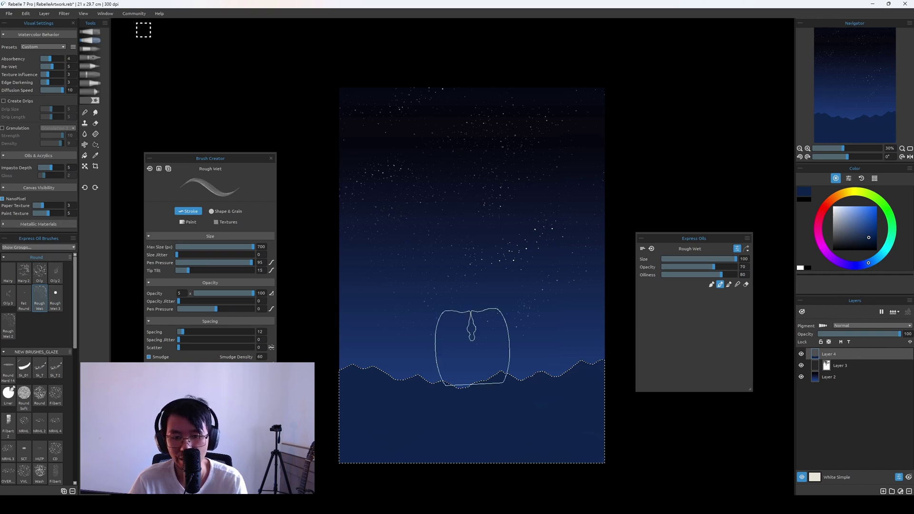
left_click(866, 240)
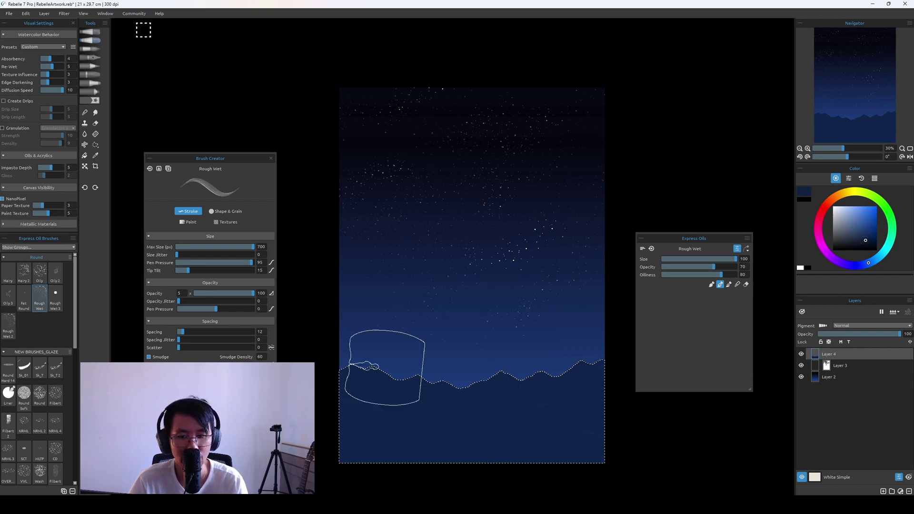
mouse_move(301, 421)
left_mouse_down()
mouse_move(377, 418)
mouse_move(541, 367)
mouse_move(378, 434)
mouse_move(604, 374)
mouse_move(459, 473)
mouse_move(581, 402)
mouse_move(485, 445)
mouse_move(499, 398)
mouse_move(530, 367)
mouse_move(305, 419)
left_mouse_up()
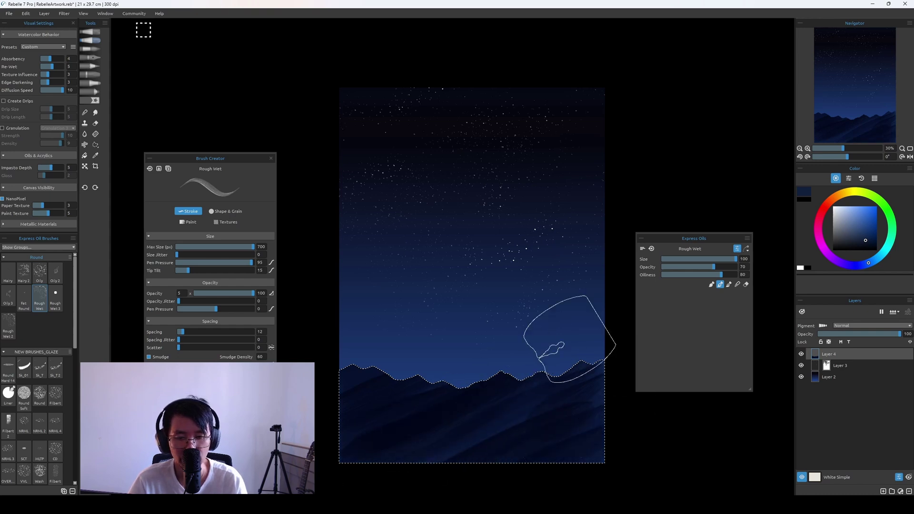
key("ctrl+d")
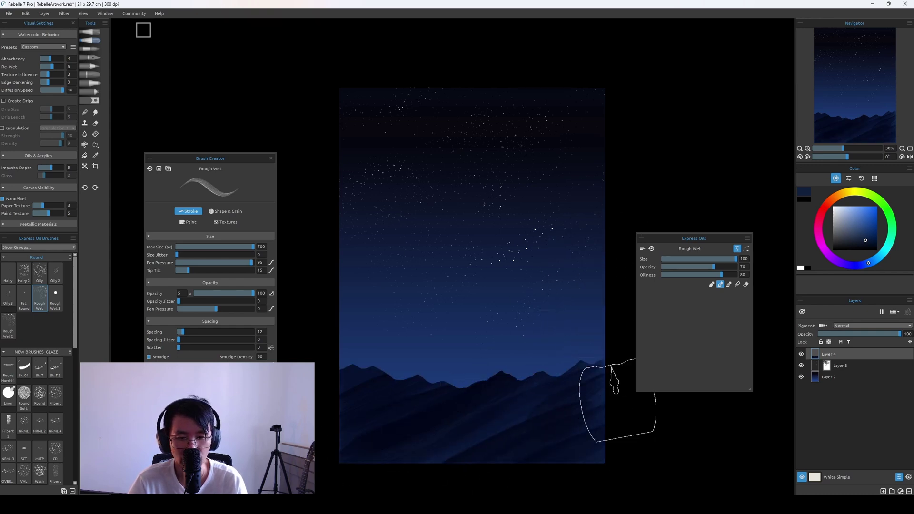
Move the Express Oils brush settings clear of the painting and collapse the Brush Creator
scroll(541, 307, "up", 3)
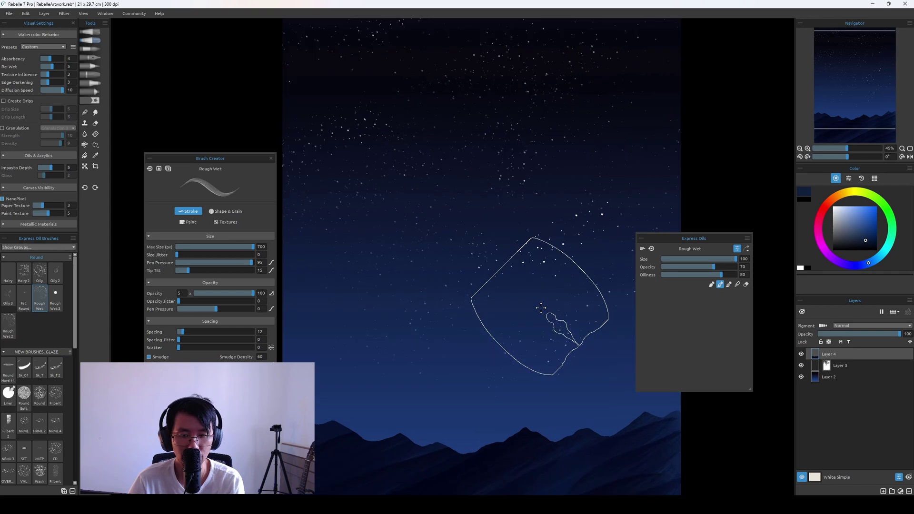
scroll(546, 264, "up", 1)
left_click_drag(546, 263, 540, 249)
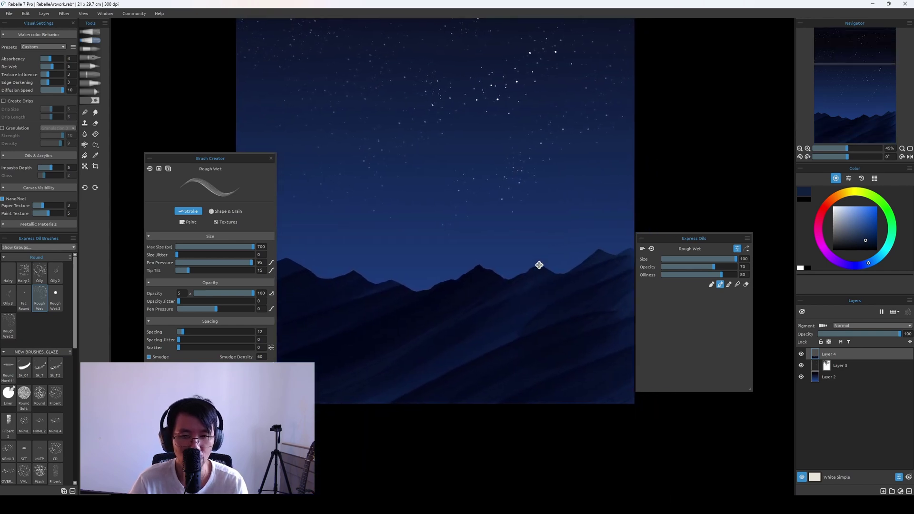
left_click_drag(566, 308, 593, 356)
left_click_drag(694, 238, 725, 227)
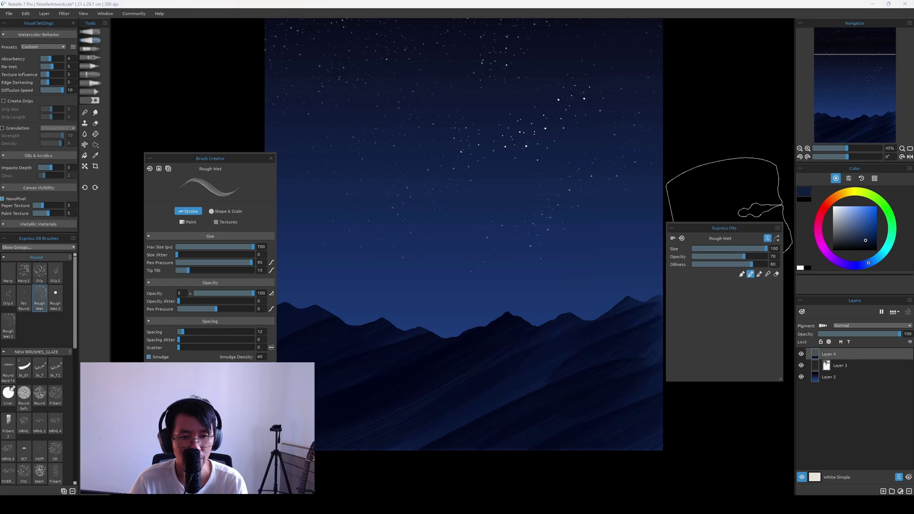
key("ctrl+minus")
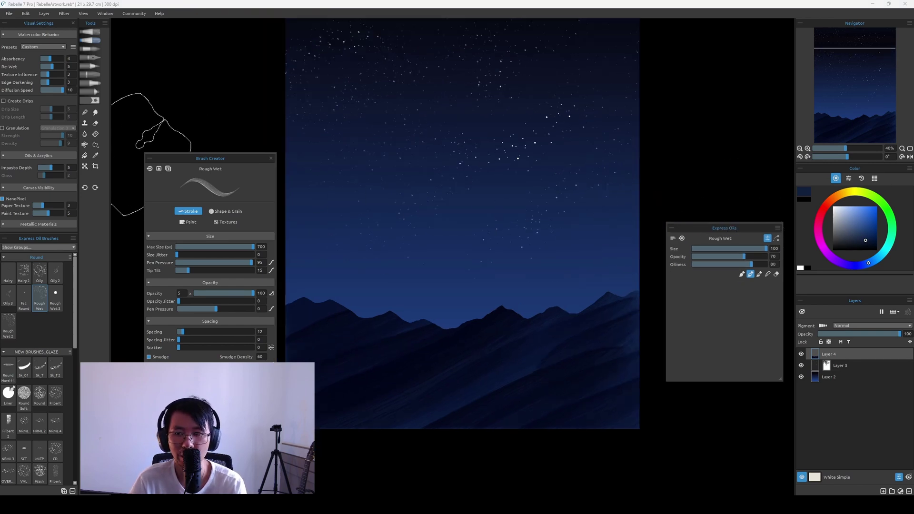
left_click(149, 158)
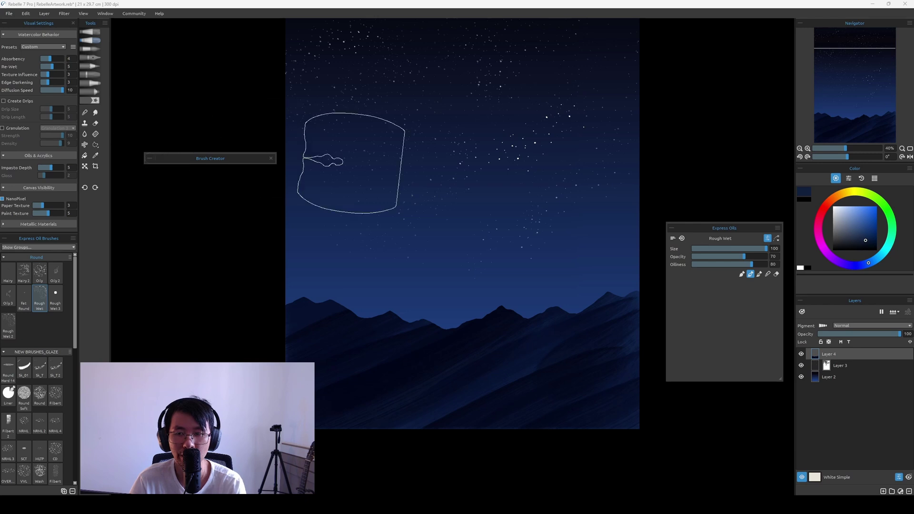
left_click_drag(581, 277, 592, 296)
scroll(582, 281, "down", 2)
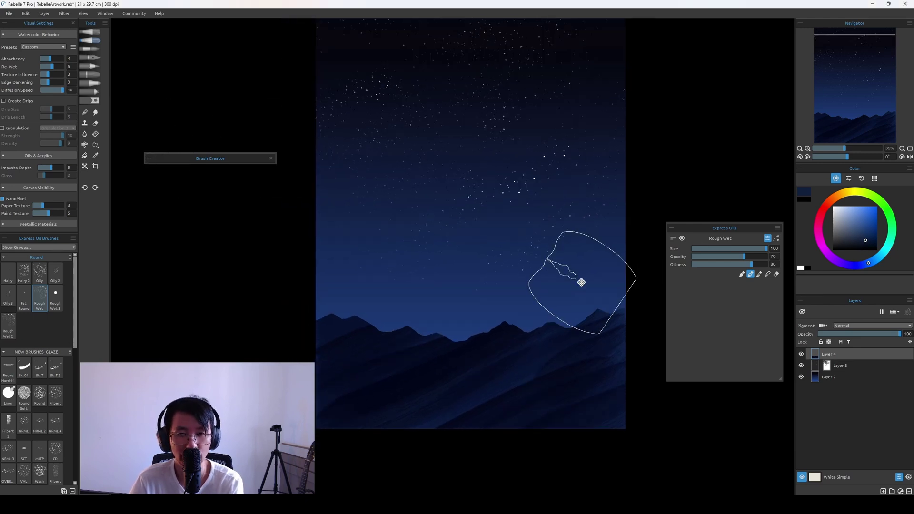
scroll(581, 282, "up", 1)
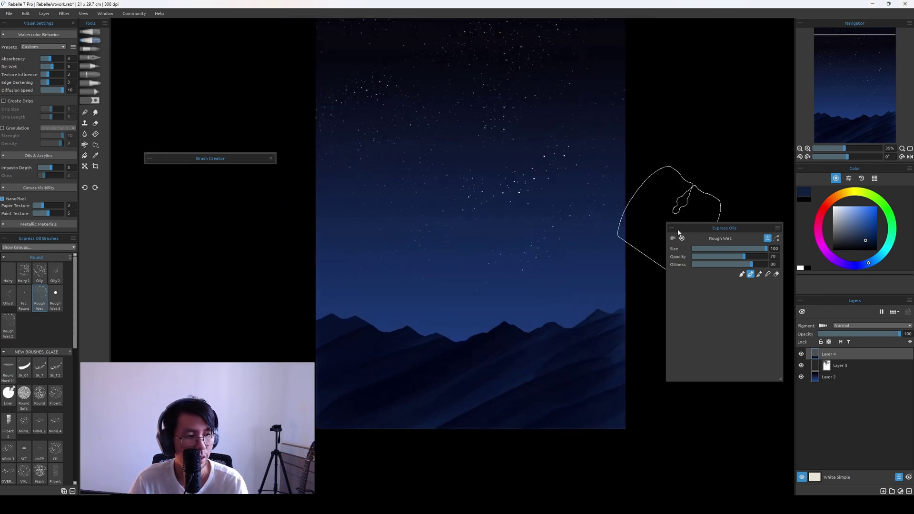
mouse_move(642, 323)
left_mouse_down()
mouse_move(645, 315)
mouse_move(640, 323)
left_mouse_up()
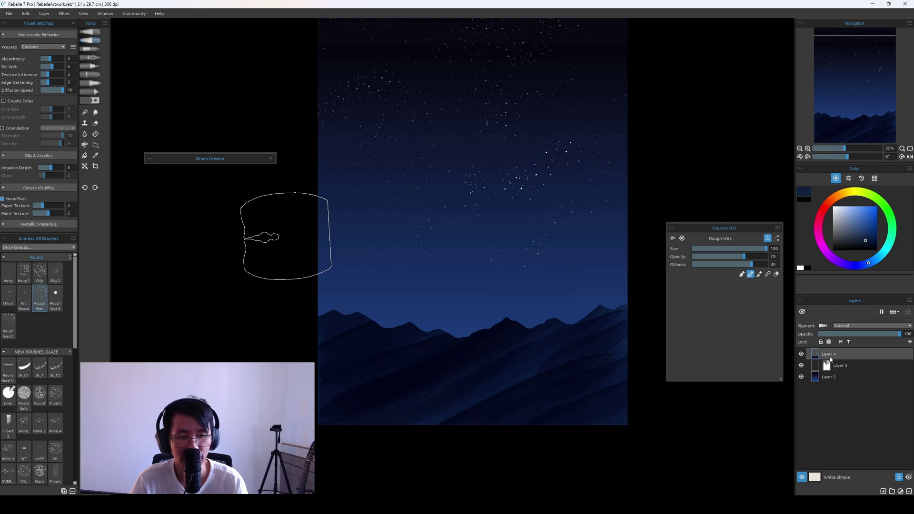
Add a layer directly above Layer 3, beneath the mountains, and set the Spray airbrush's maximum opacity to 9
left_click(850, 366)
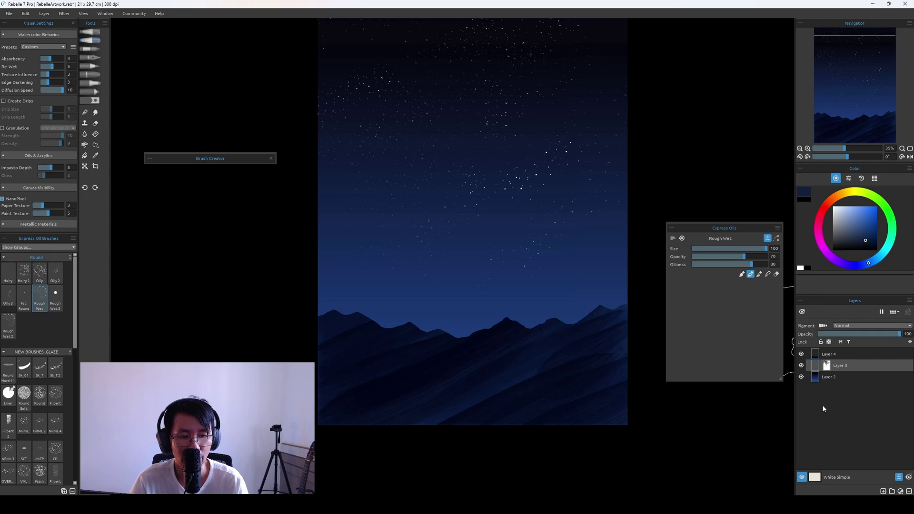
left_click(883, 491)
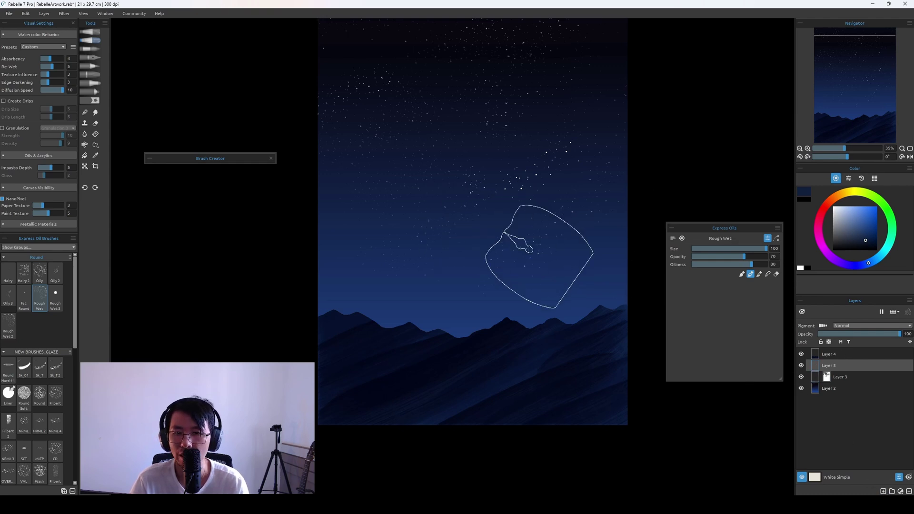
left_click(96, 92)
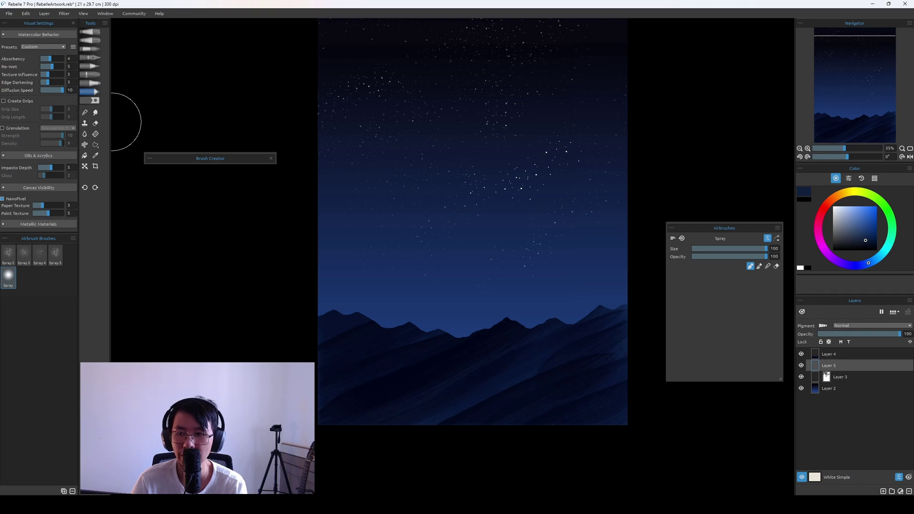
left_click(161, 160)
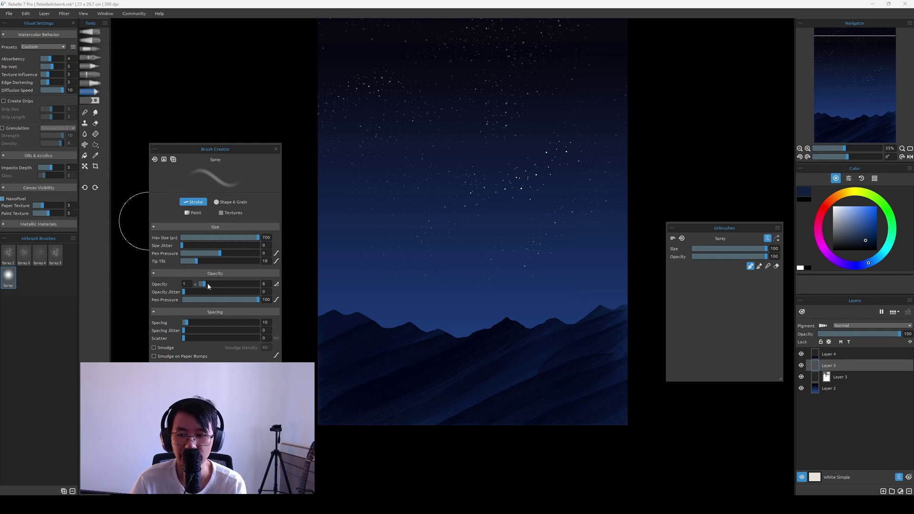
mouse_move(207, 283)
left_mouse_down()
mouse_move(224, 284)
mouse_move(206, 287)
left_mouse_up()
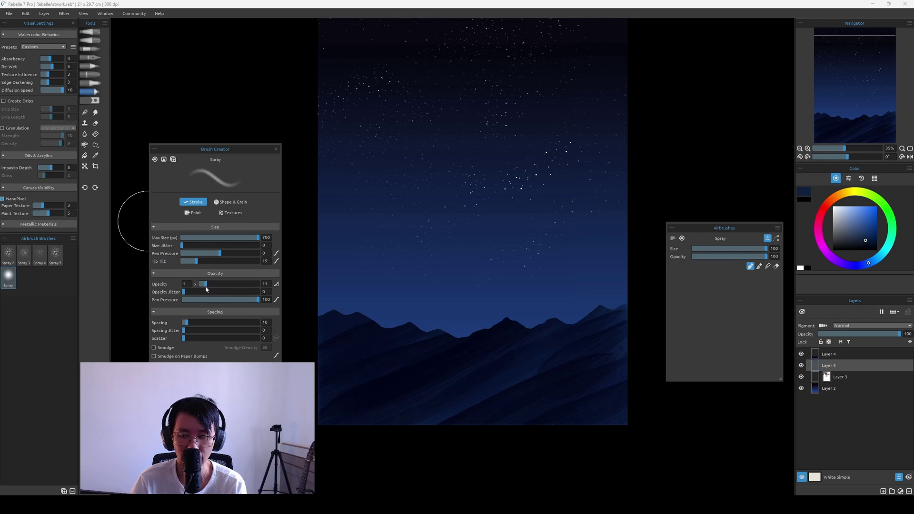
left_click_drag(206, 289, 204, 288)
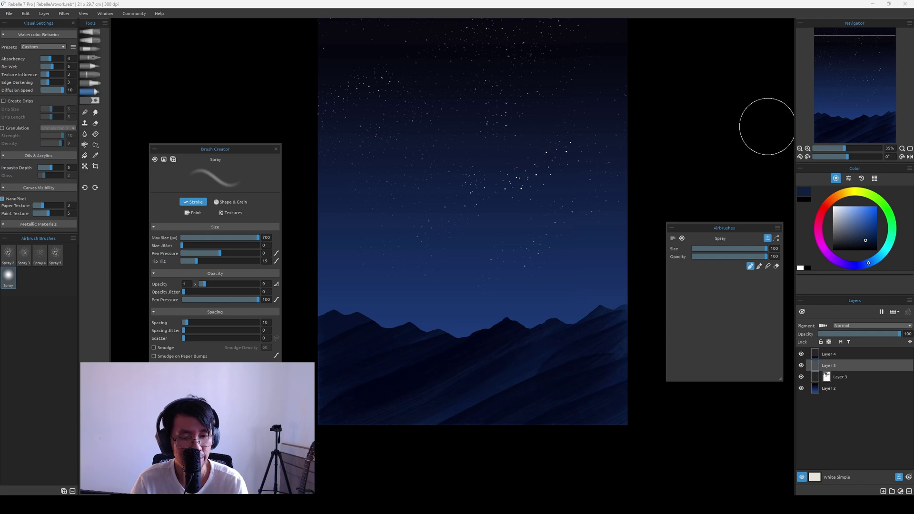
Airbrush a dark golden-yellow glow along the horizon just above the mountain ridge on Layer 5
left_click_drag(851, 196, 844, 199)
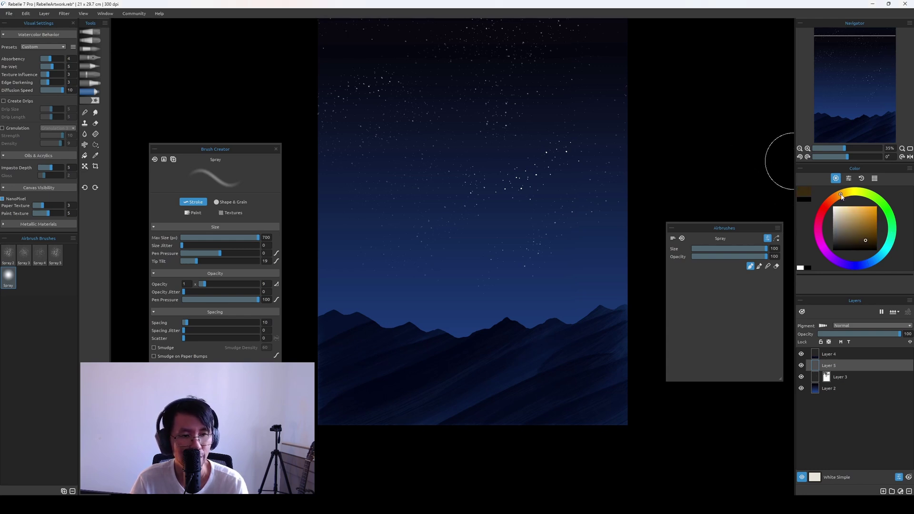
mouse_move(842, 197)
left_mouse_down()
mouse_move(871, 213)
mouse_move(866, 233)
left_mouse_up()
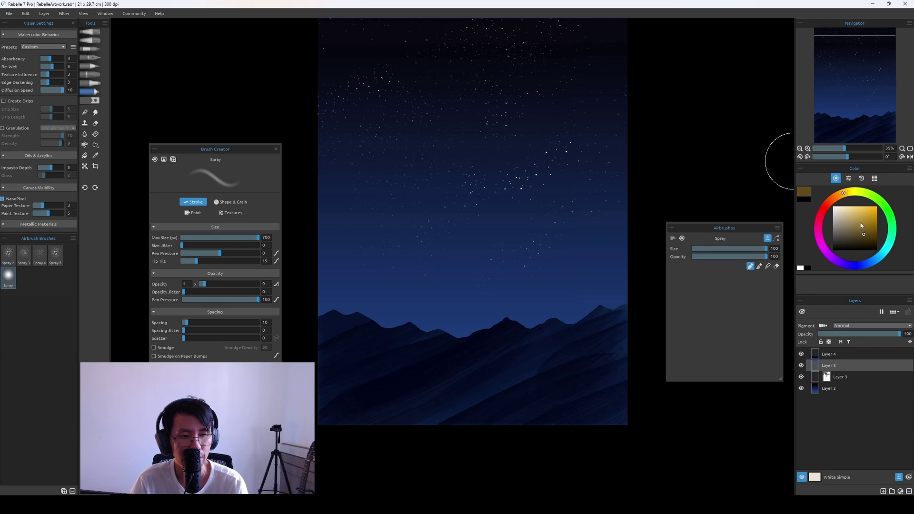
left_click_drag(864, 239, 865, 229)
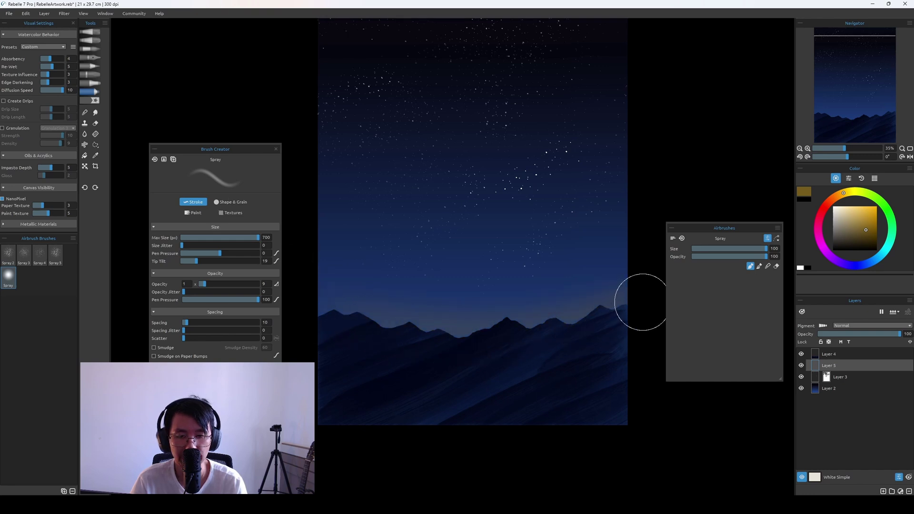
mouse_move(302, 302)
left_mouse_down()
mouse_move(337, 318)
mouse_move(541, 335)
mouse_move(605, 287)
left_mouse_up()
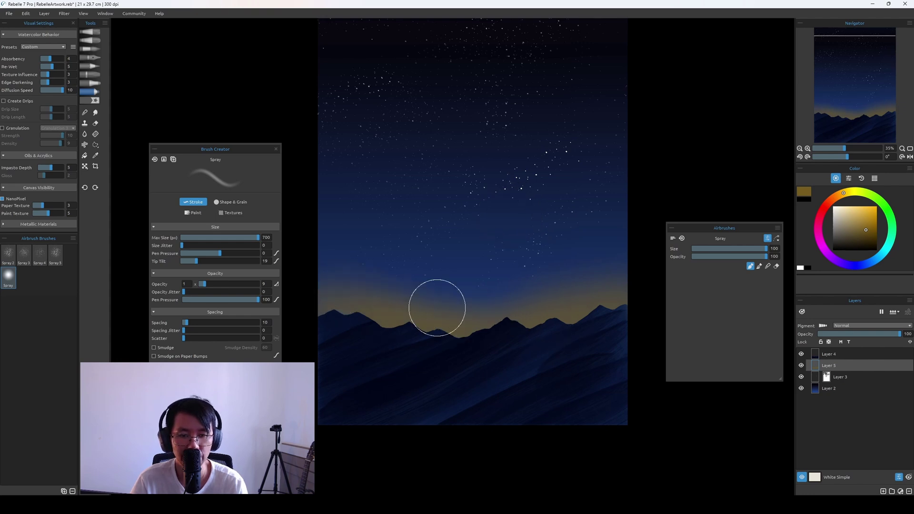
Recolor the horizon glow on Layer 5 with a Hue/Saturation/Lightness adjustment, setting hue to 126 and lightness to 15
scroll(488, 243, "down", 3)
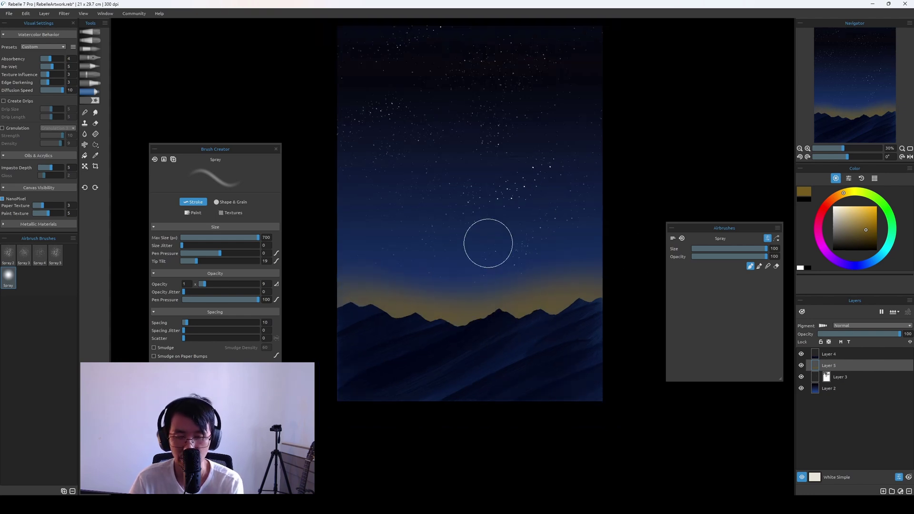
scroll(488, 243, "up", 4)
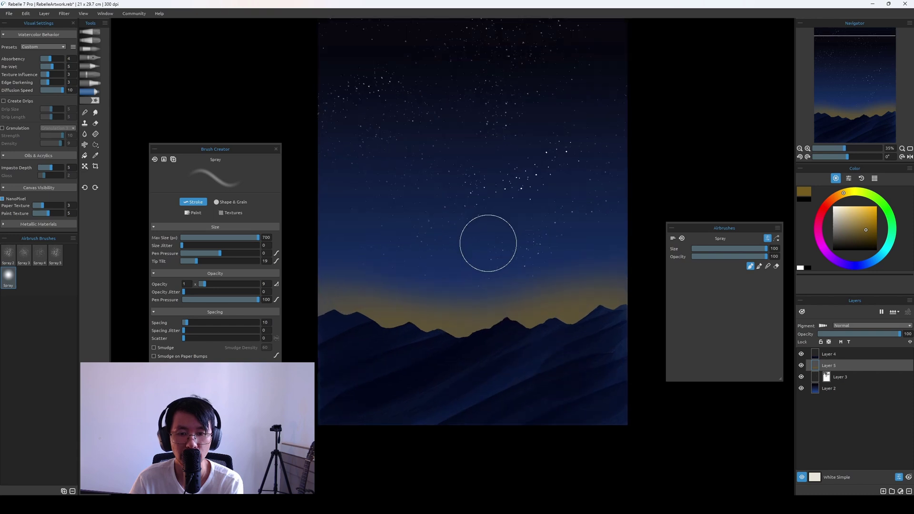
key("ctrl+u")
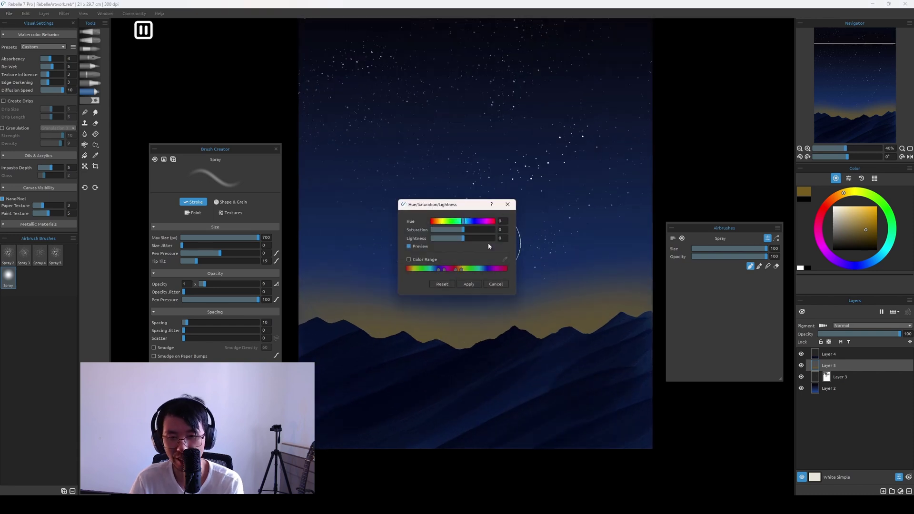
left_click(454, 223)
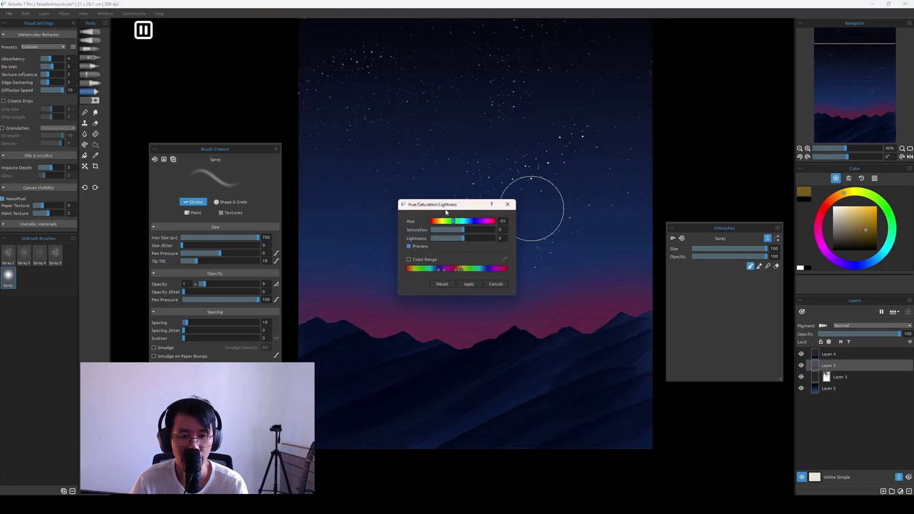
left_click_drag(453, 204, 627, 154)
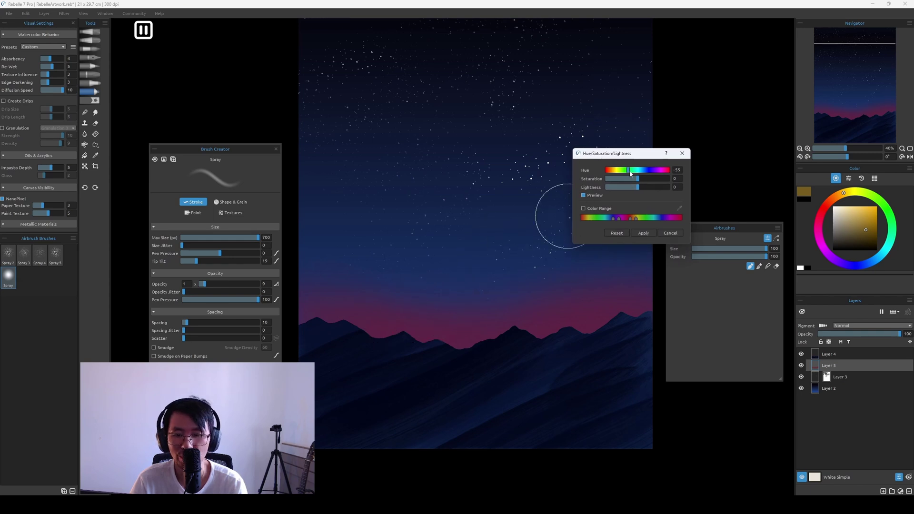
left_click_drag(627, 173, 657, 171)
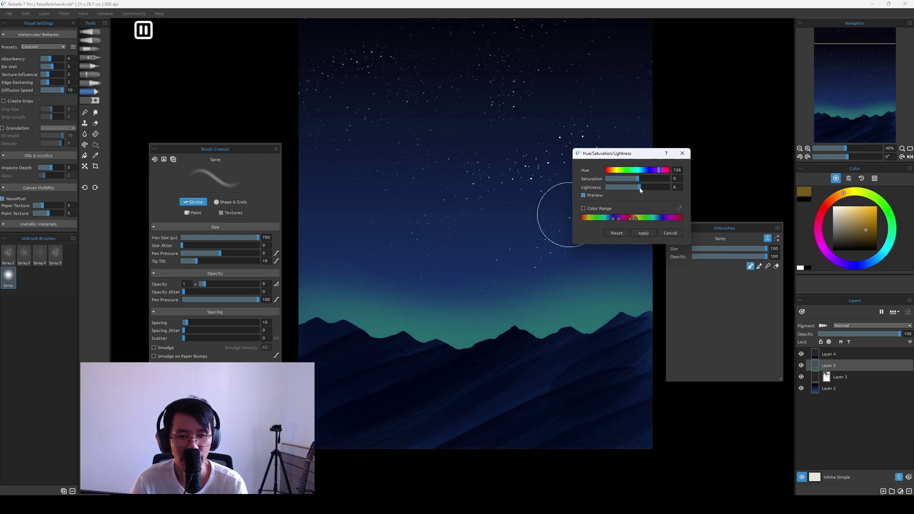
mouse_move(641, 189)
left_mouse_down()
mouse_move(648, 189)
mouse_move(638, 192)
left_mouse_up()
left_click_drag(643, 192, 644, 191)
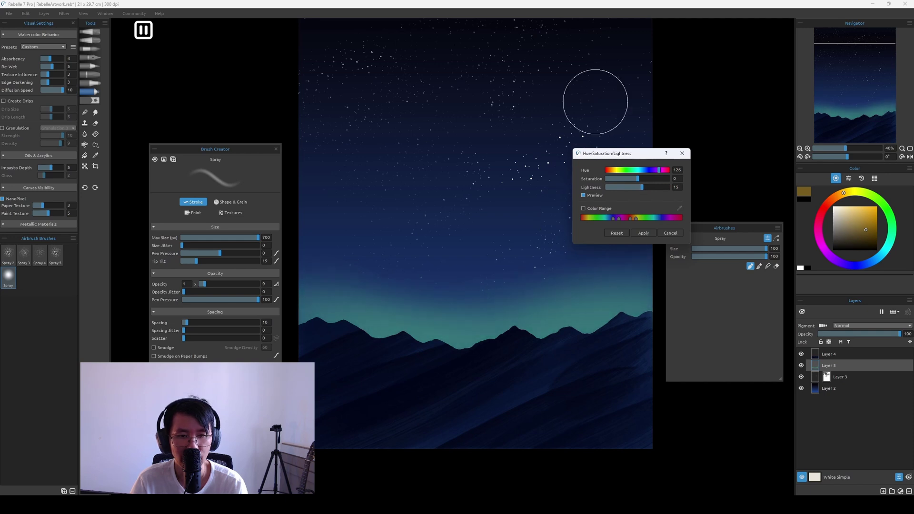
left_click(644, 234)
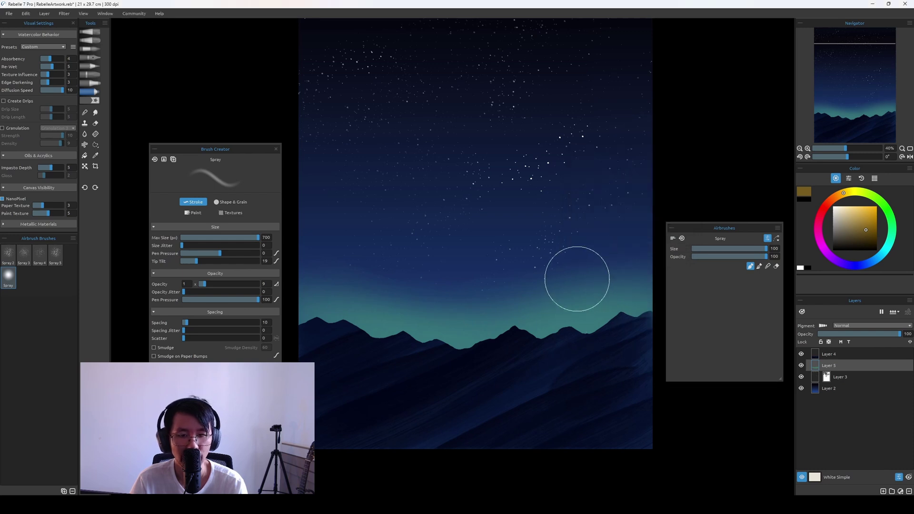
Transform the Layer 5 glow, stretching it vertically down past the canvas edge to a height of 13.25 cm
scroll(466, 221, "down", 1)
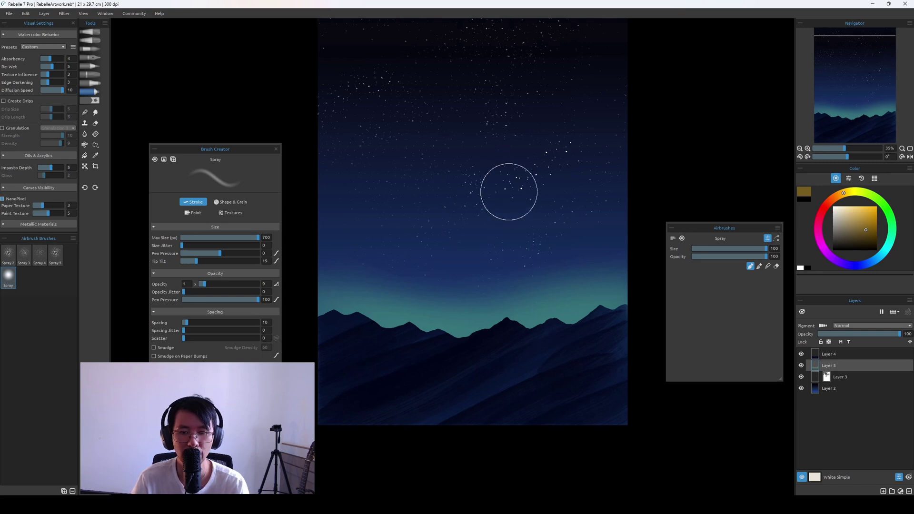
key("ctrl+t")
mouse_move(473, 247)
left_mouse_down()
mouse_move(477, 187)
mouse_move(470, 256)
mouse_move(469, 220)
mouse_move(469, 253)
mouse_move(466, 243)
left_mouse_up()
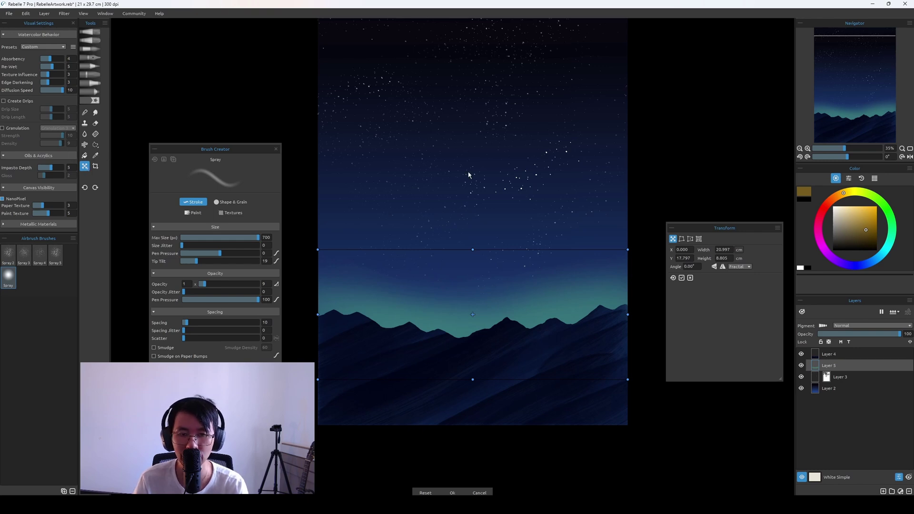
left_click_drag(471, 402, 485, 447)
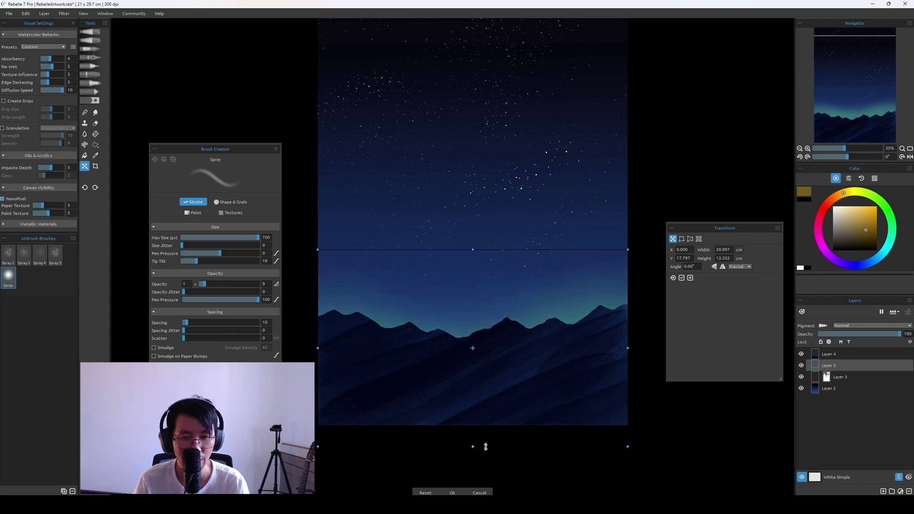
scroll(481, 419, "up", 5)
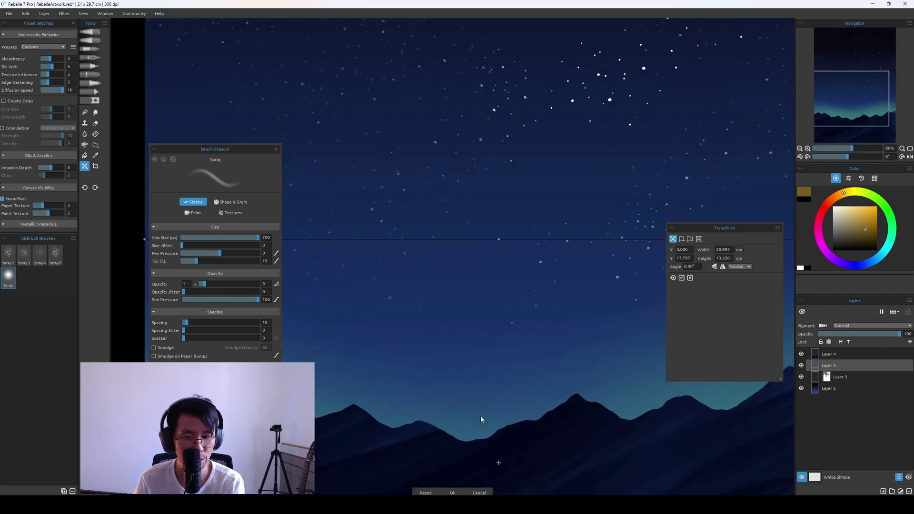
left_click_drag(582, 387, 436, 333)
scroll(455, 292, "up", 1)
left_click_drag(455, 292, 387, 245)
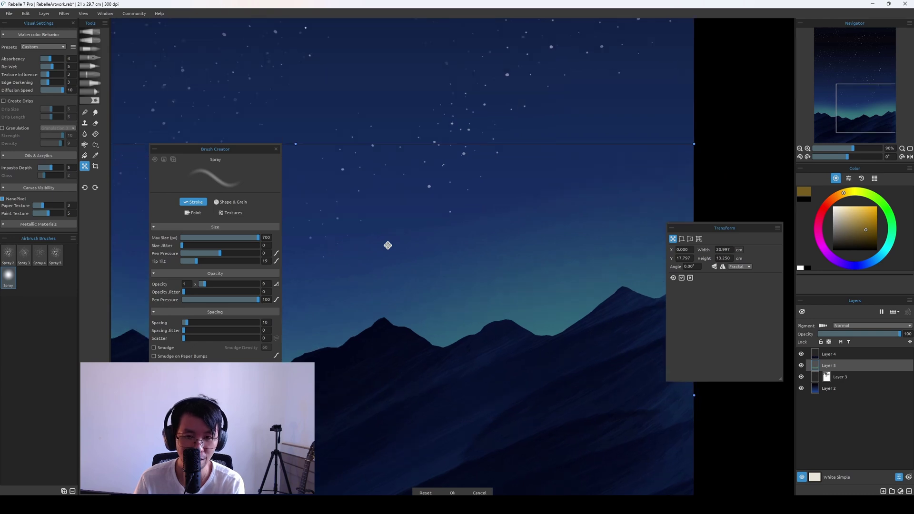
scroll(388, 246, "up", 3)
scroll(388, 245, "down", 5)
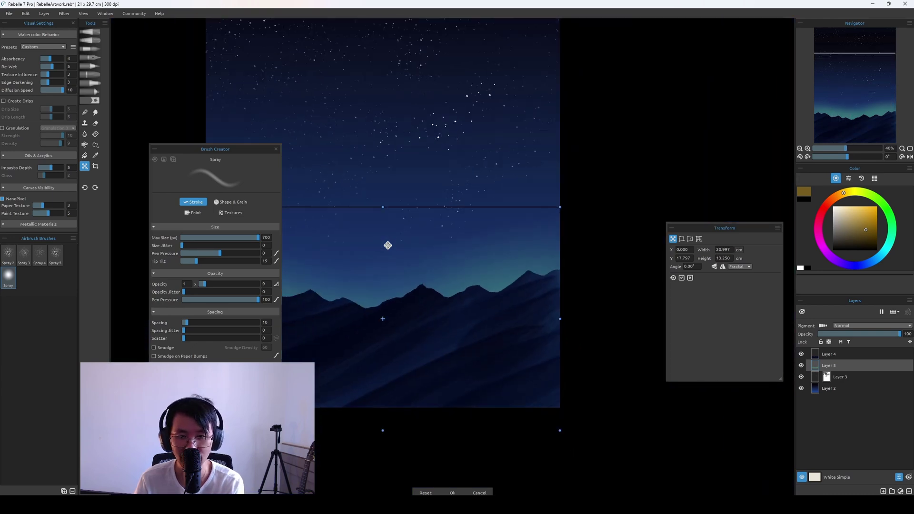
left_click_drag(387, 245, 631, 292)
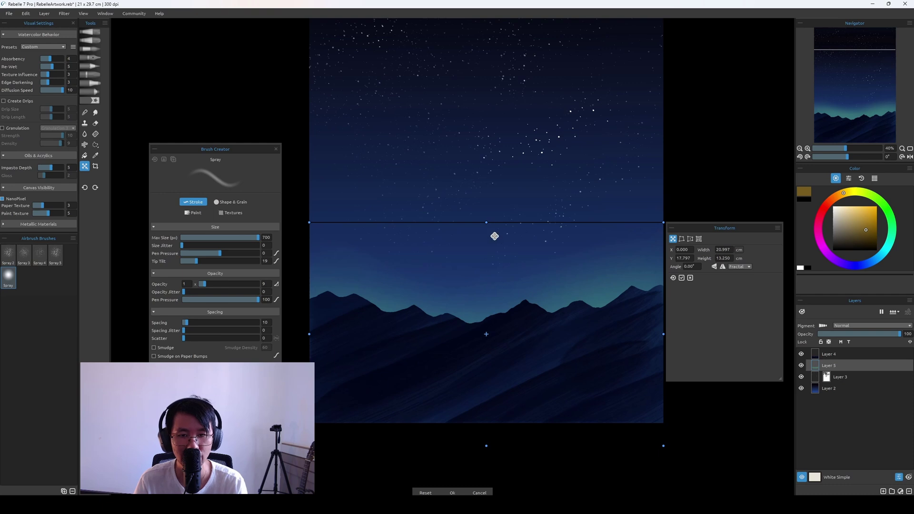
key("Return")
left_click_drag(537, 184, 519, 201)
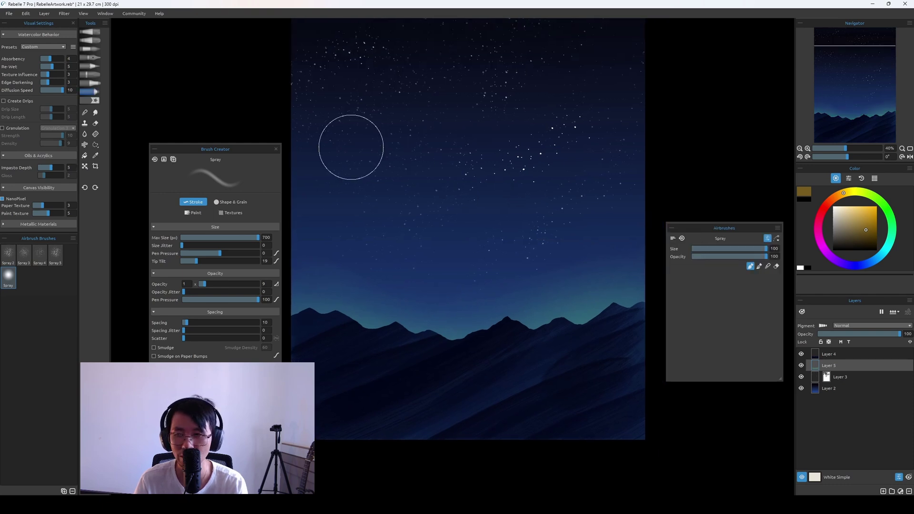
Soften the Layer 5 glow with a Gaussian Blur at radius 100, followed by a second one at radius 87
left_click(90, 31)
left_click(64, 14)
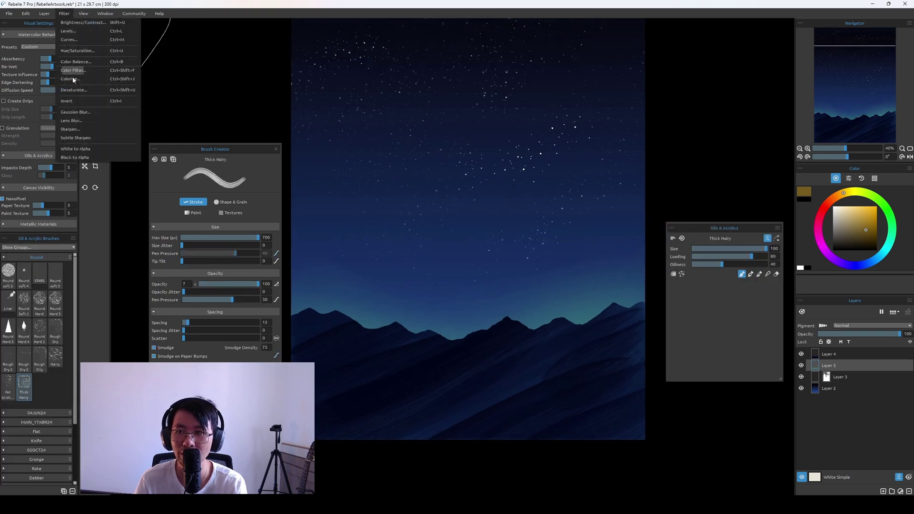
left_click(83, 111)
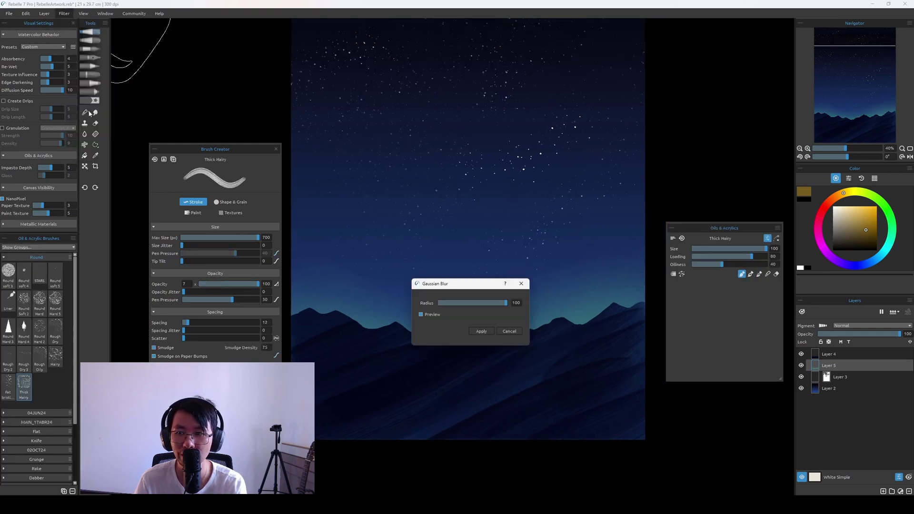
left_click(475, 332)
left_click(63, 13)
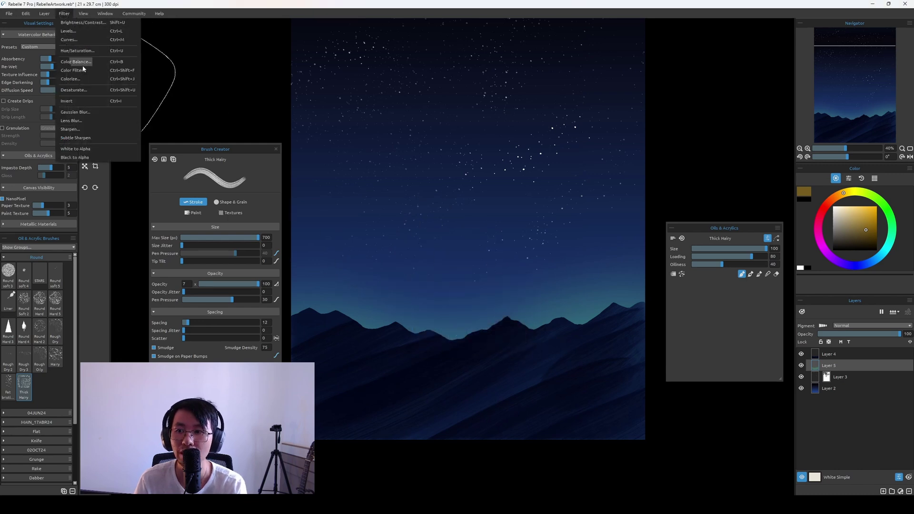
left_click(90, 113)
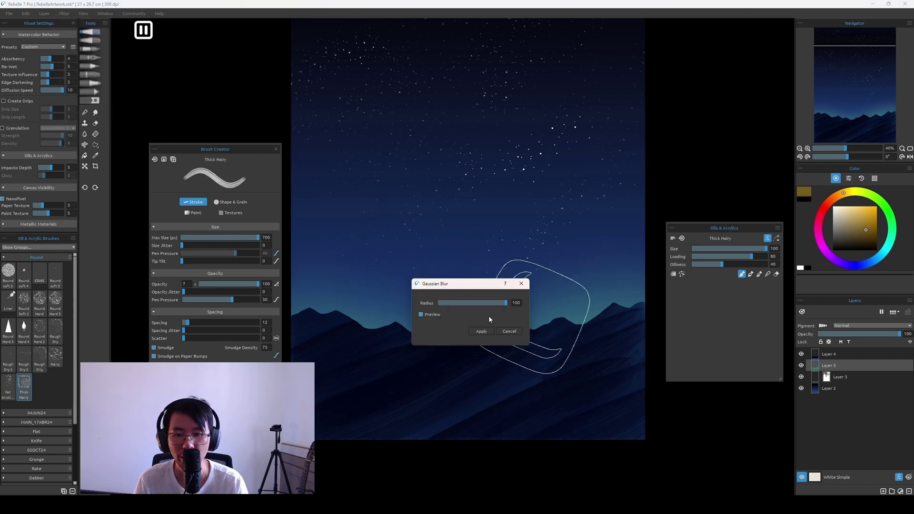
left_click_drag(481, 287, 546, 309)
left_click(523, 308)
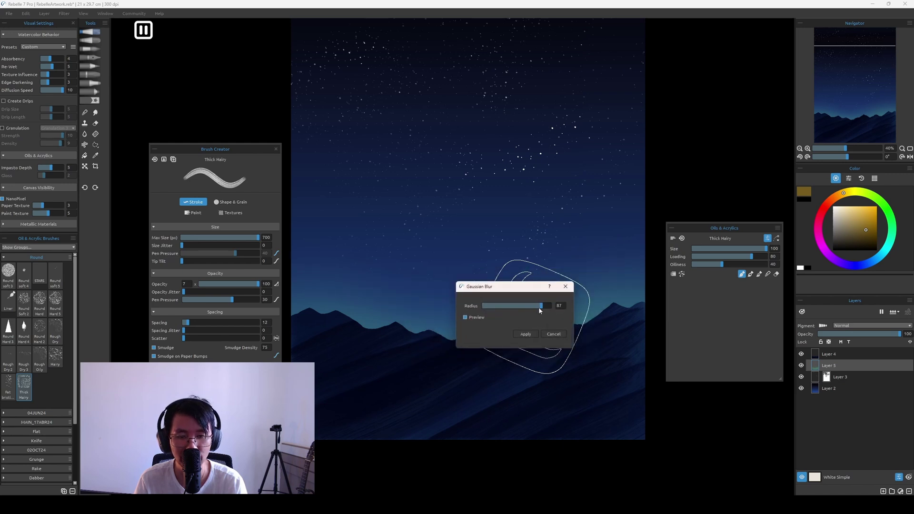
left_click(526, 334)
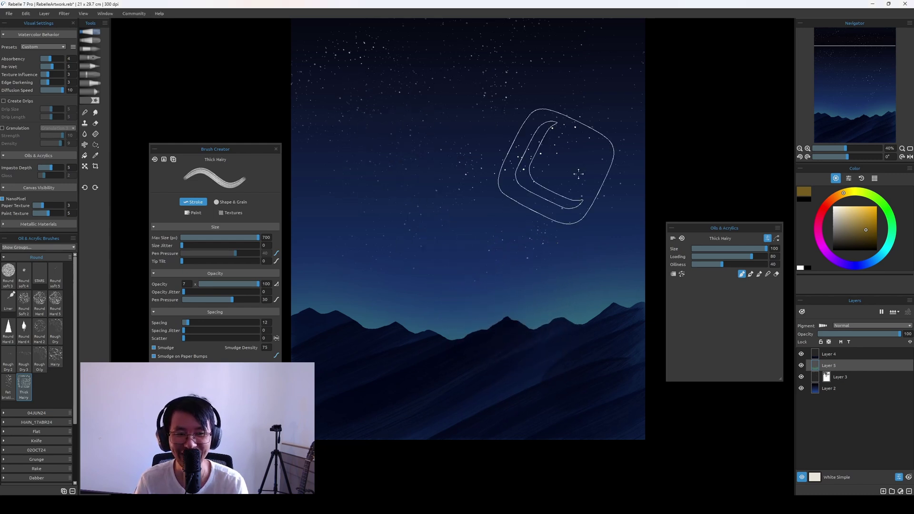
scroll(578, 314, "up", 1)
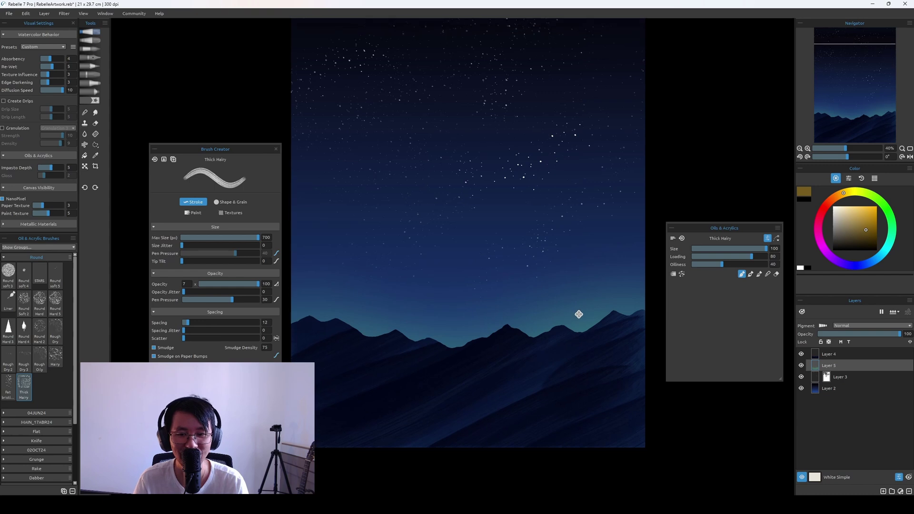
scroll(573, 324, "up", 3)
scroll(567, 323, "down", 3)
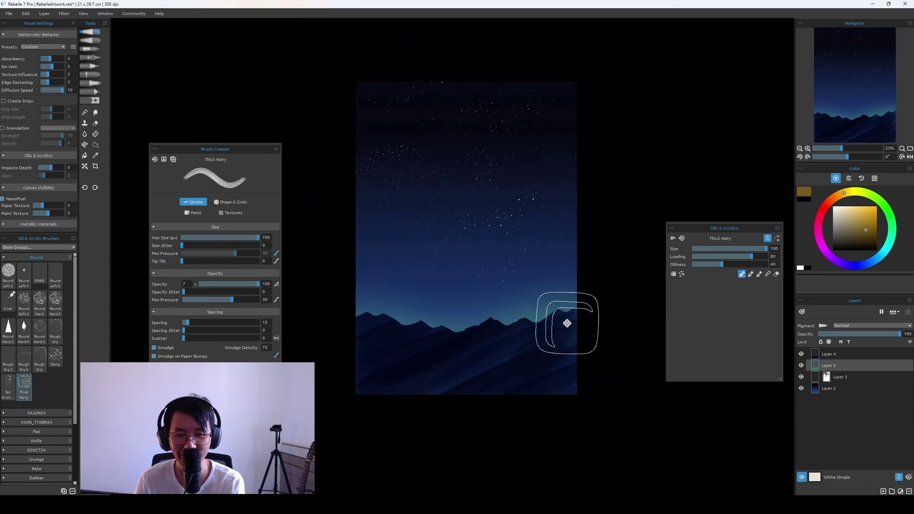
scroll(568, 323, "down", 2)
scroll(567, 323, "up", 5)
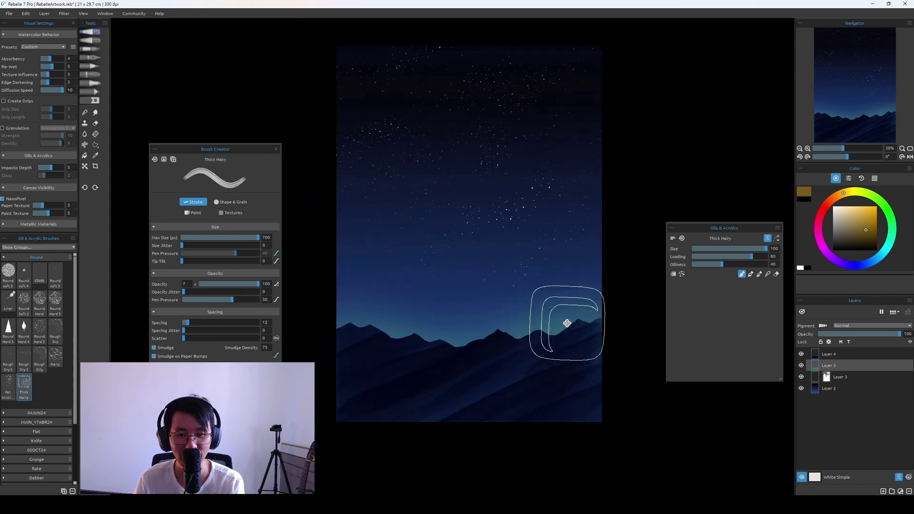
scroll(565, 333, "down", 3)
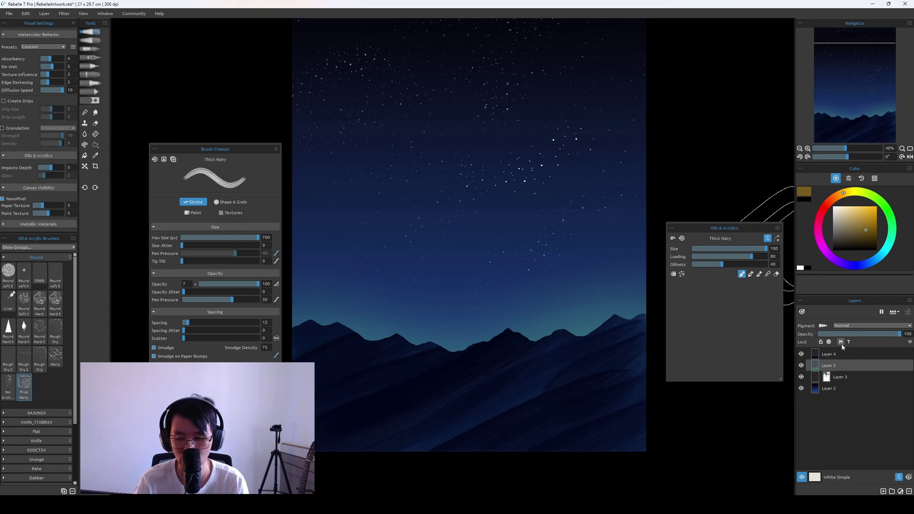
Add a layer directly above Layer 5, beneath the mountains, and set its blending mode to Overlay
key("ctrl+shift+n")
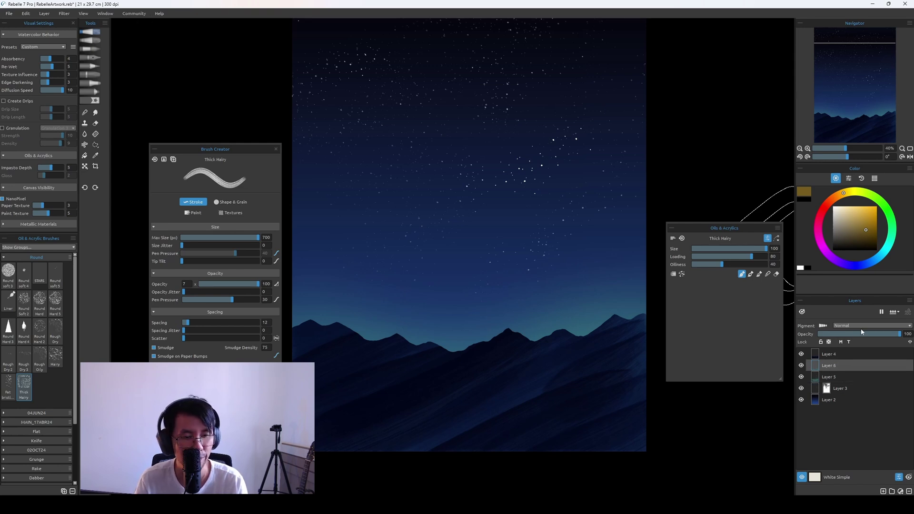
left_click(857, 326)
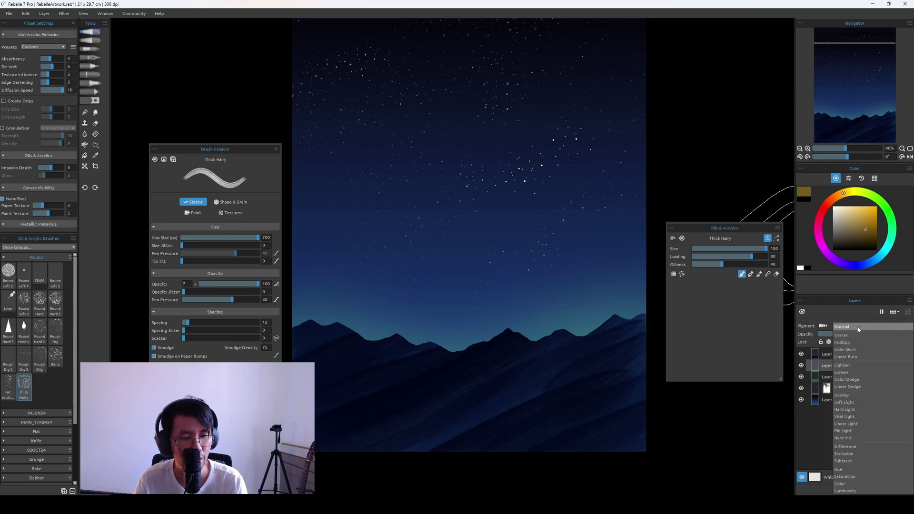
left_click(842, 395)
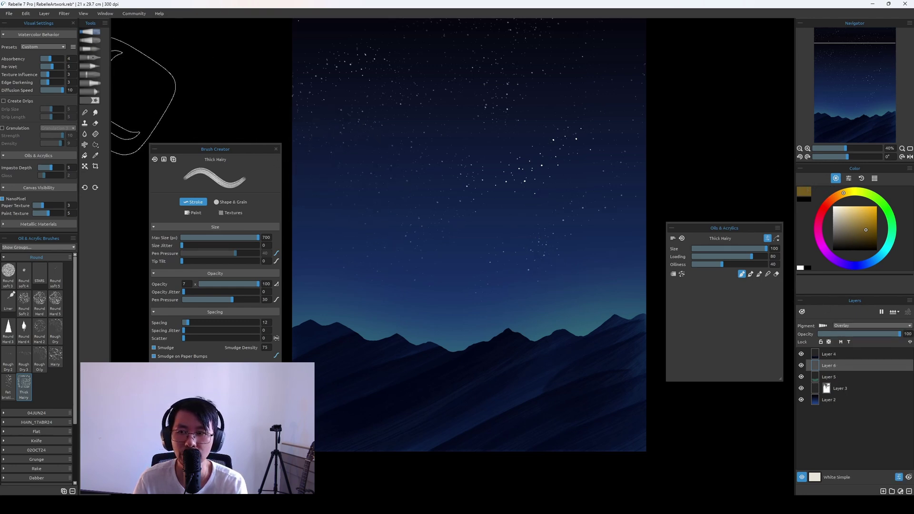
Airbrush a brighter golden yellow just above the ridge on the Overlay layer, using the Spray brush reduced to size 70
left_click(92, 94)
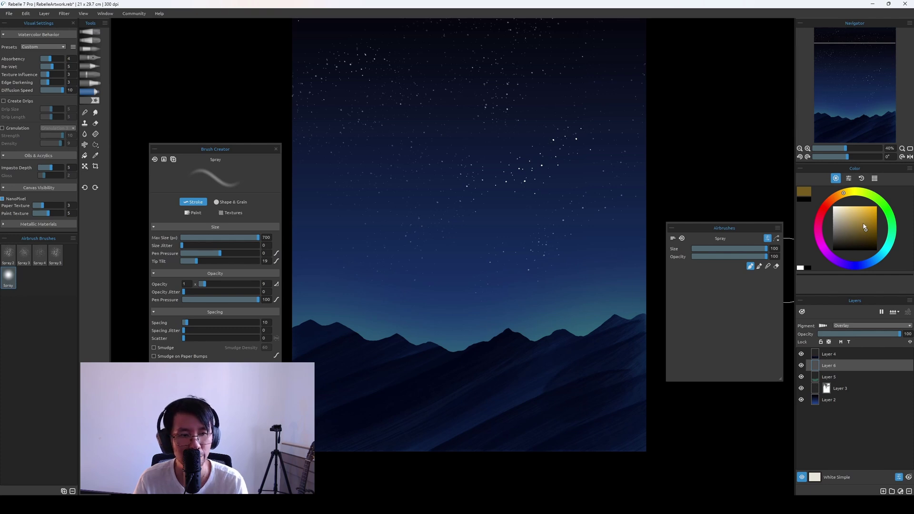
mouse_move(863, 220)
left_mouse_down()
mouse_move(853, 217)
mouse_move(870, 214)
left_mouse_up()
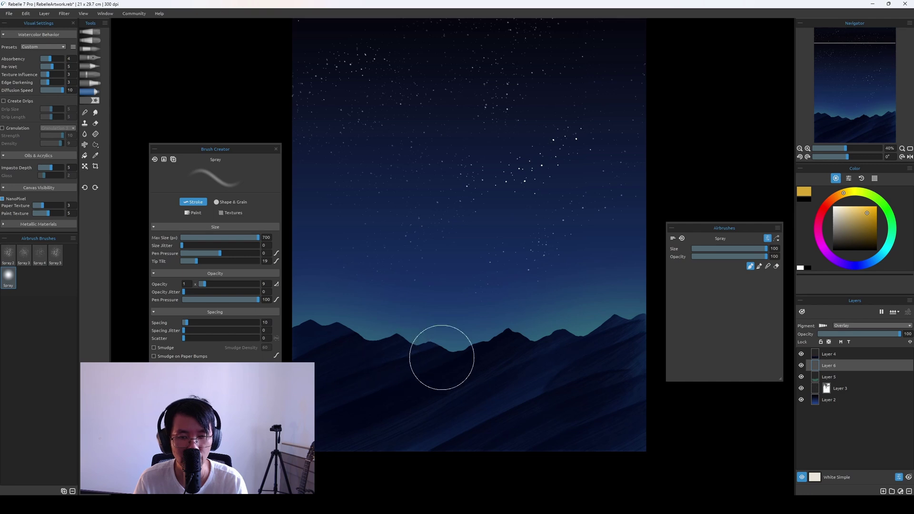
key("bracketleft")
key("bracketleft")
key("bracketleft")
key("bracketleft")
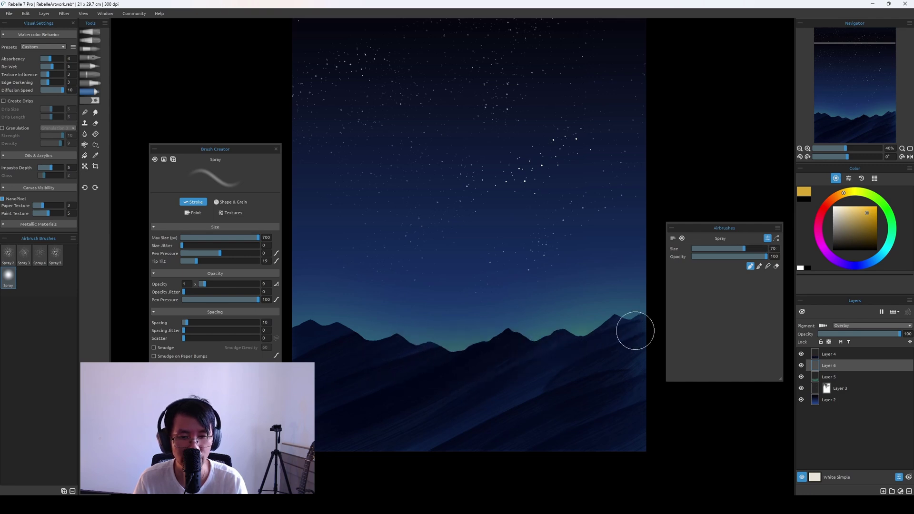
Airbrush more golden glow above the mountain ridge on the Overlay layer, using the Spray brush at size 100 and at 80
key("bracketright")
key("bracketright")
key("bracketright")
key("bracketright")
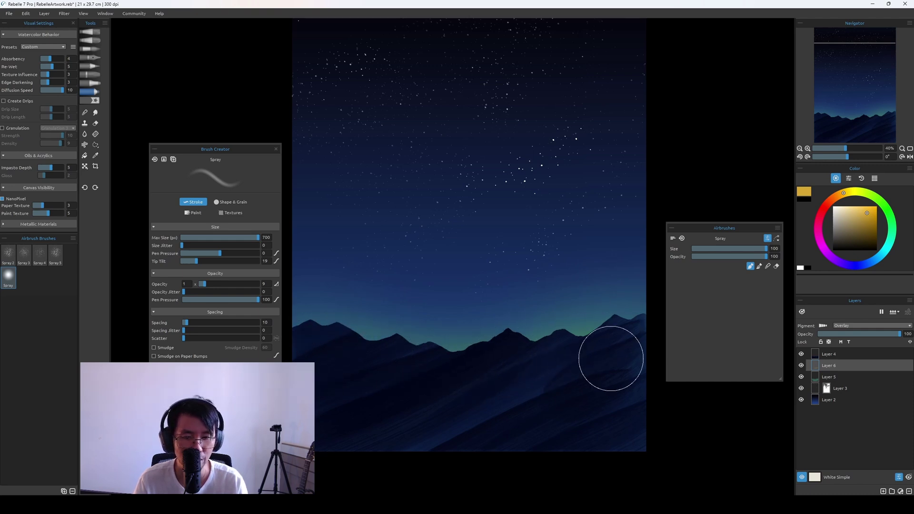
key("bracketleft")
key("bracketleft")
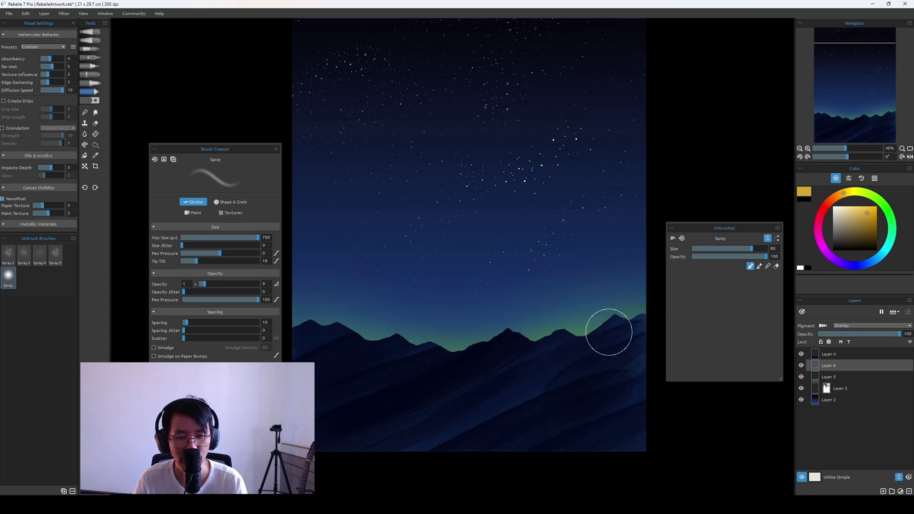
Refine the golden glow close to the ridge line on the Overlay layer, using the Spray brush at size 50 and at 80
key("bracketleft")
key("bracketleft")
key("bracketleft")
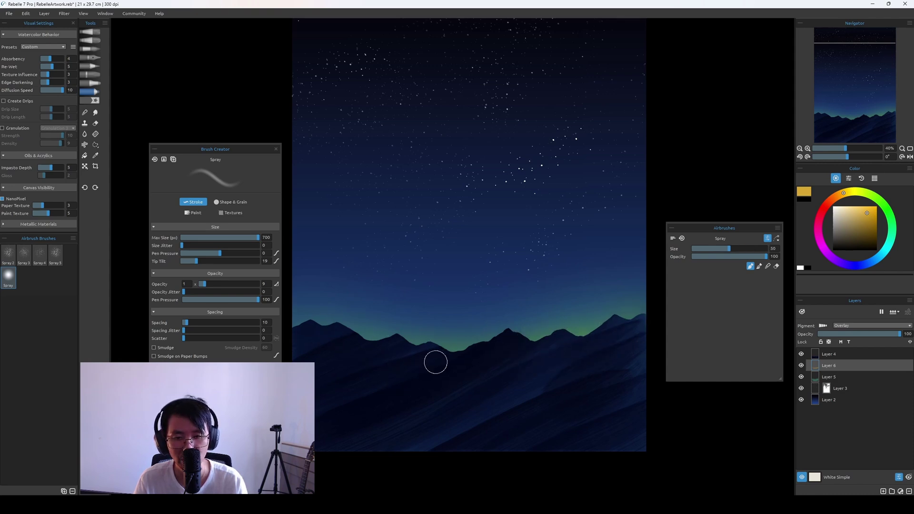
key("bracketright")
key("bracketright")
key("bracketright")
scroll(520, 320, "down", 5)
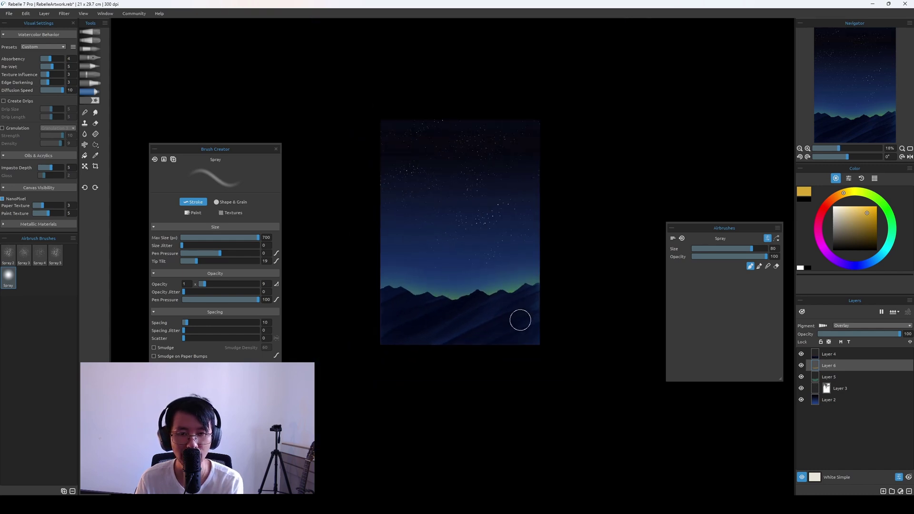
scroll(520, 320, "up", 4)
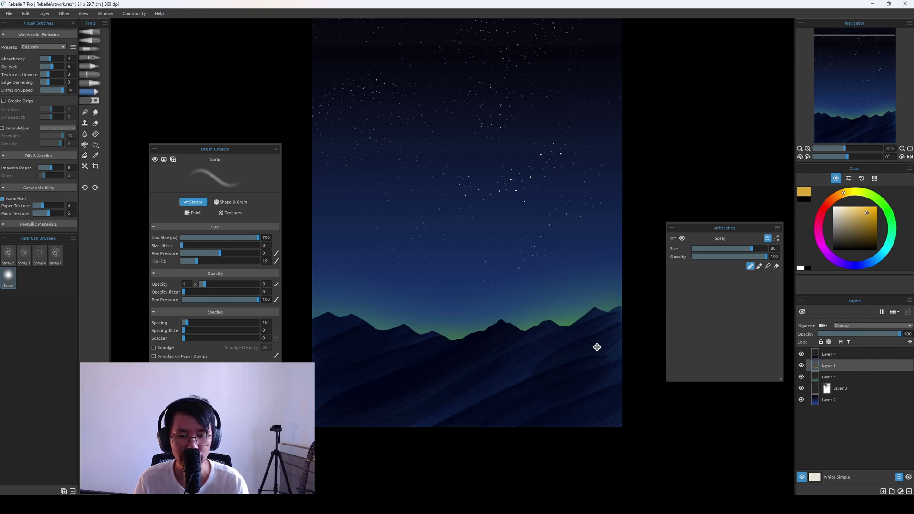
left_click_drag(596, 347, 606, 384)
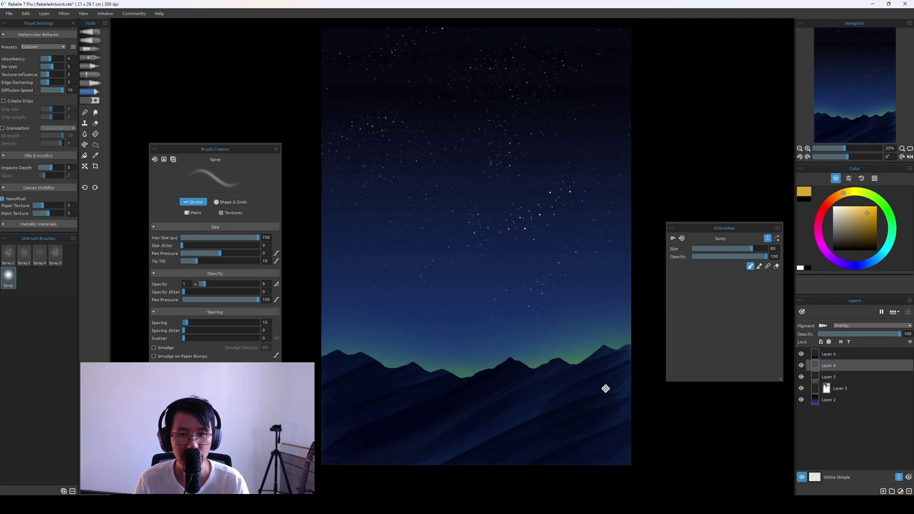
Locate the Merge Layers command for the topmost mountain layer, Layer 4
left_click(850, 358)
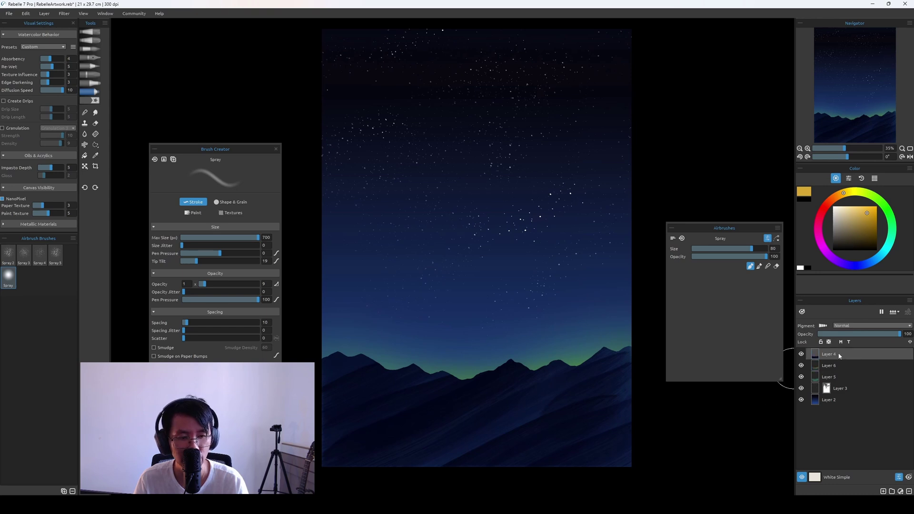
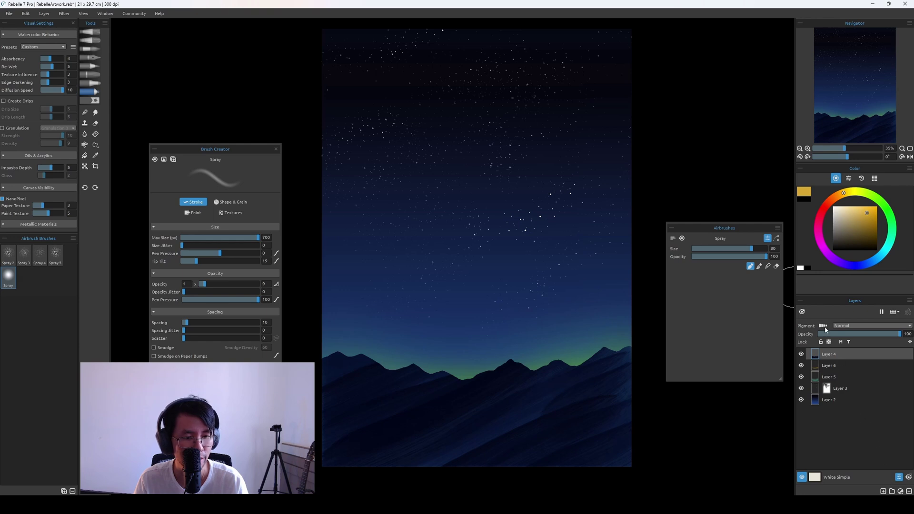
right_click(851, 356)
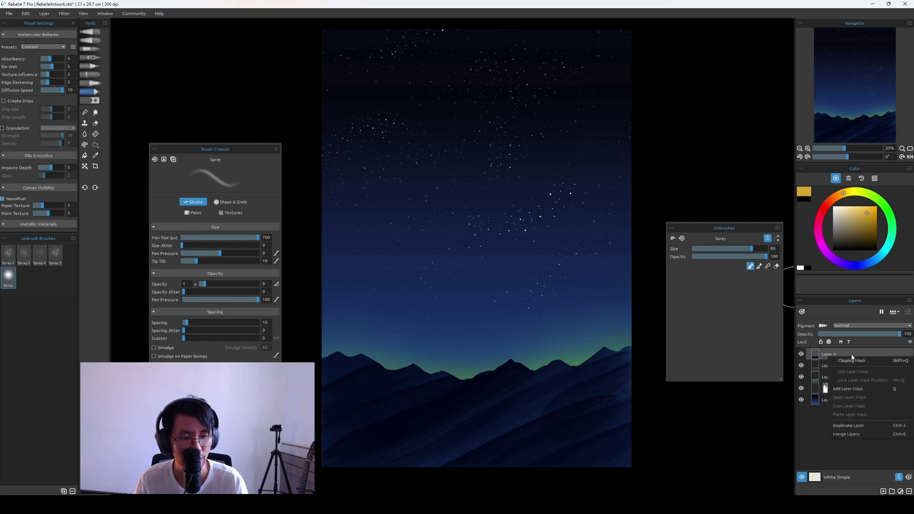
left_click(857, 435)
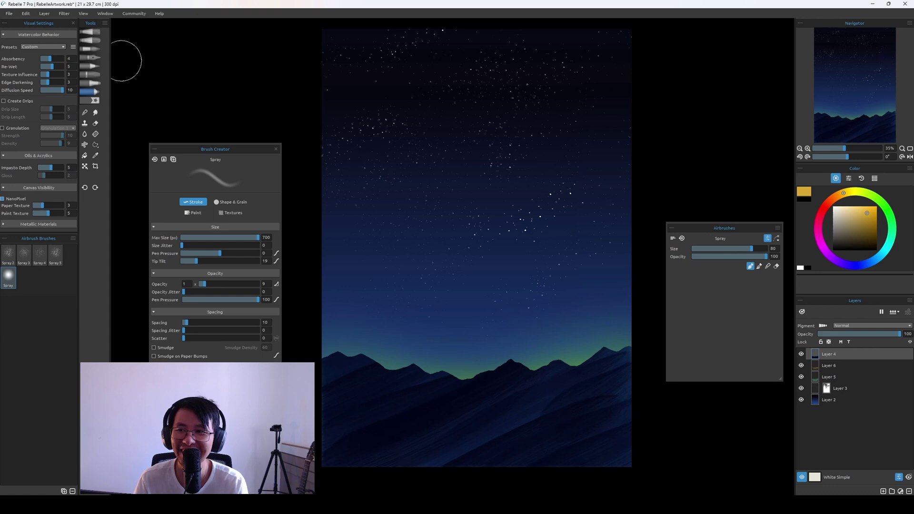
Enable the preference that adds a "Merge Layers" button to the Layers panel, and apply it
left_click(26, 14)
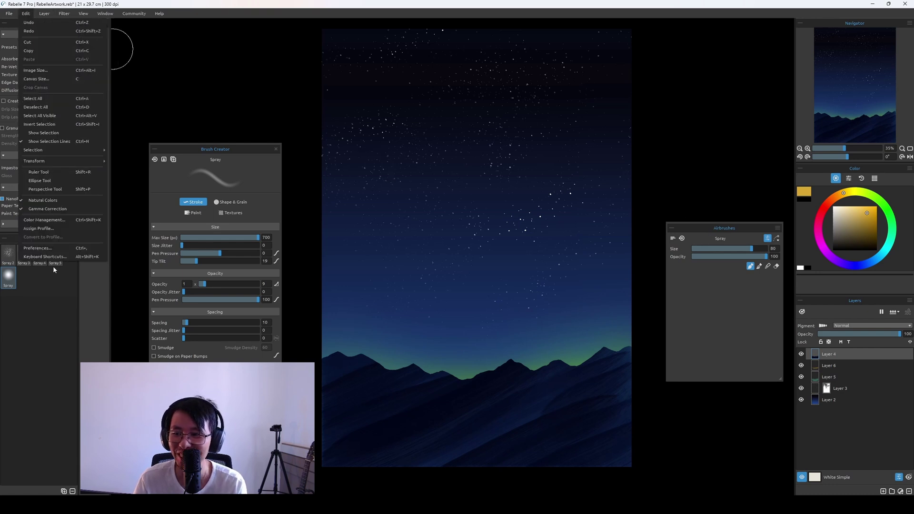
left_click(59, 249)
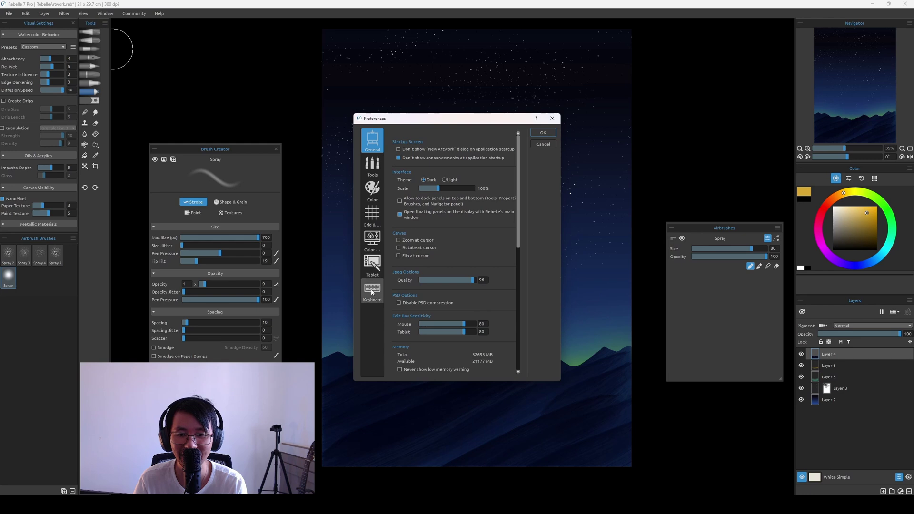
scroll(519, 169, "down", 4)
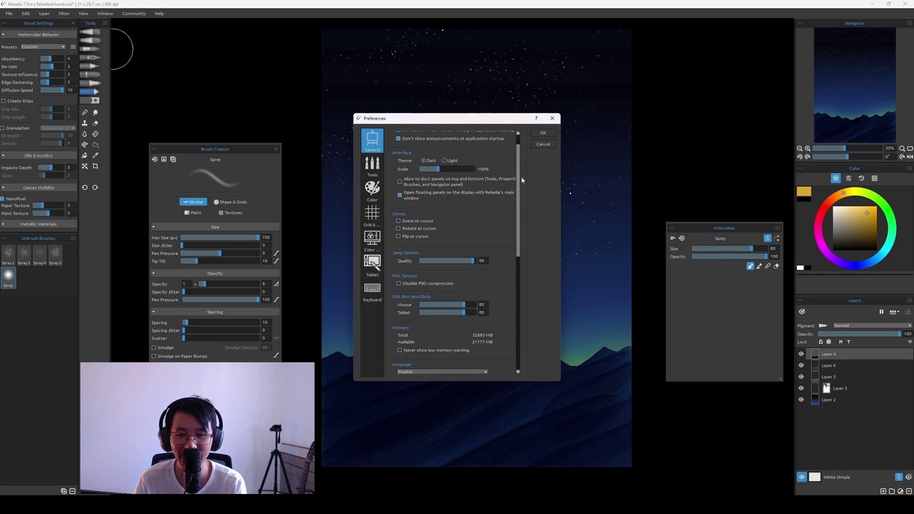
left_click_drag(516, 206, 515, 267)
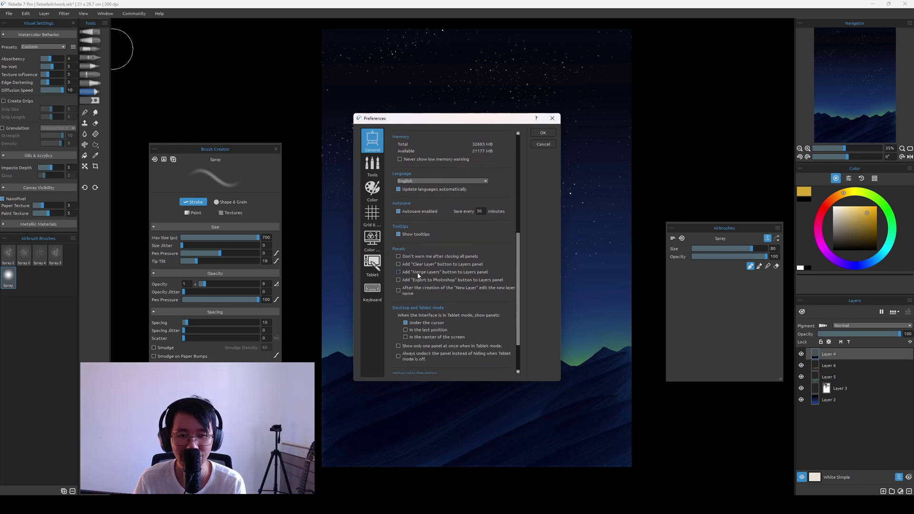
left_click(398, 272)
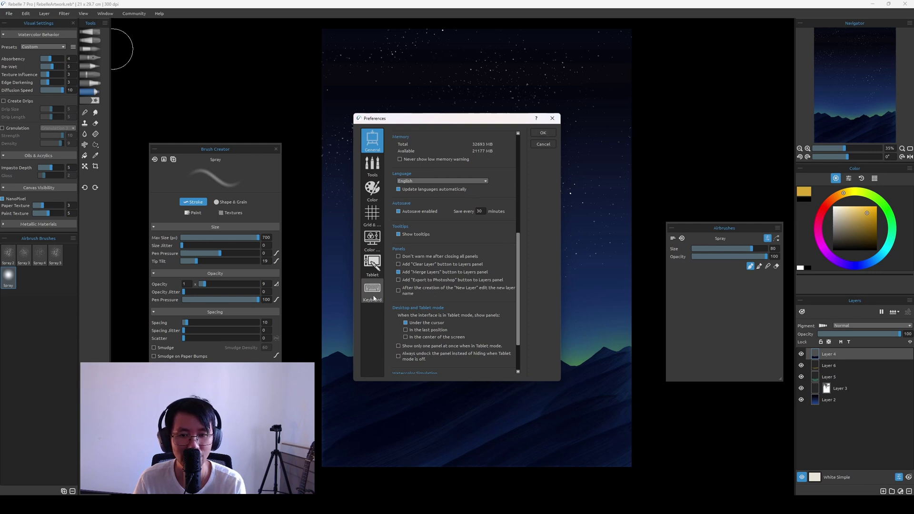
left_click(543, 133)
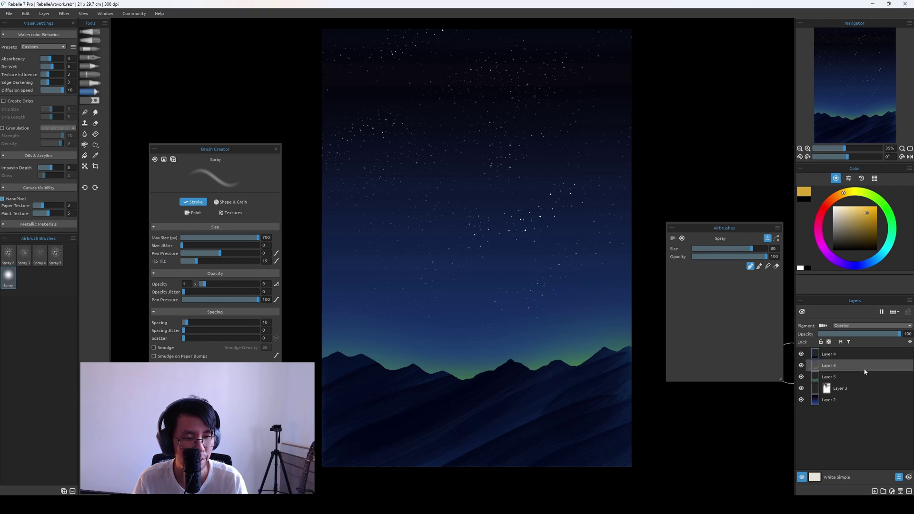
Merge Layer 4 down through the stack one layer at a time until only Layer 2 remains
left_click(876, 355)
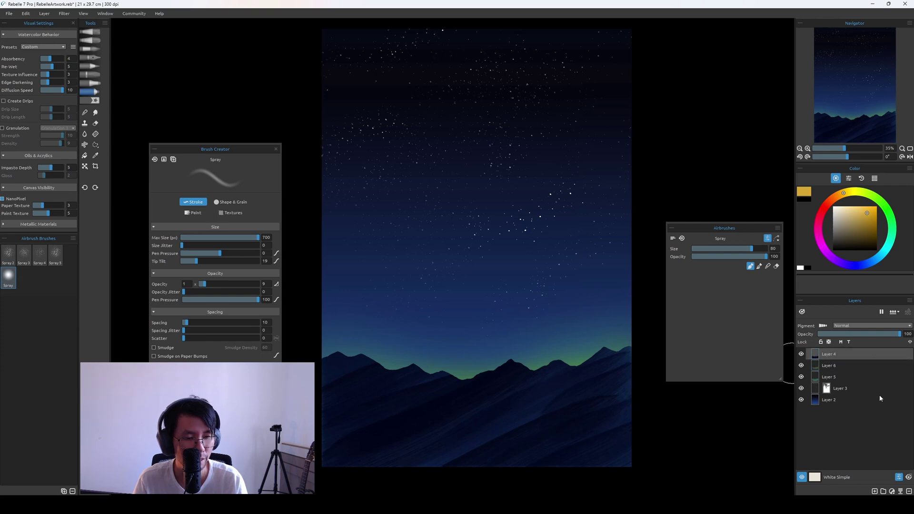
left_click(901, 492)
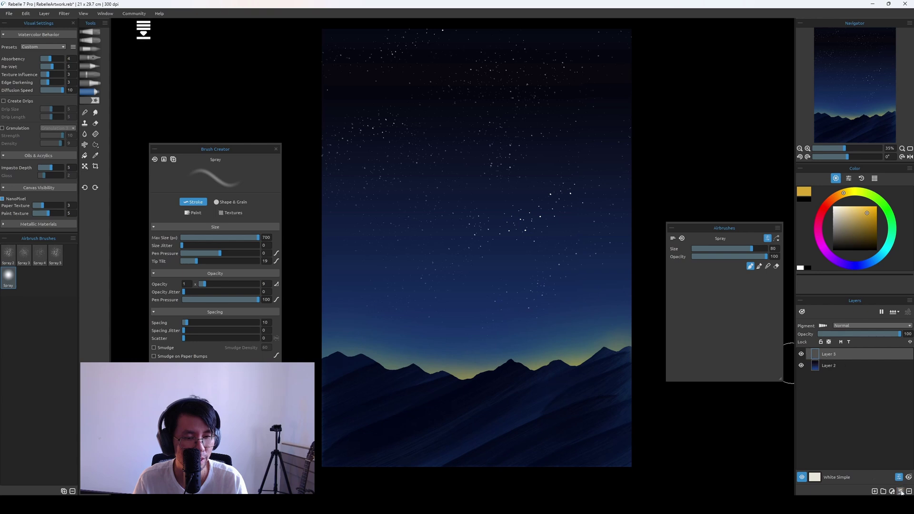
left_click(901, 491)
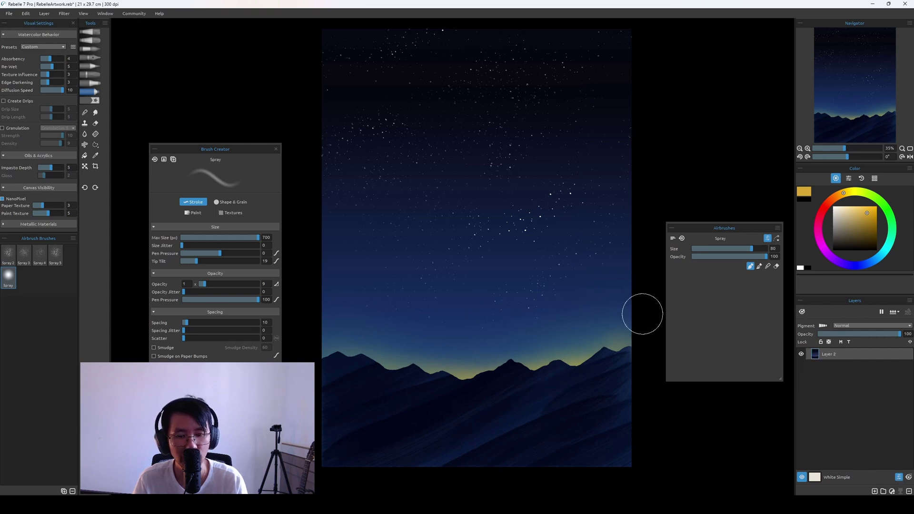
Undo the one-by-one layer merges until Layers 4, 6, 5, 3 and 2 are separate again
key("ctrl+z")
key("ctrl+z")
key("ctrl+z")
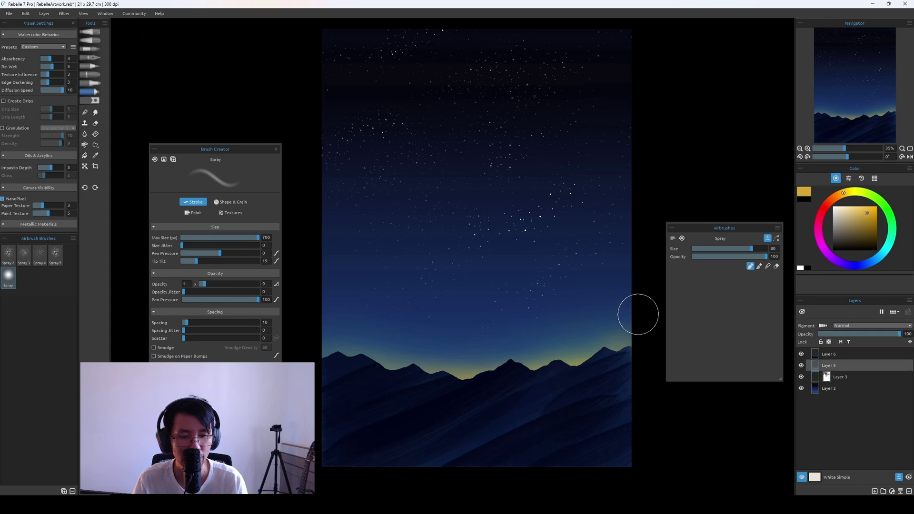
key("ctrl+y")
key("ctrl+y")
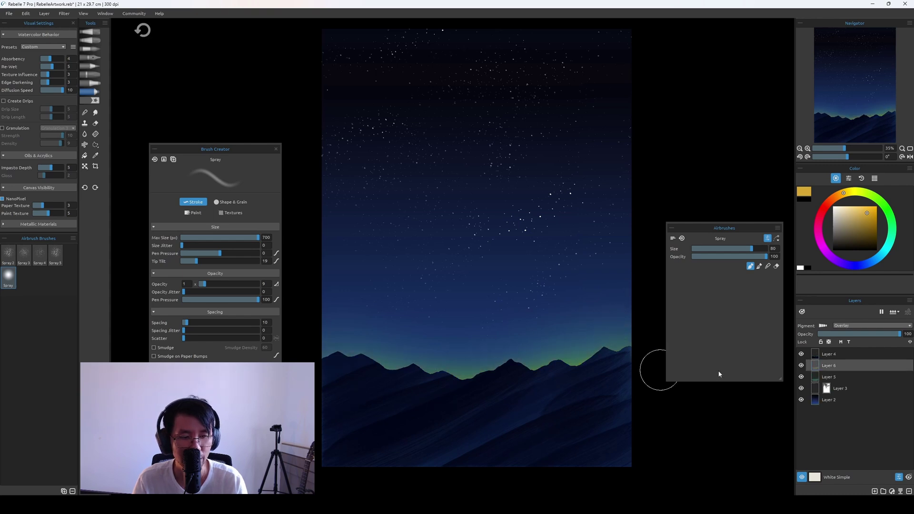
Merge all layers from Layer 4 to Layer 2 together as one selection, and undo that merge
left_click(837, 355)
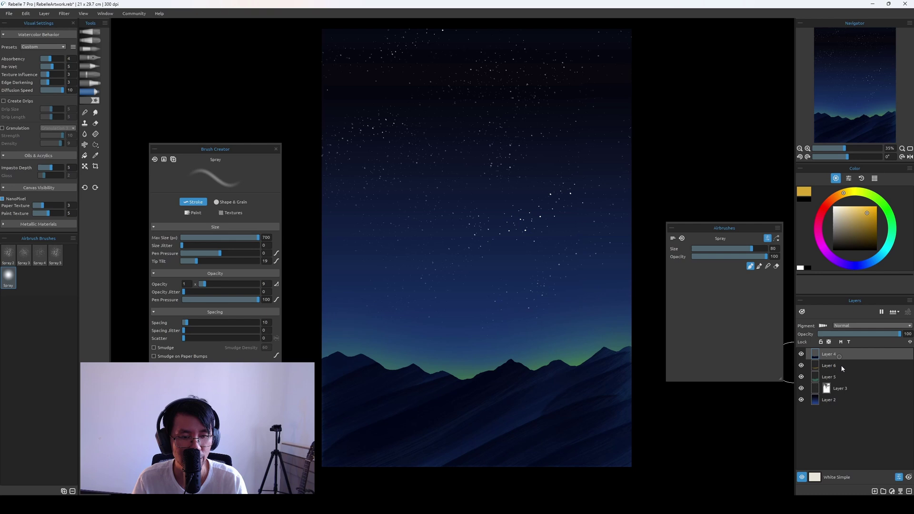
left_click(839, 403, "shift")
key("ctrl+e")
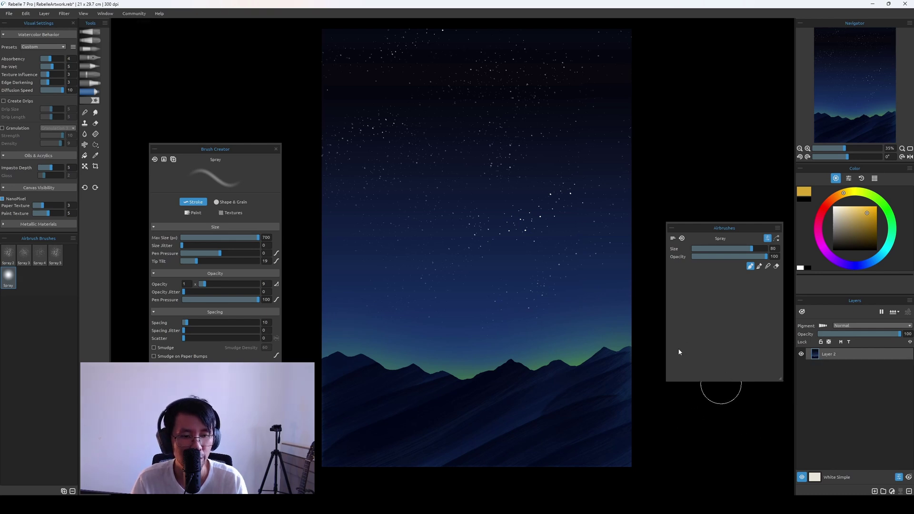
key("ctrl+z")
key("ctrl+z")
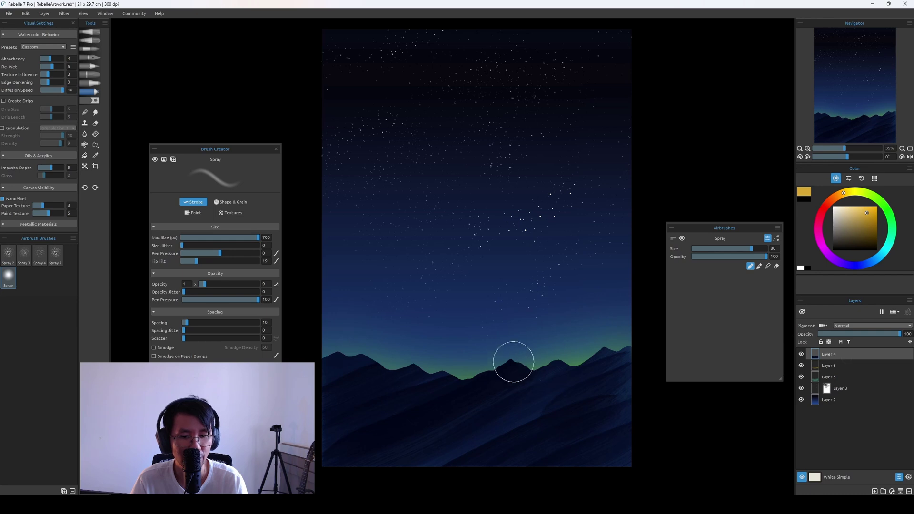
Compare the blending modes of mountain Layer 4 and the glow layers, Layer 6 and Layer 5
left_click(847, 365)
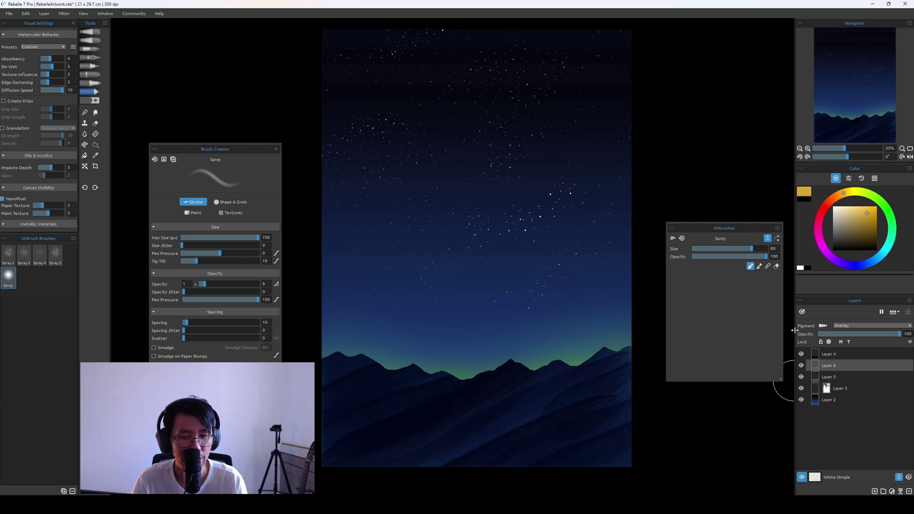
left_click(839, 358)
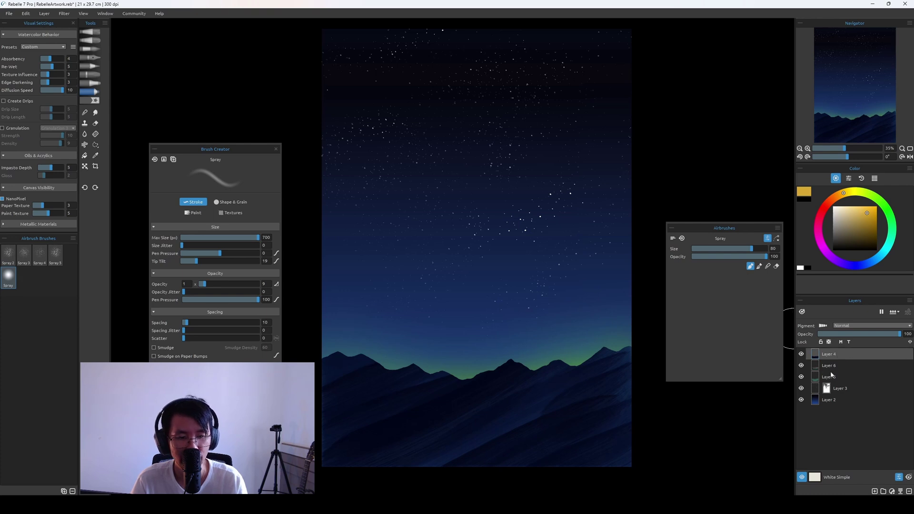
left_click(853, 399, "shift")
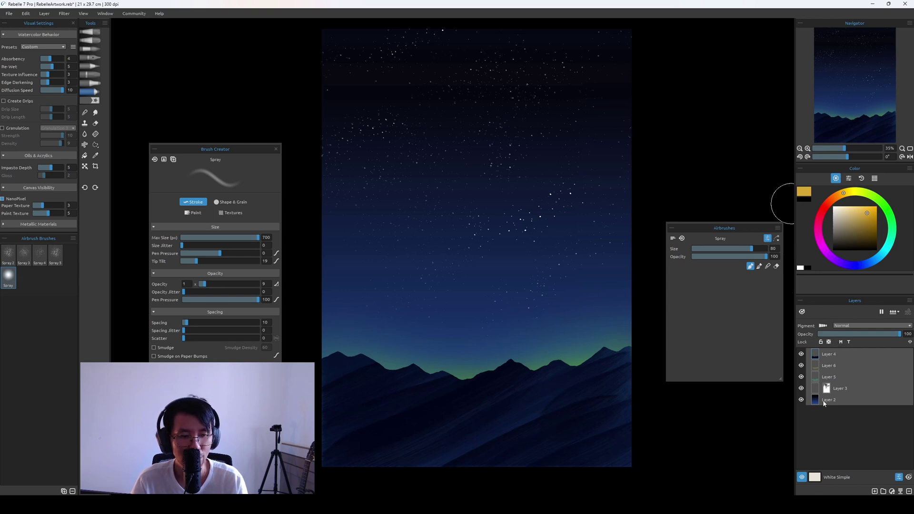
left_click(836, 354)
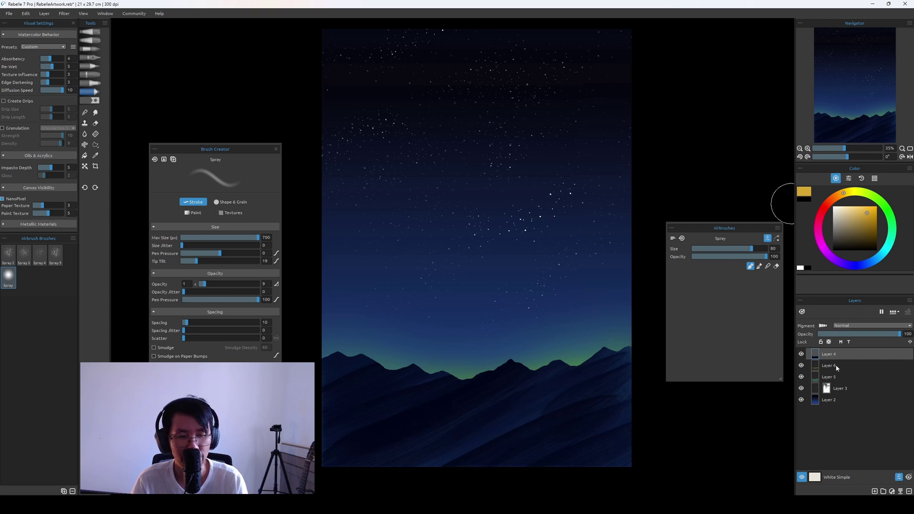
left_click(849, 379)
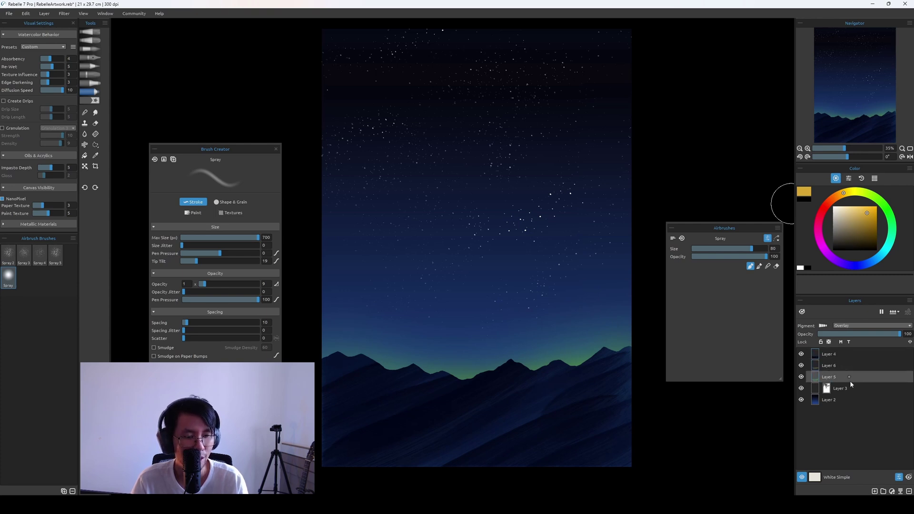
Merge the layers downward one at a time from Layer 4, flattening the whole painting into Layer 2
left_click(851, 355)
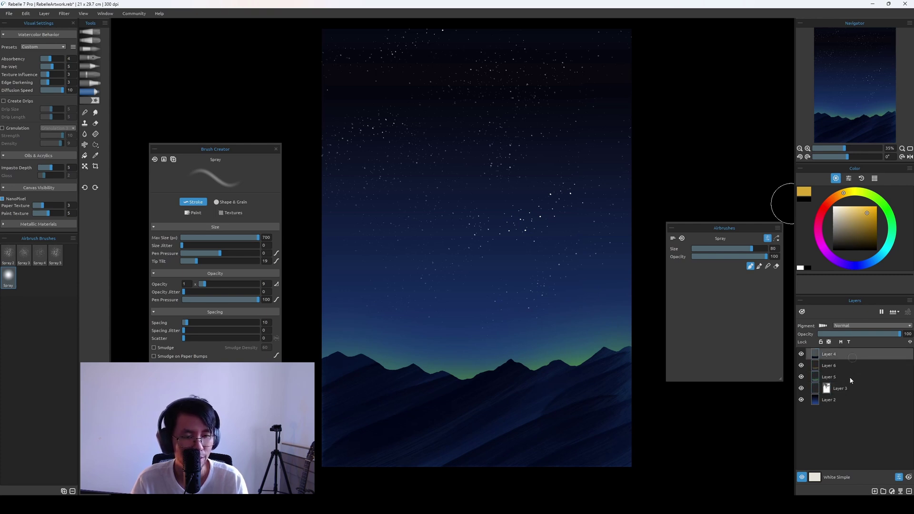
left_click(901, 492)
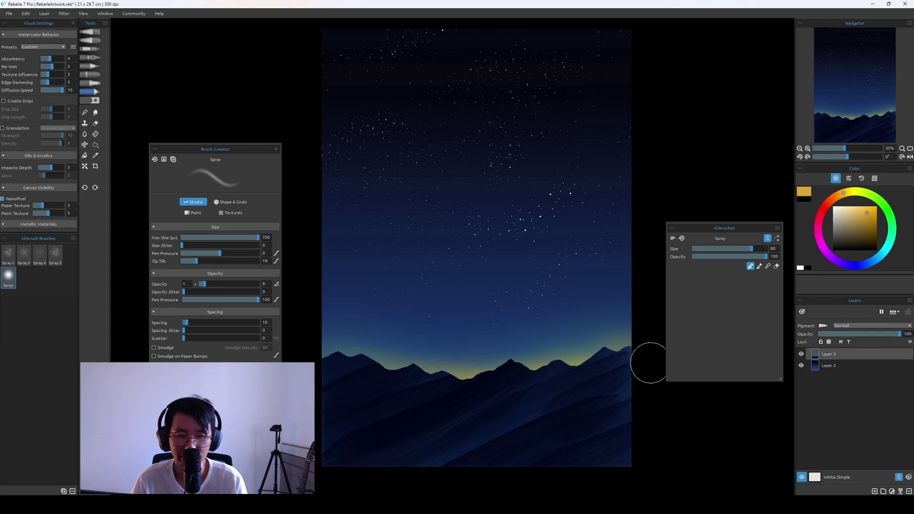
key("ctrl+shift+n")
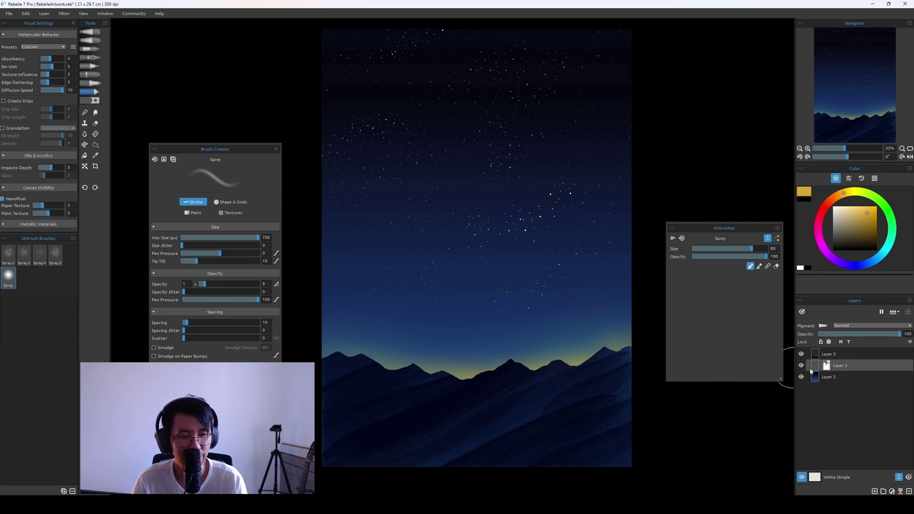
left_click(851, 355)
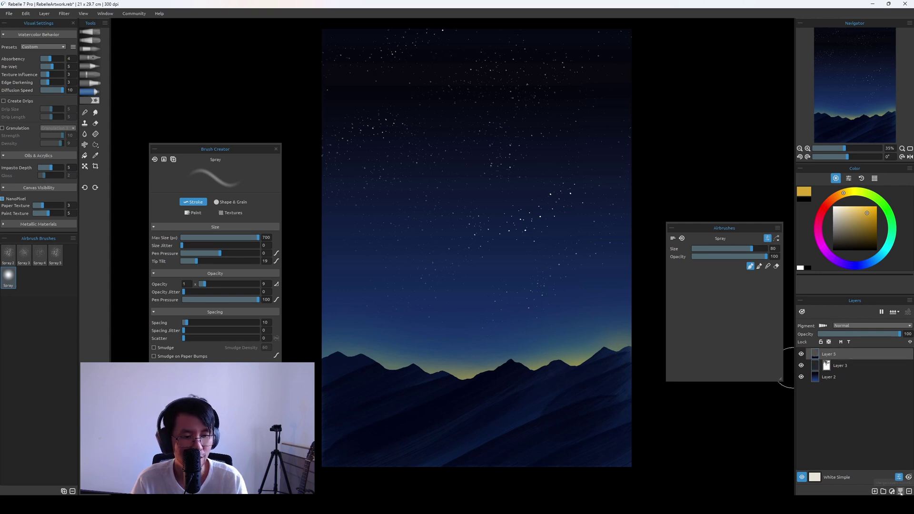
left_click(901, 491)
left_click(901, 491)
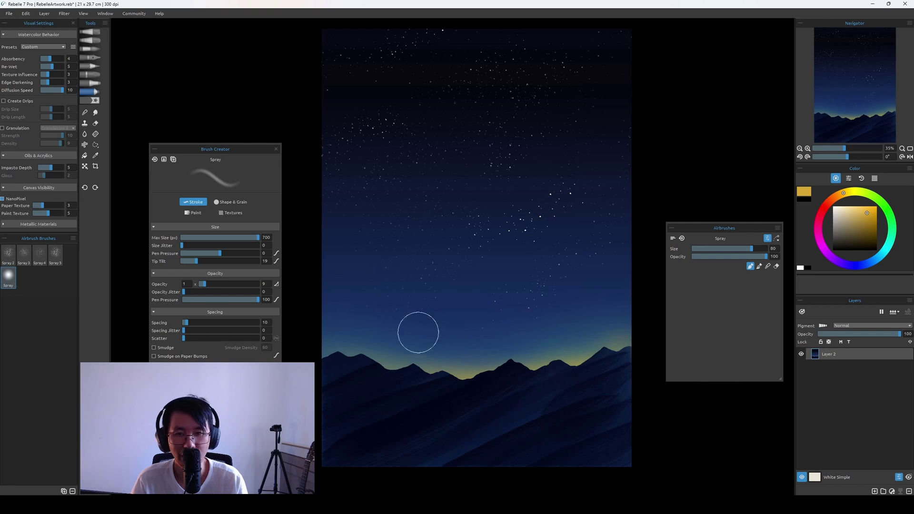
mouse_move(551, 336)
left_mouse_down()
mouse_move(572, 341)
mouse_move(553, 322)
left_mouse_up()
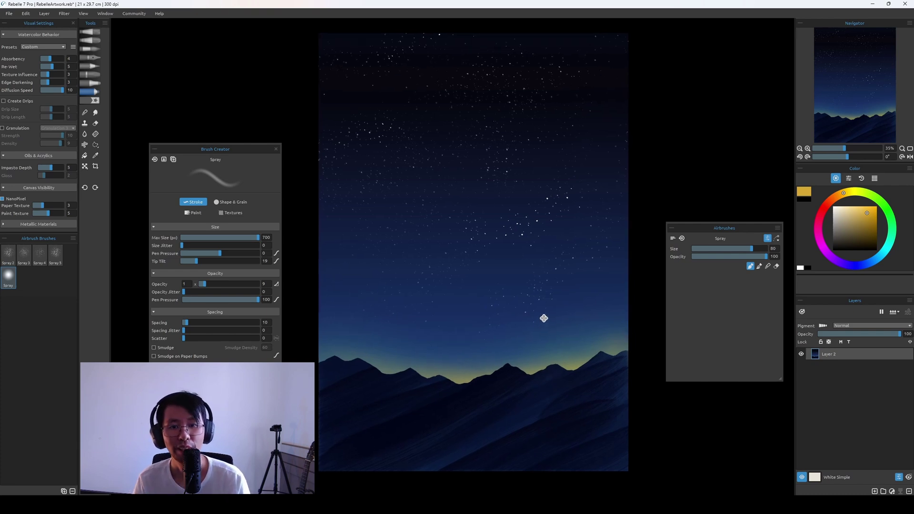
Duplicate the merged painting on Layer 2
key("ctrl+minus")
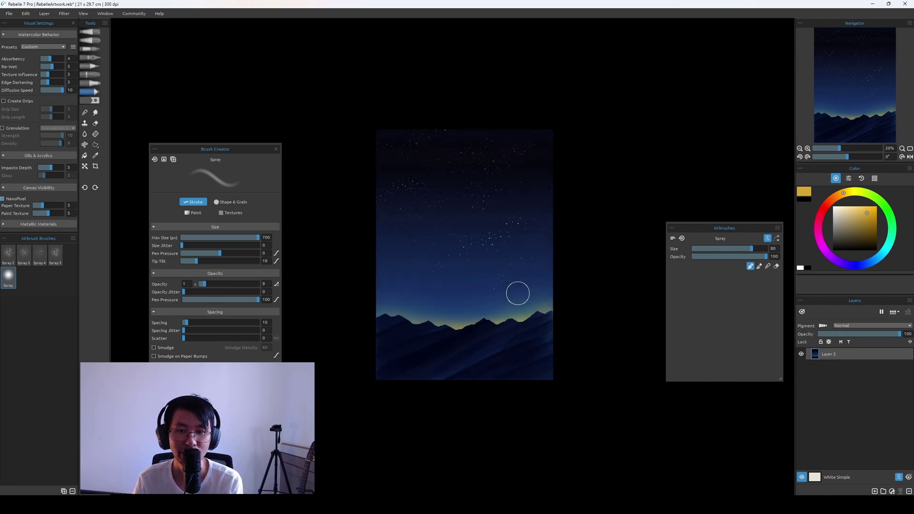
key("ctrl+plus")
key("ctrl+plus")
key("ctrl+minus")
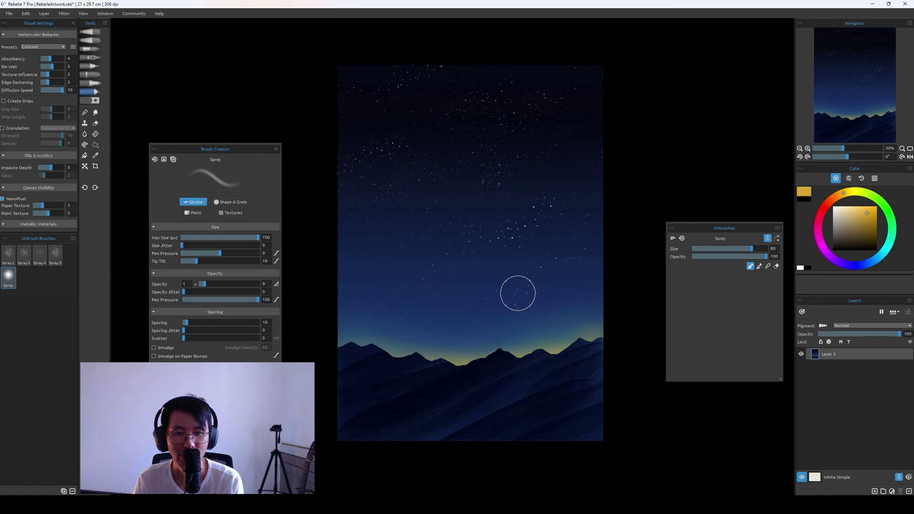
left_click_drag(588, 343, 595, 347)
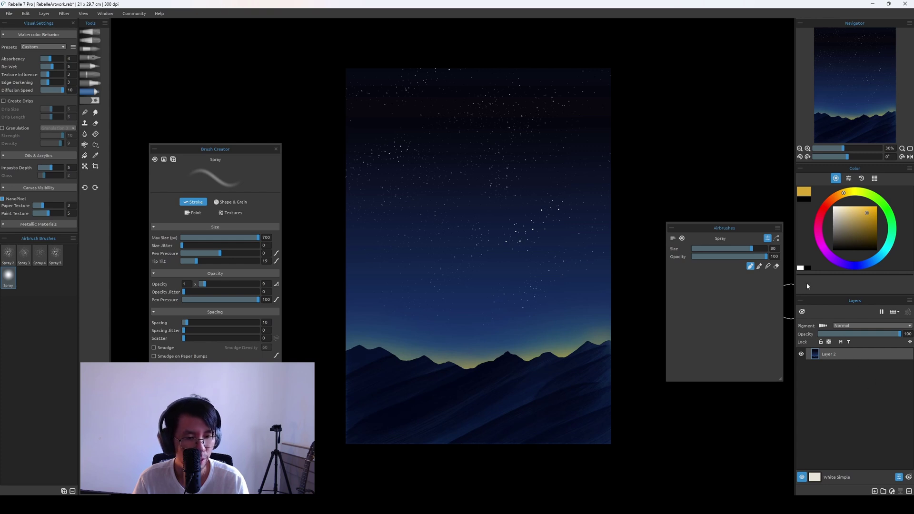
right_click(833, 355)
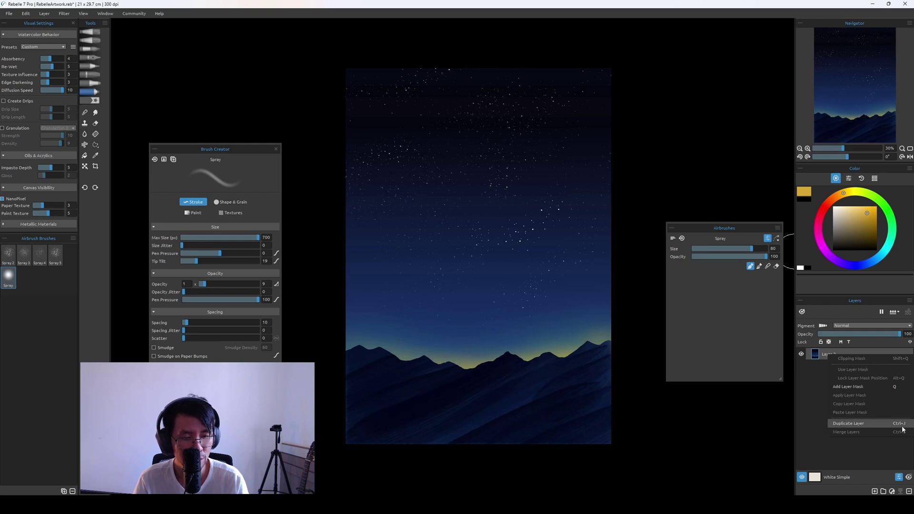
left_click(884, 428)
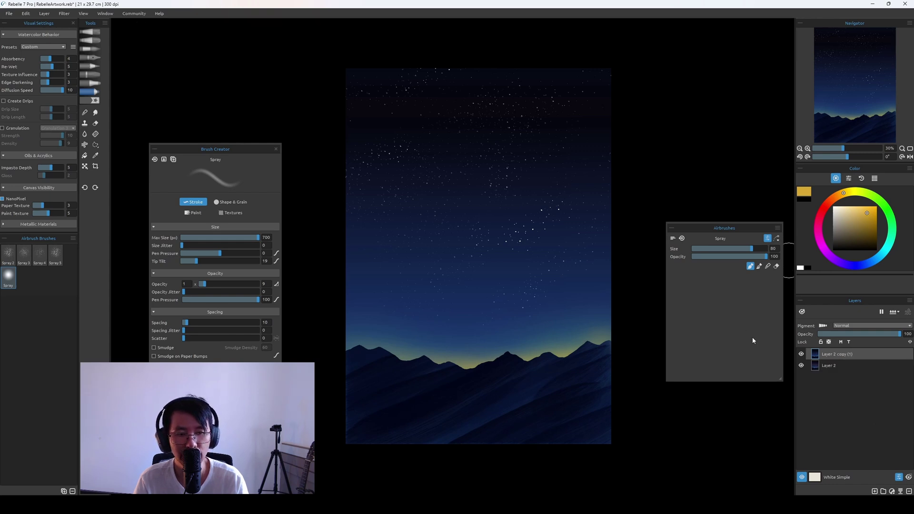
Start transforming the duplicated layer and move the floating Transform panel closer to the canvas
left_click(84, 168)
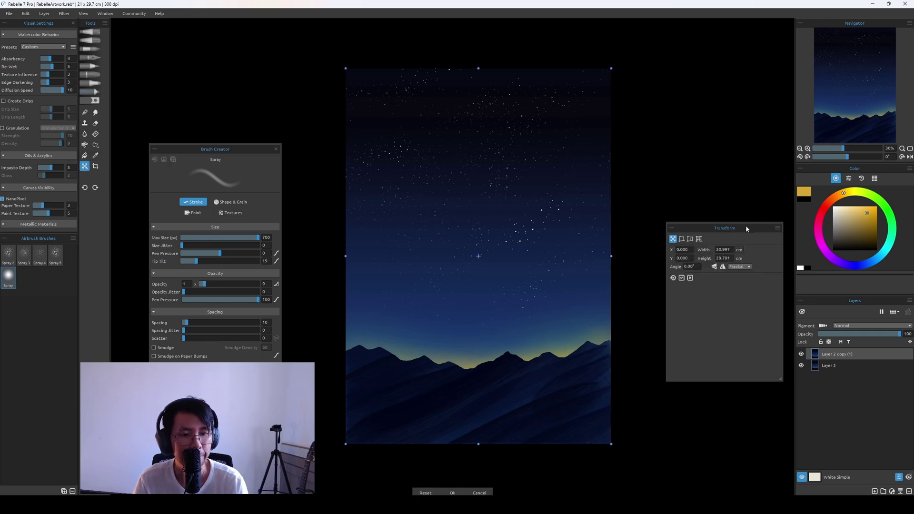
left_click_drag(746, 228, 727, 235)
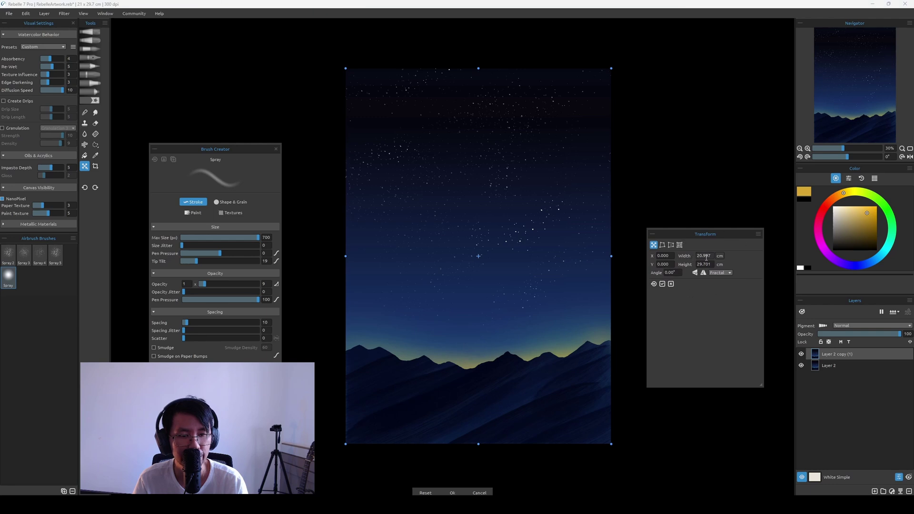
Hide the Properties panel that holds the Transform options, and show it again
left_click(114, 14)
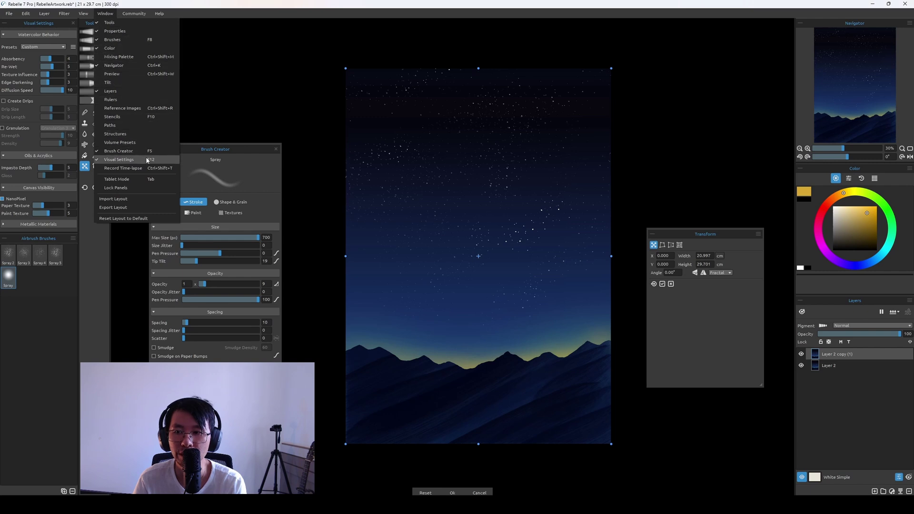
key("F5")
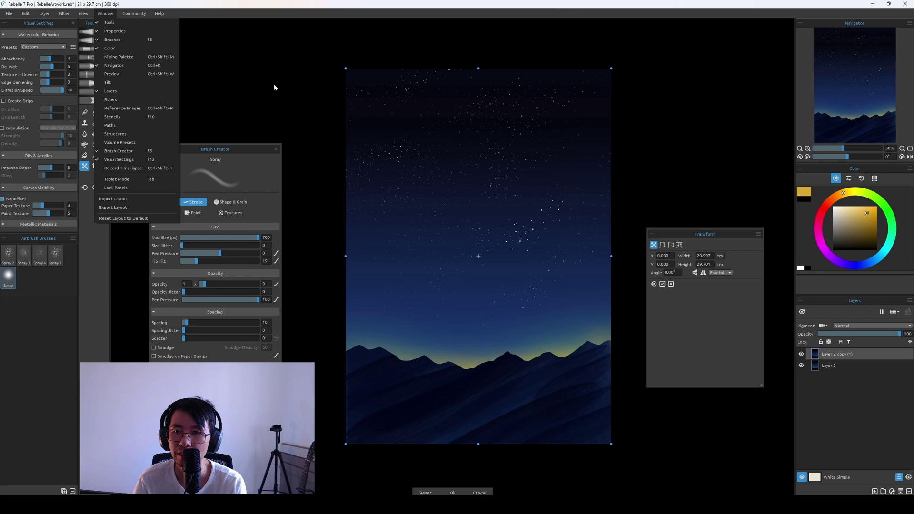
left_click(155, 32)
left_click(133, 14)
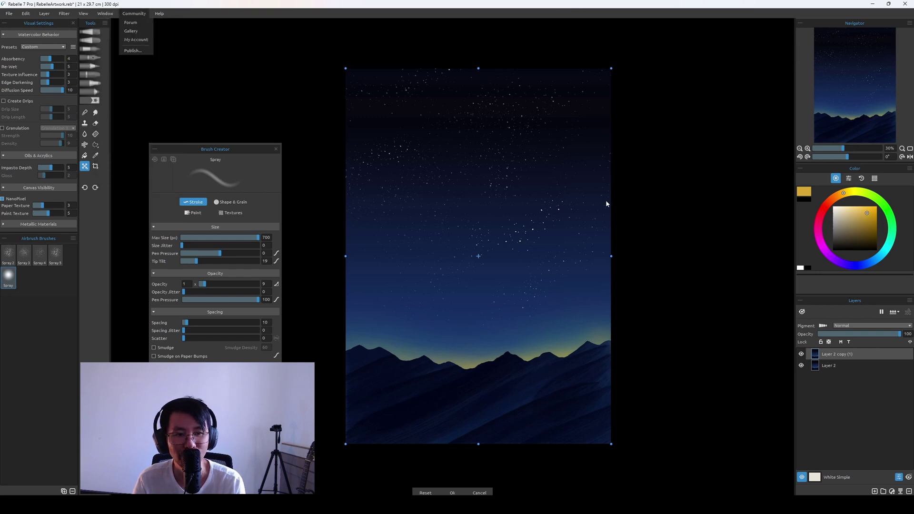
left_click(106, 13)
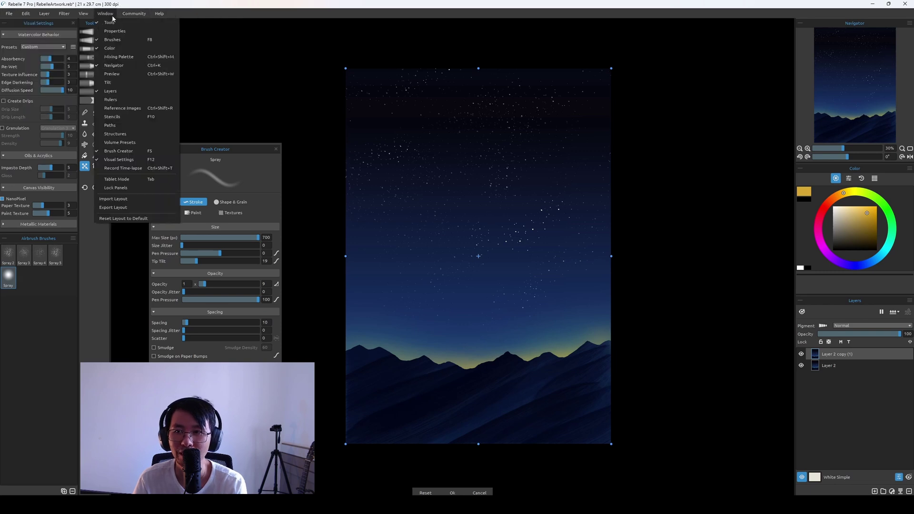
left_click(131, 33)
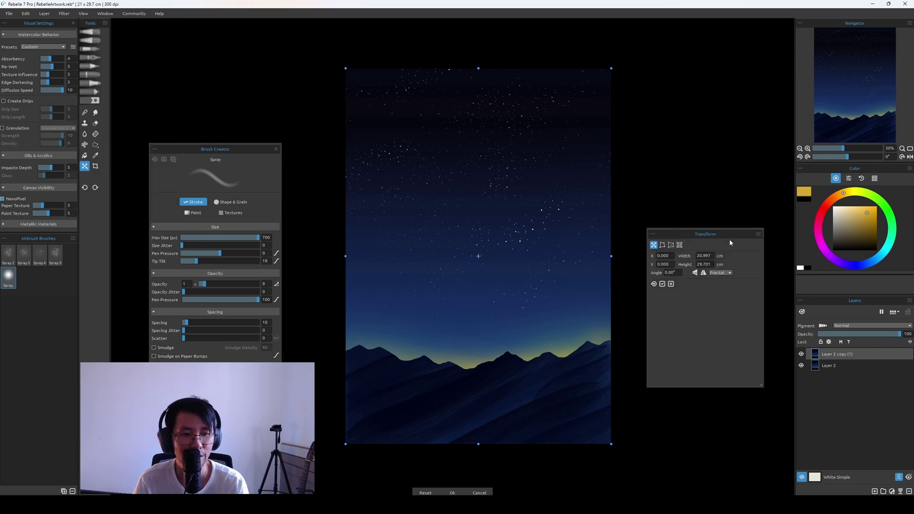
Reposition and shrink the Transform panel, and flip the duplicated layer vertically
left_click_drag(730, 235, 707, 242)
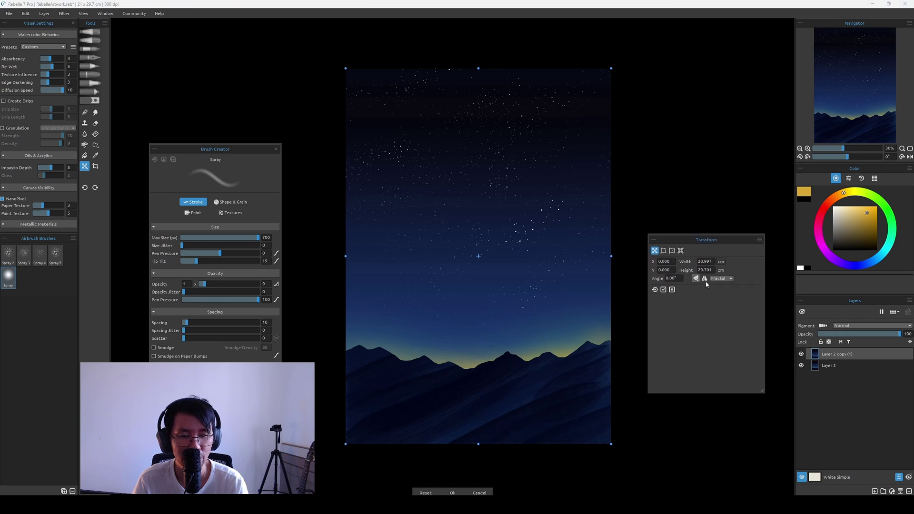
left_click_drag(762, 390, 738, 359)
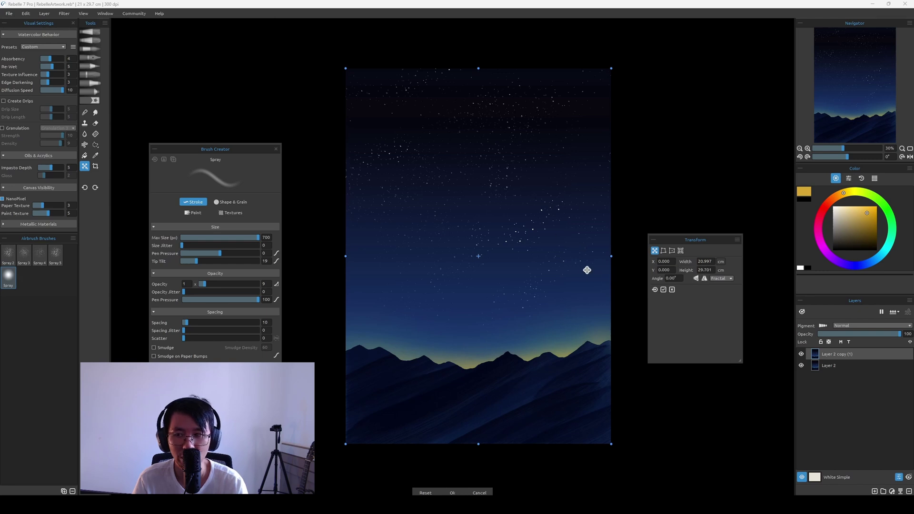
left_click(695, 283)
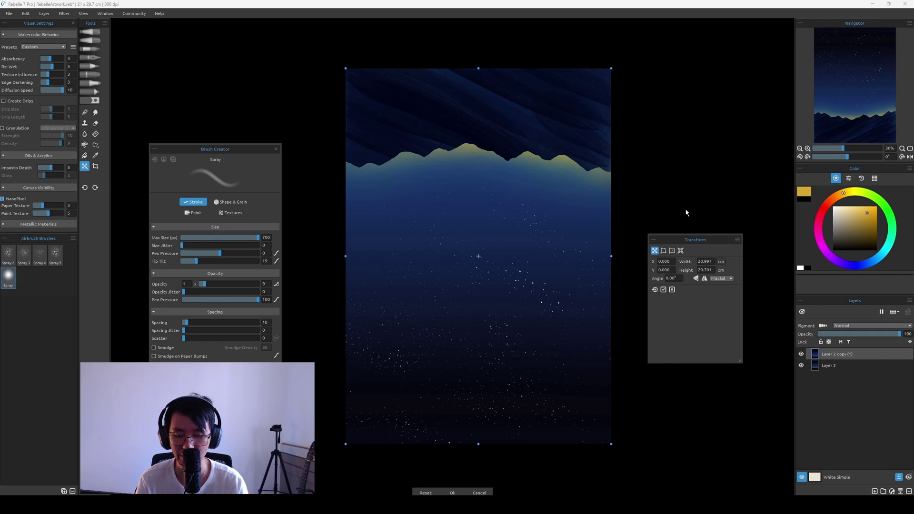
key("Return")
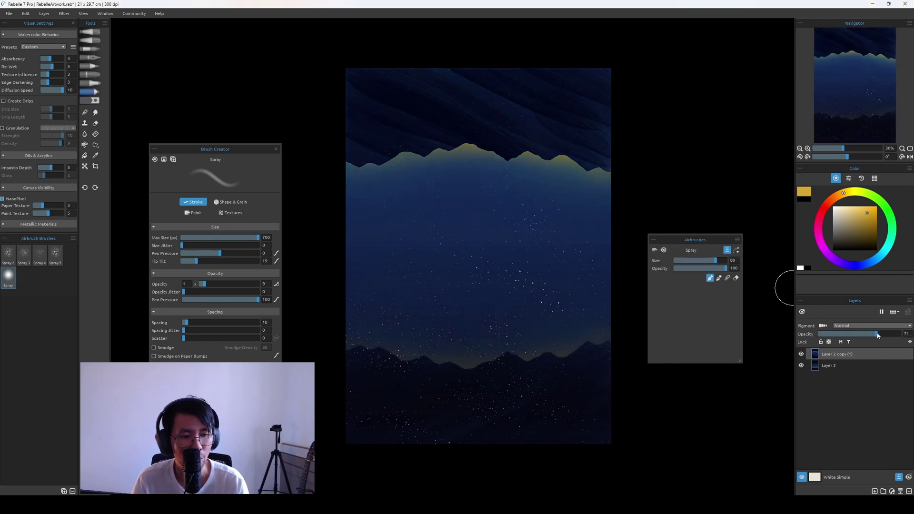
Lower the flipped copy's opacity to 53 and move it down to about Y 19.84 cm, mirroring the mountain ridge
left_click_drag(884, 334, 863, 337)
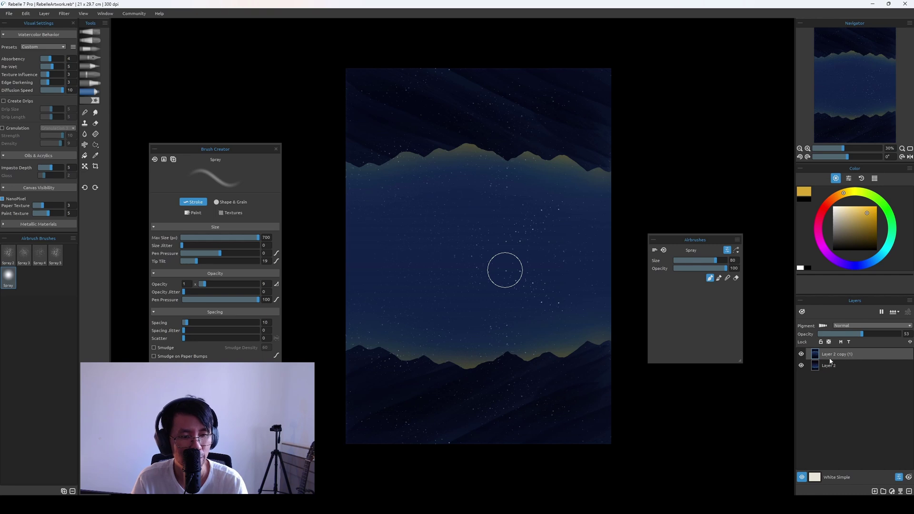
left_click(801, 355)
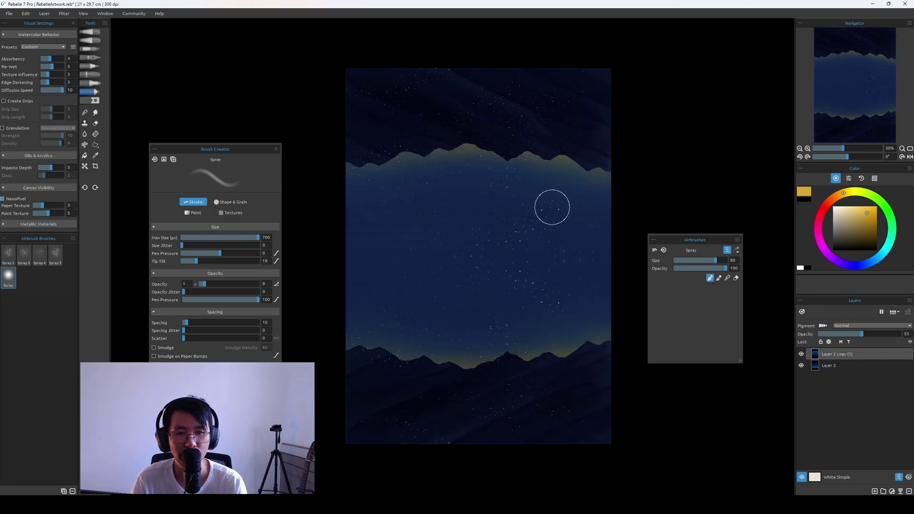
key("ctrl+t")
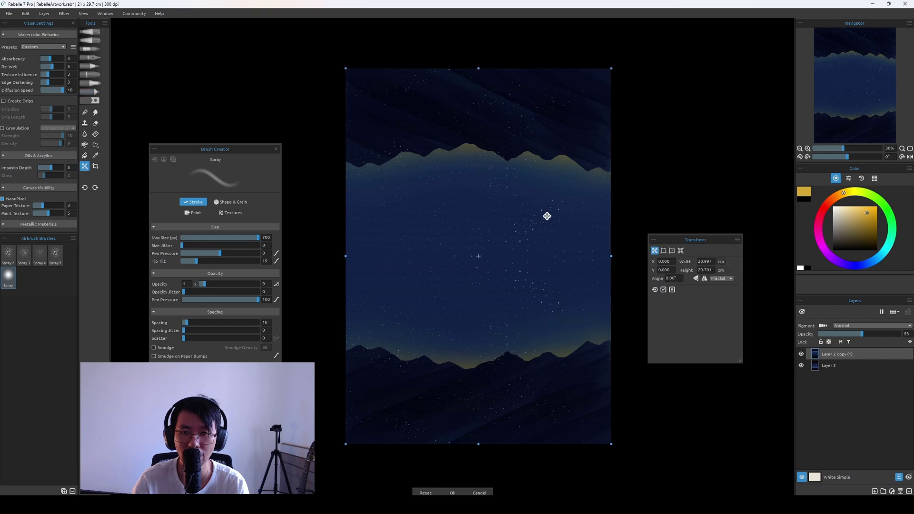
left_click_drag(544, 128, 551, 377)
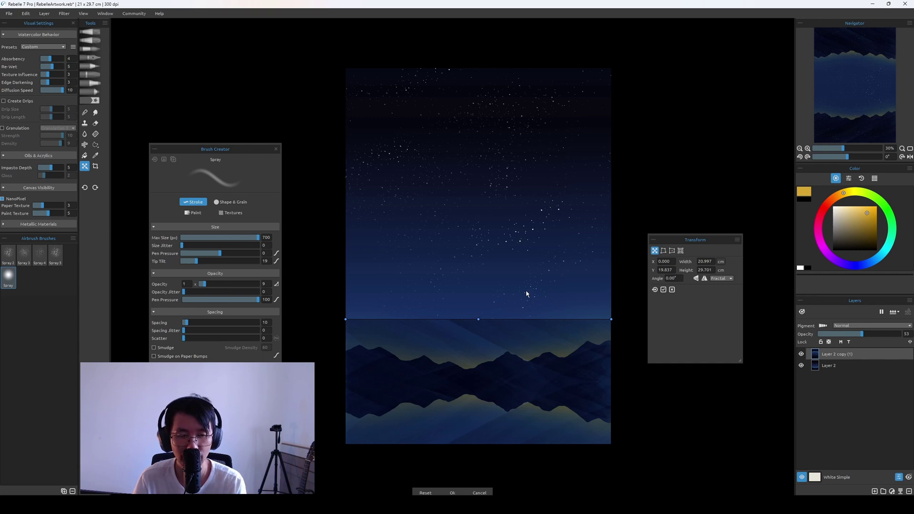
key("Return")
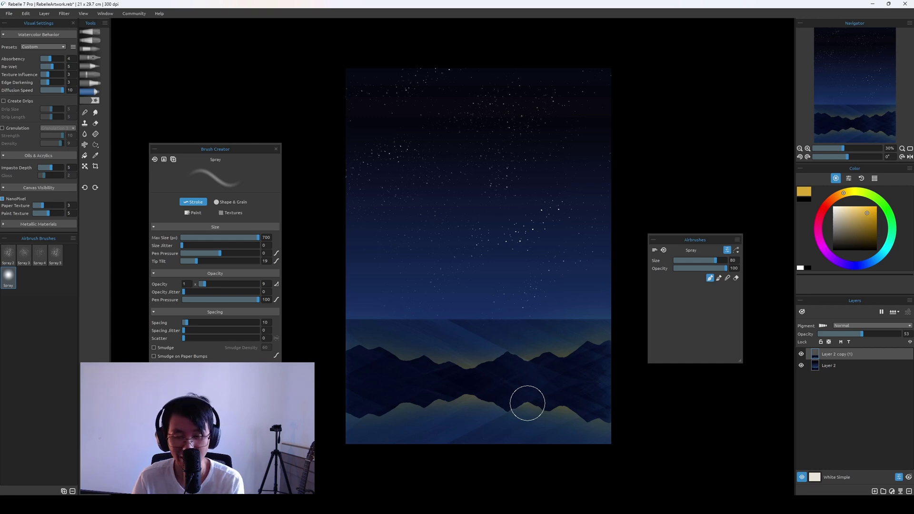
Reposition the flipped copy at about Y 19.98 cm and lower its layer opacity to 48
scroll(527, 404, "down", 2)
scroll(527, 404, "up", 2)
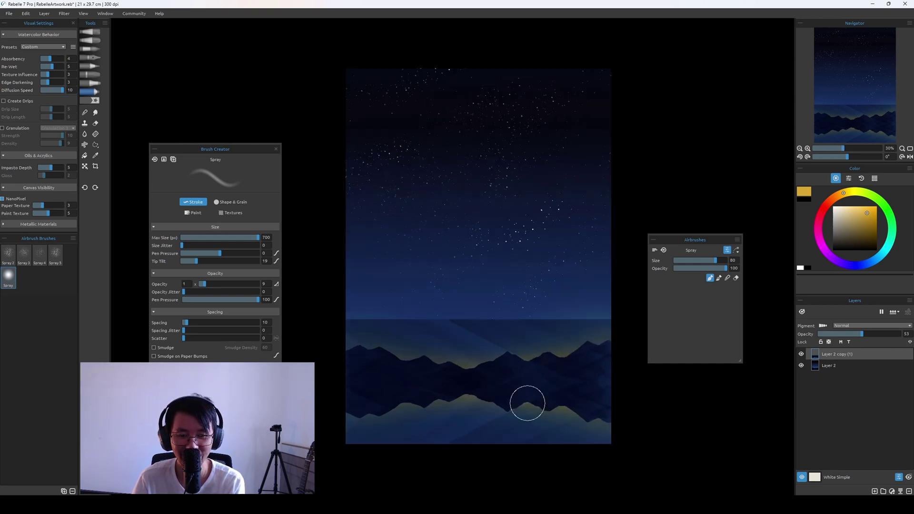
scroll(527, 404, "up", 1)
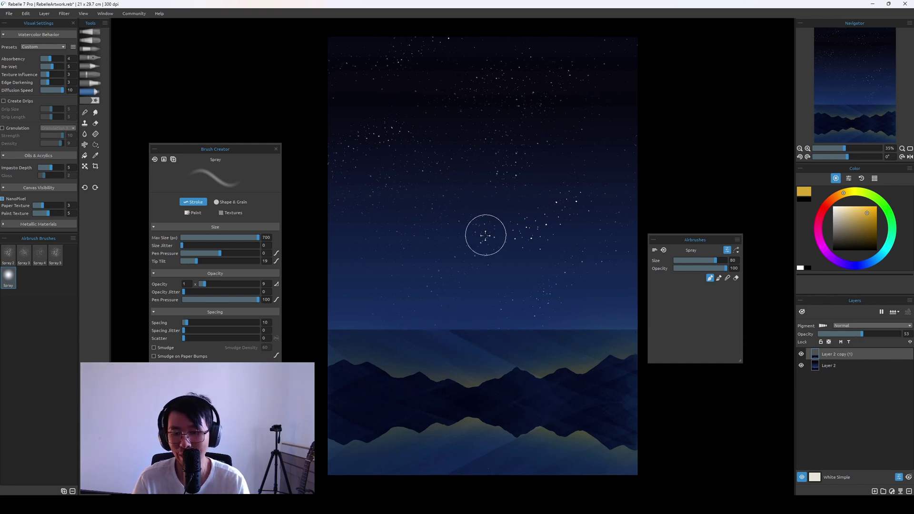
key("ctrl+t")
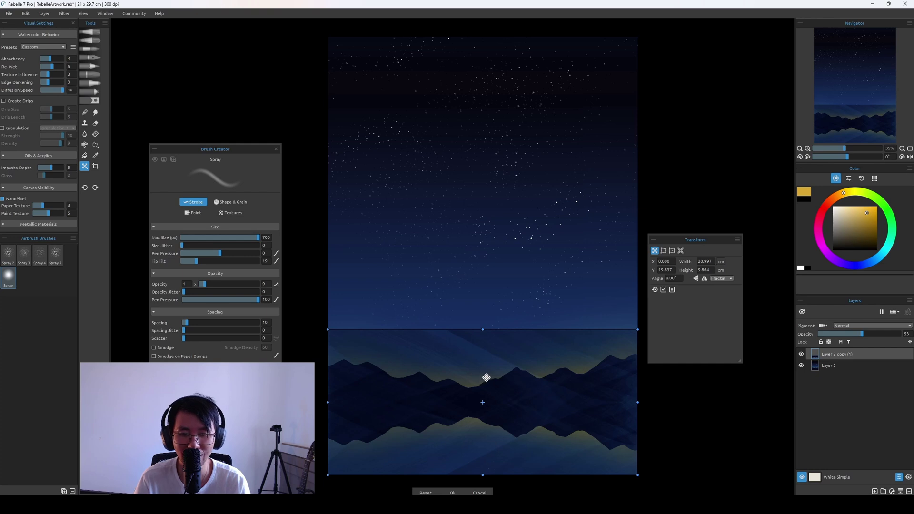
left_click_drag(505, 381, 508, 192)
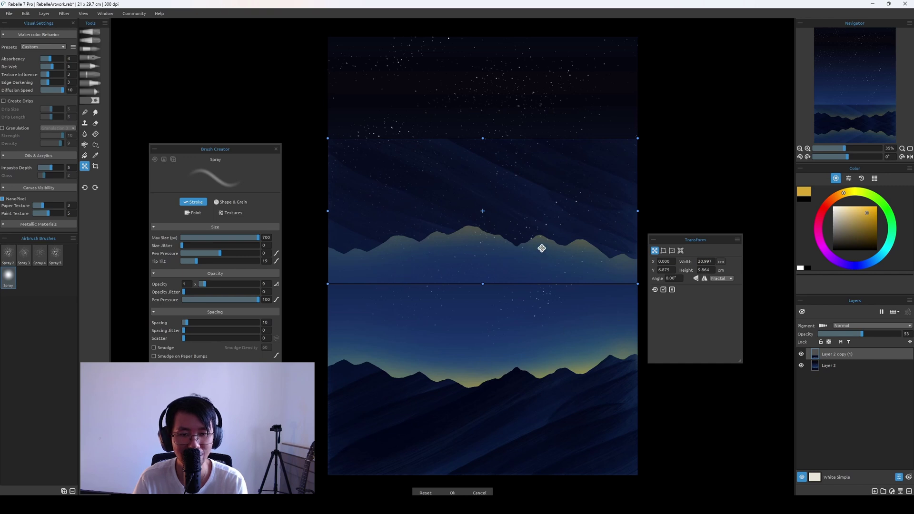
left_click_drag(526, 208, 520, 389)
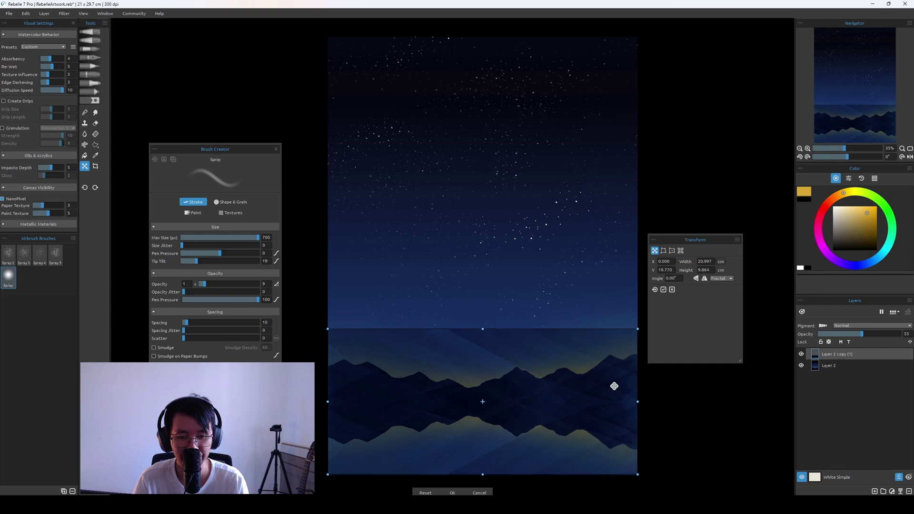
left_click_drag(614, 388, 617, 389)
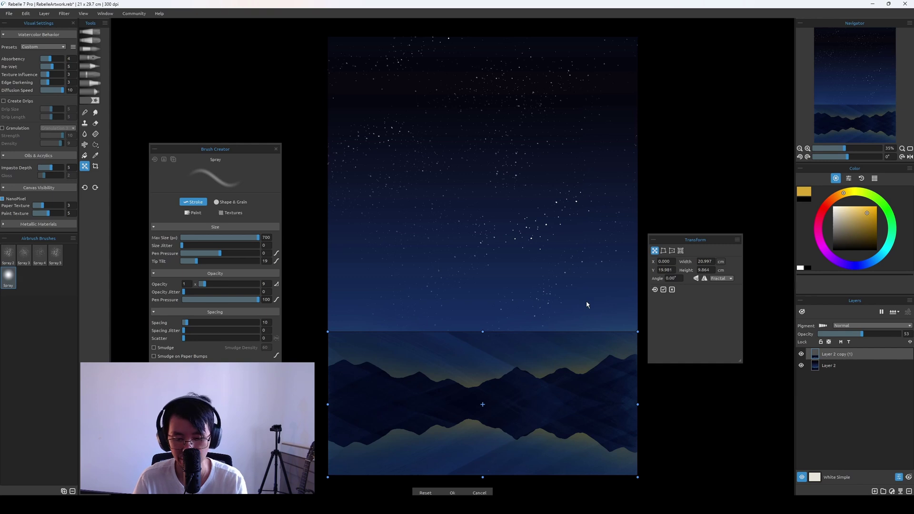
key("Return")
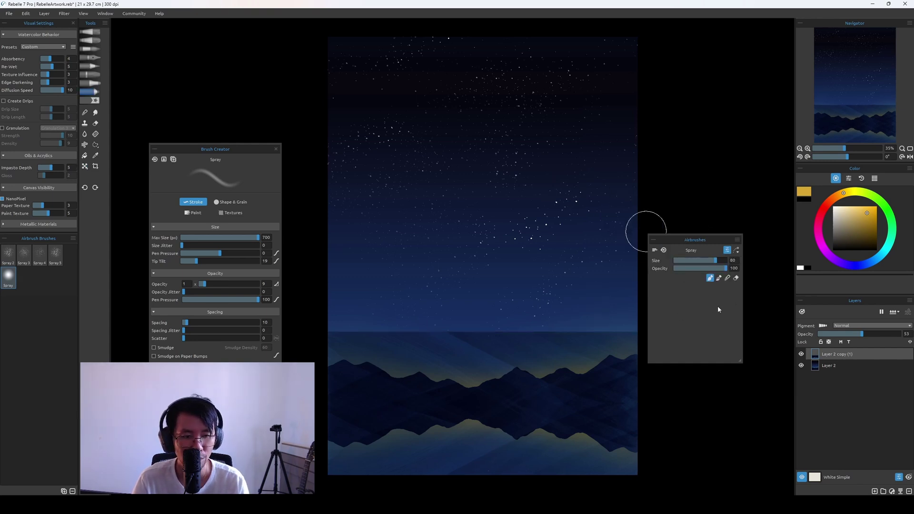
mouse_move(868, 333)
left_mouse_down()
mouse_move(911, 335)
mouse_move(860, 338)
left_mouse_up()
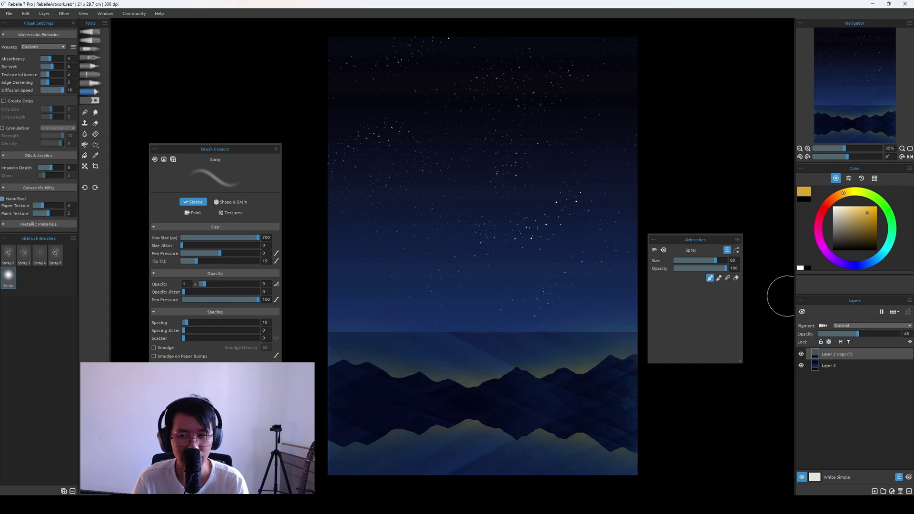
Delete the reflection overlapping the sky and mountains using a full-width rectangular selection, deselect, and switch to the Thick Hairy oil brush
left_click(96, 145)
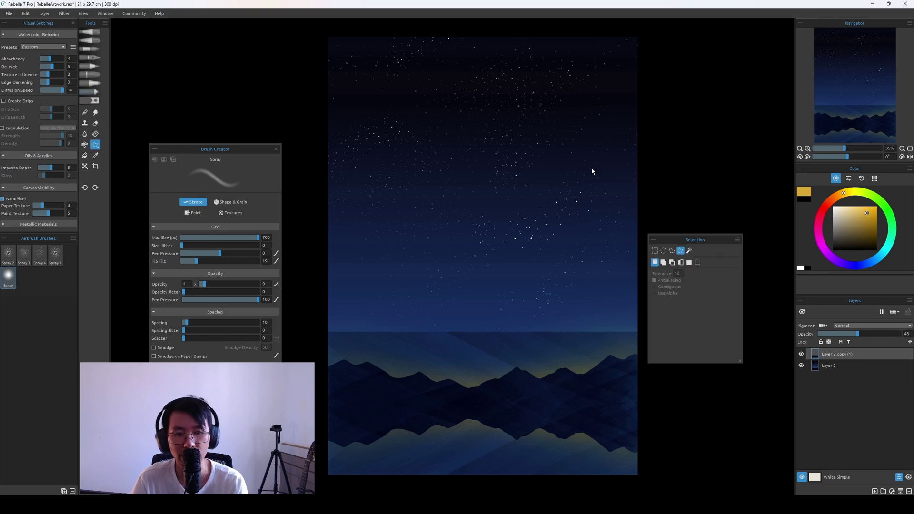
left_click(655, 253)
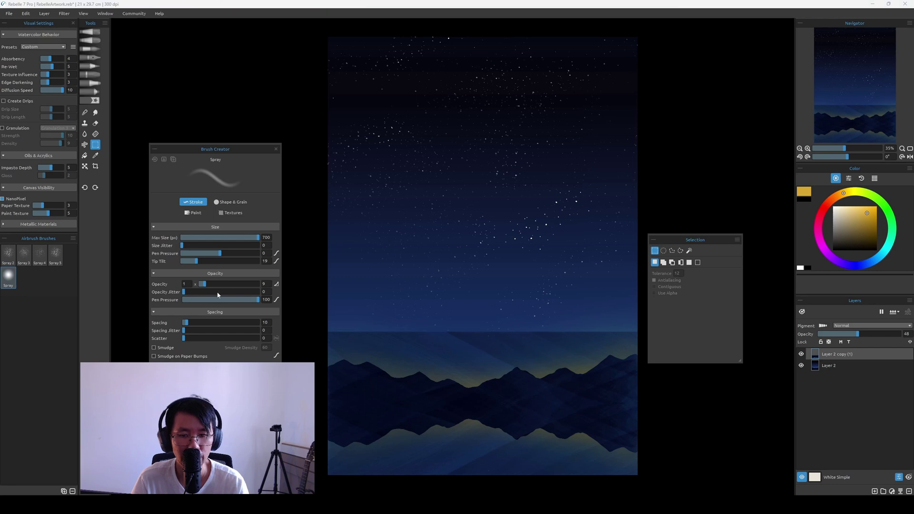
left_click_drag(306, 289, 733, 376)
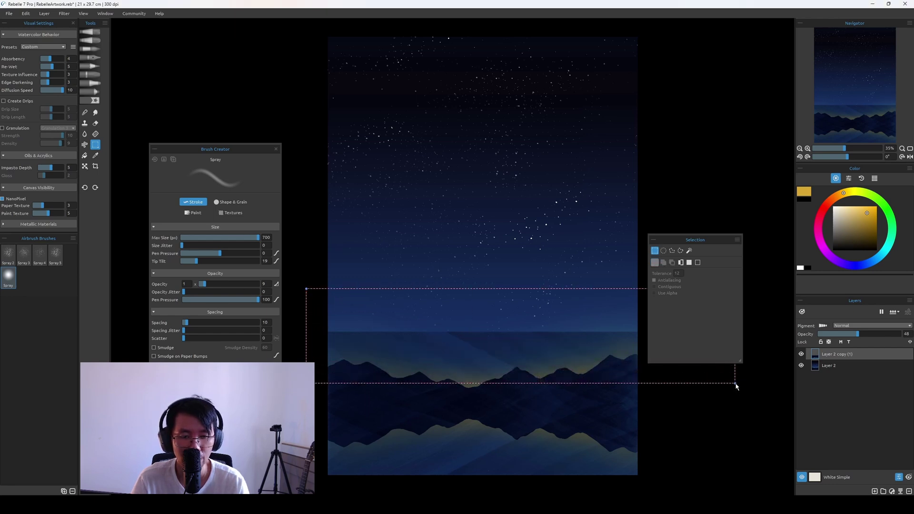
mouse_move(738, 388)
left_mouse_down()
mouse_move(733, 400)
mouse_move(715, 400)
mouse_move(729, 398)
mouse_move(720, 392)
mouse_move(729, 402)
left_mouse_up()
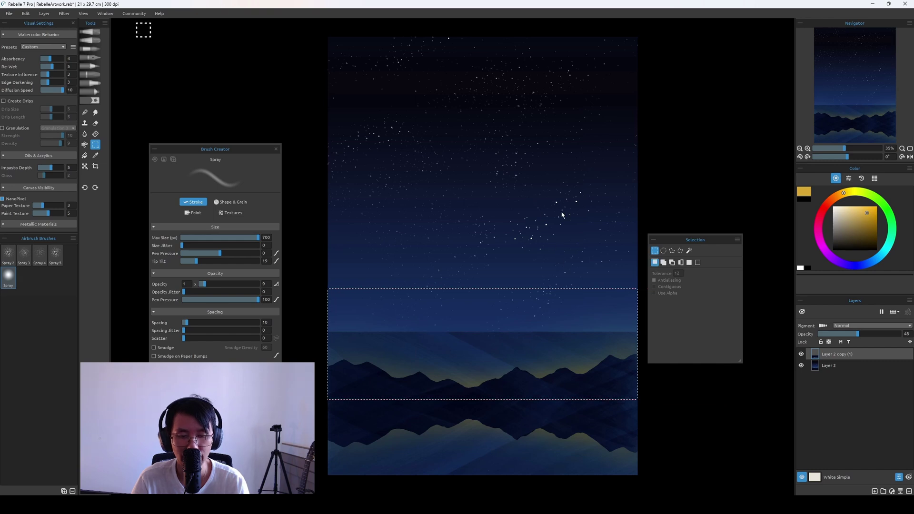
key("Delete")
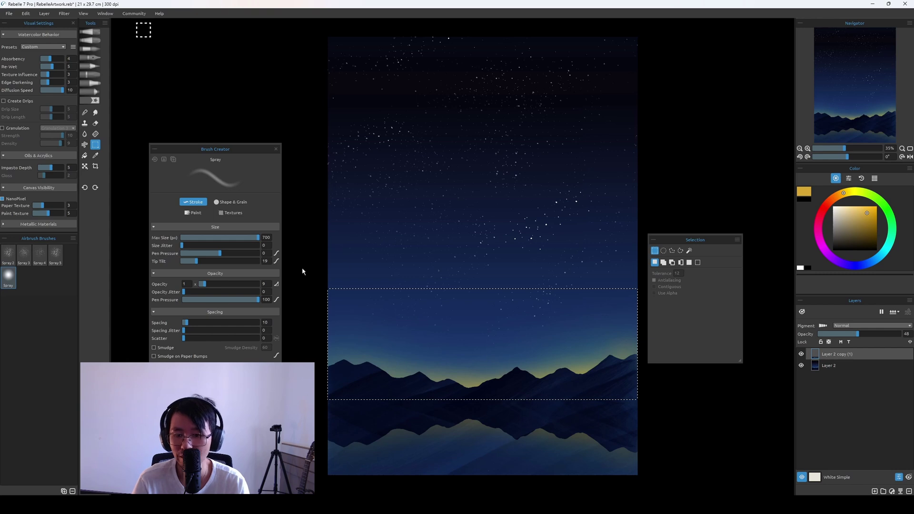
key("ctrl+d")
key("a")
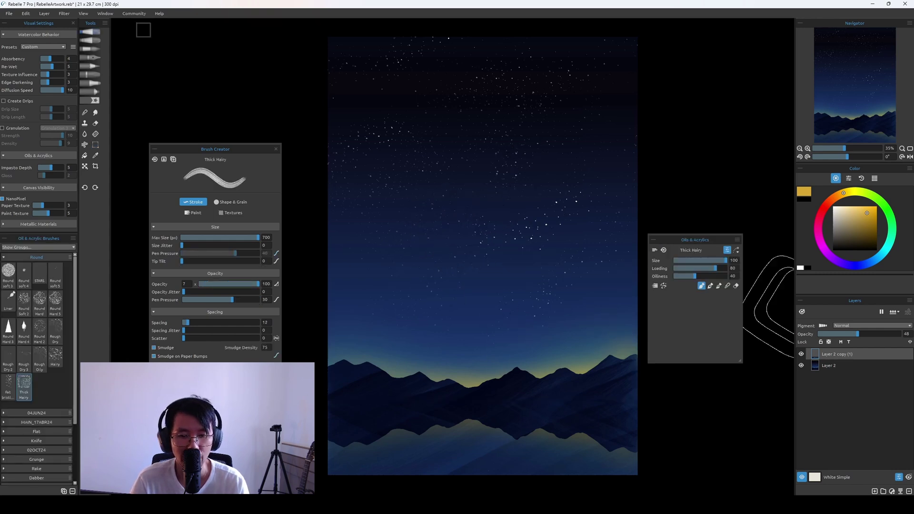
Compare different opacities for the flipped reflection layer and settle on 86
left_click(854, 335)
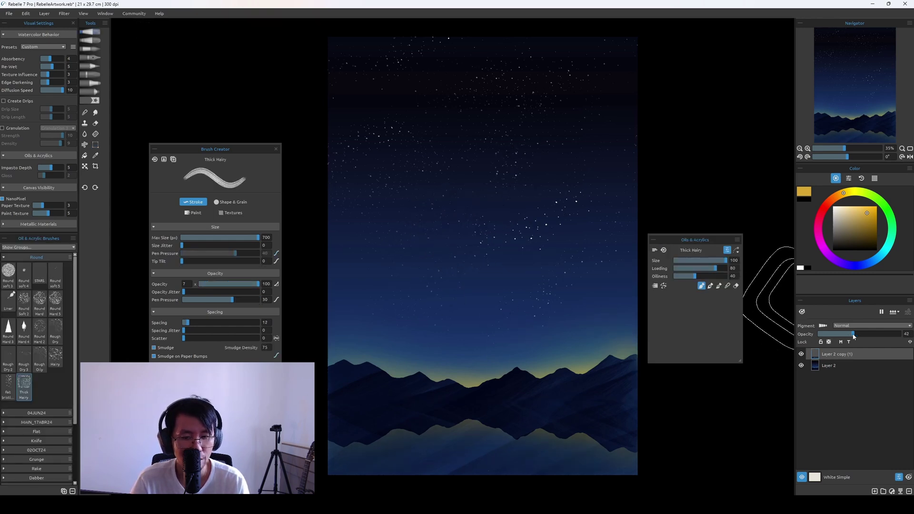
left_click_drag(853, 335, 861, 335)
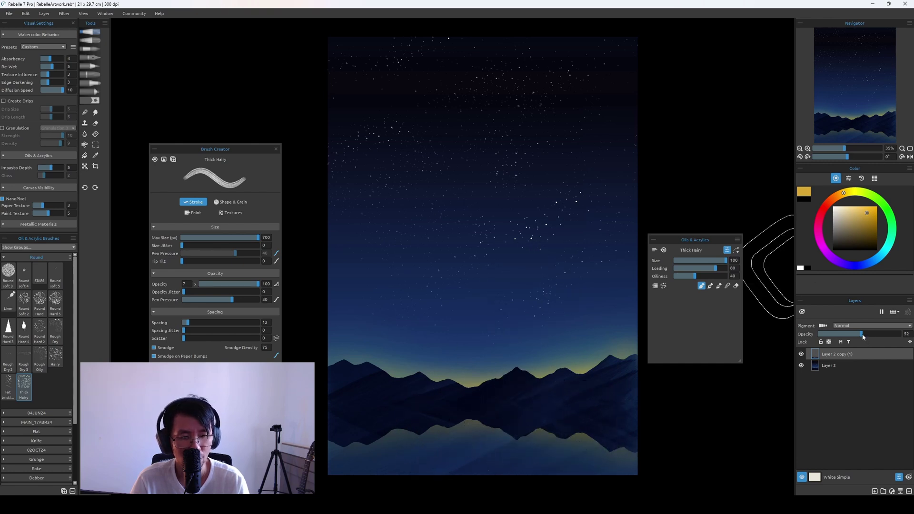
left_click_drag(863, 337, 906, 341)
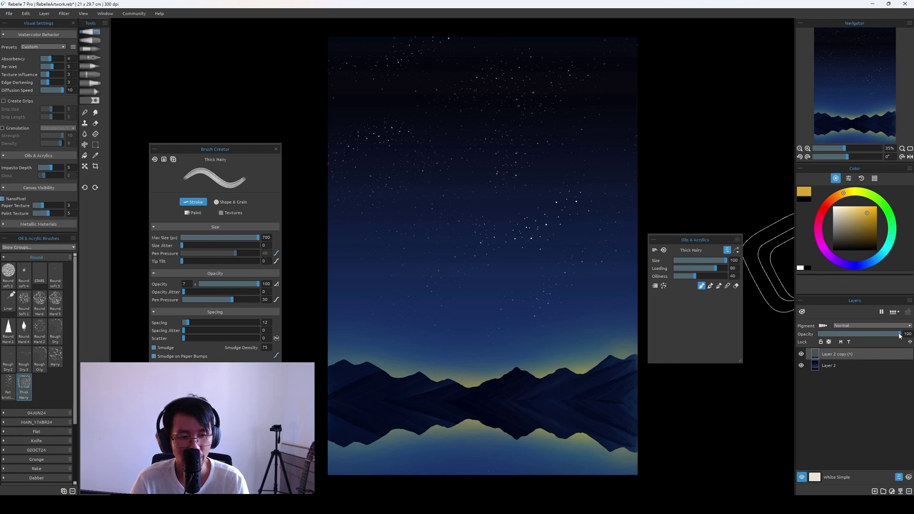
left_click_drag(899, 335, 877, 337)
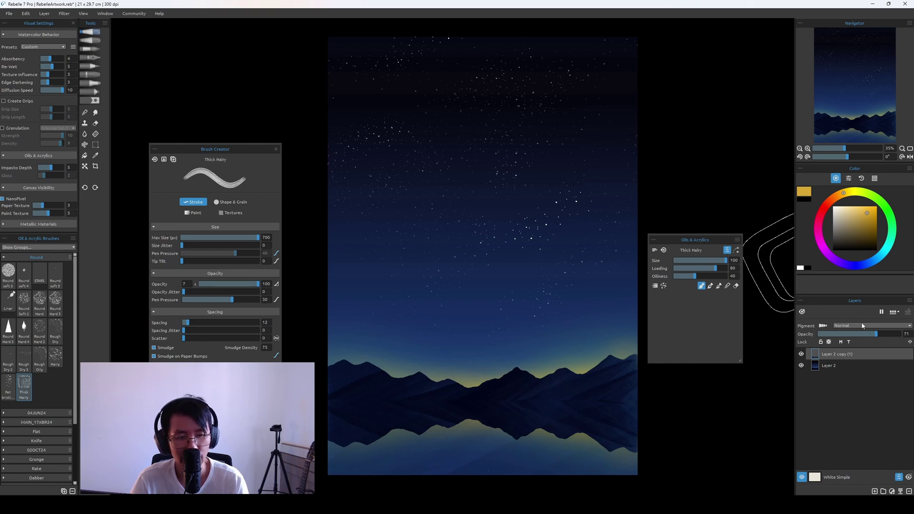
left_click_drag(879, 336, 909, 340)
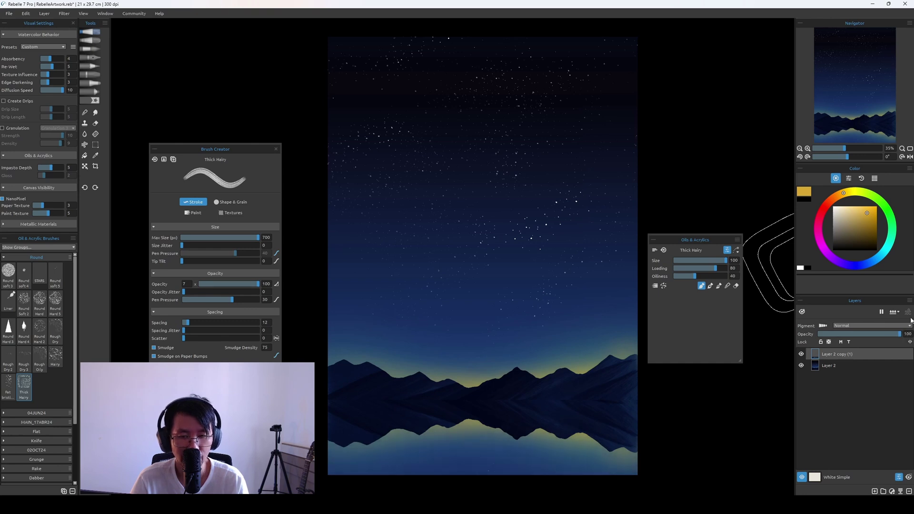
key("ctrl+minus")
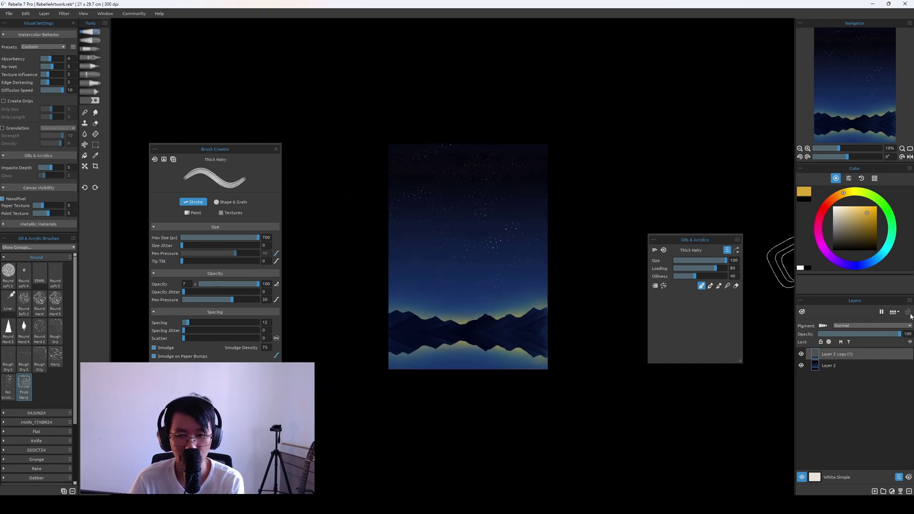
key("ctrl+plus")
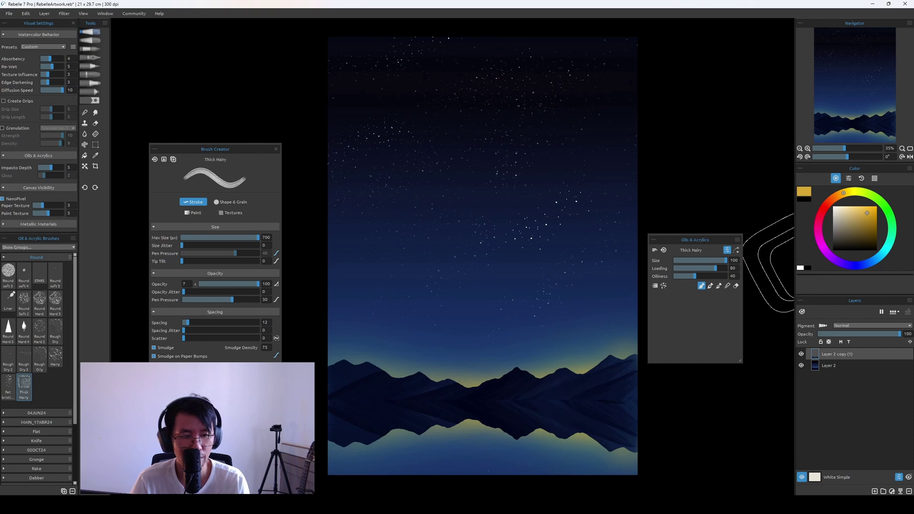
mouse_move(889, 336)
left_mouse_down()
mouse_move(876, 336)
mouse_move(889, 337)
left_mouse_up()
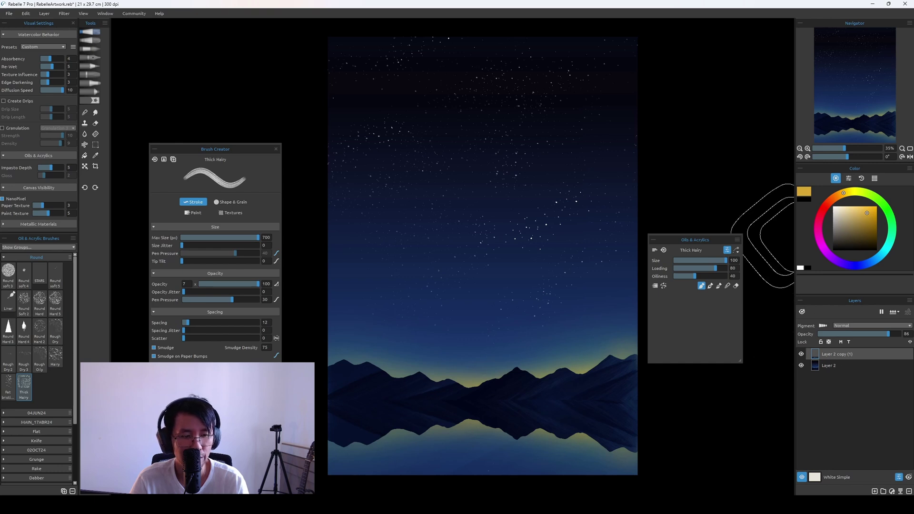
Merge the reflection copy with Layer 2 and add a new empty layer above the result
left_click(856, 366, "shift")
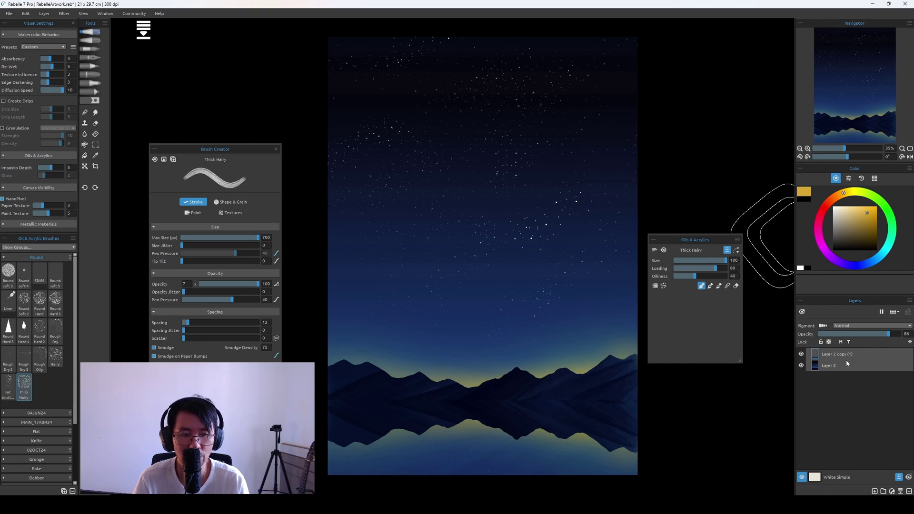
key("ctrl+e")
mouse_move(546, 246)
left_mouse_down()
mouse_move(565, 298)
mouse_move(557, 195)
mouse_move(565, 297)
left_mouse_up()
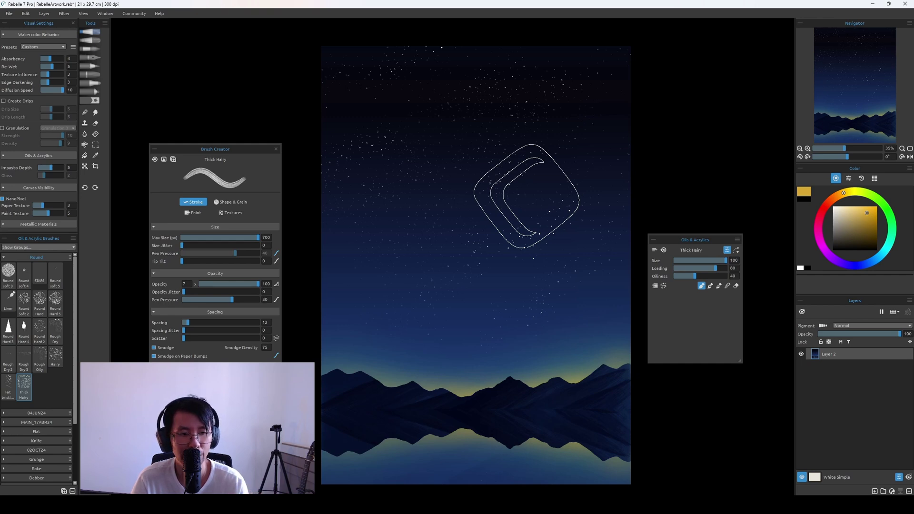
left_click_drag(563, 308, 586, 296)
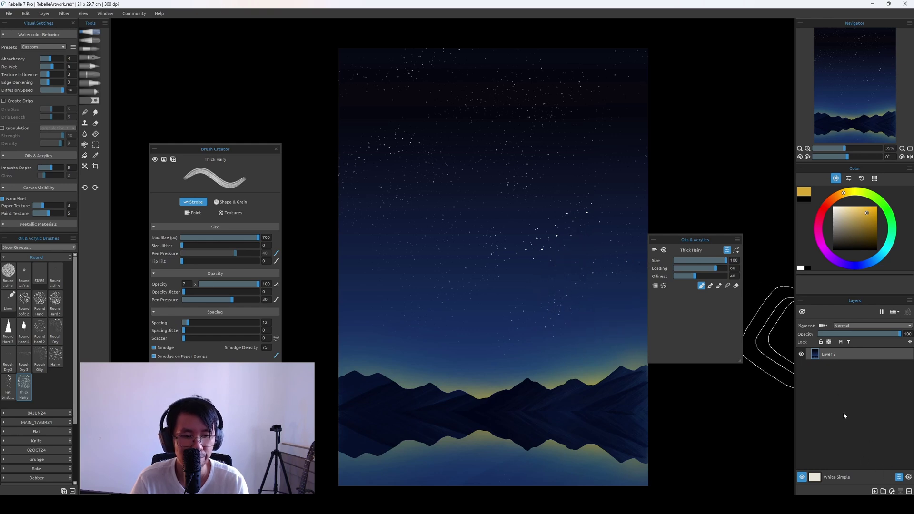
left_click(875, 490)
mouse_move(576, 306)
left_mouse_down()
mouse_move(574, 313)
mouse_move(563, 306)
left_mouse_up()
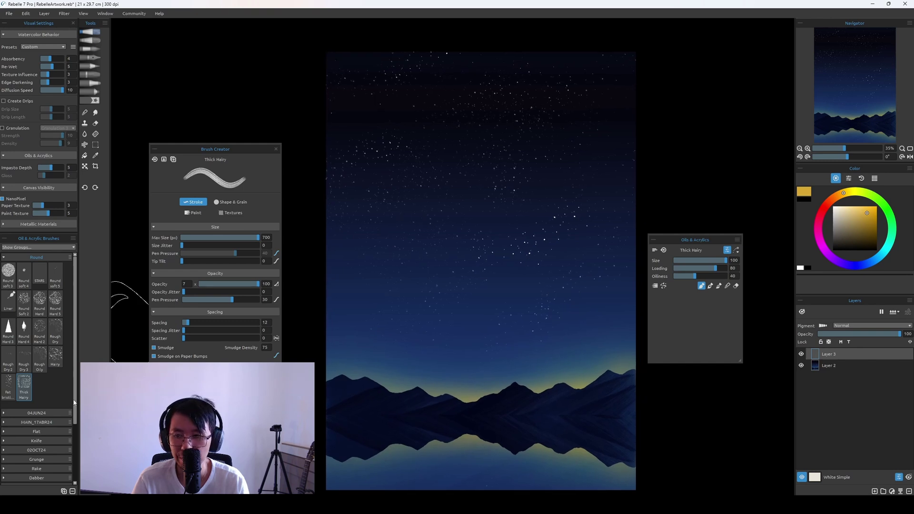
Try scattering bright yellow stars over the sky with the STARS brush, and undo them
left_click_drag(74, 402, 75, 460)
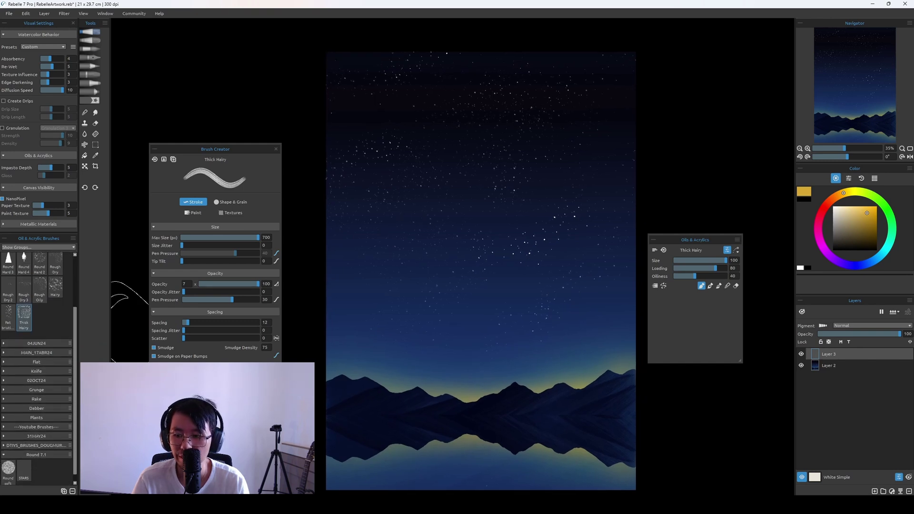
left_click(25, 466)
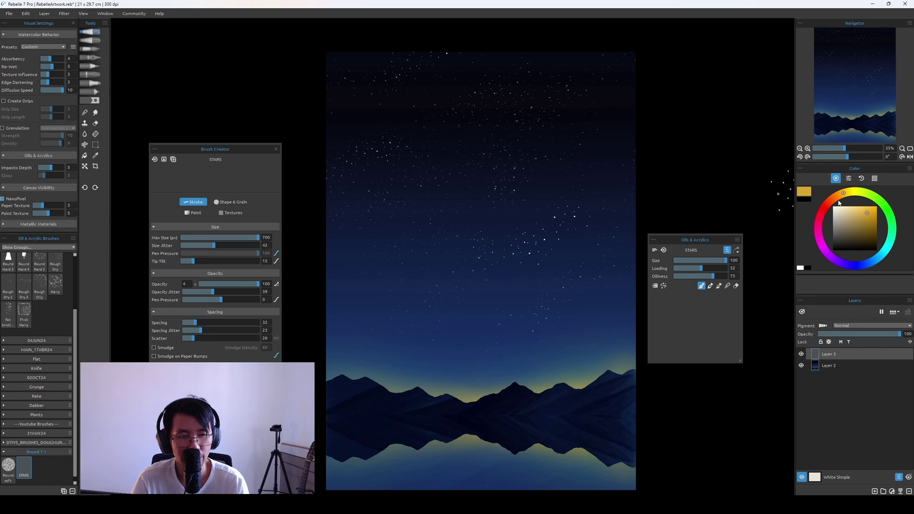
left_click(875, 207)
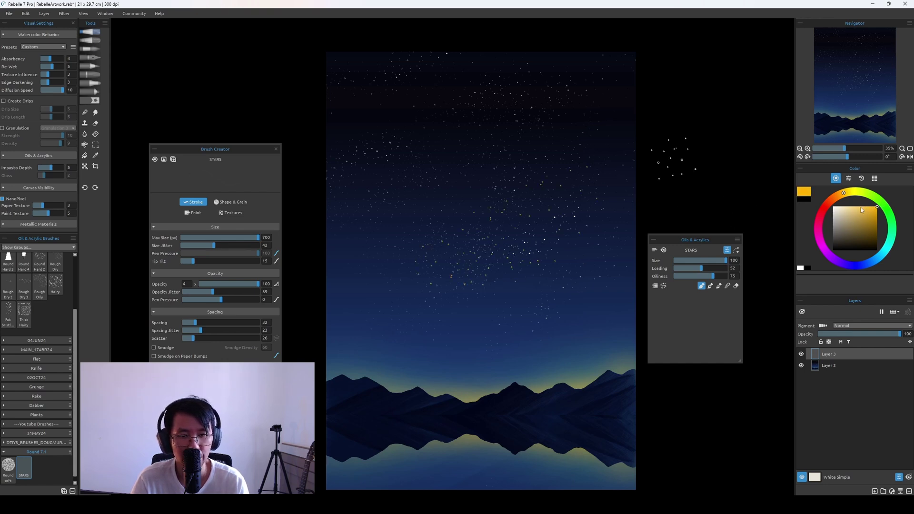
key("ctrl+z")
Switch the paint colour to white, try scattering stars over the sky, and undo all of those strokes
left_click(833, 207)
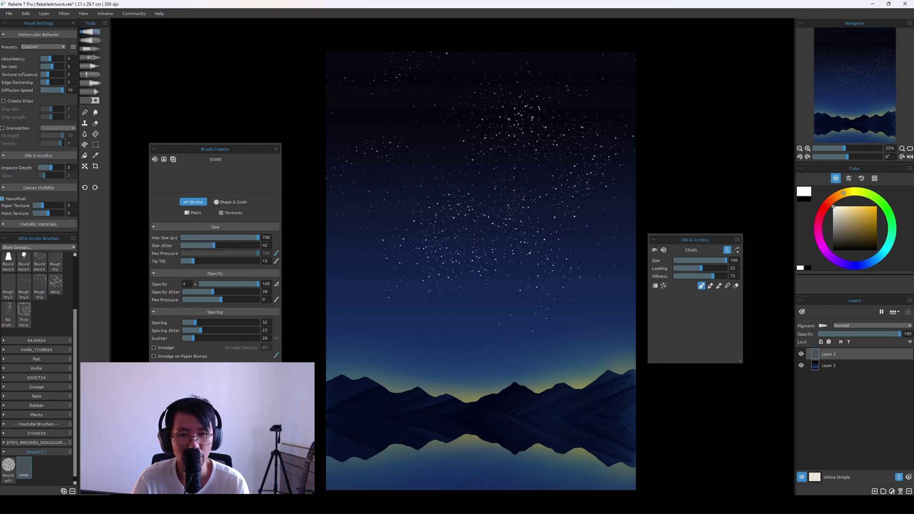
key("ctrl+z")
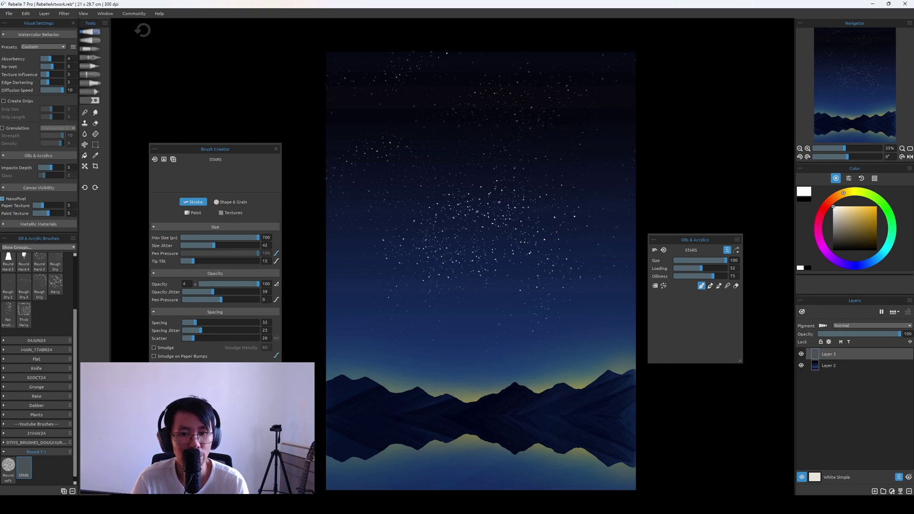
key("ctrl+z")
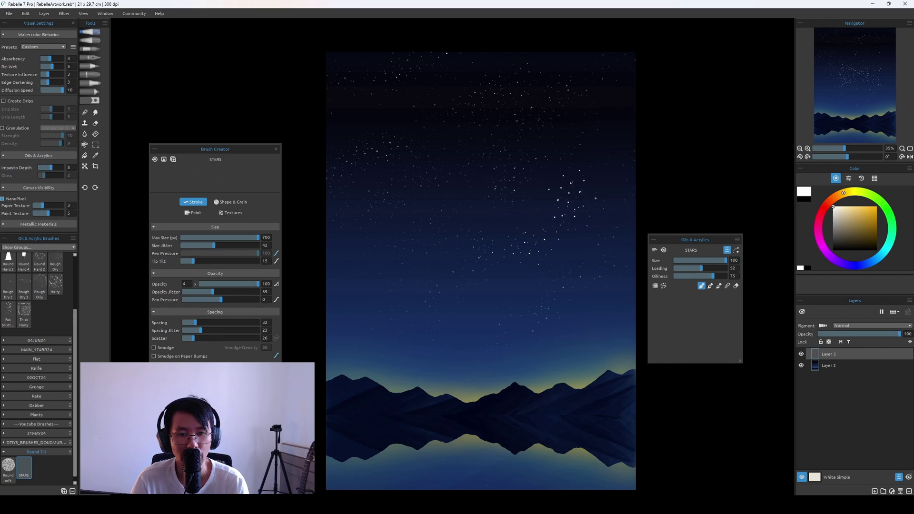
mouse_move(614, 169)
left_mouse_down()
mouse_move(624, 157)
mouse_move(610, 164)
left_mouse_up()
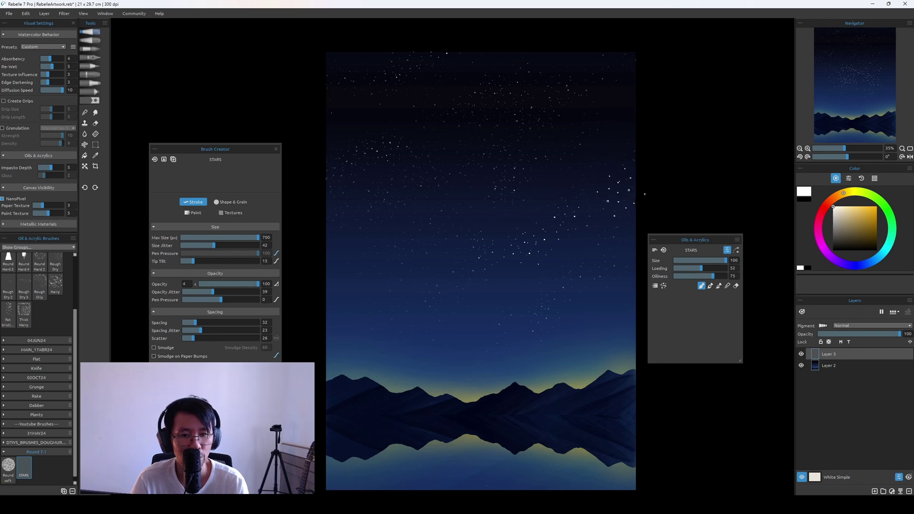
key("ctrl+z")
key("ctrl+z")
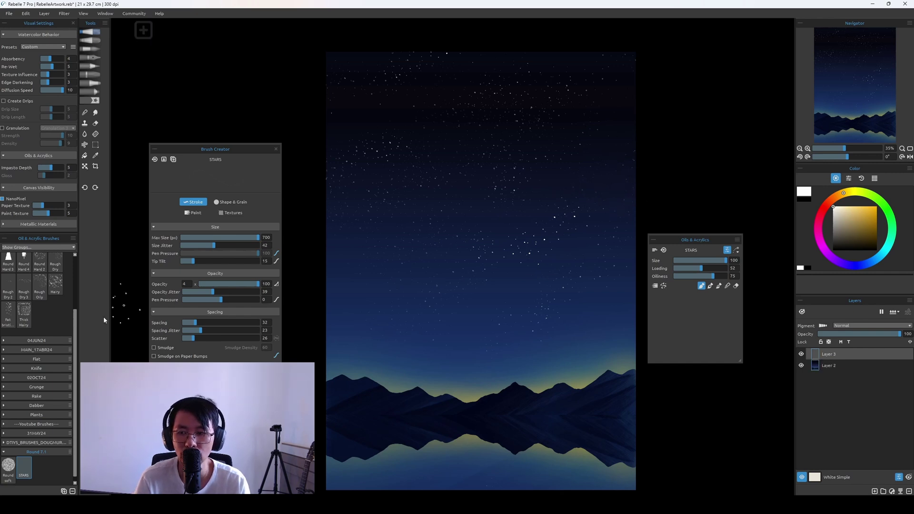
Choose the Round soft brush and reset its pen pressure size curve to a linear diagonal
left_click(12, 468)
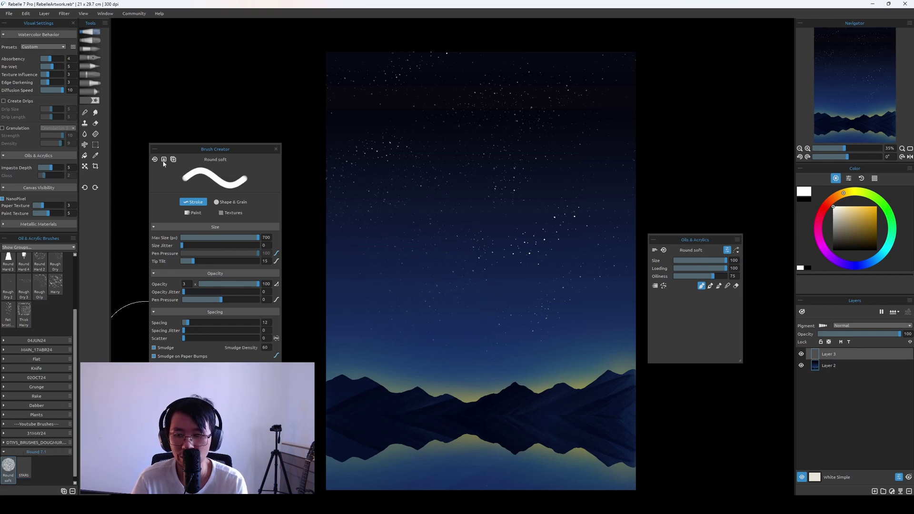
left_click(277, 253)
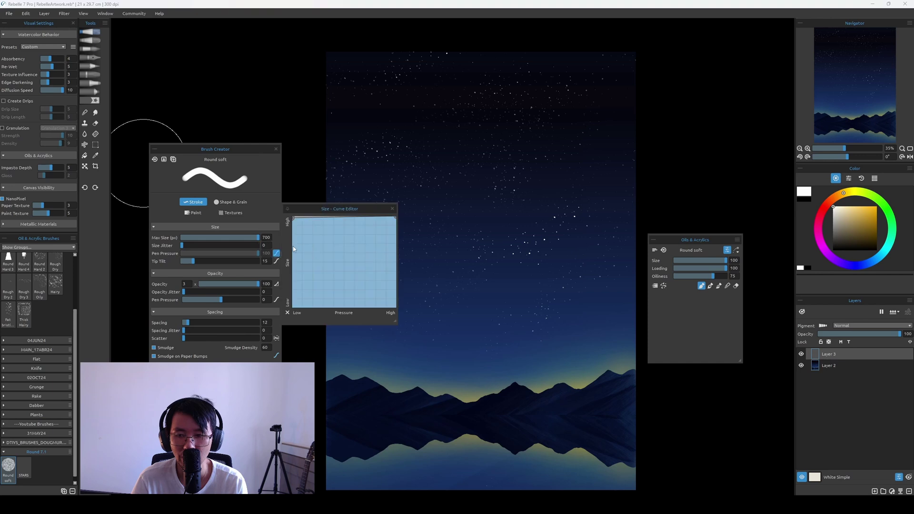
left_click(287, 313)
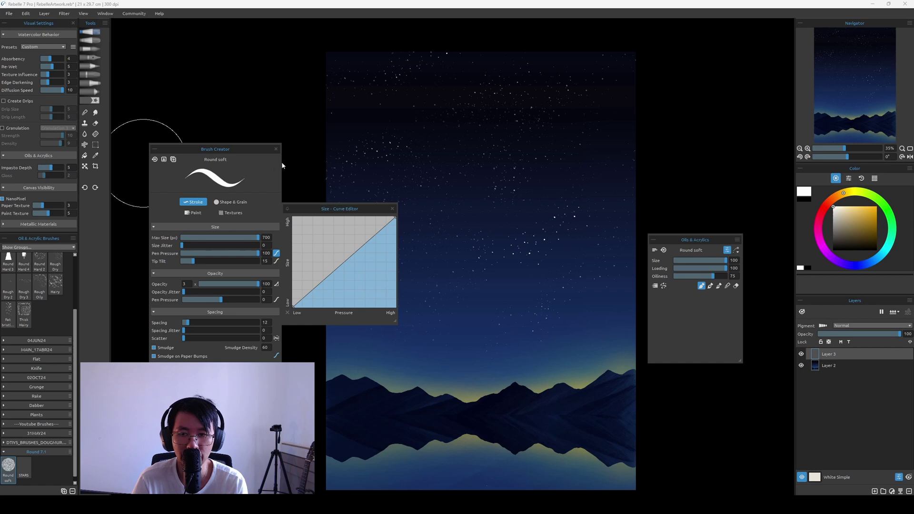
left_click(392, 208)
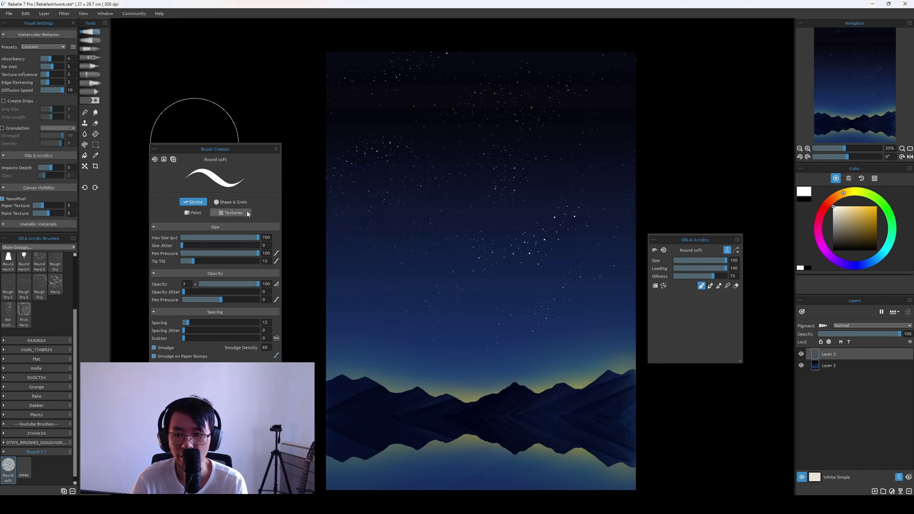
Set the Round soft brush's opacity multiplier to 35
left_click(185, 284)
type("17")
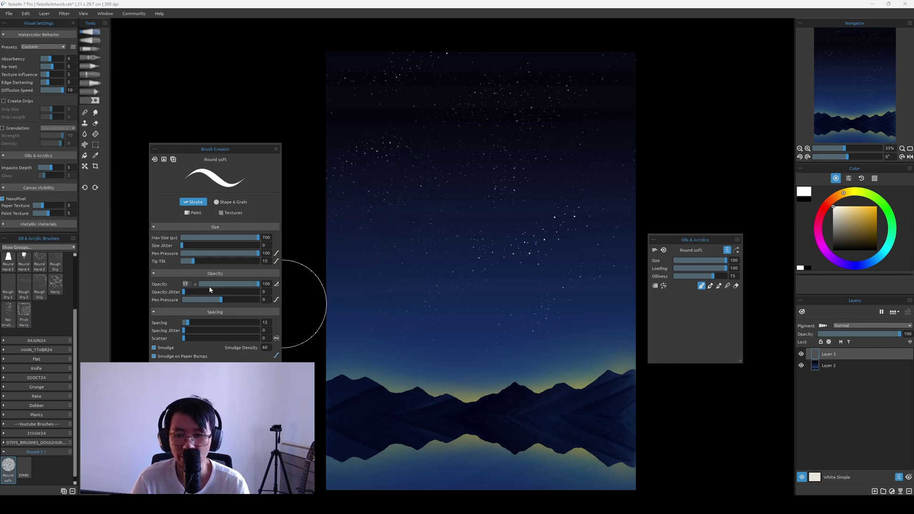
left_click_drag(219, 290, 225, 288)
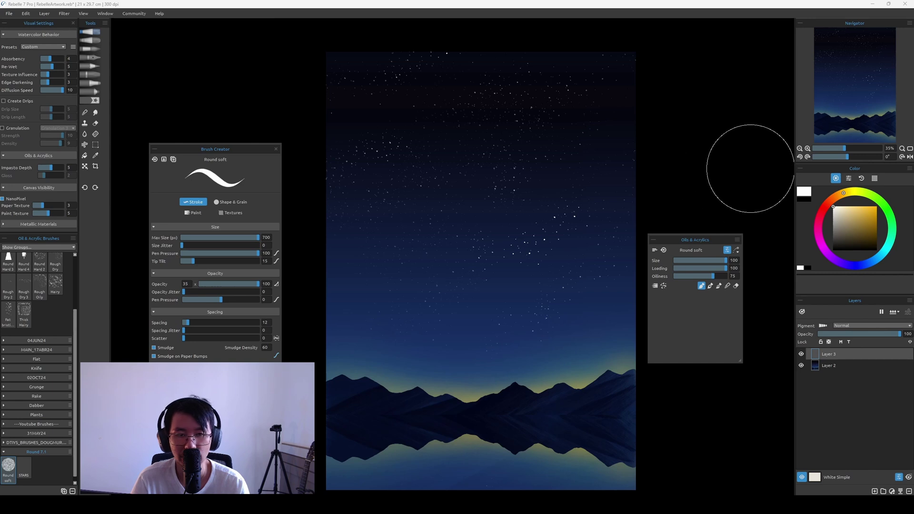
Shrink the Round soft brush to size 9, trying smaller and larger sizes over the sky
key("bracketleft")
key("bracketleft")
key("bracketleft")
key("bracketleft")
key("bracketleft")
key("bracketleft")
key("bracketleft")
key("bracketleft")
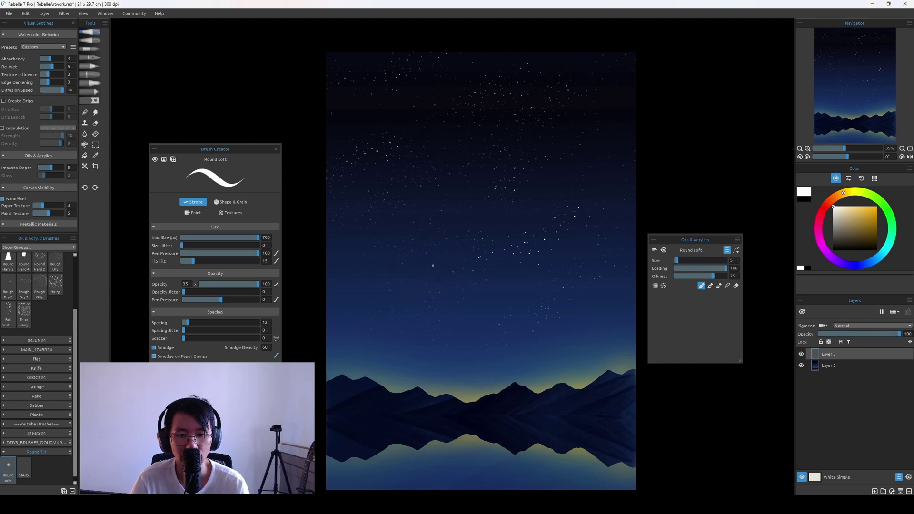
key("bracketright")
key("bracketright")
key("bracketright")
key("bracketright")
key("bracketright")
key("bracketright")
key("bracketleft")
key("bracketleft")
key("bracketleft")
key("bracketleft")
key("bracketleft")
key("bracketleft")
key("bracketleft")
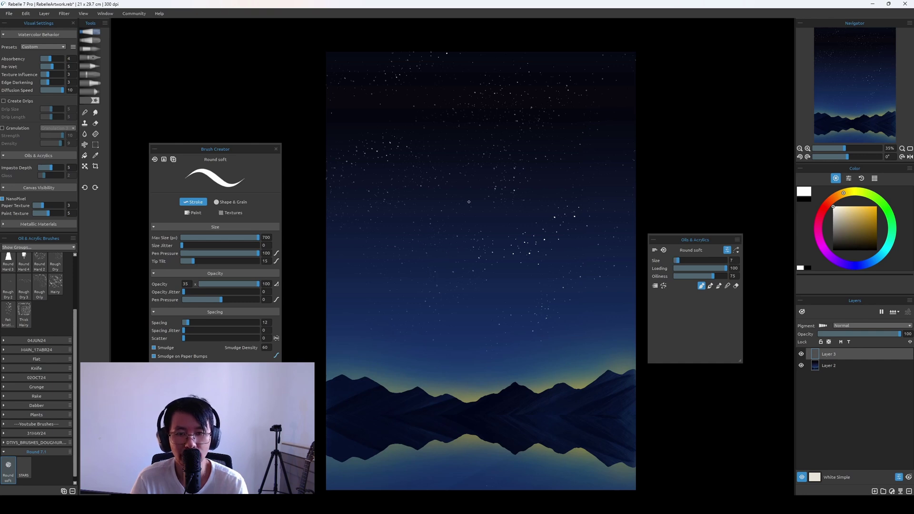
key("bracketright")
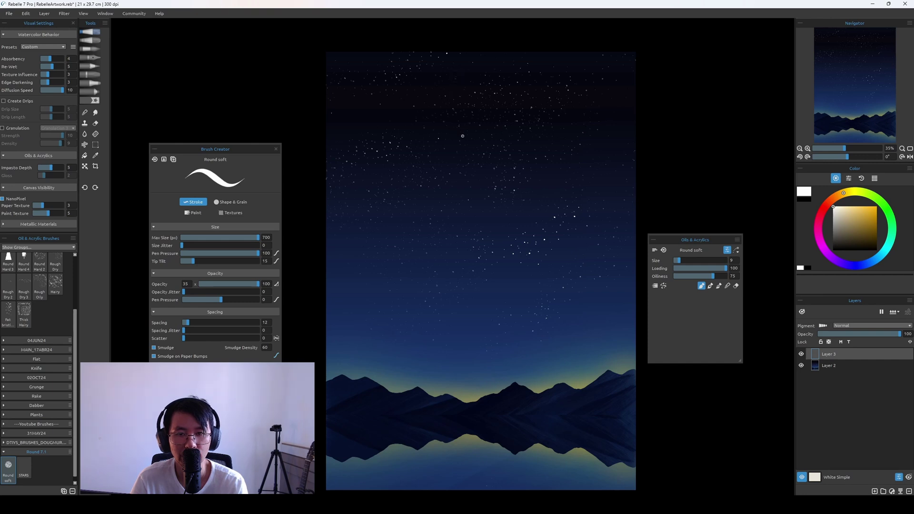
Enlarge the Round soft brush to size 60, test it with one white dab in the upper sky, and undo the dab
key("bracketright")
key("bracketright")
key("bracketright")
key("bracketright")
key("bracketright")
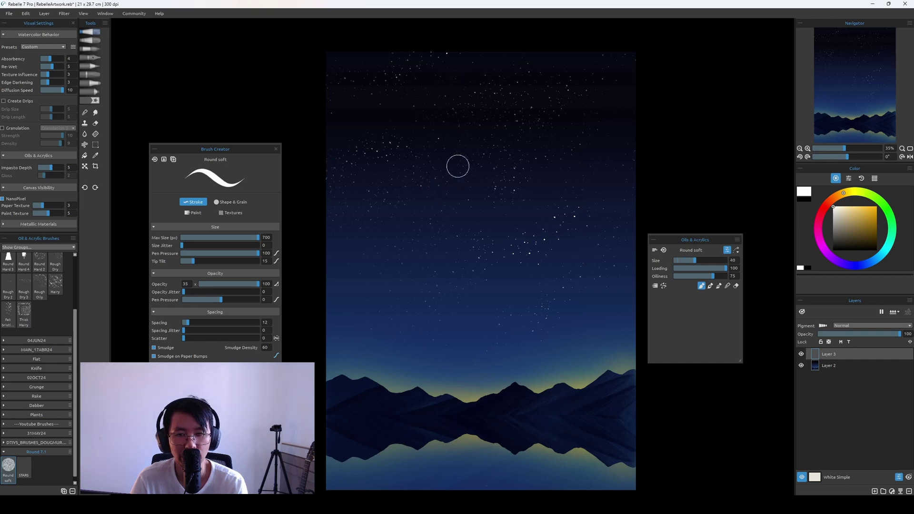
key("bracketright")
key("bracketright")
key("bracketright")
left_click(481, 120)
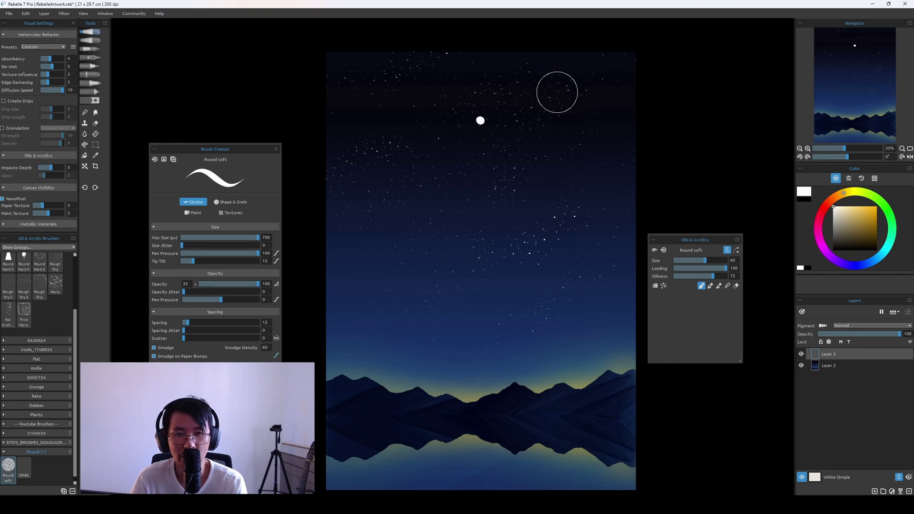
key("ctrl+z")
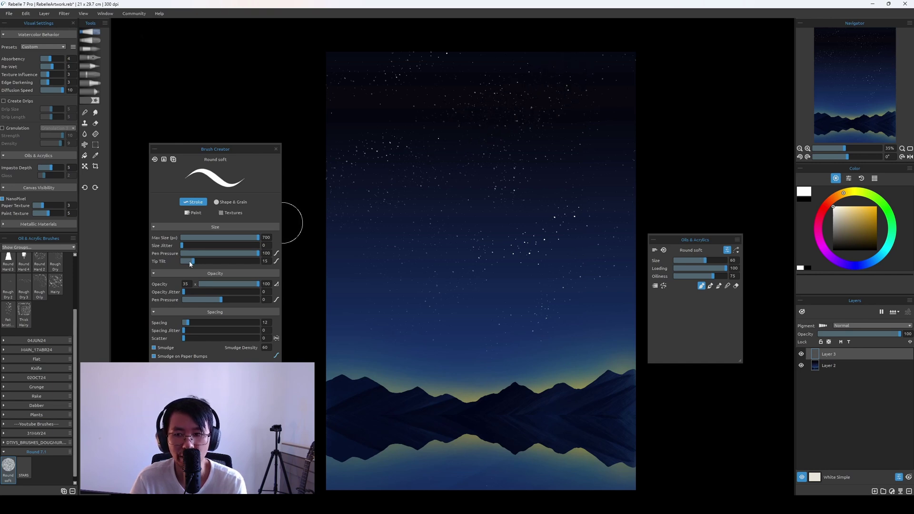
Set the Round soft brush's Tip Tilt to 0, undo the test dab, and open its shape and grain settings
left_click_drag(190, 260, 173, 260)
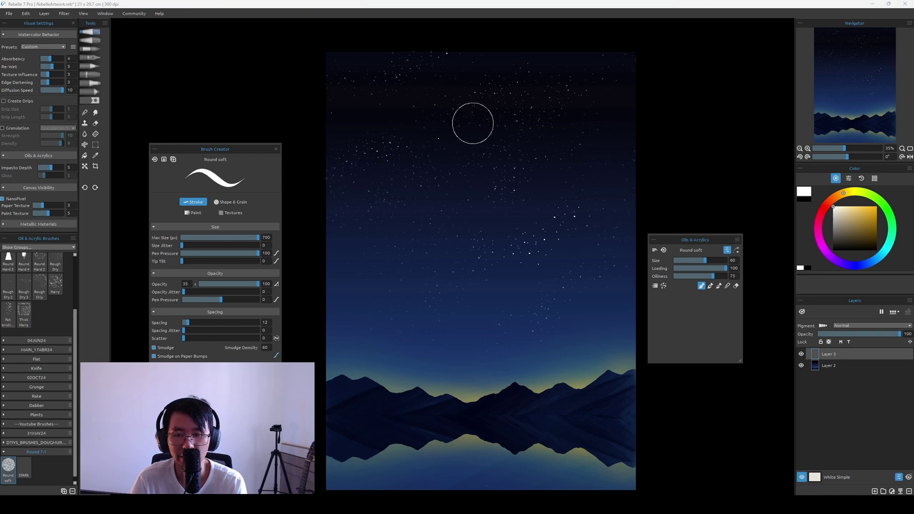
key("ctrl+z")
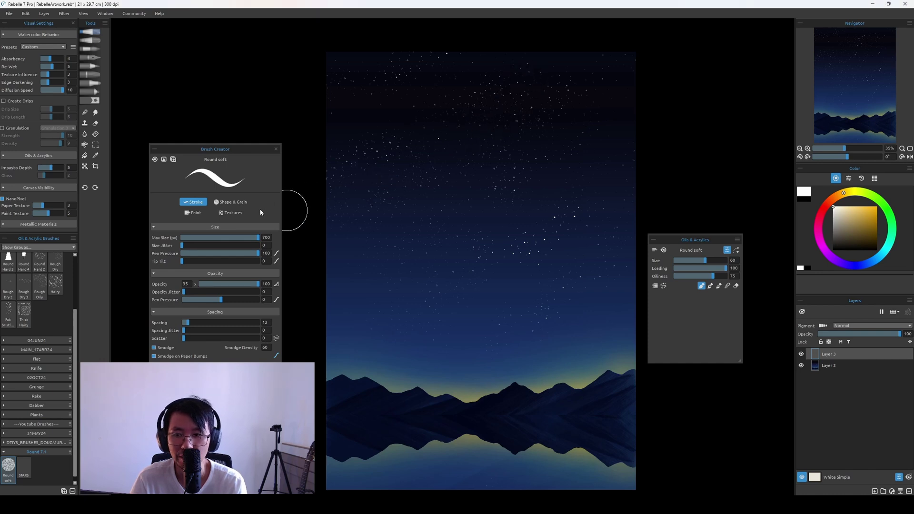
left_click(230, 204)
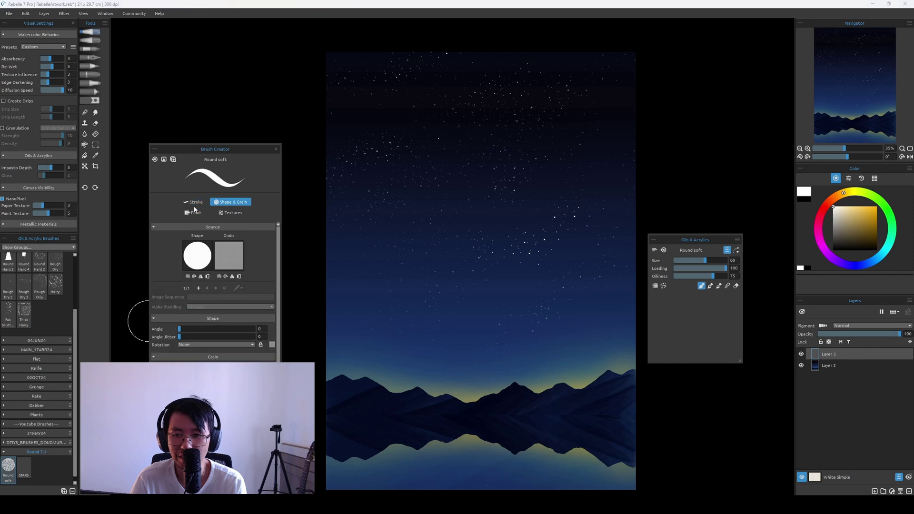
Change the Round soft brush's grain to plain white and set its maximum impasto height and maximum impasto smudge to 0
left_click(235, 256)
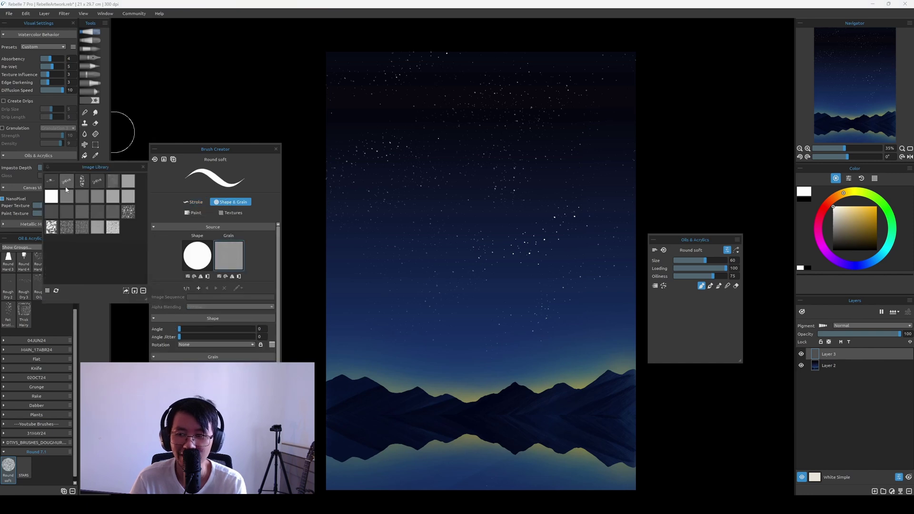
left_click(52, 196)
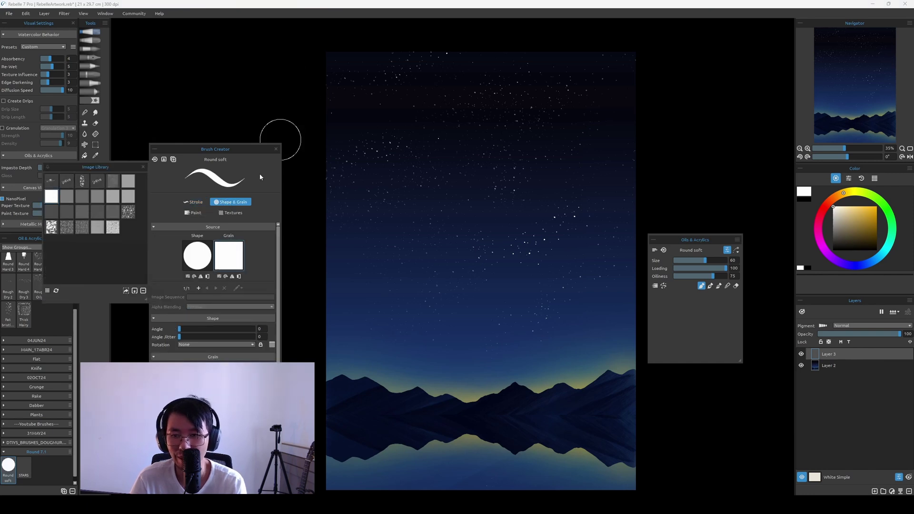
left_click(196, 213)
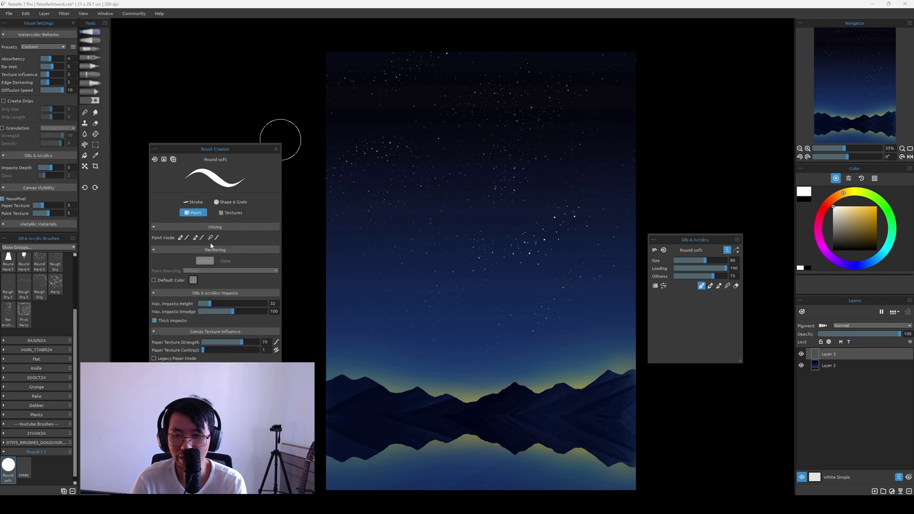
left_click_drag(233, 312, 190, 308)
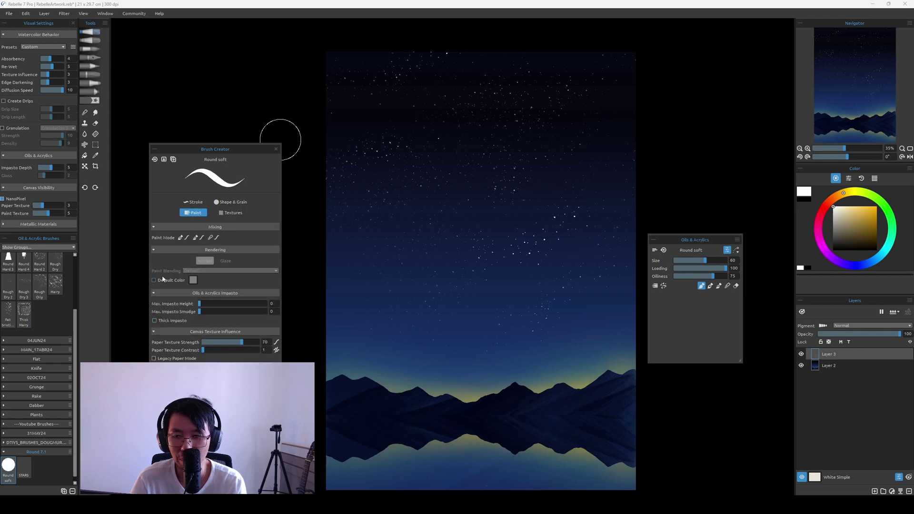
left_click(195, 204)
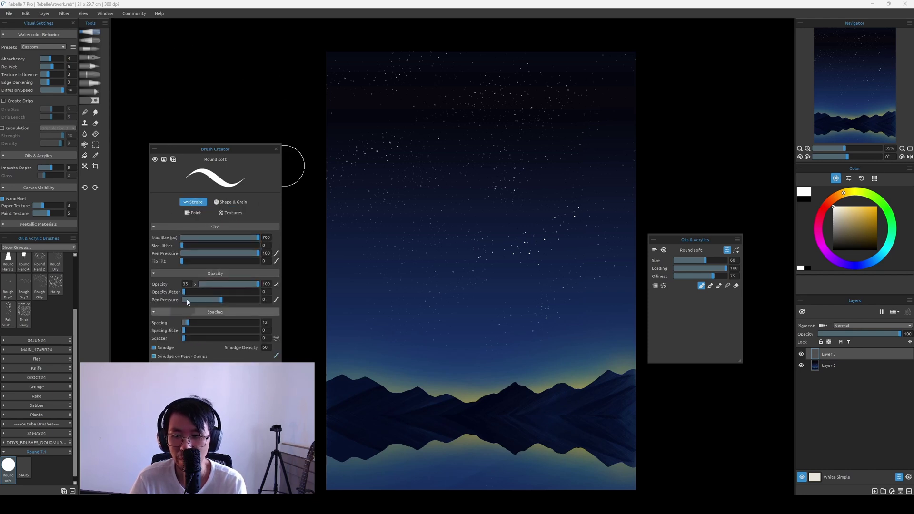
Test the Round soft brush with white dabs in the upper sky, enlarging it to size 90, and undo the dabs
left_click(493, 111)
key("ctrl+z")
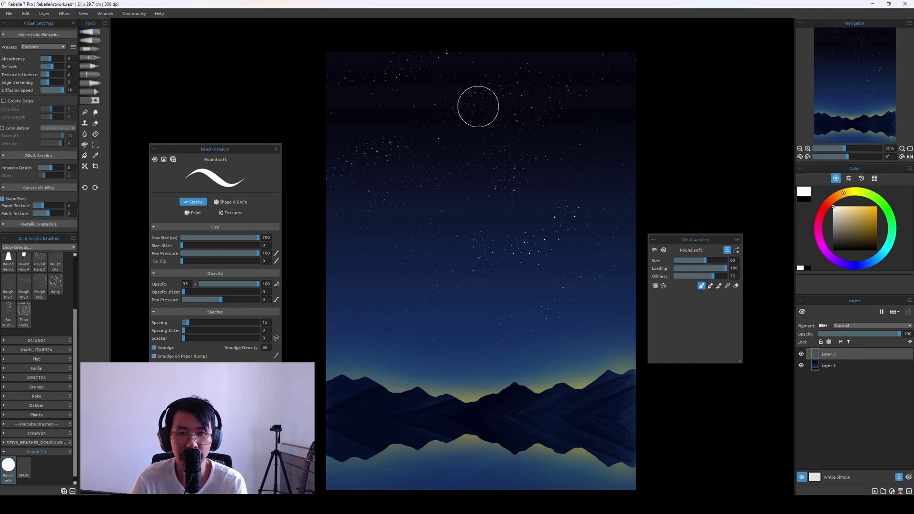
key("bracketright")
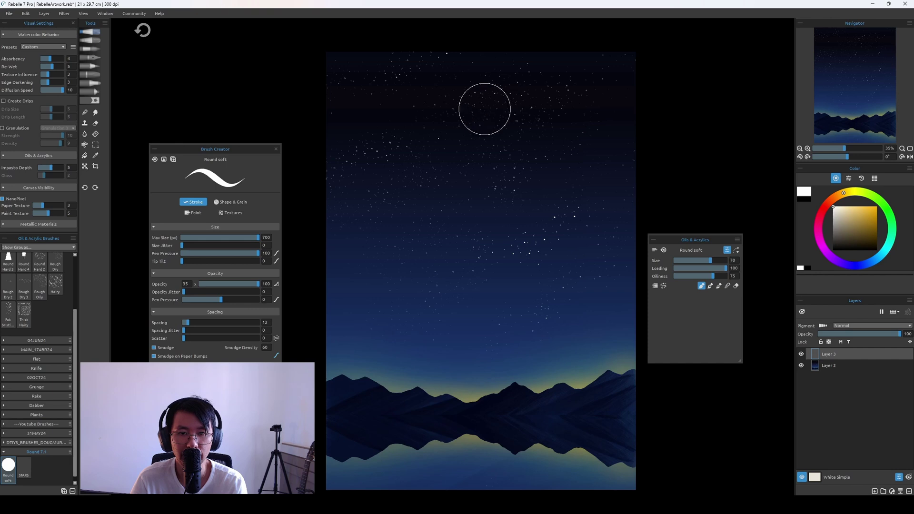
key("bracketright")
key("bracketright")
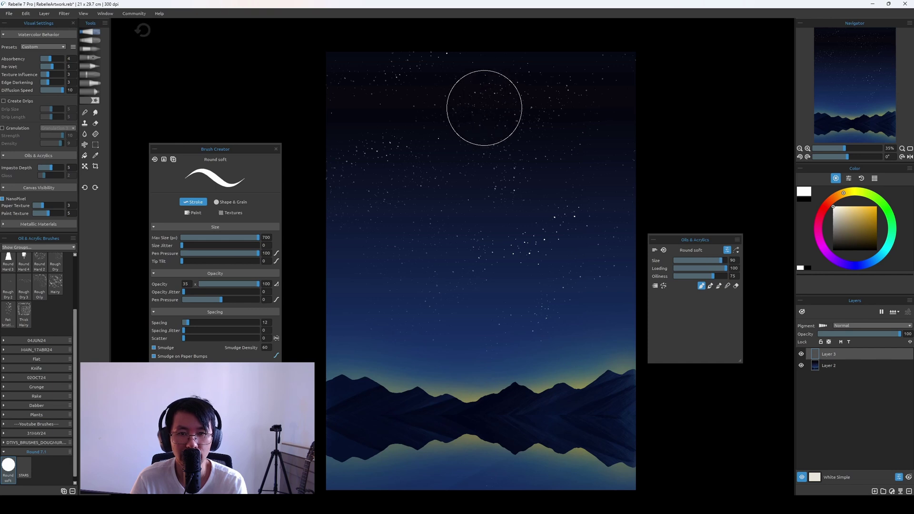
left_click(484, 107)
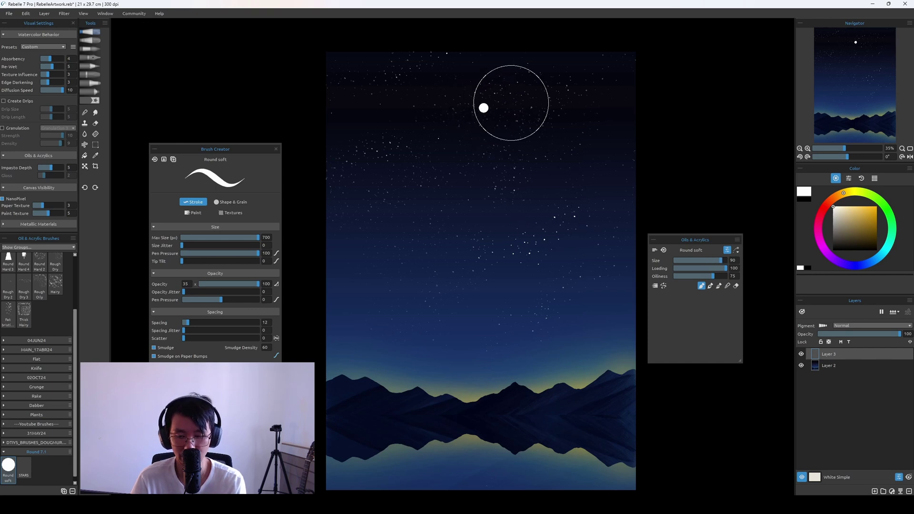
scroll(511, 103, "down", 1)
scroll(511, 103, "down", 2)
scroll(511, 103, "up", 4)
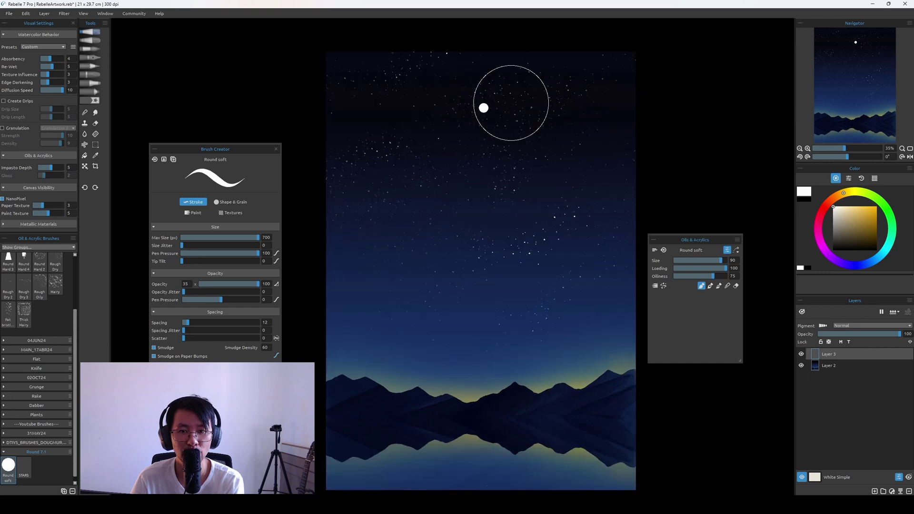
key("ctrl+z")
Shrink the Round soft brush to size 40, undo a test dab, and paint a white moon dab at size 45
key("bracketleft")
key("bracketleft")
key("bracketleft")
key("bracketleft")
key("bracketleft")
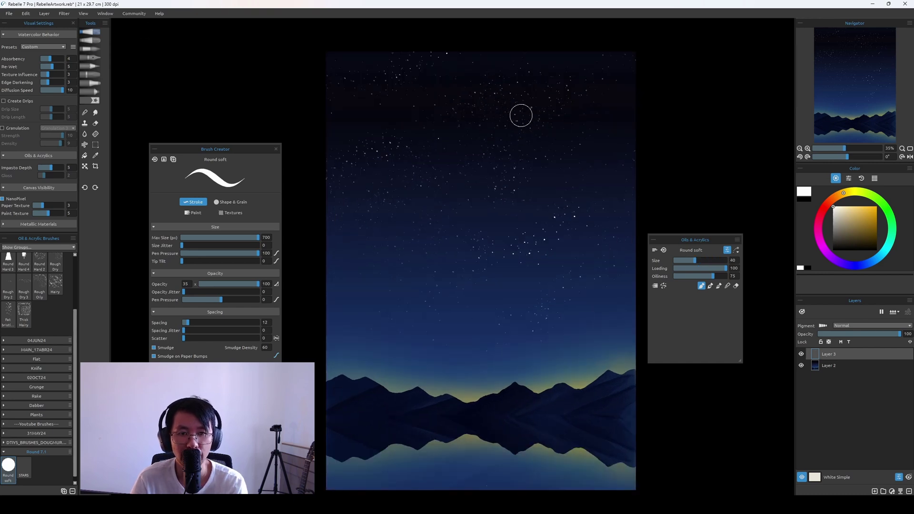
left_click(521, 115)
key("ctrl+z")
key("bracketright")
left_click(526, 135)
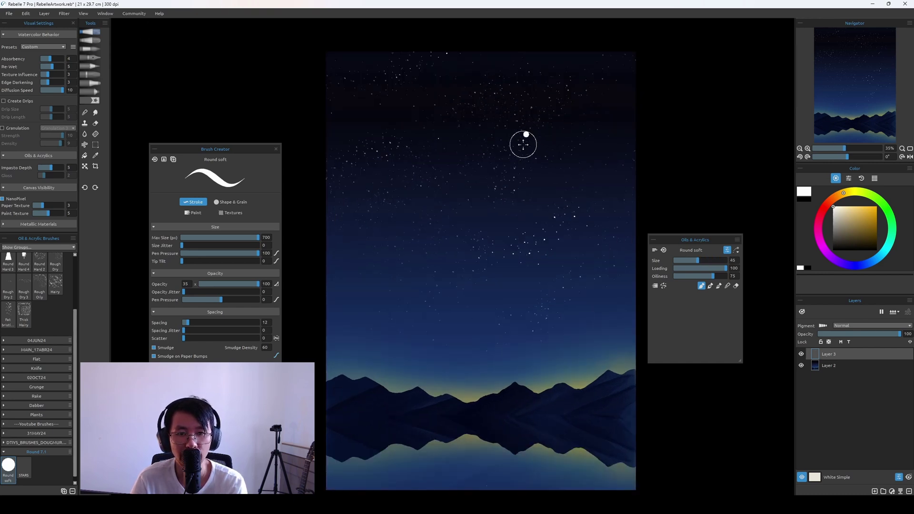
key("ctrl+minus")
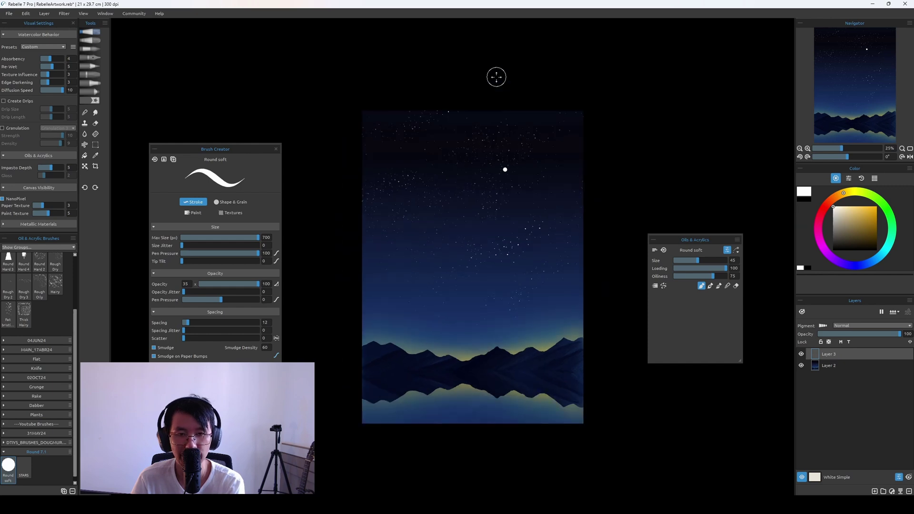
key("ctrl+plus")
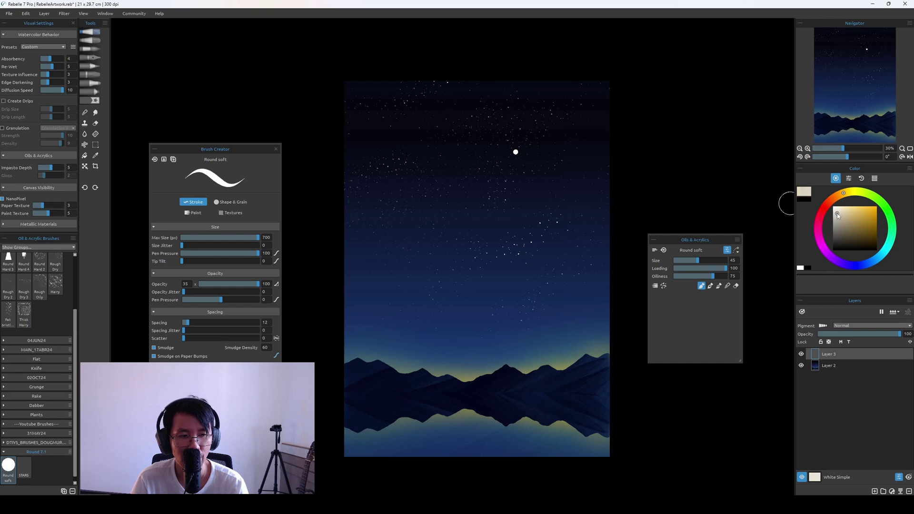
Undo the white moon dab and paint a pale off-white moon in the upper sky with the Round soft brush at size 60
key("ctrl+z")
key("ctrl+z")
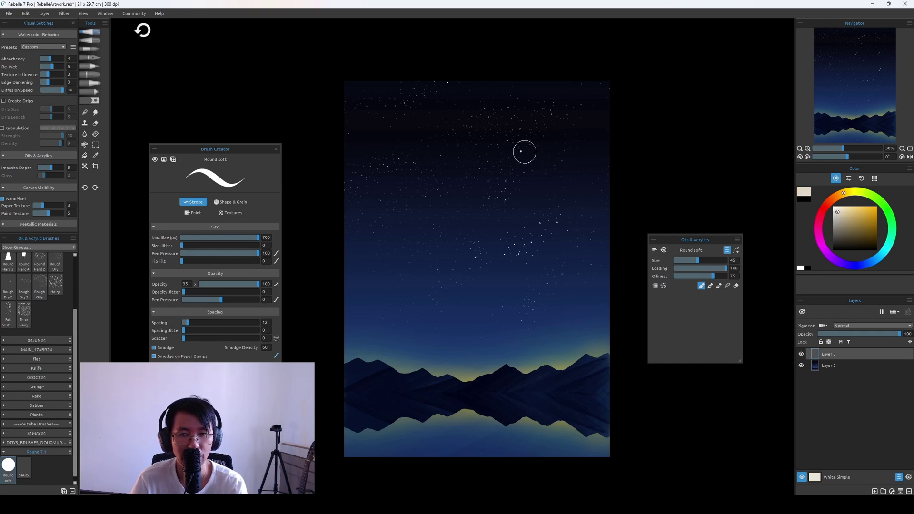
key("bracketright")
key("bracketright")
key("bracketright")
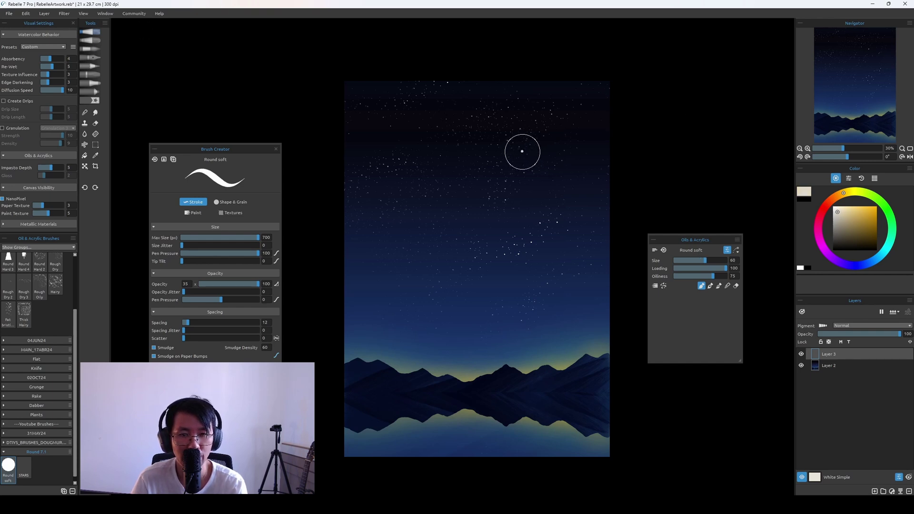
left_click(522, 151)
Shrink the Round soft brush to size 16
key("bracketleft")
key("bracketleft")
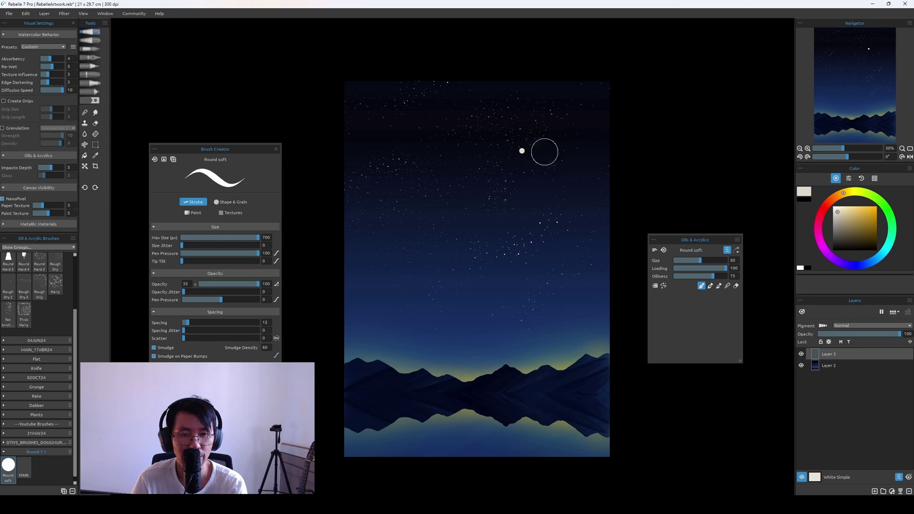
key("bracketleft")
key("bracketleft")
key("bracketleft")
key("bracketleft")
key("bracketleft")
key("bracketleft")
key("bracketleft")
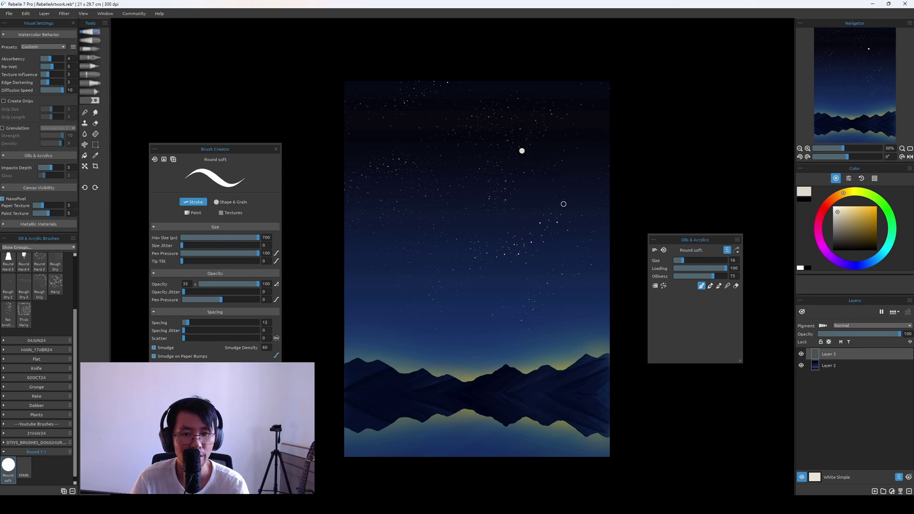
key("ctrl+plus")
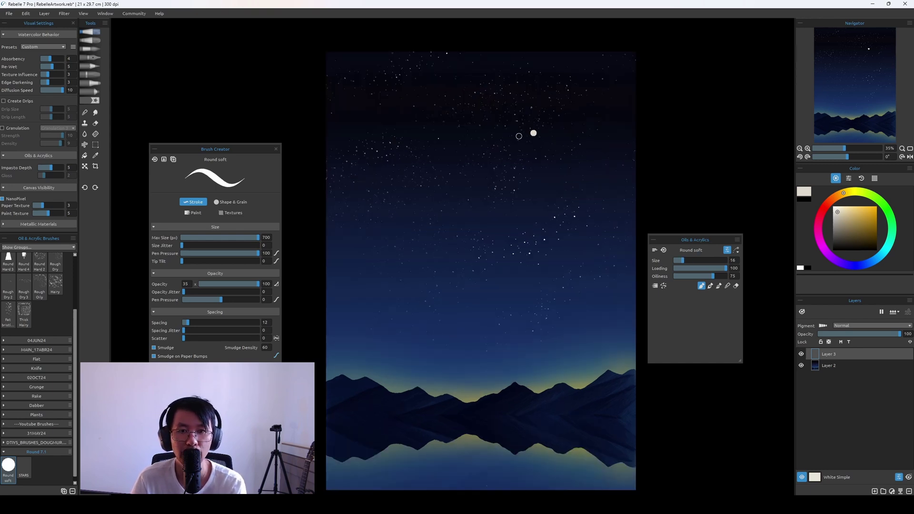
mouse_move(595, 245)
left_mouse_down()
mouse_move(593, 229)
mouse_move(605, 258)
mouse_move(589, 261)
left_mouse_up()
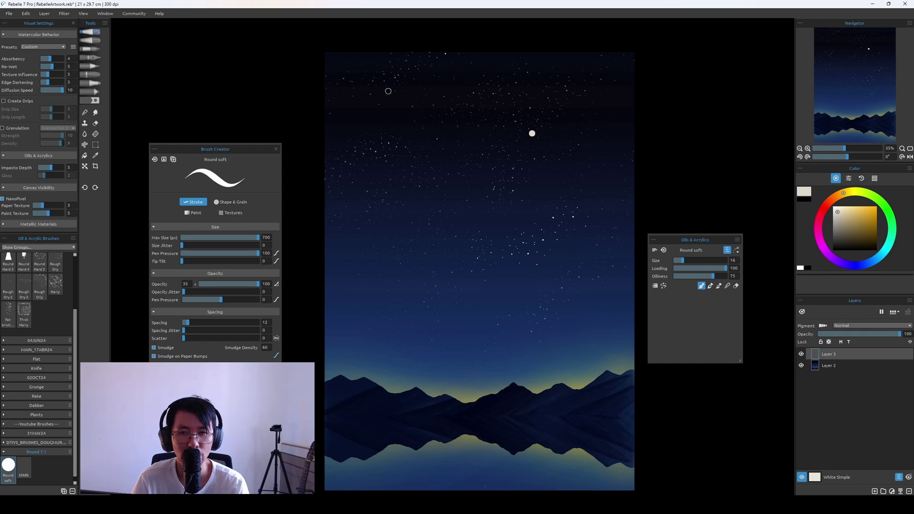
Merge the moon layer with the landscape layer below and add a new empty layer above it
scroll(335, 214, "down", 3)
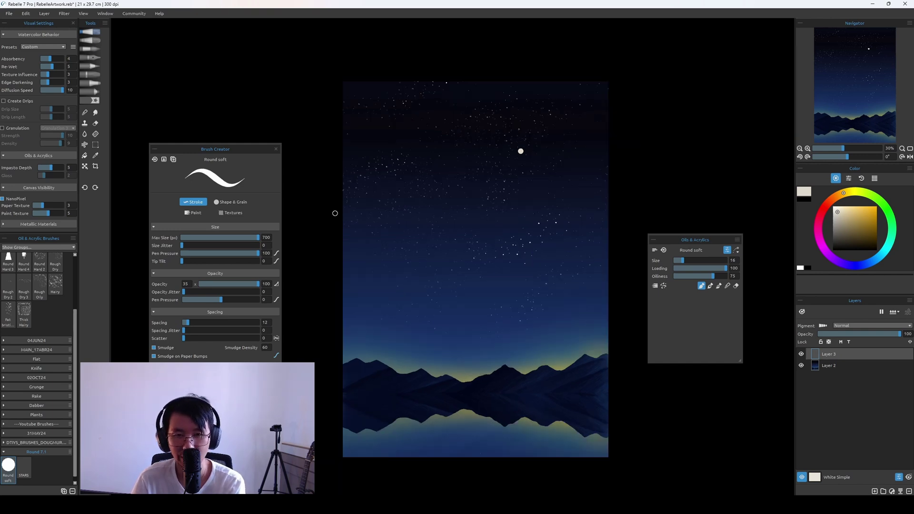
scroll(335, 213, "up", 1)
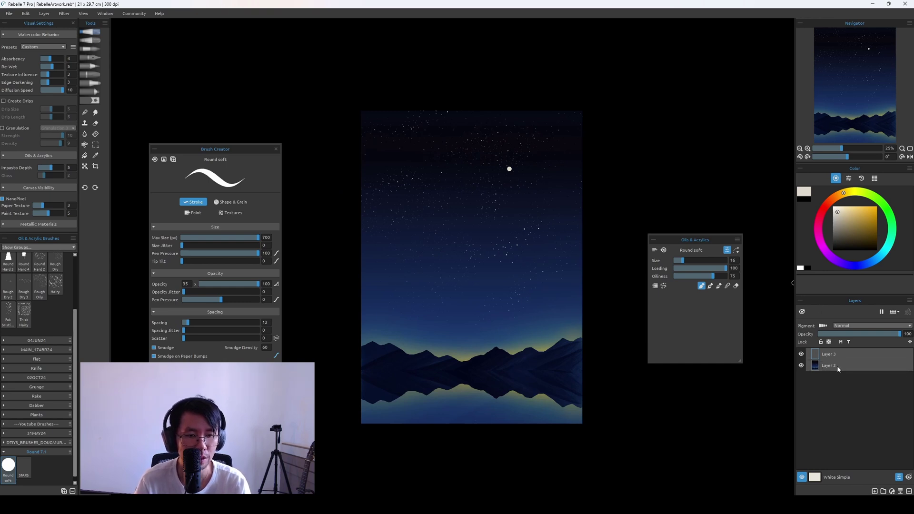
key("ctrl+e")
key("ctrl+shift+n")
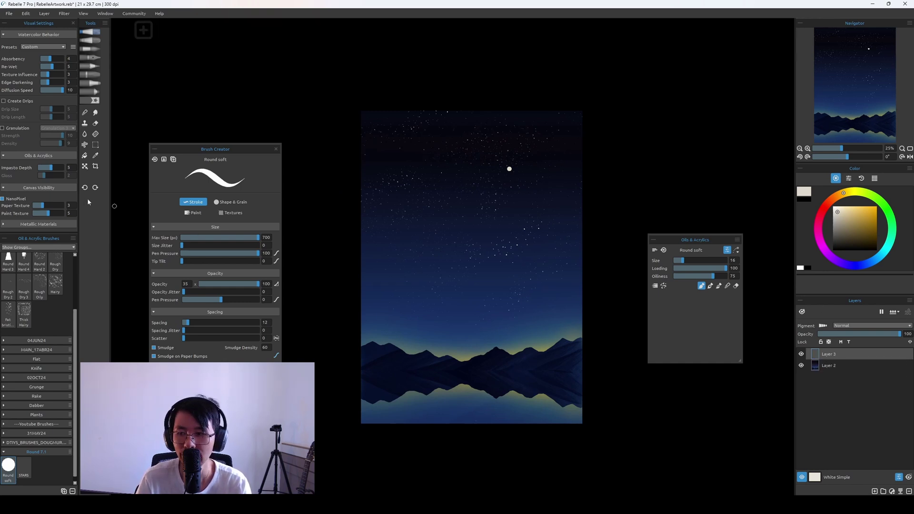
Switch to the Spray airbrush, set its size to 100, and choose black as the paint colour
left_click(94, 95)
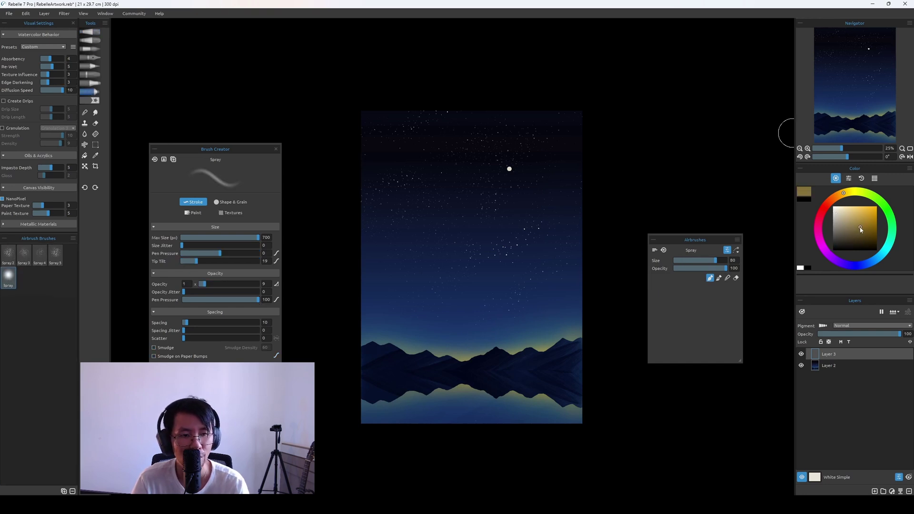
key("bracketright")
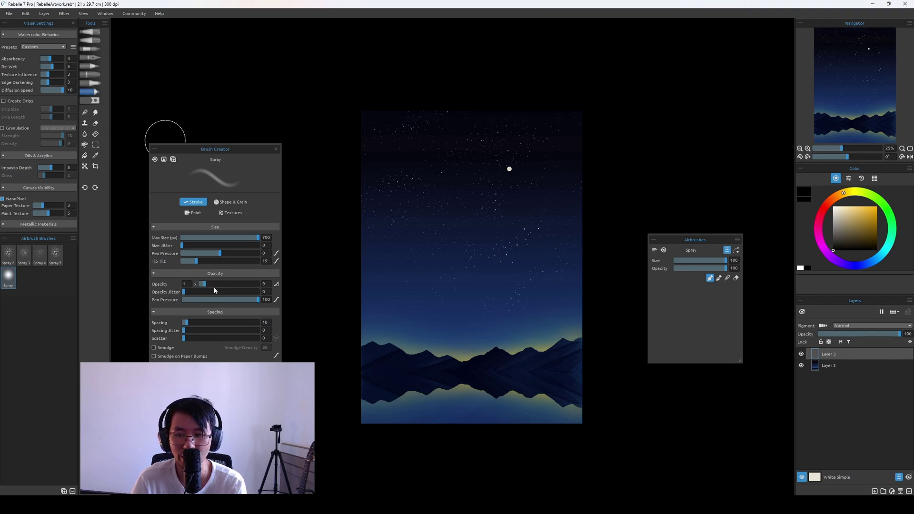
Raise the Spray brush's opacity to 100 and undo the test strokes
left_click_drag(209, 287, 286, 284)
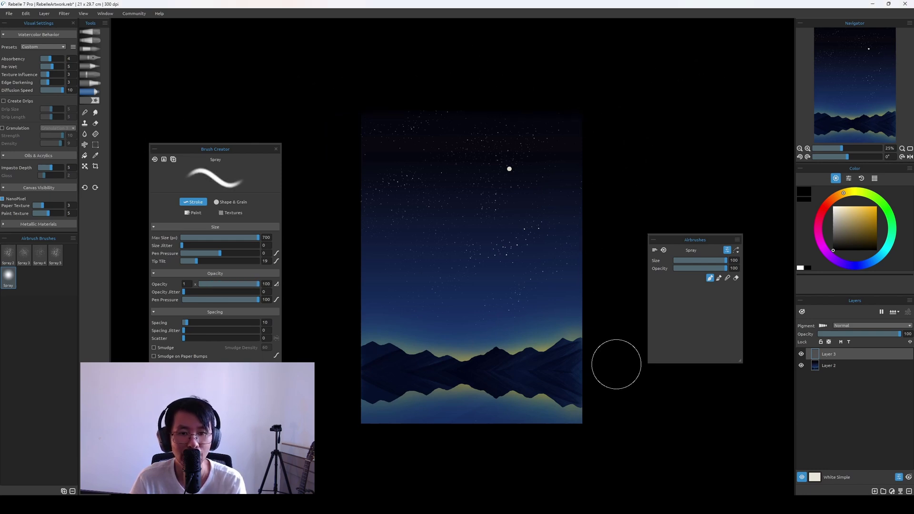
key("ctrl+z")
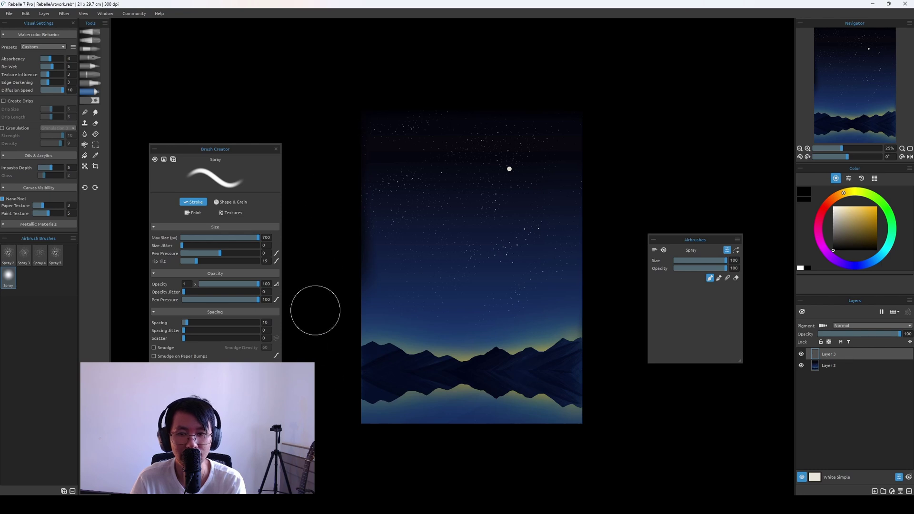
key("ctrl+z")
Airbrush a soft black vignette on Layer 3 around the edges of the night-sky painting, undoing unsatisfactory strokes
left_click(342, 109, "shift")
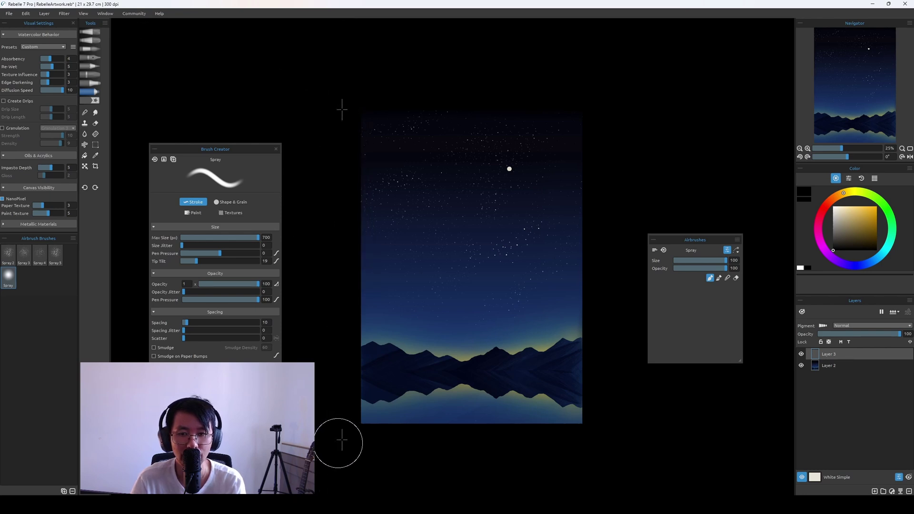
left_click_drag(348, 237, 354, 334)
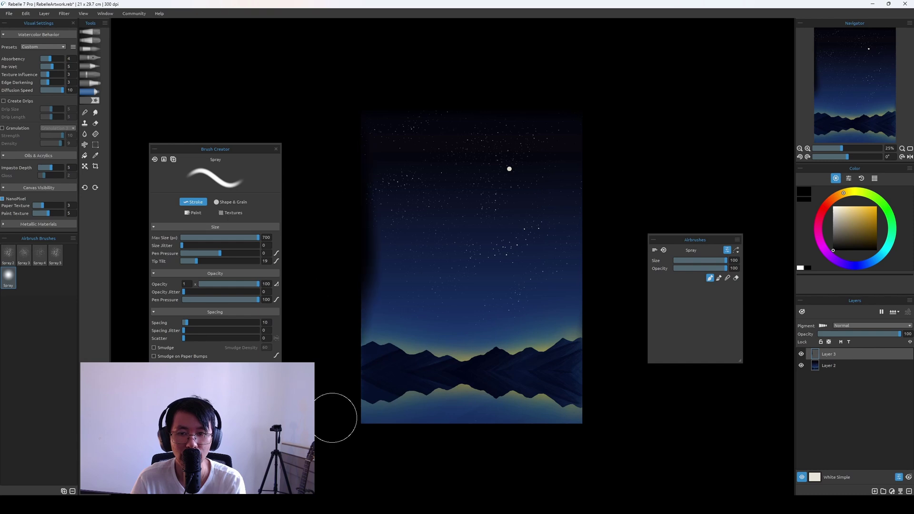
left_click_drag(359, 265, 349, 476)
key("ctrl+z")
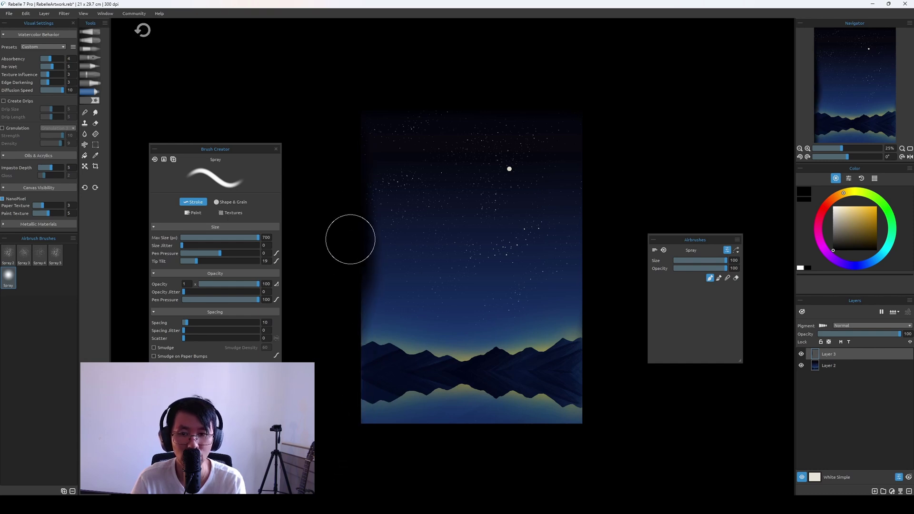
left_click_drag(350, 239, 329, 470)
mouse_move(318, 409)
left_mouse_down()
mouse_move(365, 348)
mouse_move(344, 346)
mouse_move(347, 452)
mouse_move(381, 439)
mouse_move(356, 433)
mouse_move(708, 432)
left_mouse_up()
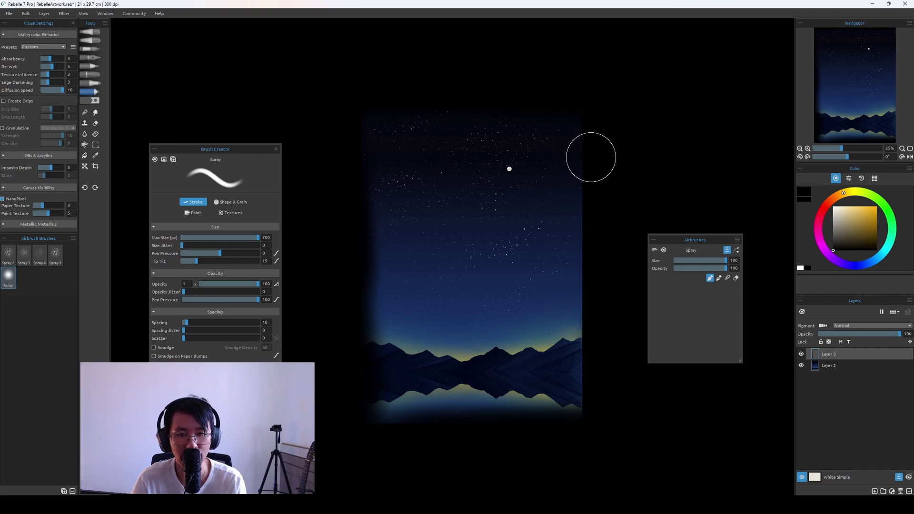
left_click_drag(569, 229, 573, 398)
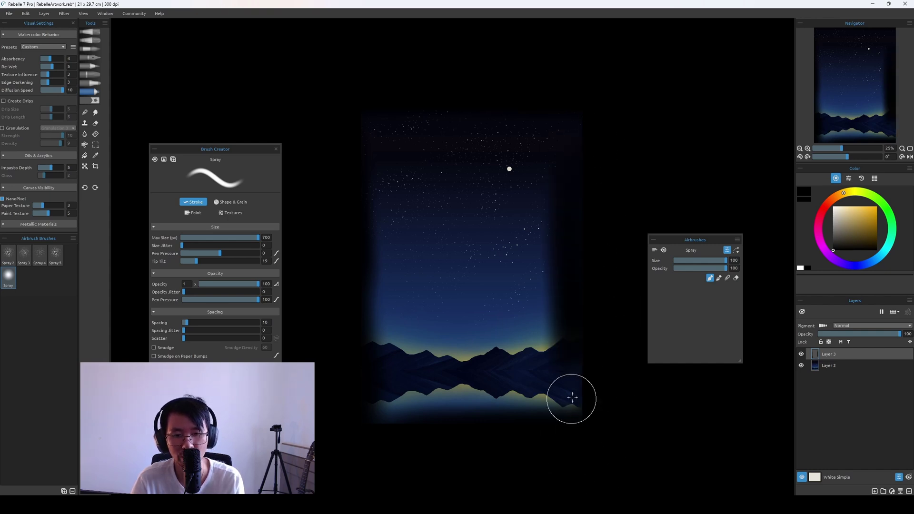
key("ctrl+z")
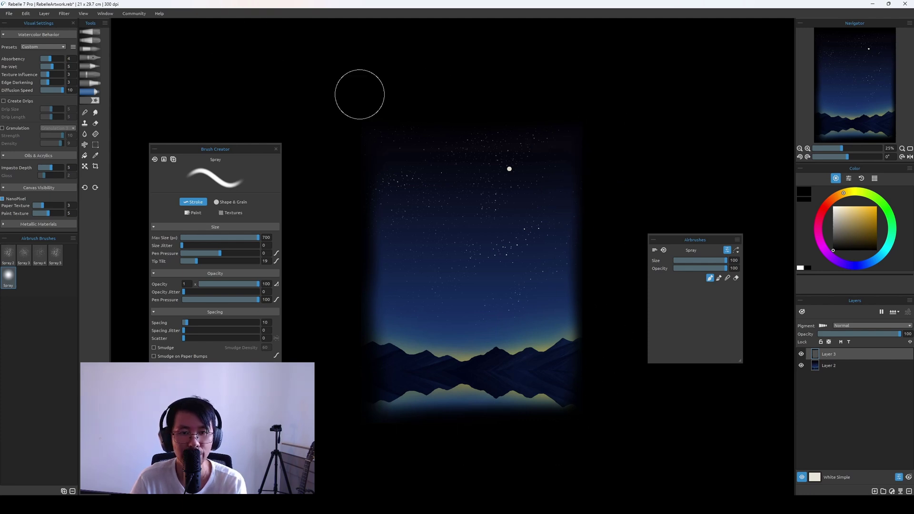
Apply Gaussian Blur with a radius of 100 to the vignette on Layer 3 three times
left_click(64, 13)
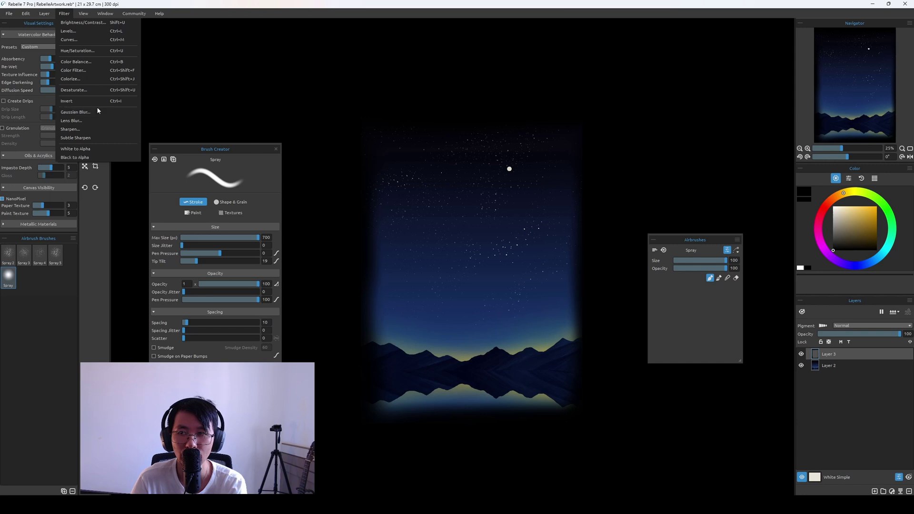
left_click(105, 116)
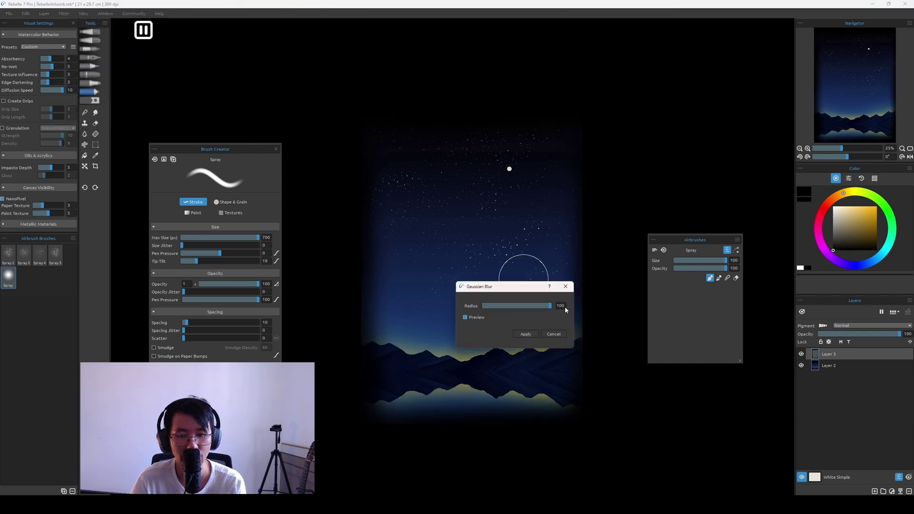
left_click(535, 335)
left_click(64, 13)
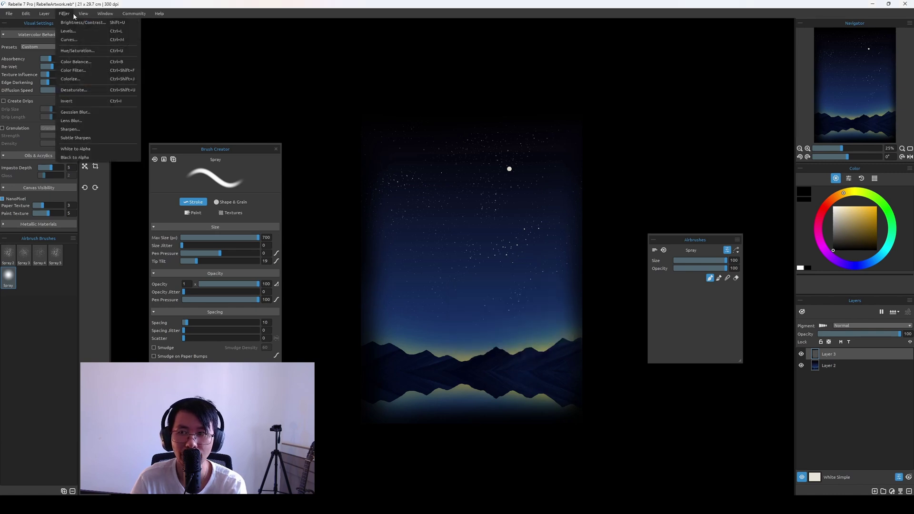
left_click(98, 114)
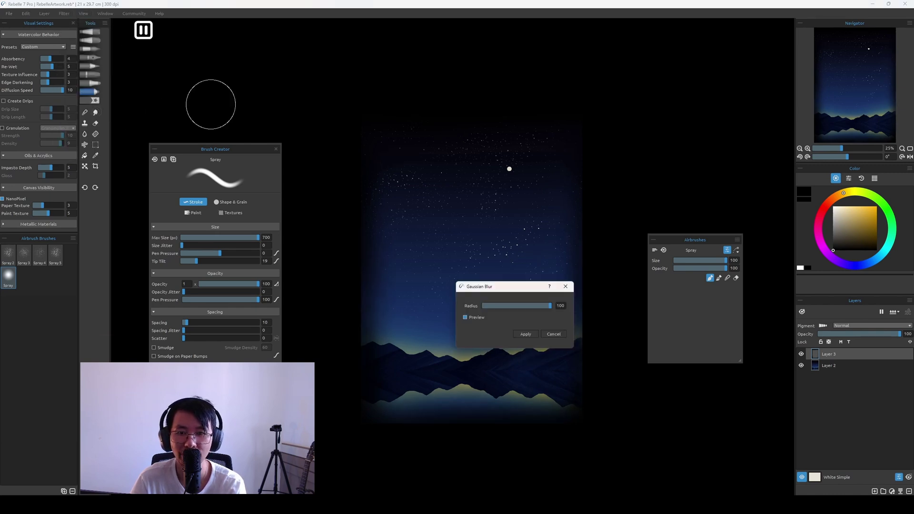
left_click(525, 335)
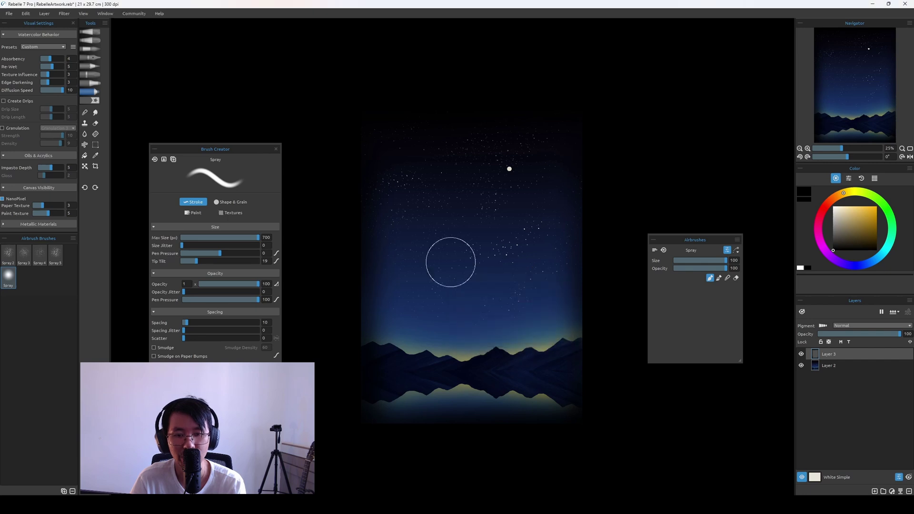
left_click(66, 15)
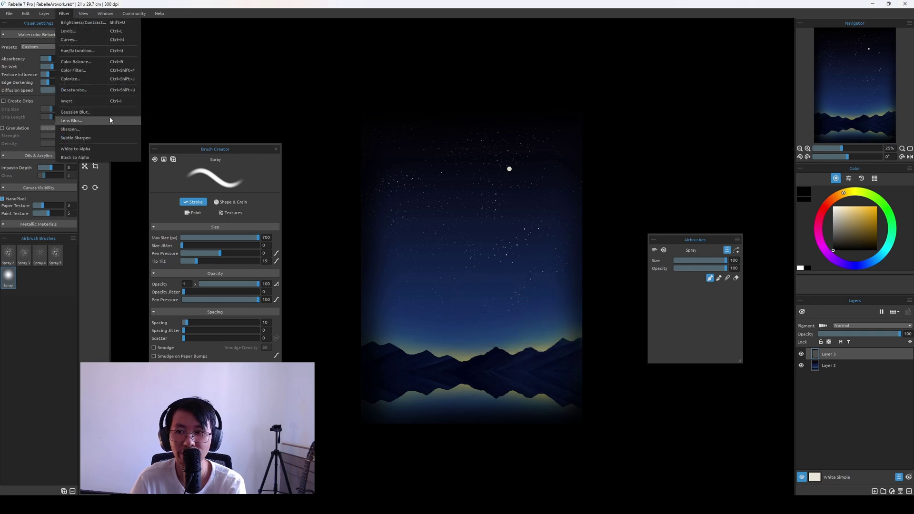
left_click(71, 112)
left_click(530, 336)
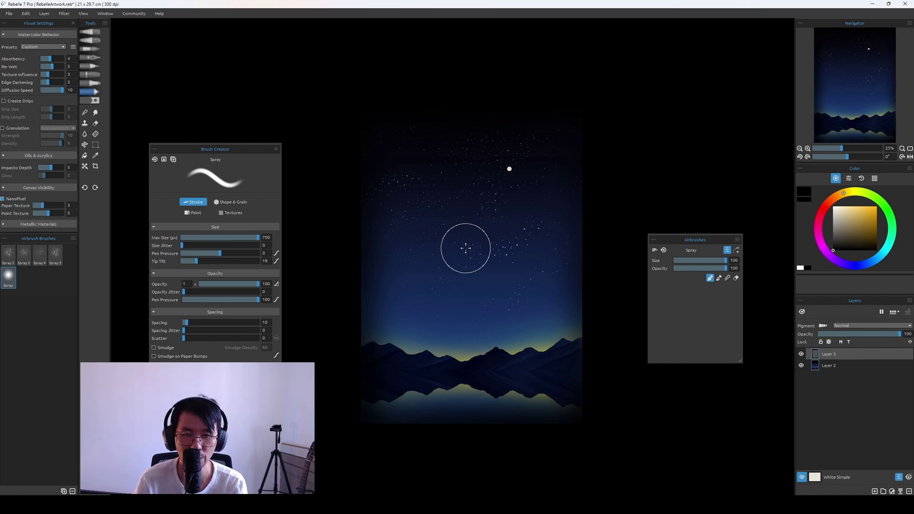
Scale the vignette layer beyond the canvas edges to about 24.35 by 34.44 cm and apply the transform
key("ctrl+t")
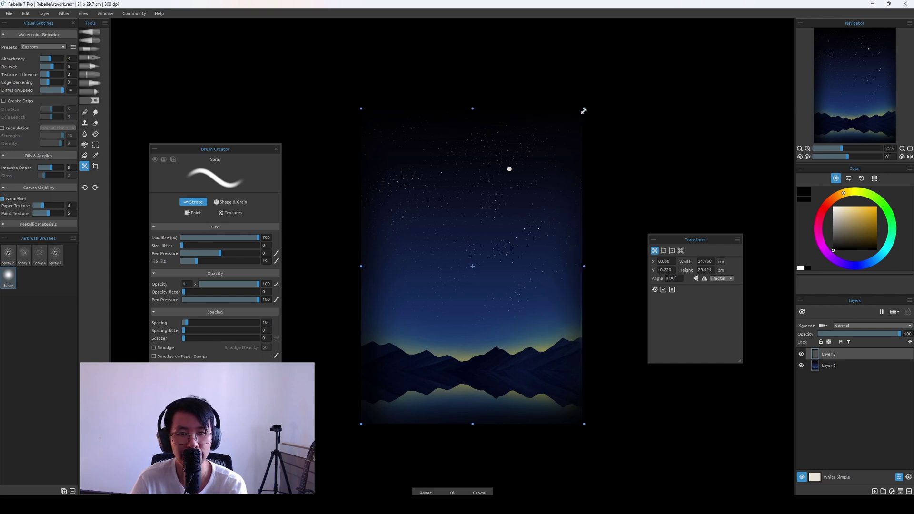
mouse_move(586, 107)
left_mouse_down()
mouse_move(624, 90)
mouse_move(593, 116)
mouse_move(602, 109)
left_mouse_up()
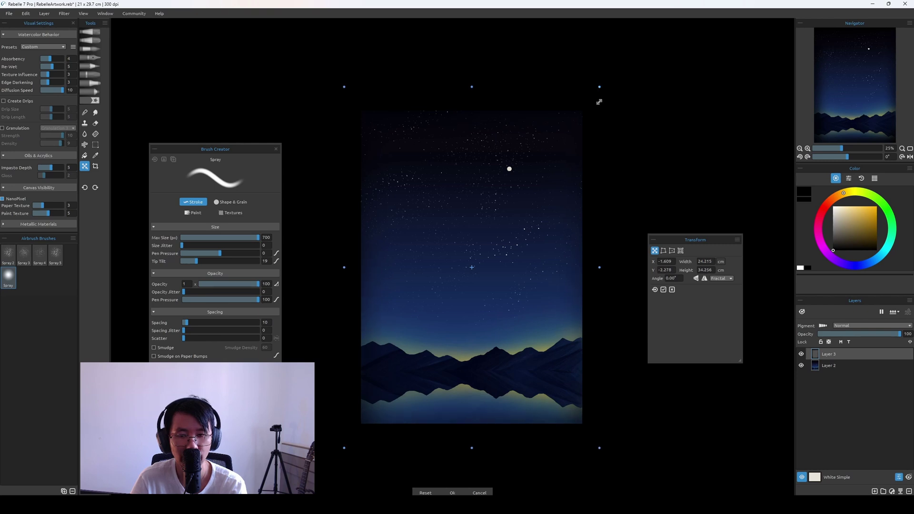
left_click_drag(602, 92, 607, 89)
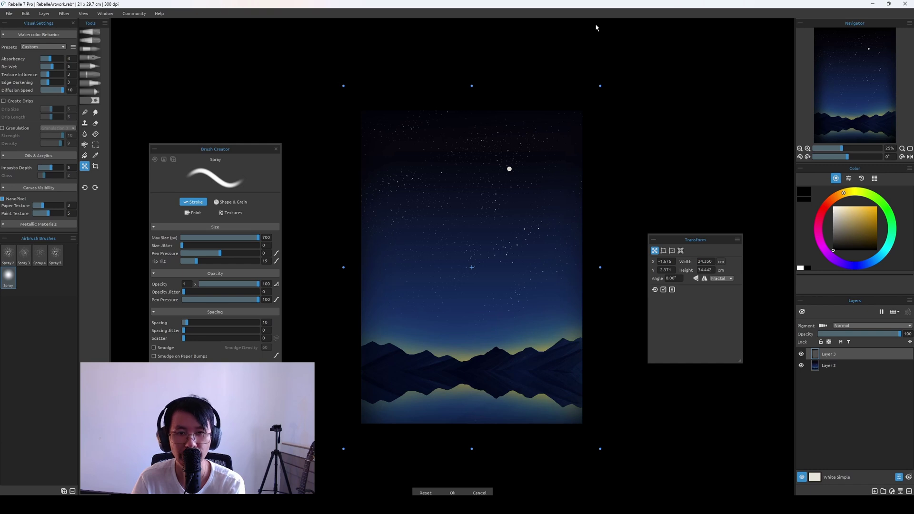
key("Return")
Merge the vignette on Layer 3 with the painting on Layer 2
scroll(595, 26, "up", 2)
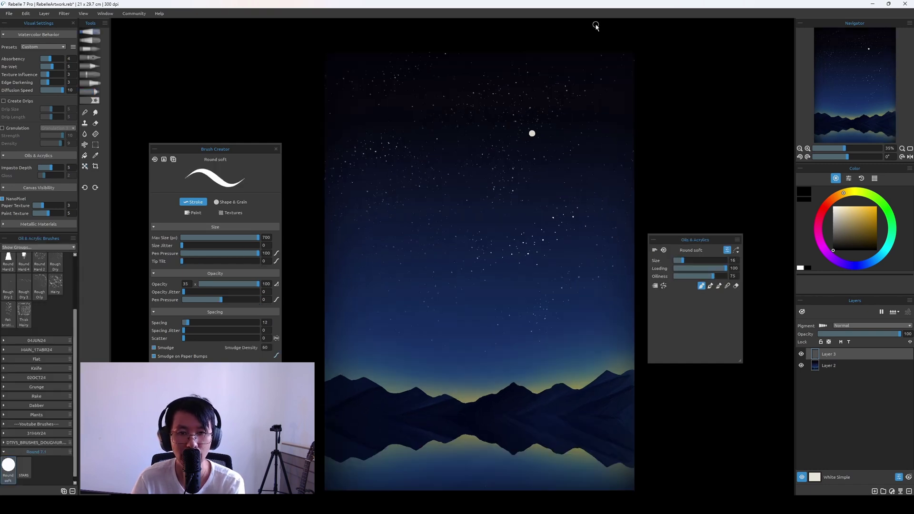
scroll(596, 26, "up", 1)
scroll(596, 26, "down", 1)
scroll(596, 26, "down", 2)
scroll(596, 26, "up", 1)
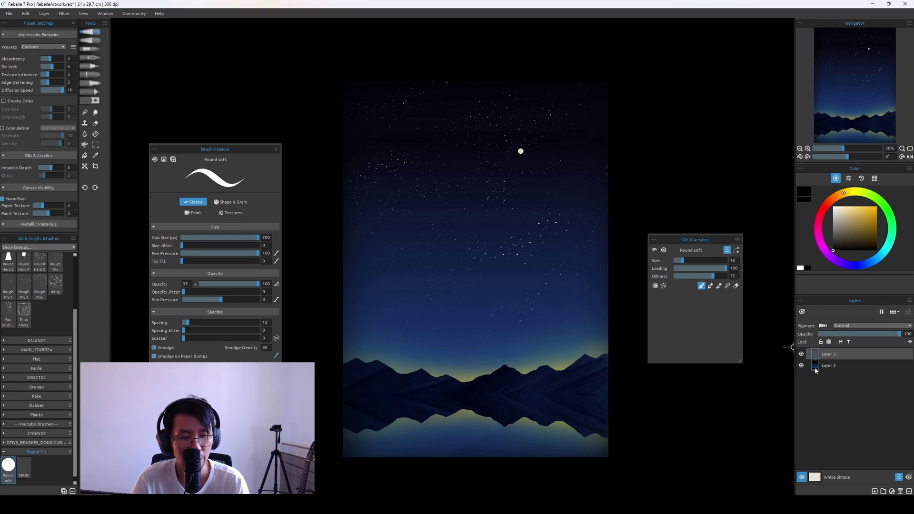
left_click(852, 369, "shift")
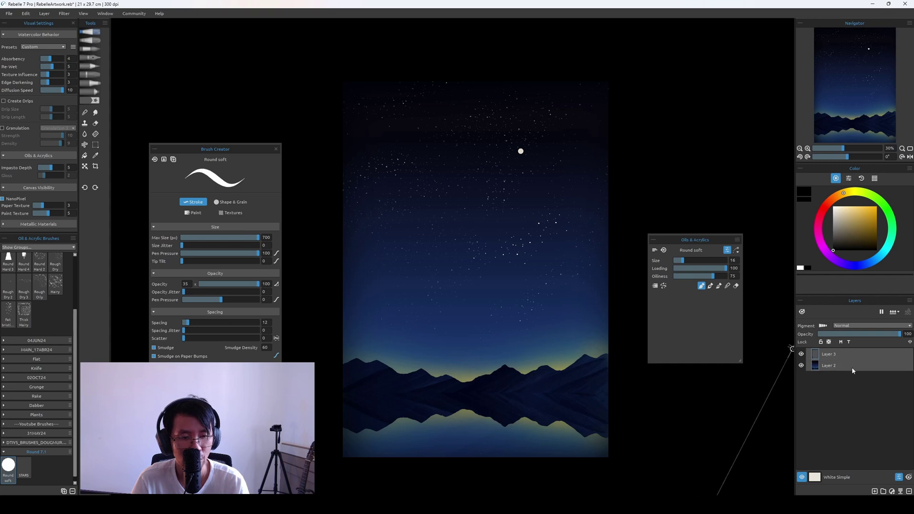
key("ctrl+e")
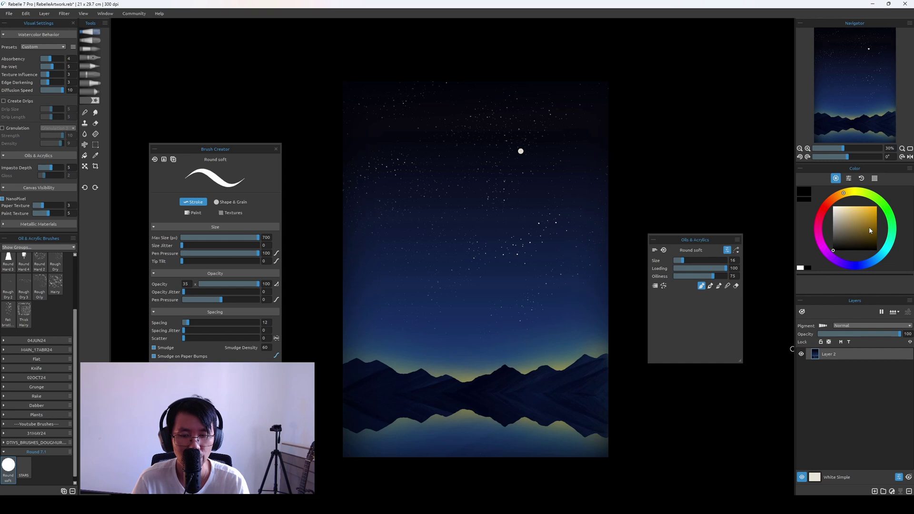
Start a Levels adjustment on the merged layer and lower the RGB input white level to 202
key("ctrl+l")
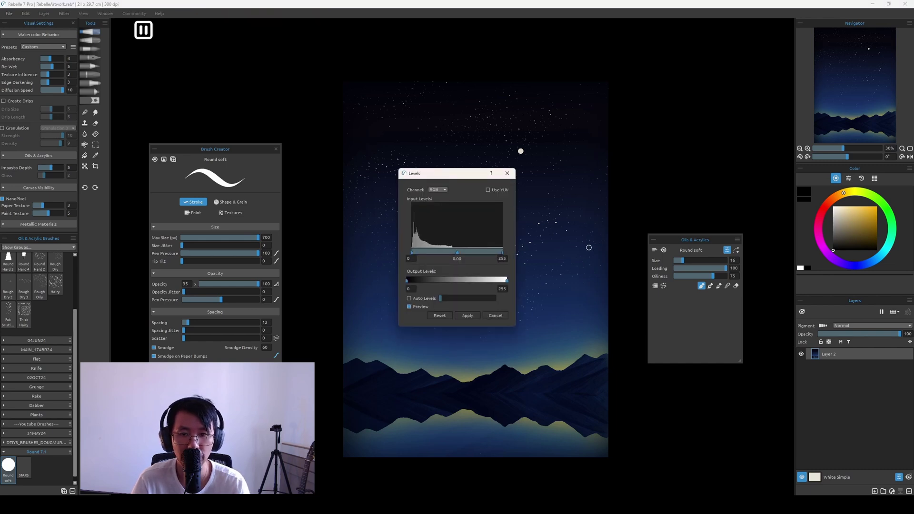
left_click_drag(467, 180, 548, 235)
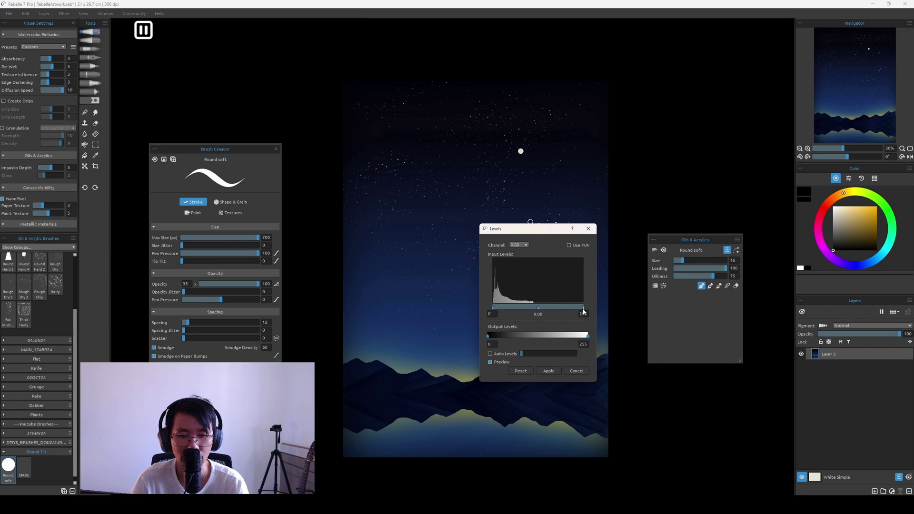
left_click_drag(583, 309, 571, 310)
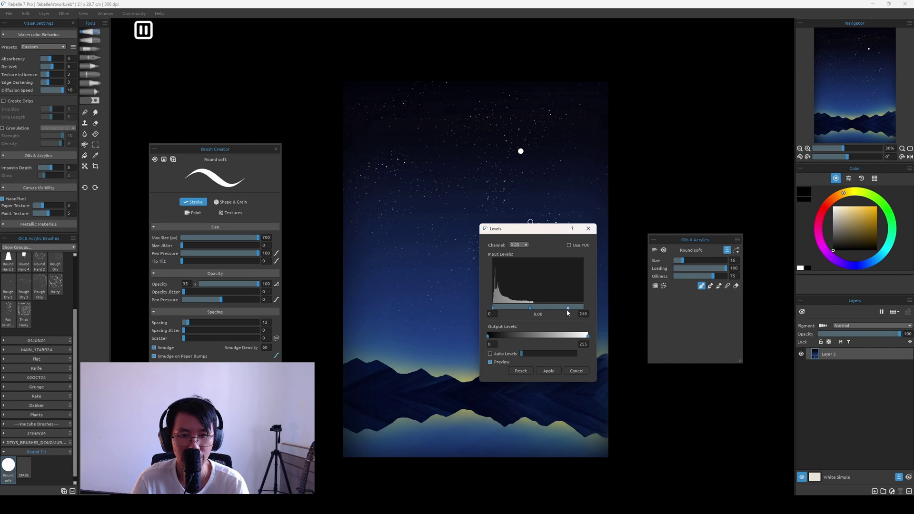
left_click_drag(567, 311, 570, 311)
left_click_drag(564, 309, 565, 309)
Set the RGB midtone input level to 0.08, keeping input black at 0 and the output range at 0 to 255
left_click_drag(538, 227, 614, 222)
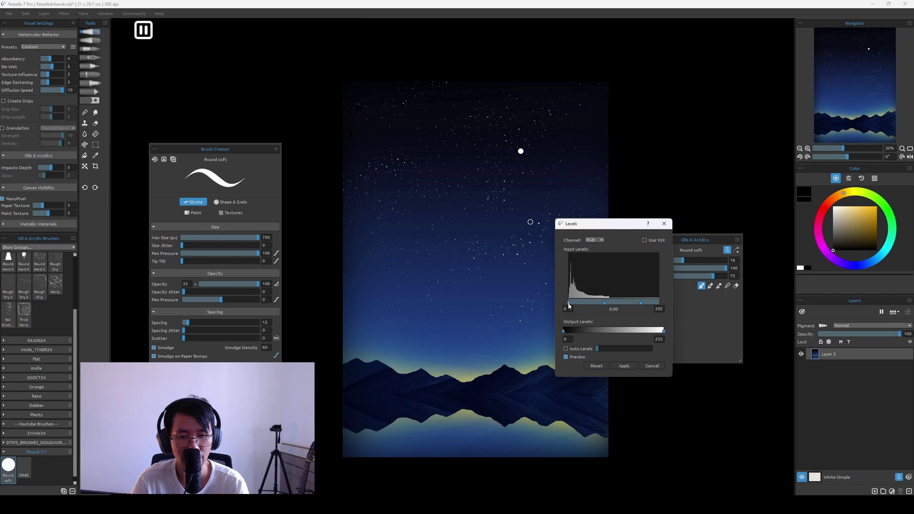
mouse_move(569, 305)
left_mouse_down()
mouse_move(579, 304)
mouse_move(567, 305)
left_mouse_up()
left_click_drag(605, 305, 609, 307)
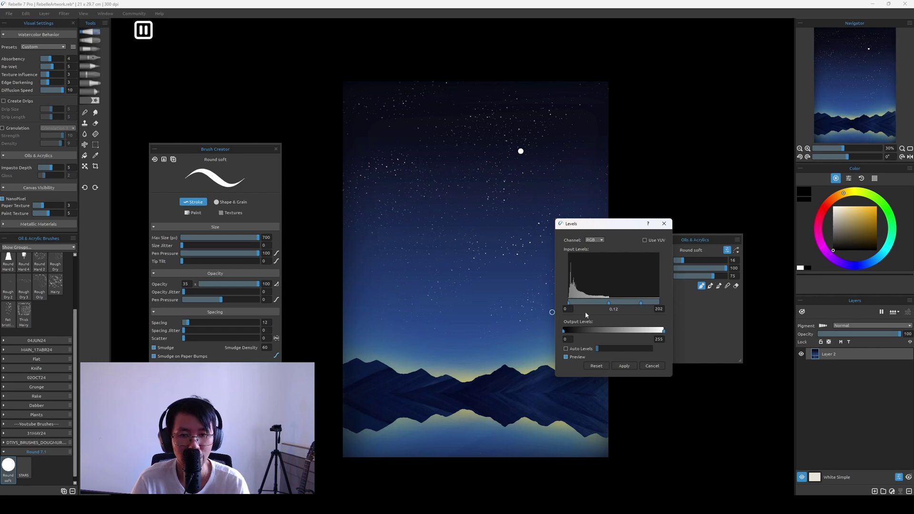
left_click_drag(609, 303, 608, 305)
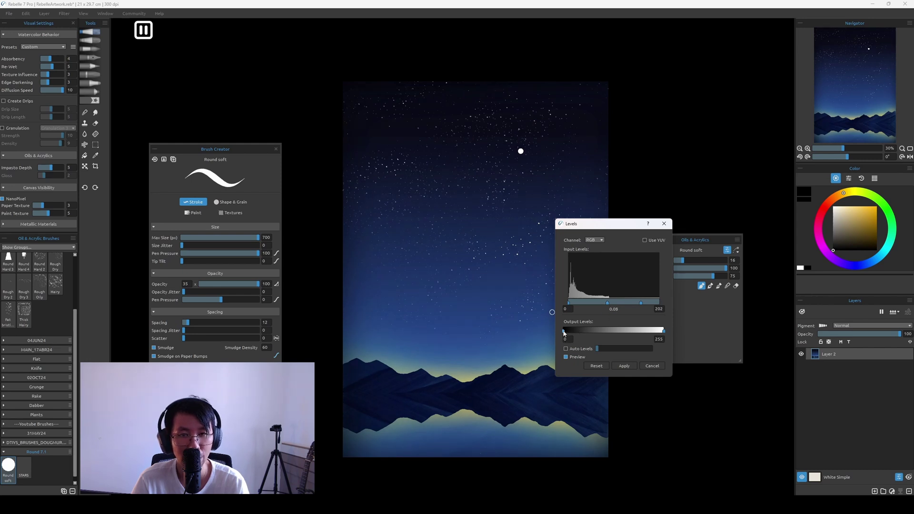
mouse_move(564, 332)
left_mouse_down()
mouse_move(573, 333)
mouse_move(556, 338)
left_mouse_up()
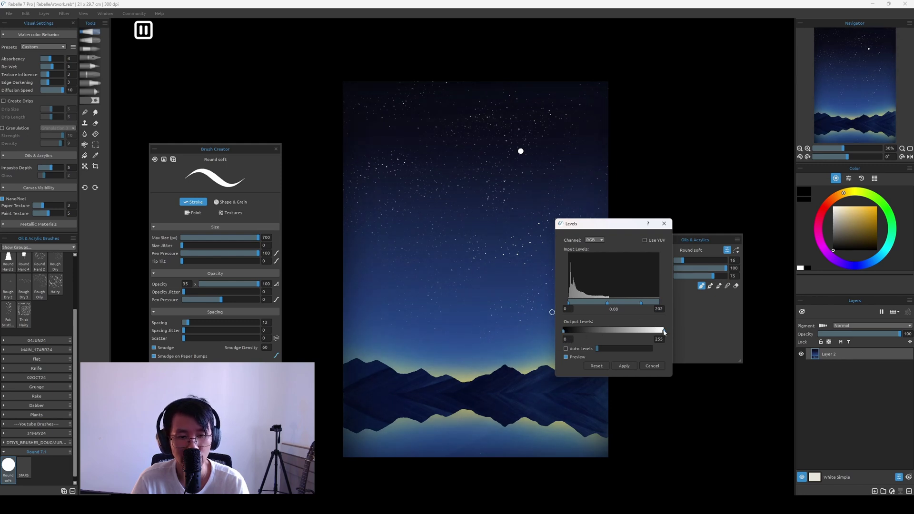
mouse_move(663, 332)
left_mouse_down()
mouse_move(604, 337)
mouse_move(666, 335)
left_mouse_up()
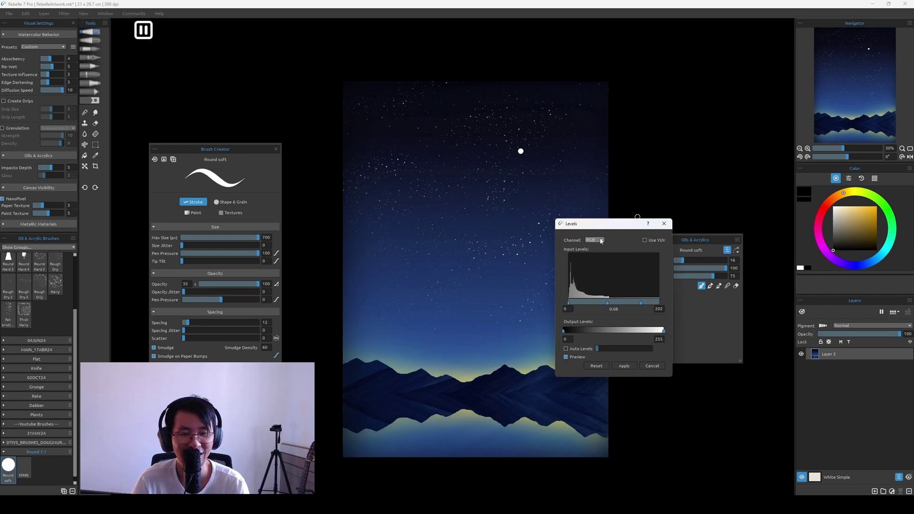
Switch the Levels adjustment to the Red channel and lower its input white level to 151
left_click_drag(601, 224, 592, 241)
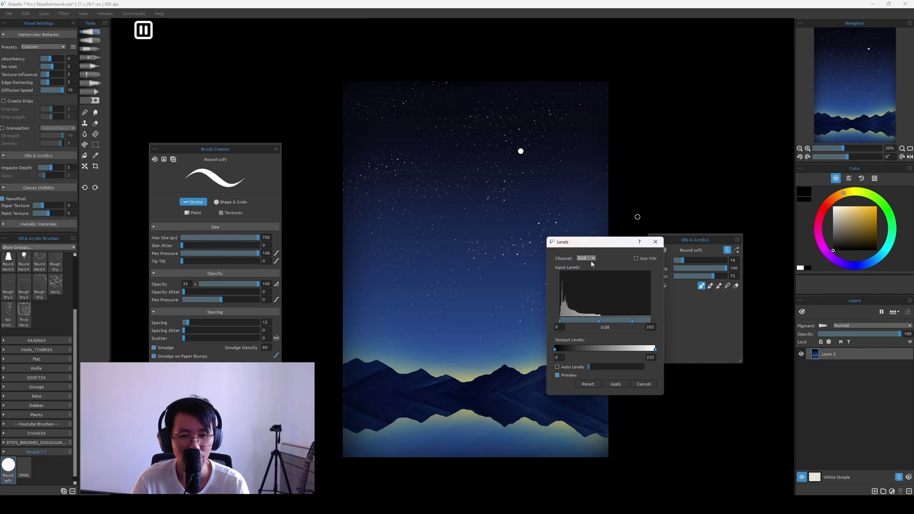
left_click(591, 259)
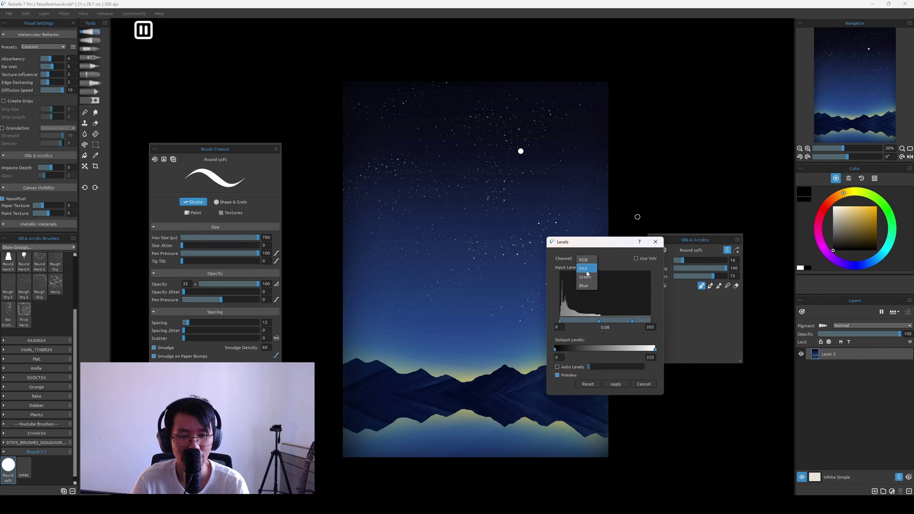
left_click(592, 270)
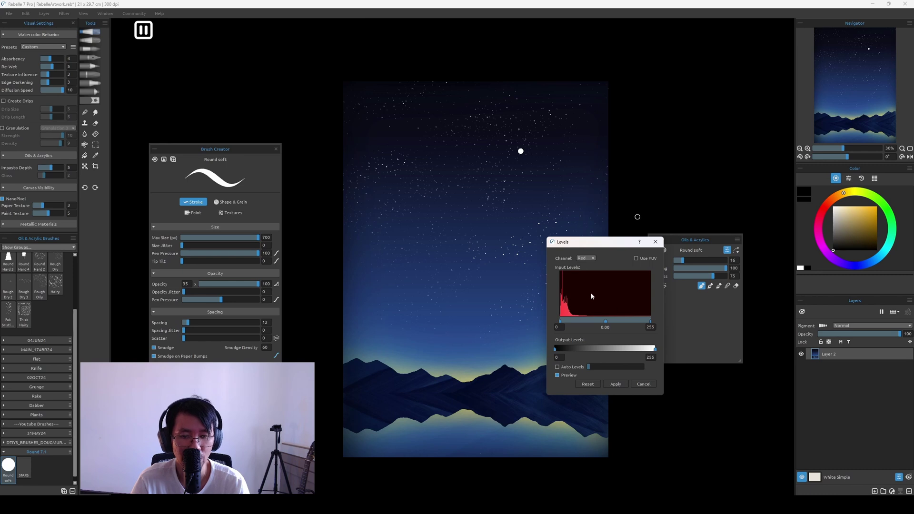
mouse_move(652, 322)
left_mouse_down()
mouse_move(624, 322)
mouse_move(641, 322)
left_mouse_up()
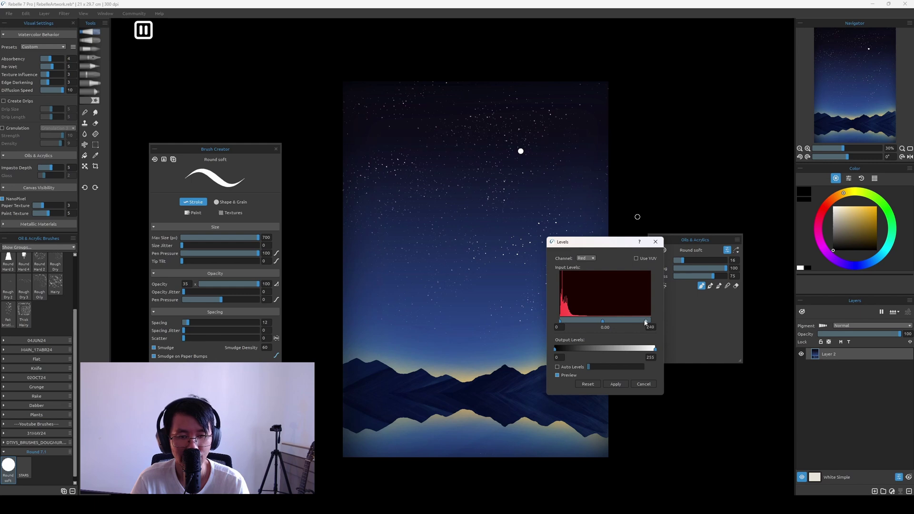
left_click_drag(645, 322, 612, 326)
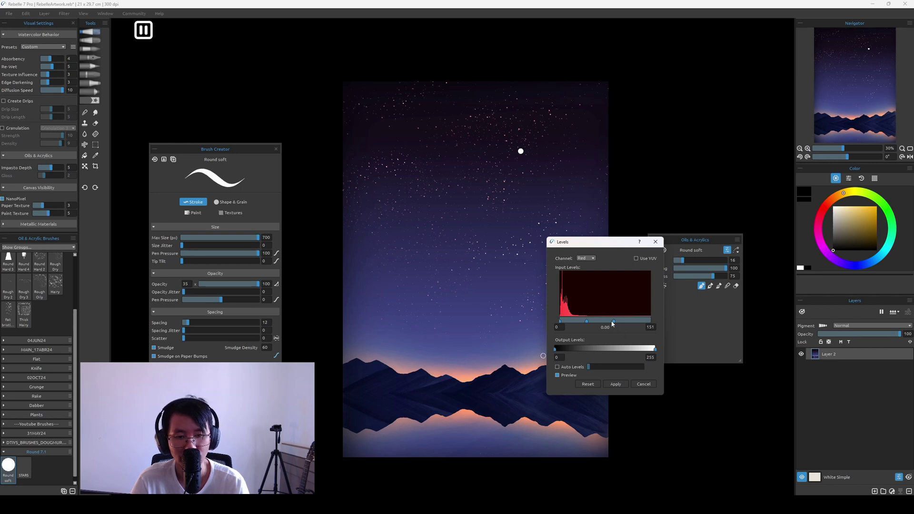
Set the Red channel's midtone to -0.02 and its input white level to 255 in the Levels adjustment
mouse_move(614, 321)
left_mouse_down()
mouse_move(649, 322)
mouse_move(622, 323)
left_mouse_up()
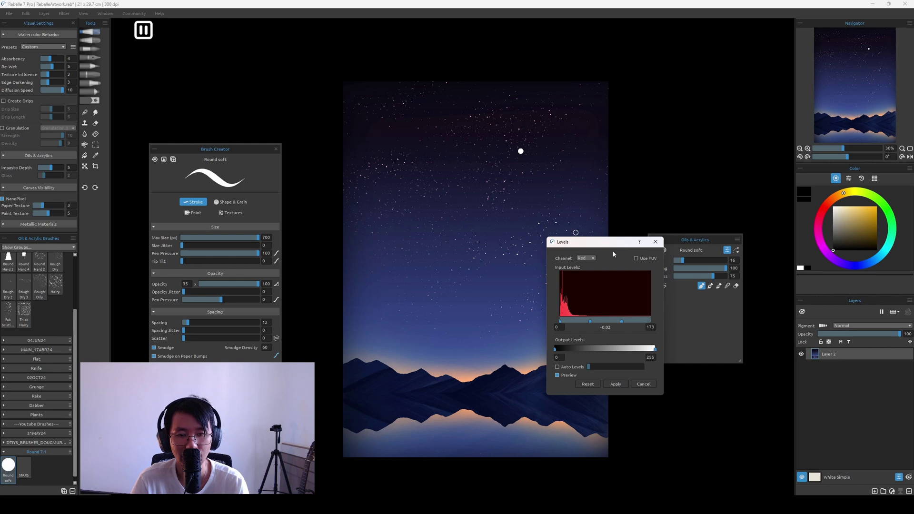
left_click_drag(621, 321, 662, 320)
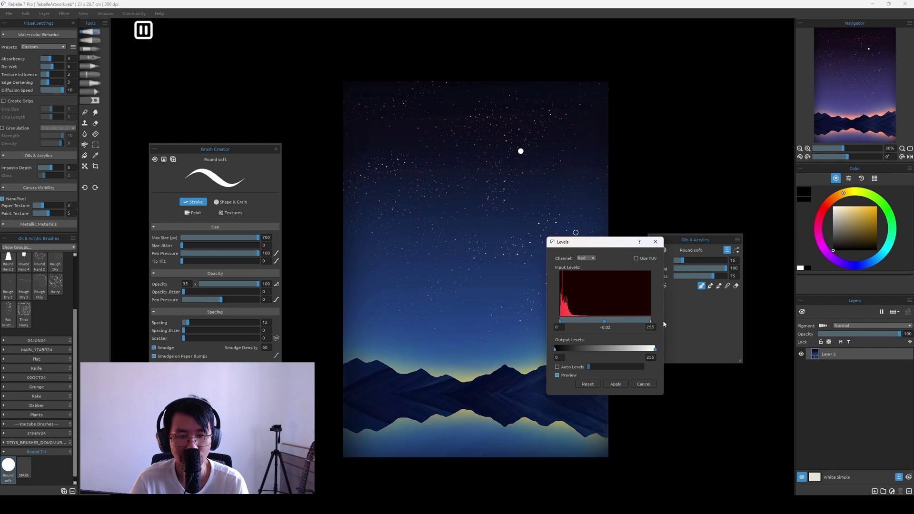
Switch Levels to the Blue channel, slightly lower its input white level, set the midtone to -0.09, and apply the adjustment
left_click(586, 258)
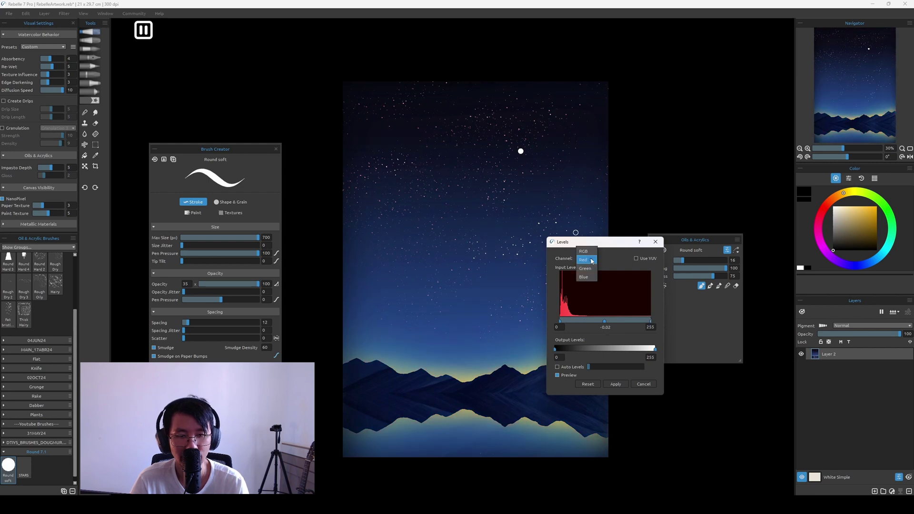
left_click(590, 278)
left_click_drag(653, 326, 595, 324)
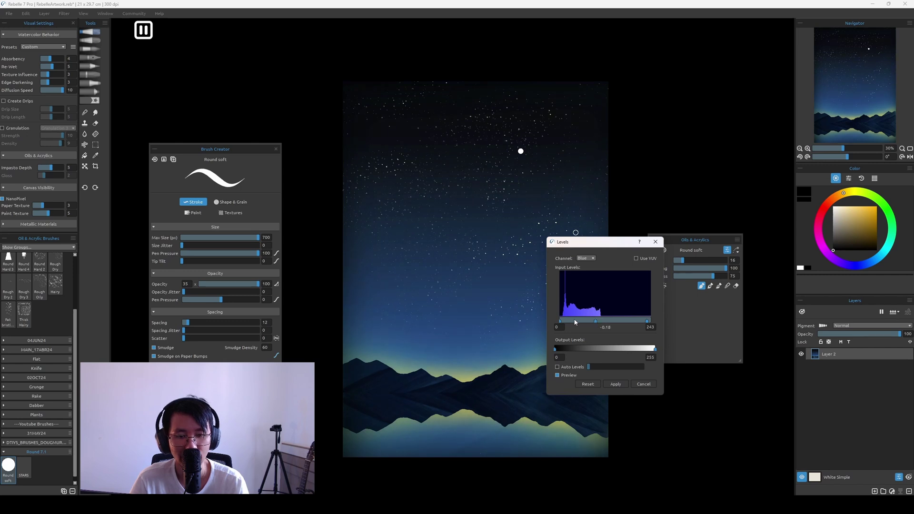
mouse_move(560, 323)
left_mouse_down()
mouse_move(570, 323)
mouse_move(560, 324)
left_mouse_up()
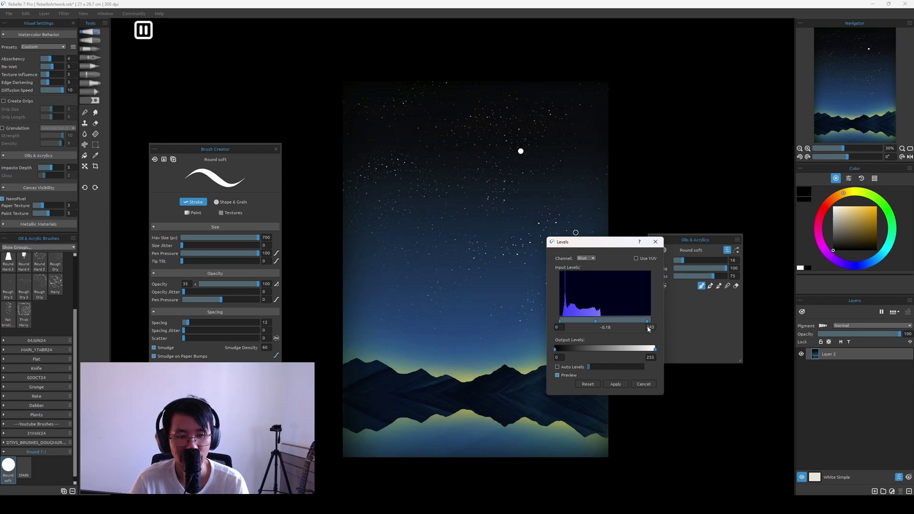
mouse_move(647, 322)
left_mouse_down()
mouse_move(654, 324)
mouse_move(646, 324)
left_mouse_up()
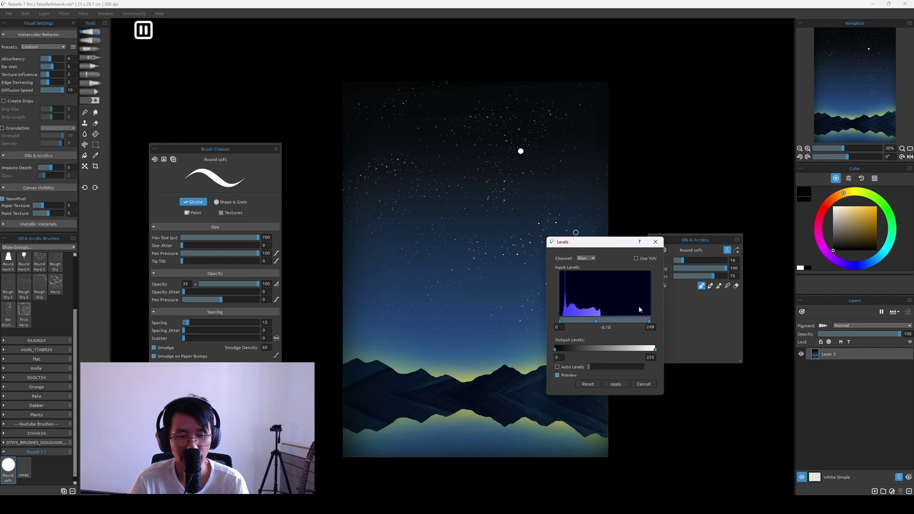
left_click_drag(617, 247, 612, 254)
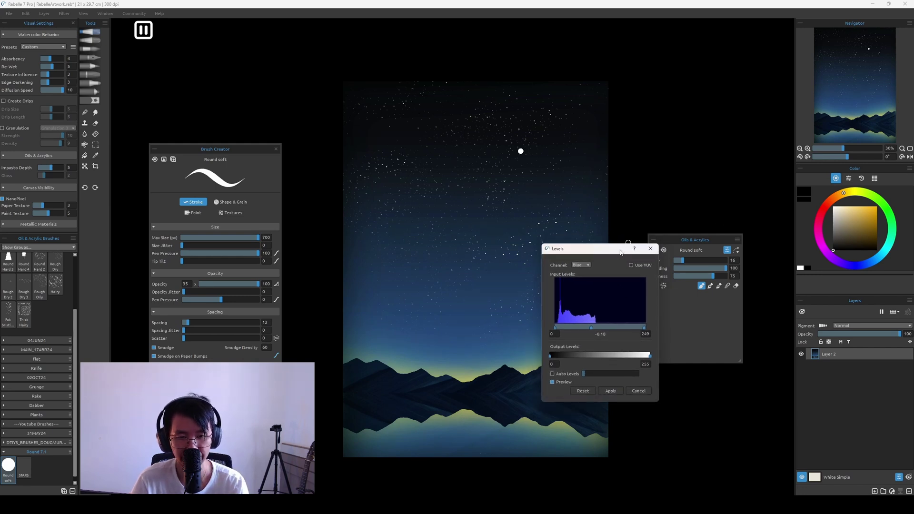
mouse_move(620, 252)
left_mouse_down()
mouse_move(604, 250)
mouse_move(614, 256)
left_mouse_up()
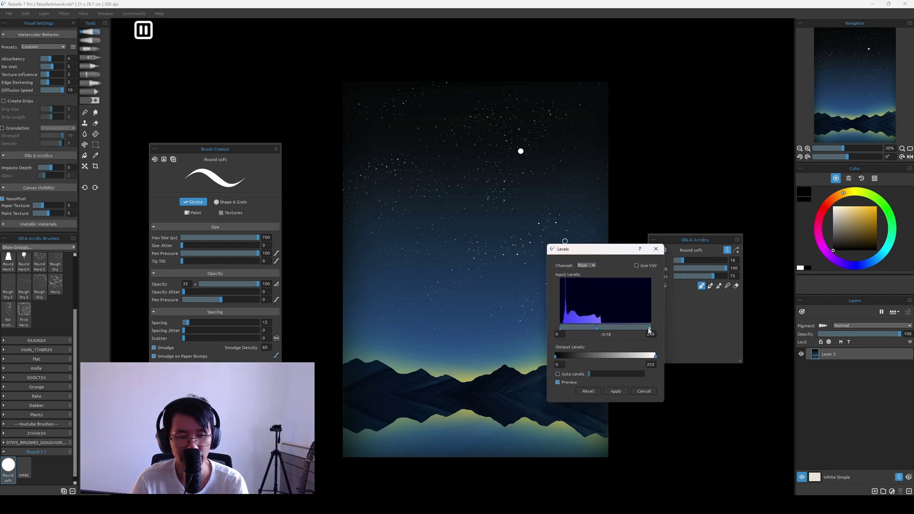
mouse_move(650, 329)
left_mouse_down()
mouse_move(638, 329)
mouse_move(646, 334)
left_mouse_up()
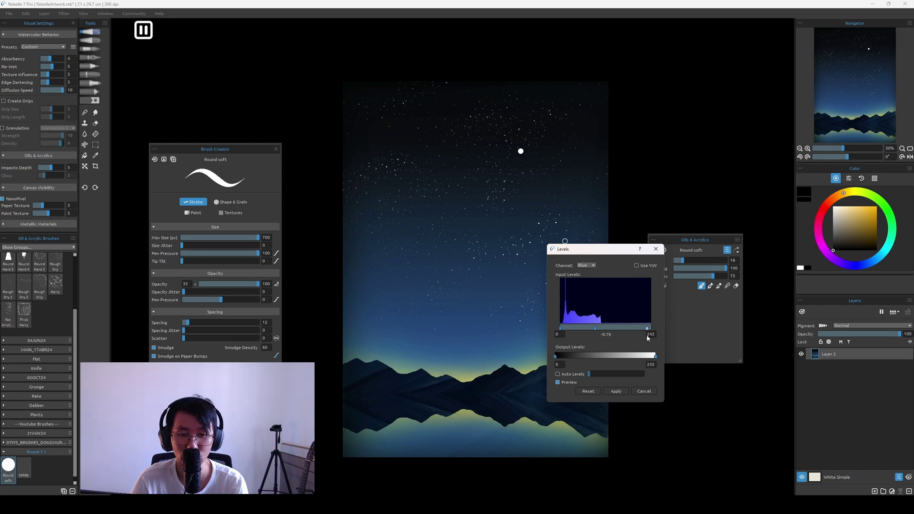
left_click_drag(647, 338, 646, 337)
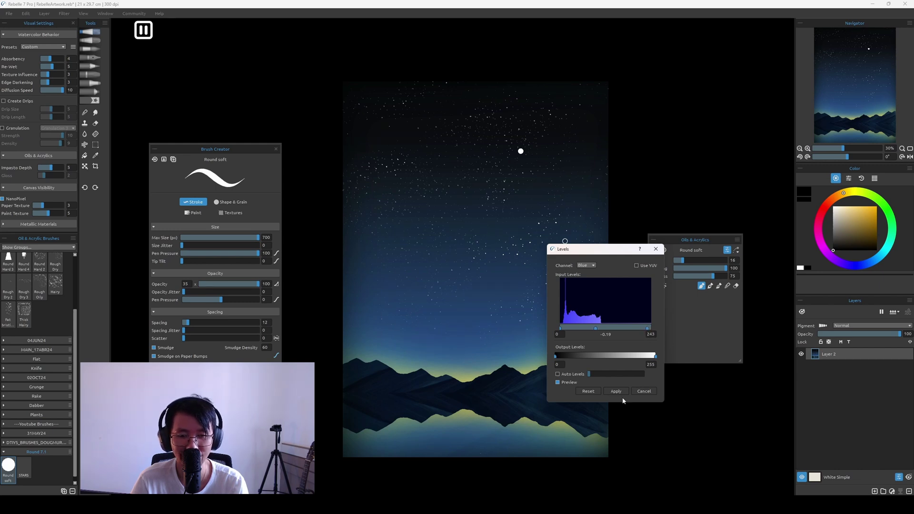
left_click_drag(596, 331, 648, 332)
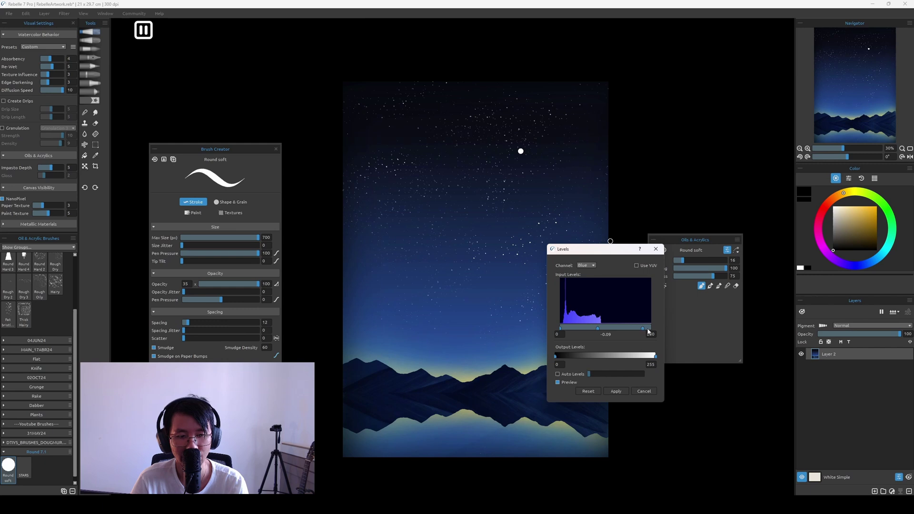
left_click(618, 392)
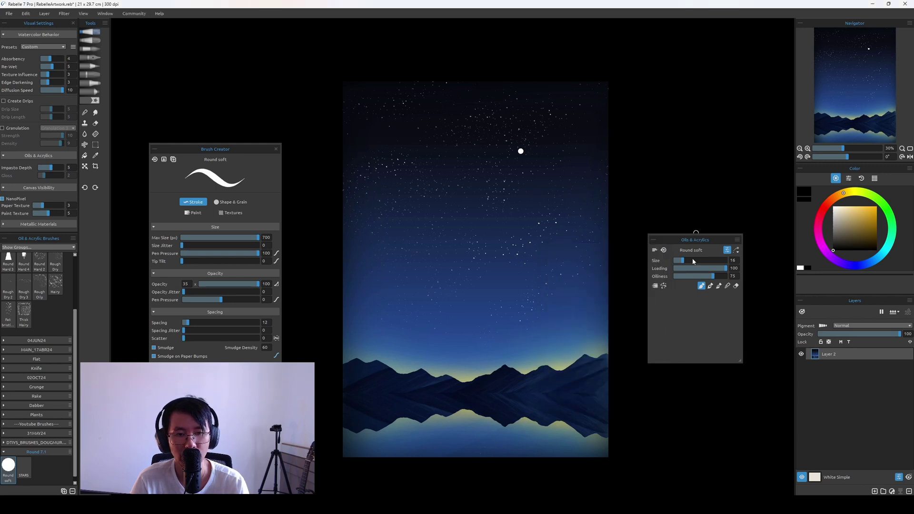
Add a new layer above Layer 2 and keep its blending mode at Normal
left_click_drag(696, 242, 681, 253)
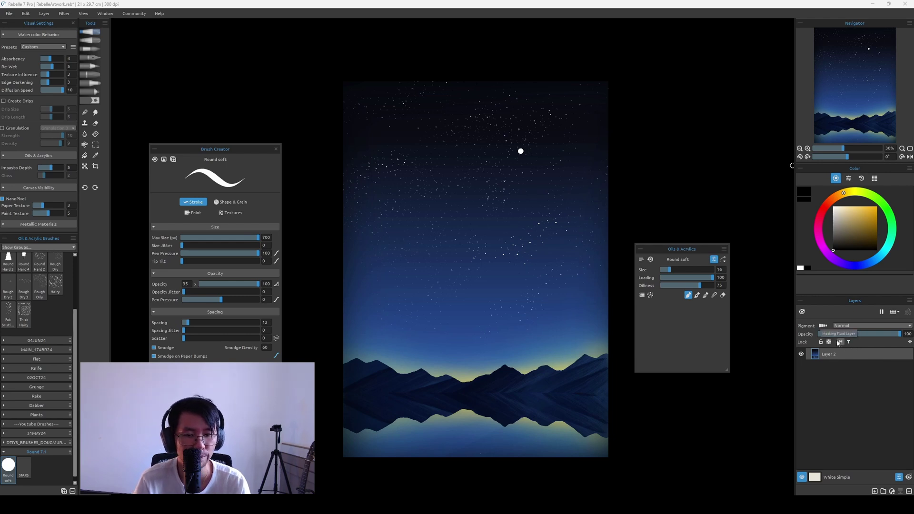
key("ctrl+shift+n")
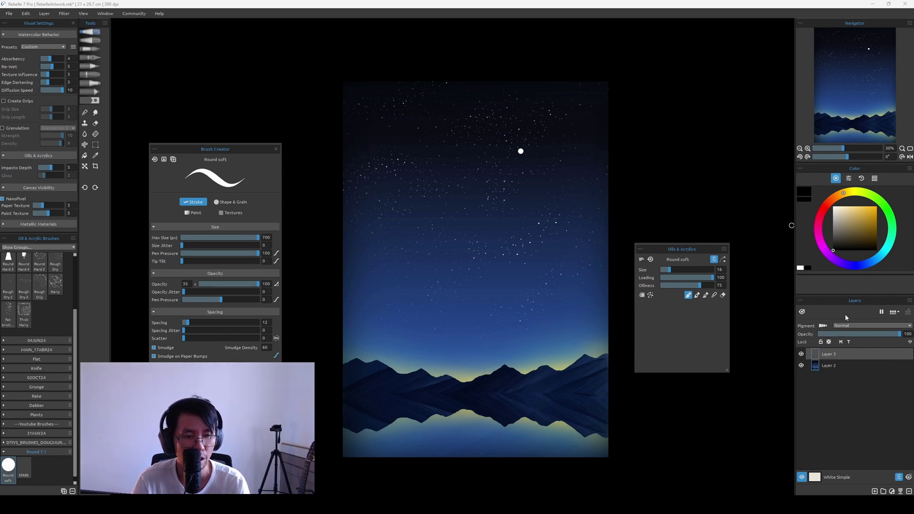
left_click(853, 328)
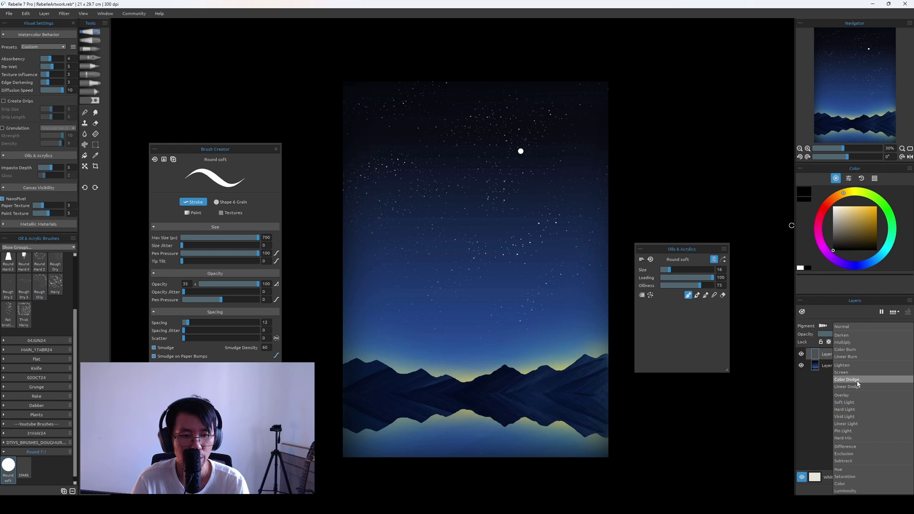
left_click(835, 315)
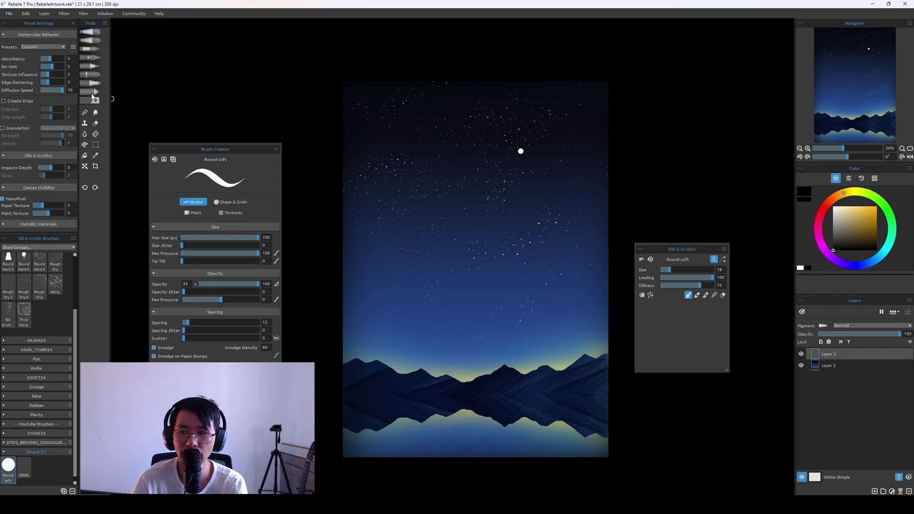
Dab a pale cream tone onto the moon on Layer 3 using the Spray airbrush at size 20
key("r")
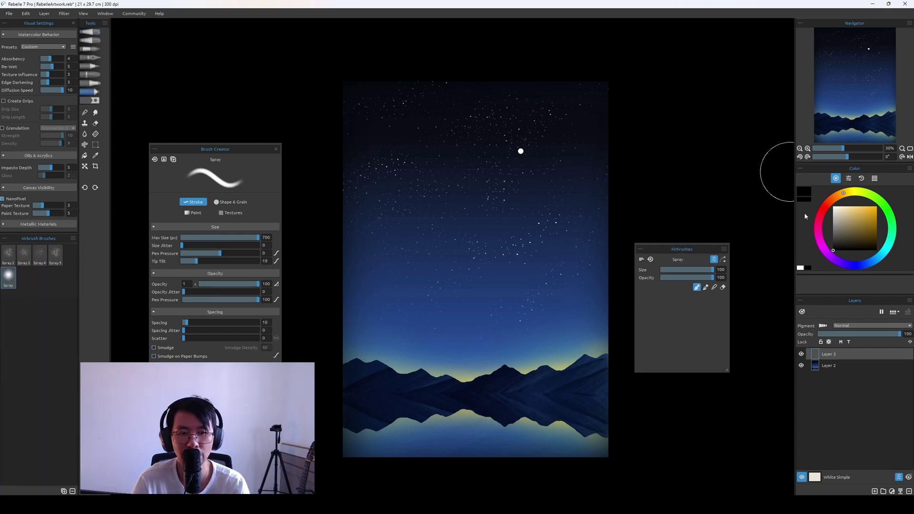
left_click_drag(865, 218, 843, 202)
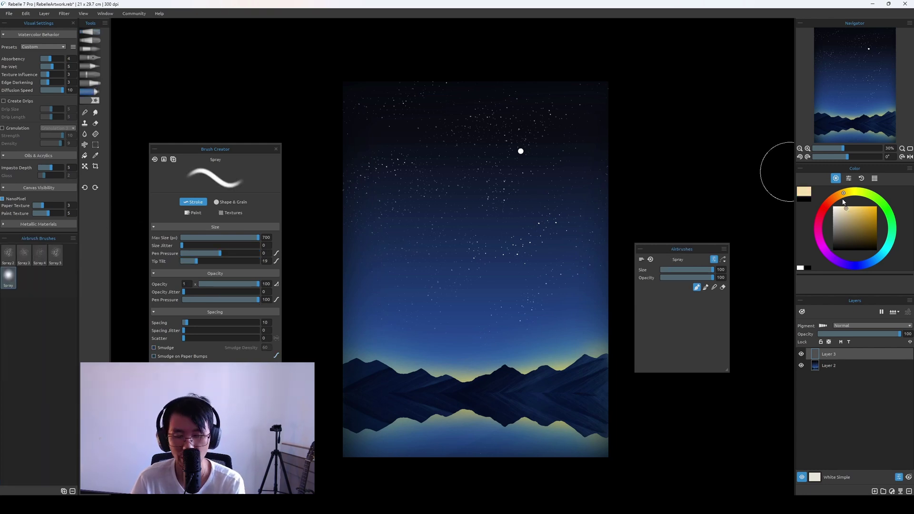
key("ctrl+plus")
mouse_move(613, 200)
left_mouse_down()
mouse_move(555, 340)
mouse_move(563, 373)
left_mouse_up()
key("bracketleft")
key("bracketleft")
key("bracketleft")
key("bracketleft")
key("bracketleft")
key("bracketleft")
key("bracketleft")
key("bracketleft")
key("bracketleft")
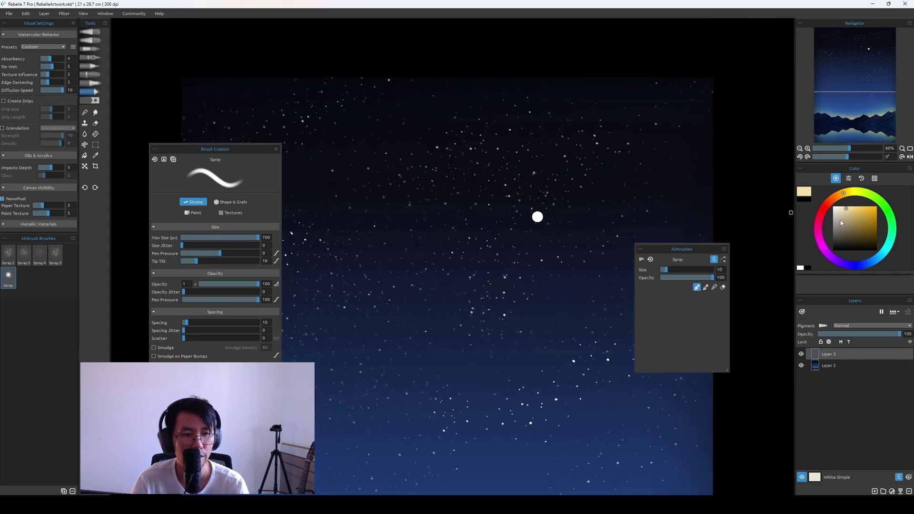
key("bracketright")
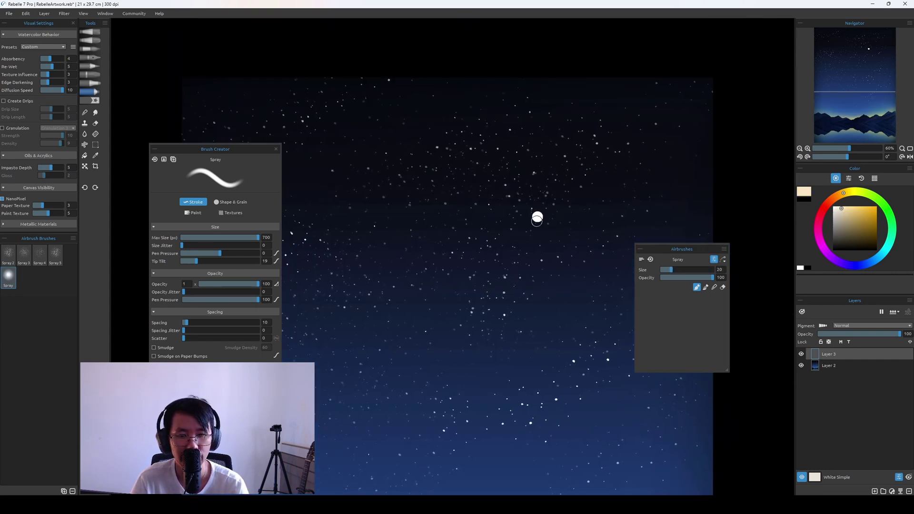
left_click(537, 217)
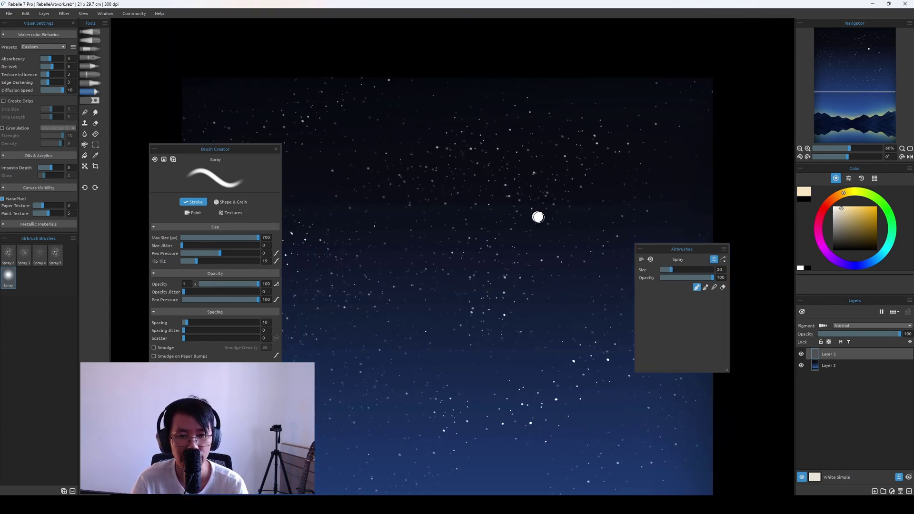
Build a soft near-white glow over the moon with the Spray airbrush, raising its size to 30 and lowering brush opacity to 26
left_click(835, 207)
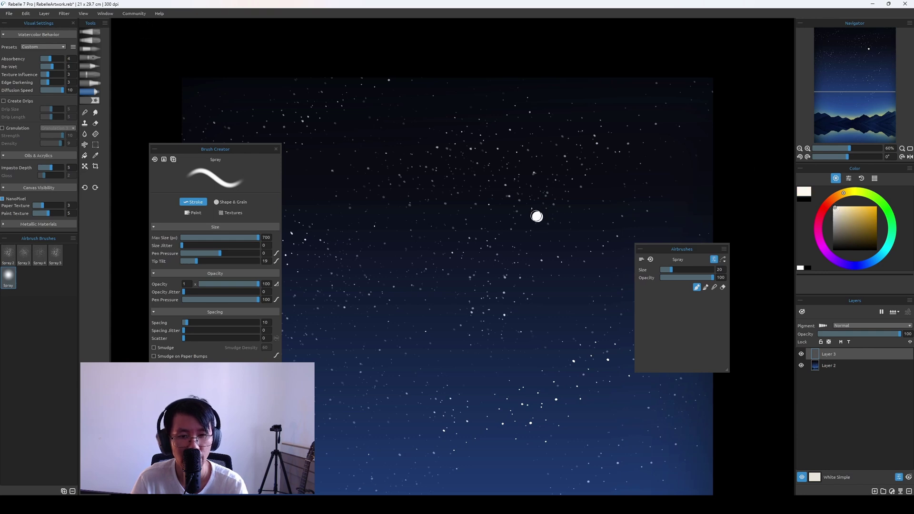
key("bracketright")
left_click(538, 217)
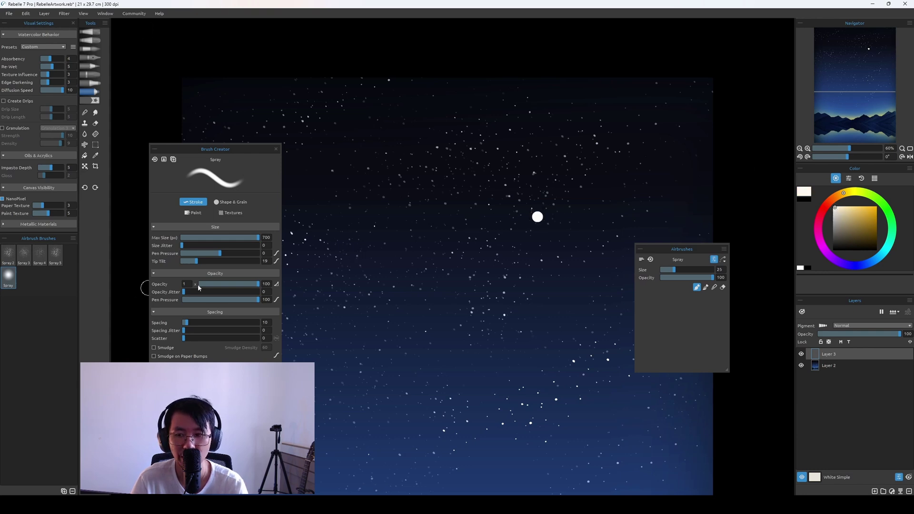
left_click_drag(199, 284, 215, 284)
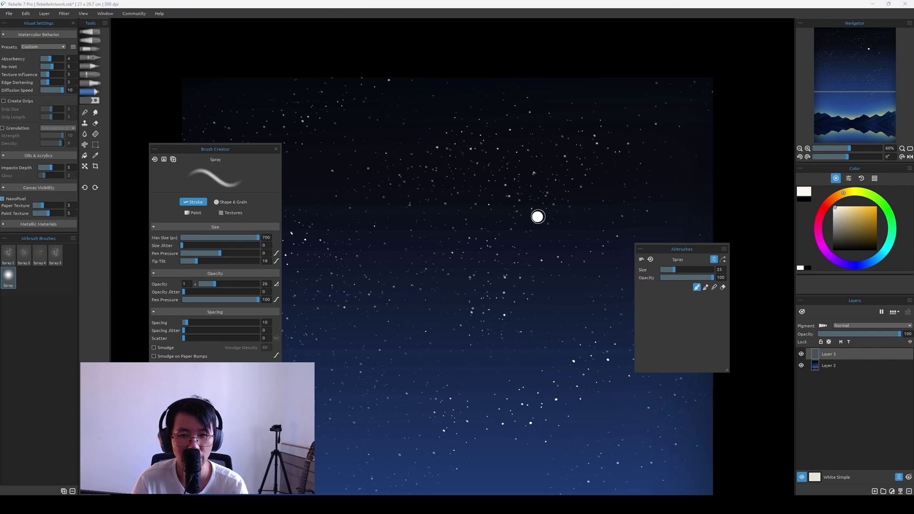
key("bracketright")
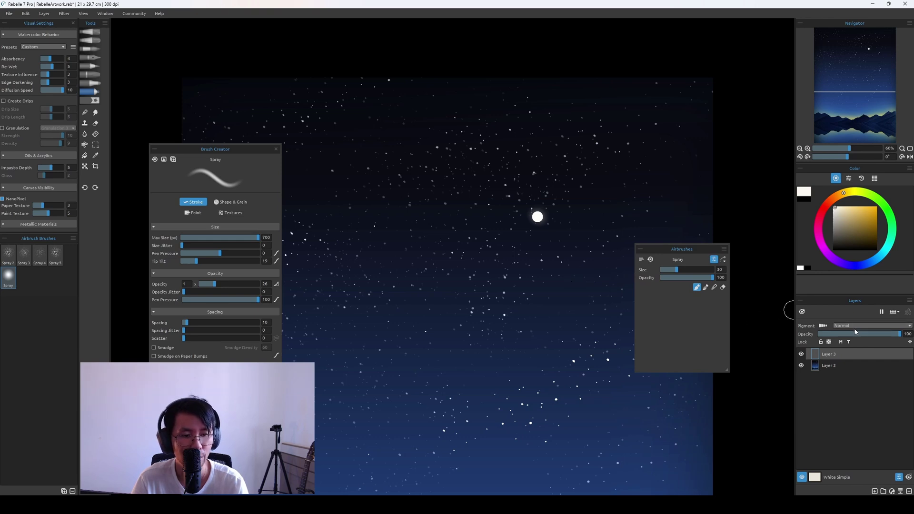
Add another layer above Layer 3 and set its blending mode to Overlay
key("ctrl+shift+n")
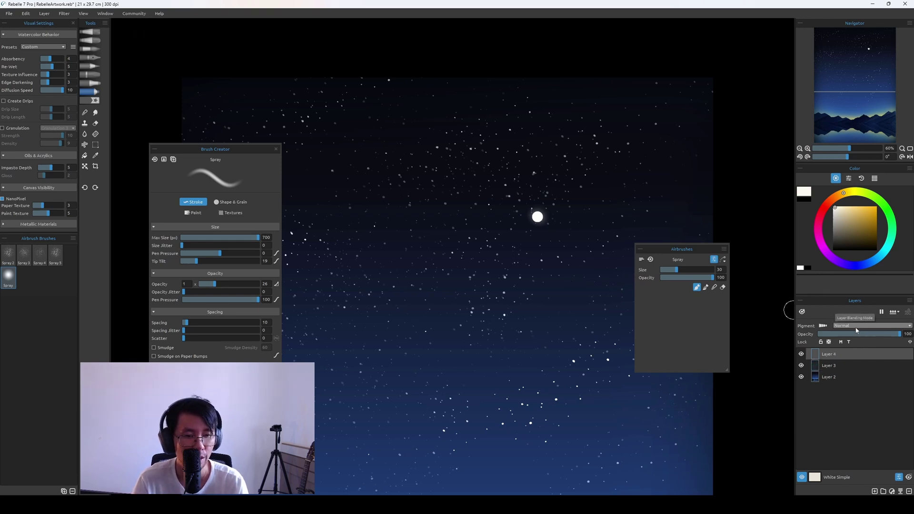
left_click(855, 327)
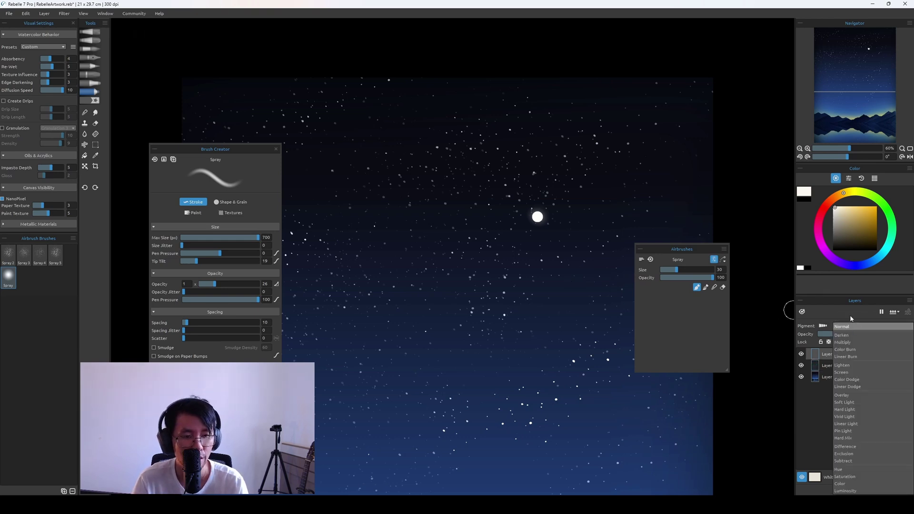
left_click(857, 396)
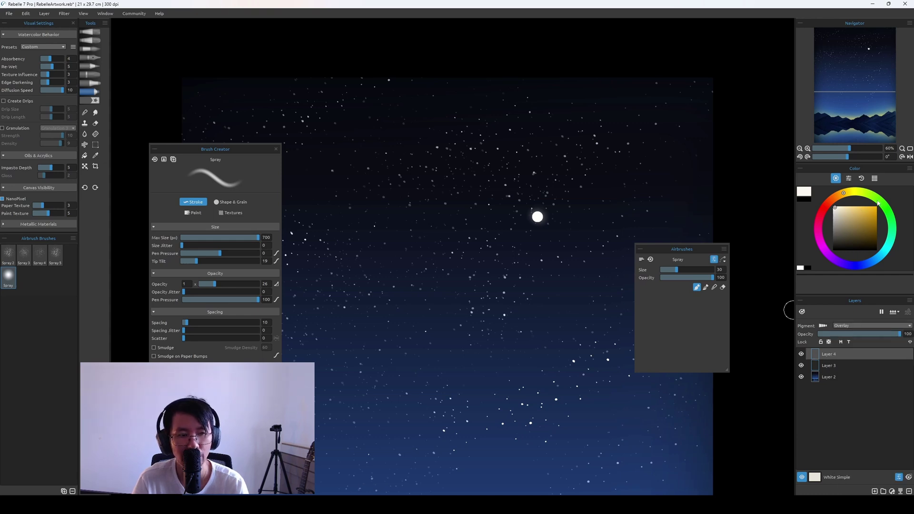
Airbrush a warm yellow-orange glow around the moon on Layer 4, enlarging the Spray brush to size 100
left_click_drag(878, 203, 861, 206)
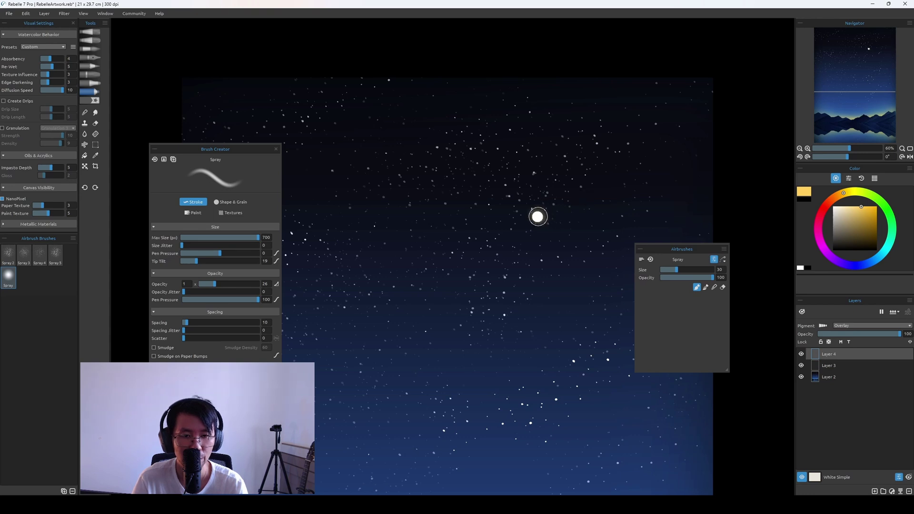
key("bracketright")
key("bracketright")
key("bracketright")
key("bracketright")
key("bracketright")
key("bracketright")
key("bracketright")
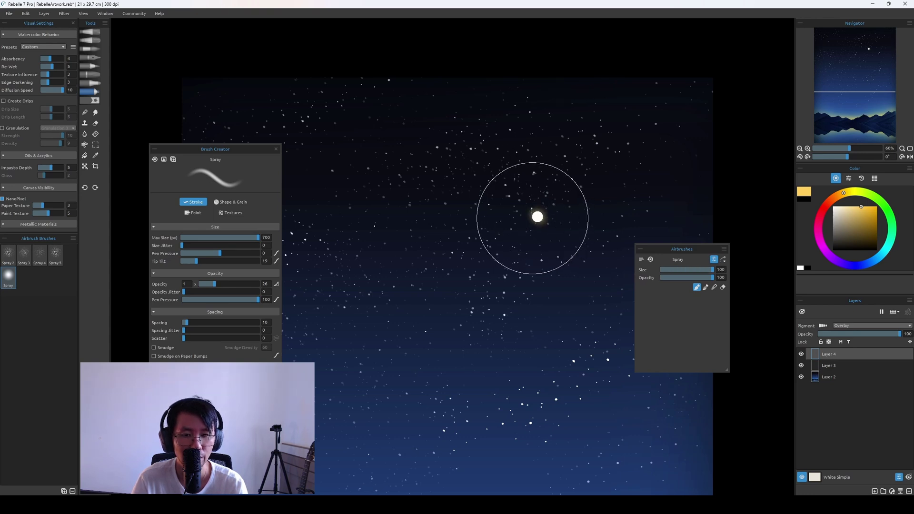
Reduce the Spray brush to size 12, keeping the warm yellow-orange colour on the Overlay layer
key("bracketleft")
key("bracketleft")
key("bracketleft")
key("bracketleft")
key("bracketleft")
key("bracketleft")
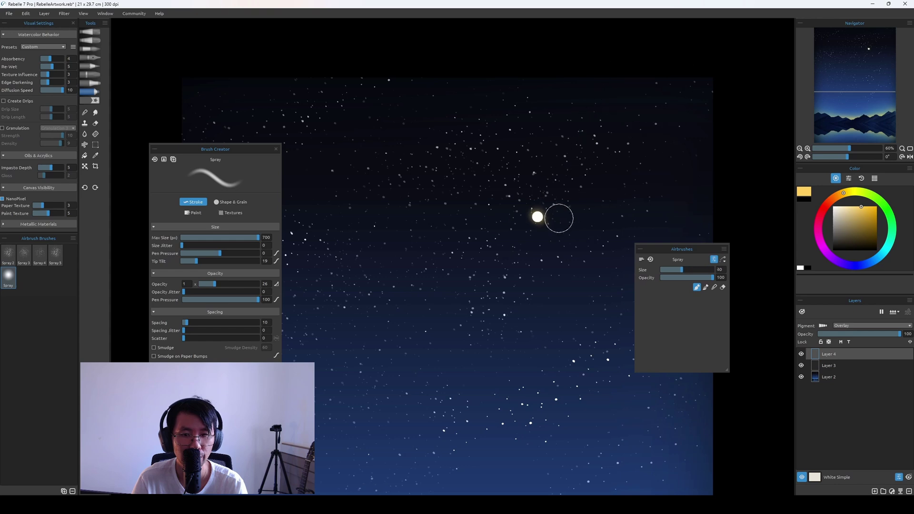
key("bracketleft")
key("bracketleft")
key("bracketleft")
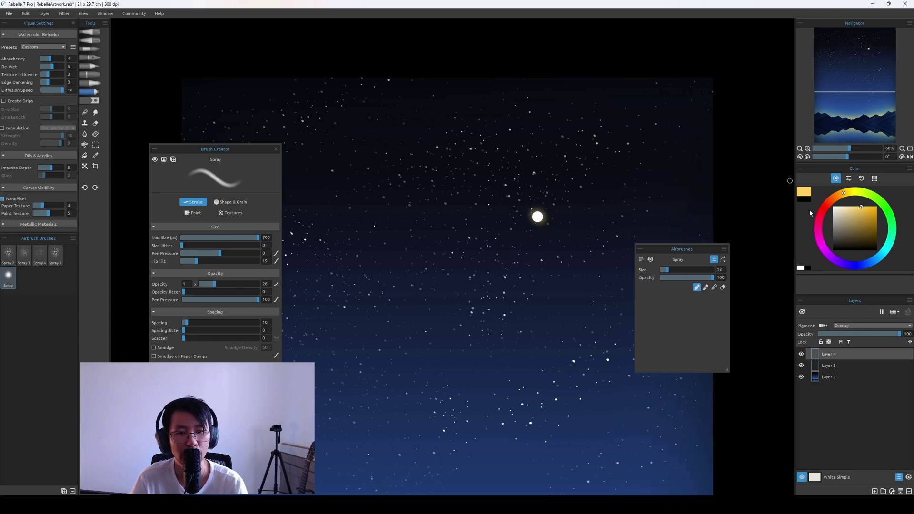
Tint a star just below the moon sky blue on Layer 4, then reduce the Spray brush to size 10
key("bracketright")
key("bracketright")
left_click_drag(871, 259, 880, 255)
key("bracketleft")
key("bracketleft")
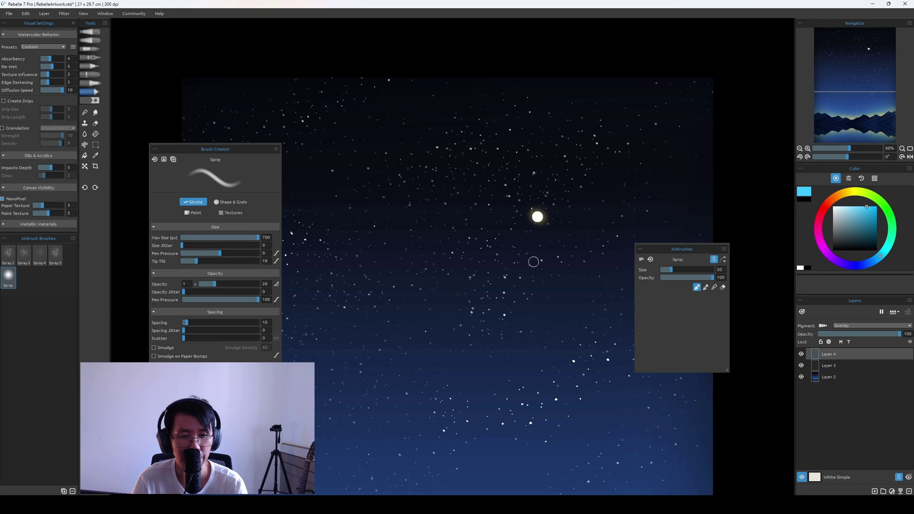
key("bracketleft")
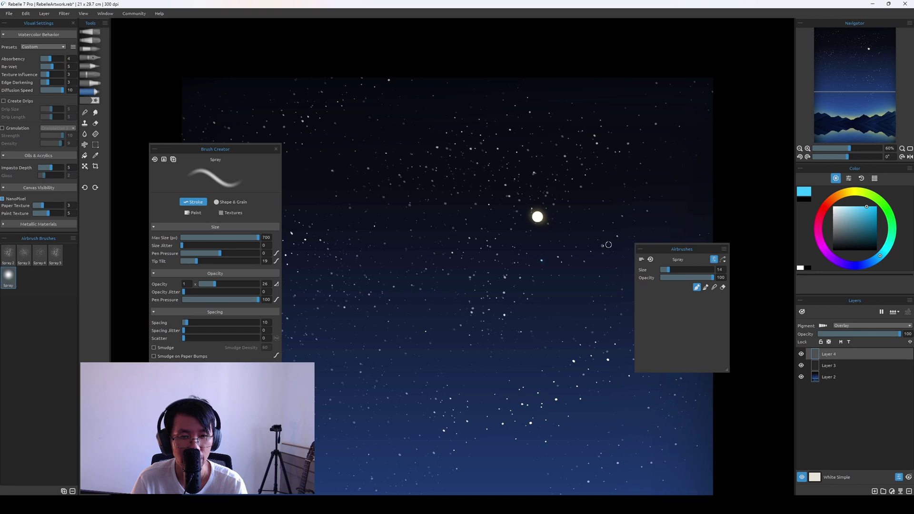
key("bracketleft")
key("bracketleft")
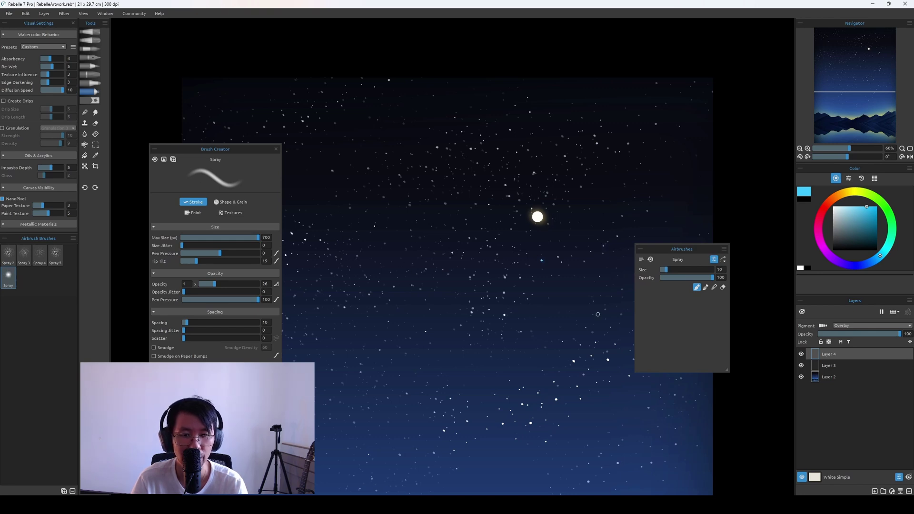
Tint several brighter stars in the lower sky blue on the Overlay layer with the Spray brush at size 12
scroll(598, 314, "down", 3)
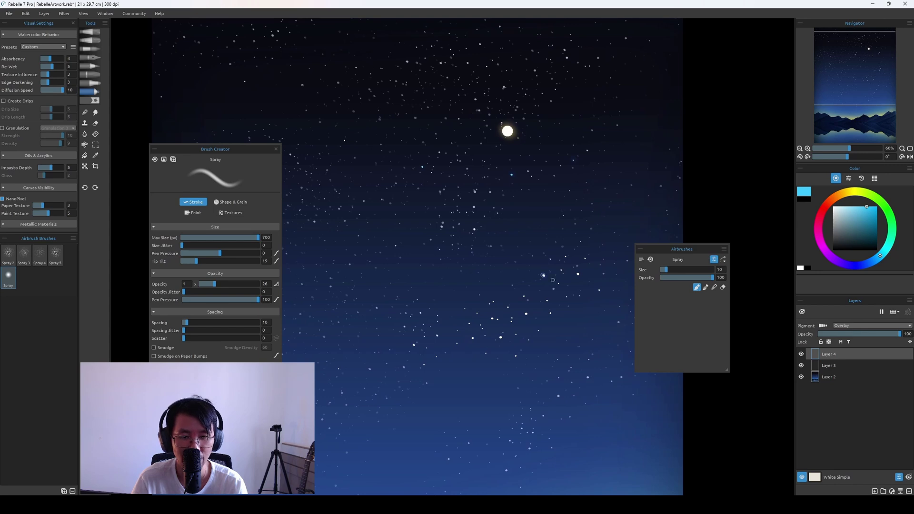
key("bracketright")
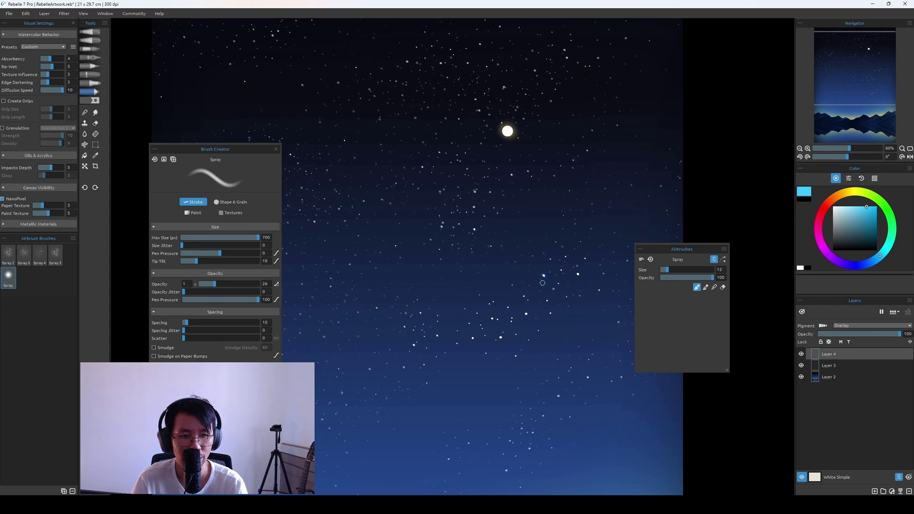
left_click(436, 336)
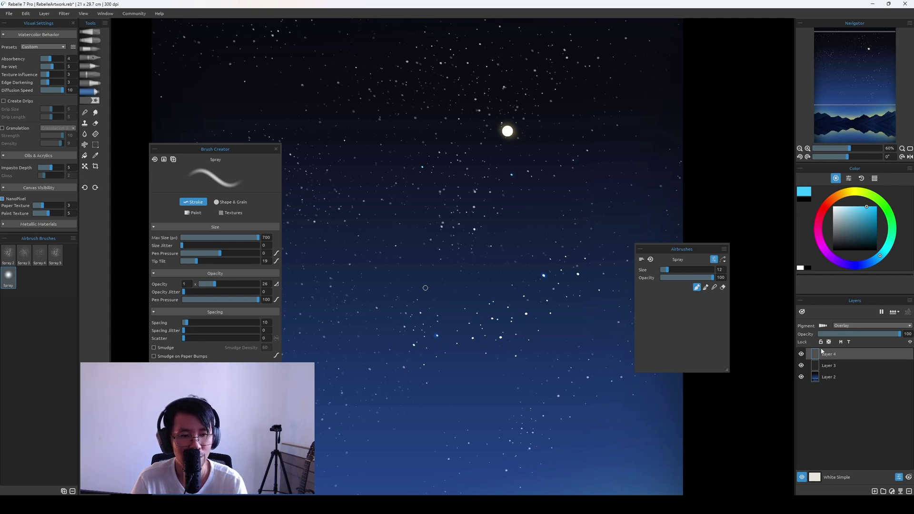
Add a Color Dodge layer above Layer 4 and airbrush sky-blue glows over the two bright stars below the moon
left_click(874, 328)
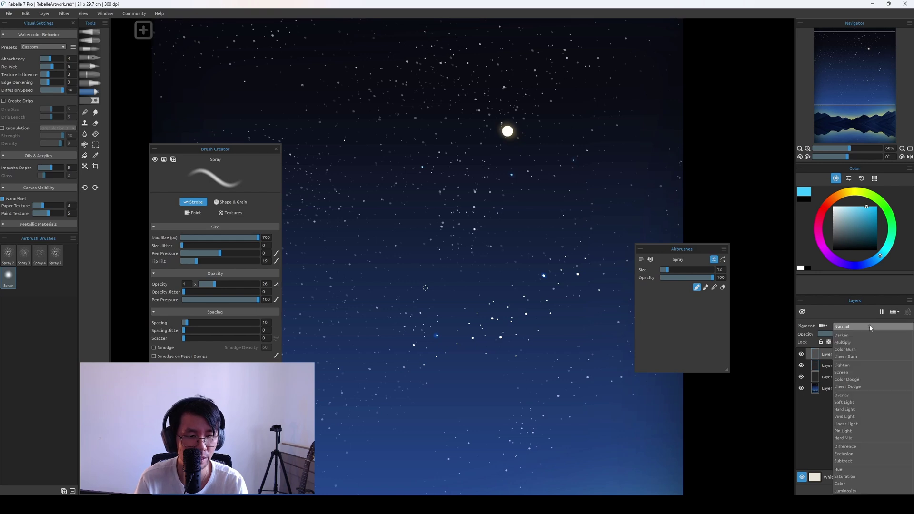
left_click(869, 379)
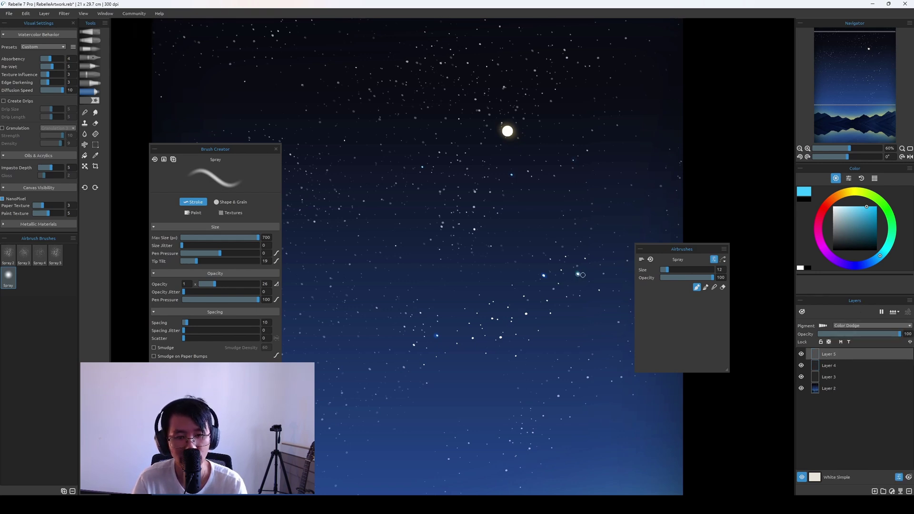
key("ctrl+z")
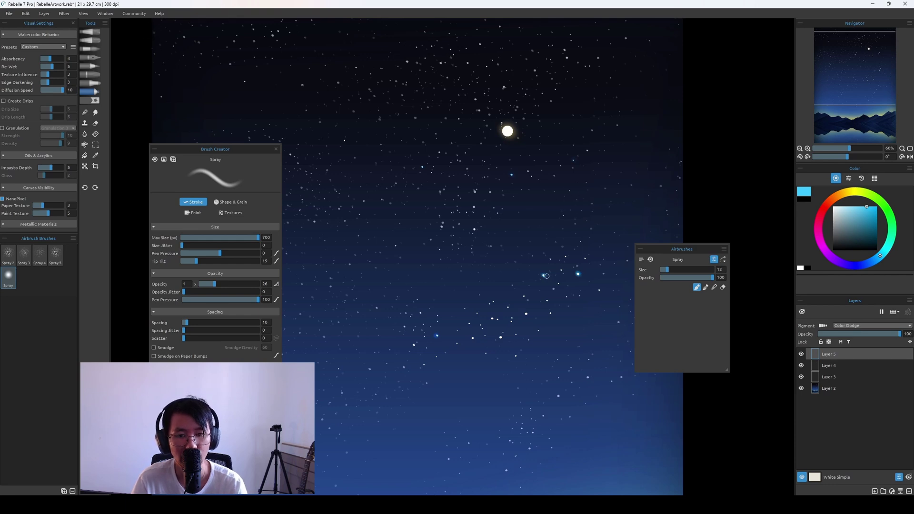
key("ctrl+z")
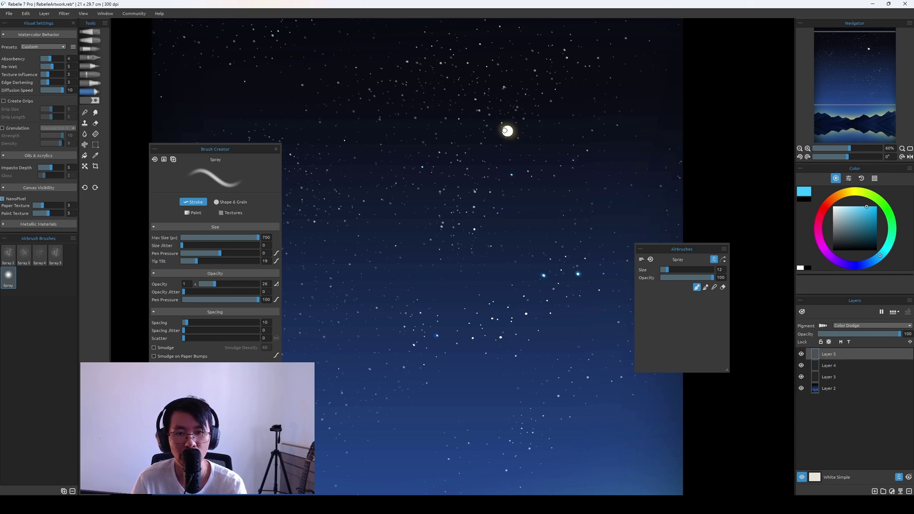
Set the Spray brush to size 9 and airbrush blue glows on two stars above the moon
key("bracketleft")
key("bracketleft")
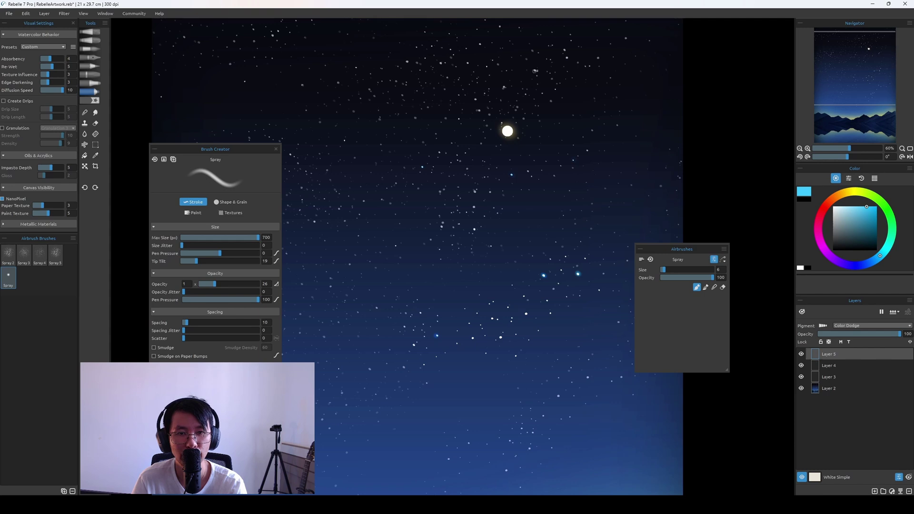
key("bracketright")
key("bracketright")
left_click(535, 71)
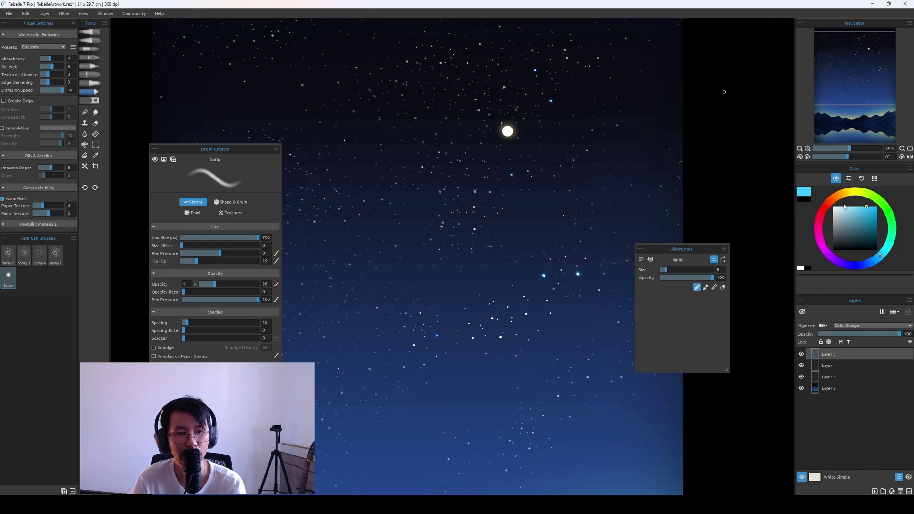
Choose a saturated orange and airbrush a star far to the moon's left on Layer 5, reducing the brush to size 8
left_click(829, 201)
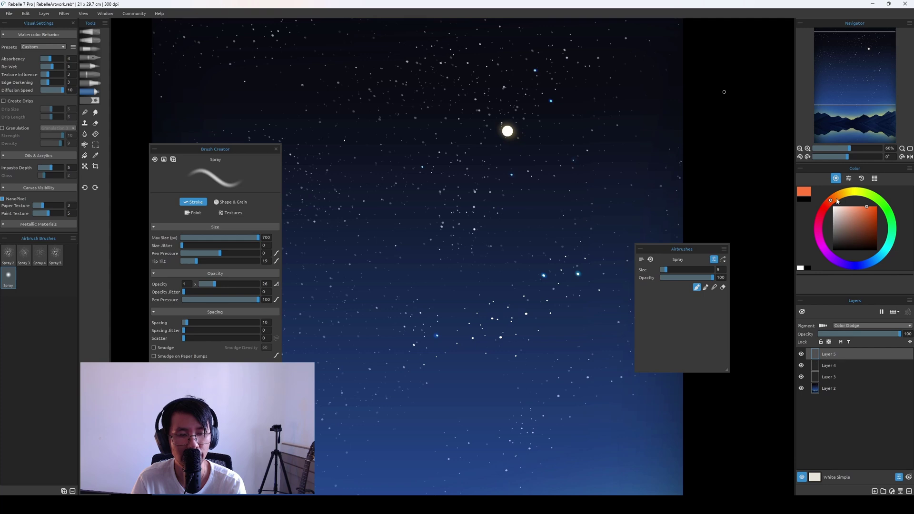
left_click_drag(831, 201, 833, 201)
left_click(876, 208)
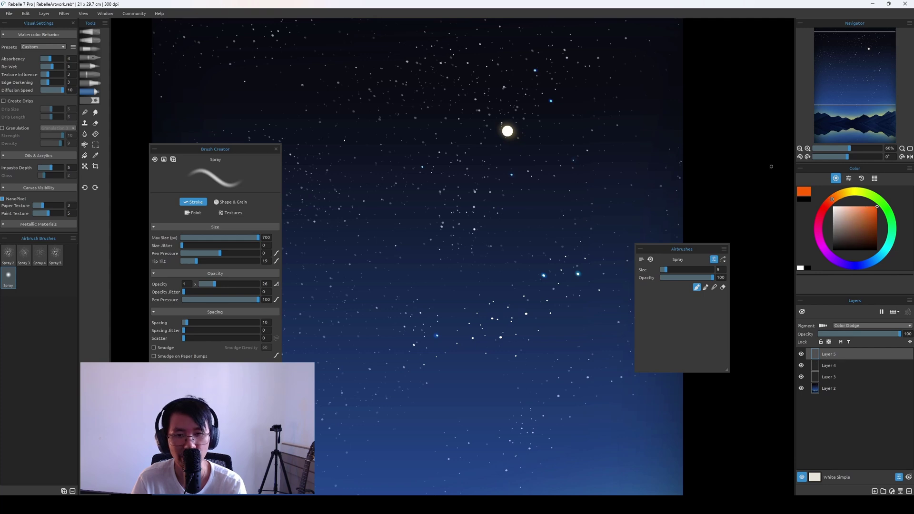
left_click_drag(353, 134, 398, 140)
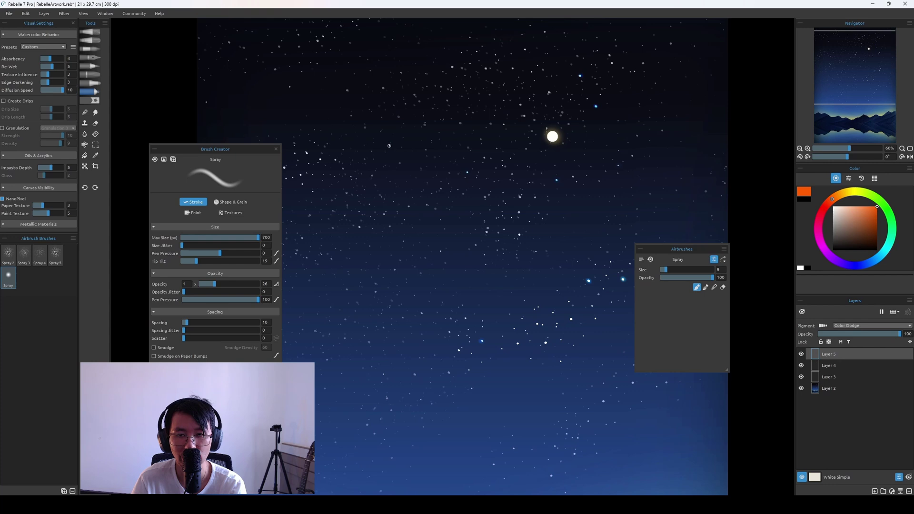
left_click(390, 146)
key("ctrl+z")
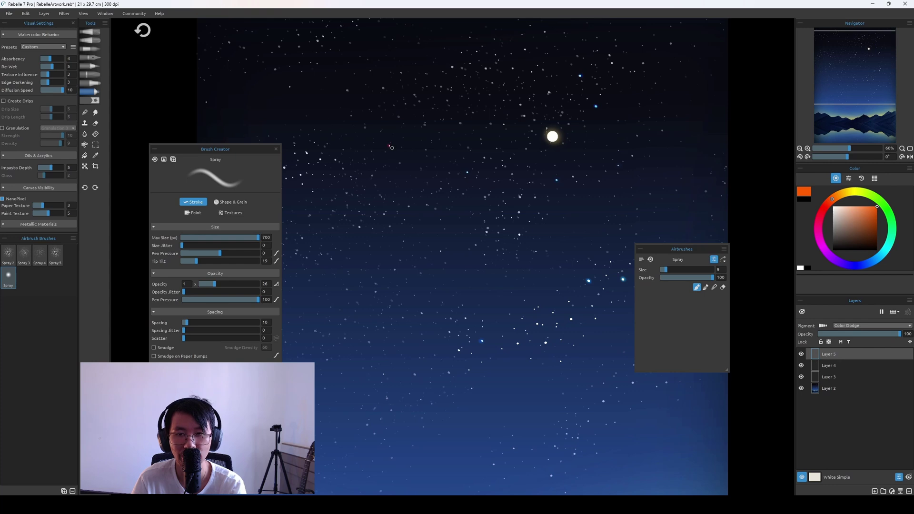
key("bracketleft")
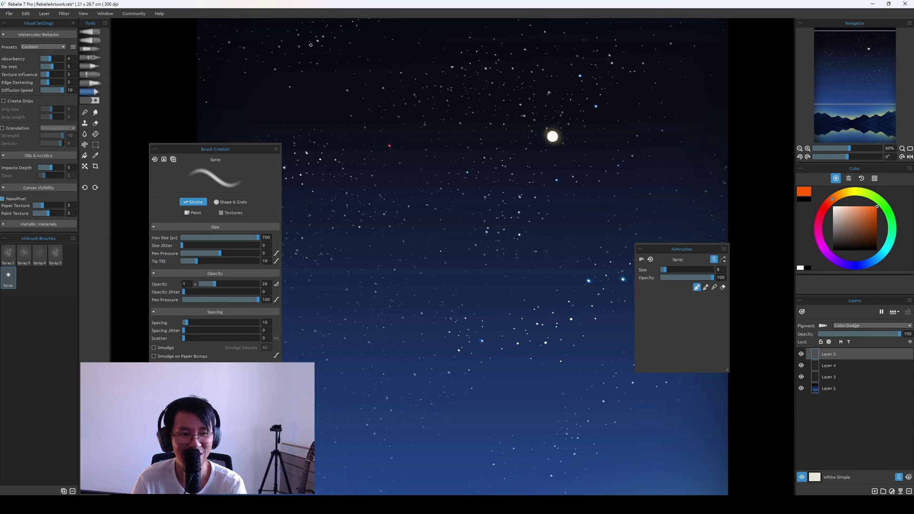
Add a new Normal layer above Layer 5
left_click(832, 366)
left_click(841, 356)
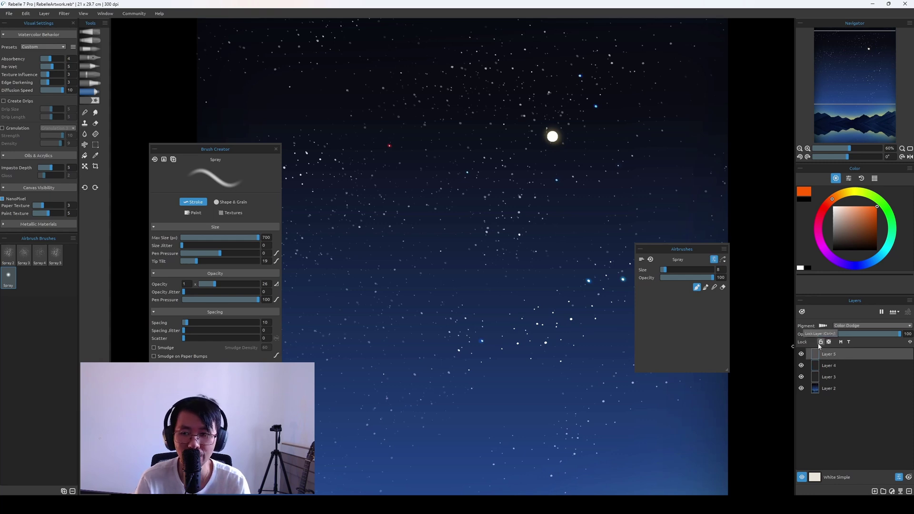
key("ctrl+shift+n")
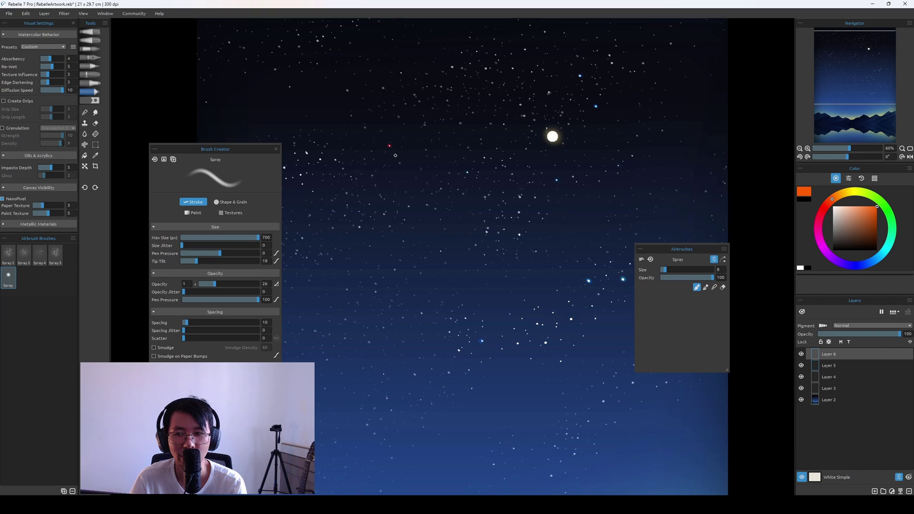
Paint a small orange star beside the red one with the Round soft oil brush at size 5, then restore its size to 16
left_click(94, 32)
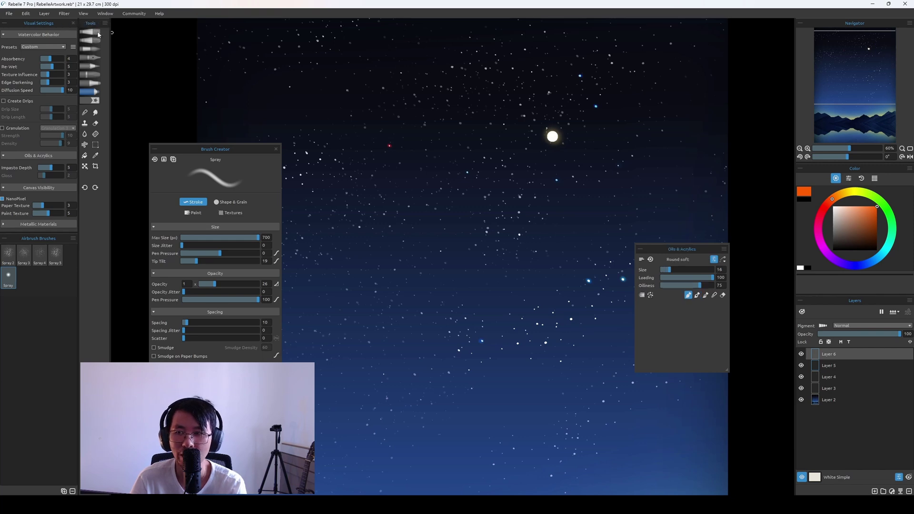
key("bracketleft")
key("bracketleft")
key("bracketleft")
key("bracketleft")
key("bracketleft")
key("bracketleft")
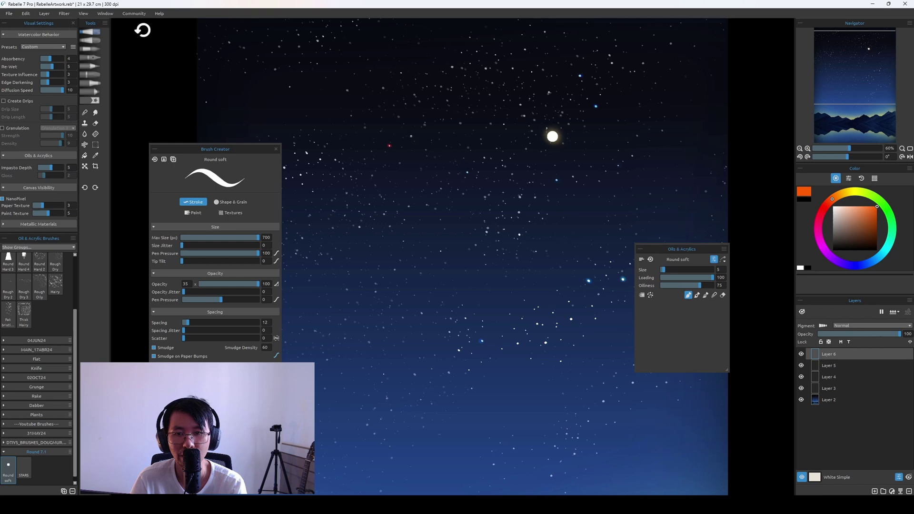
key("bracketright")
key("bracketright")
key("bracketright")
key("bracketright")
key("bracketright")
key("bracketright")
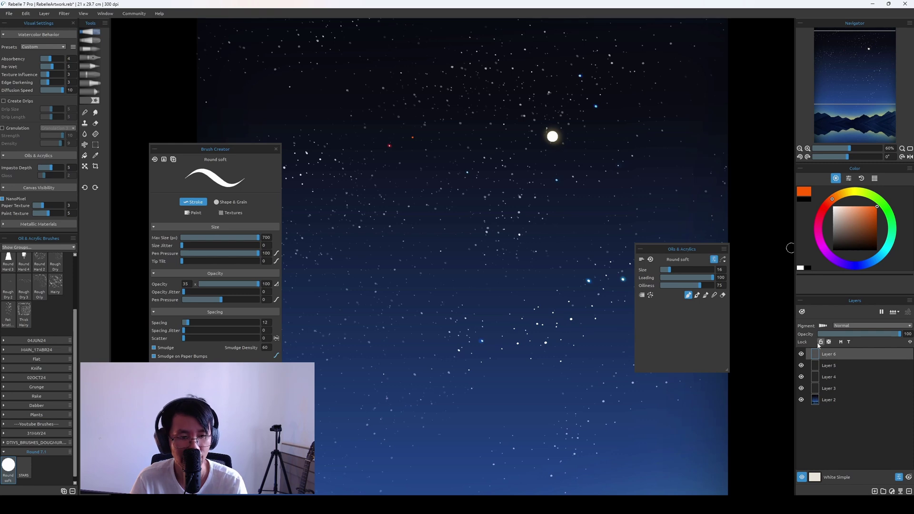
Add an Overlay layer above Layer 6 and set the Spray airbrush to size 14 with a pale orange colour
left_click(842, 327)
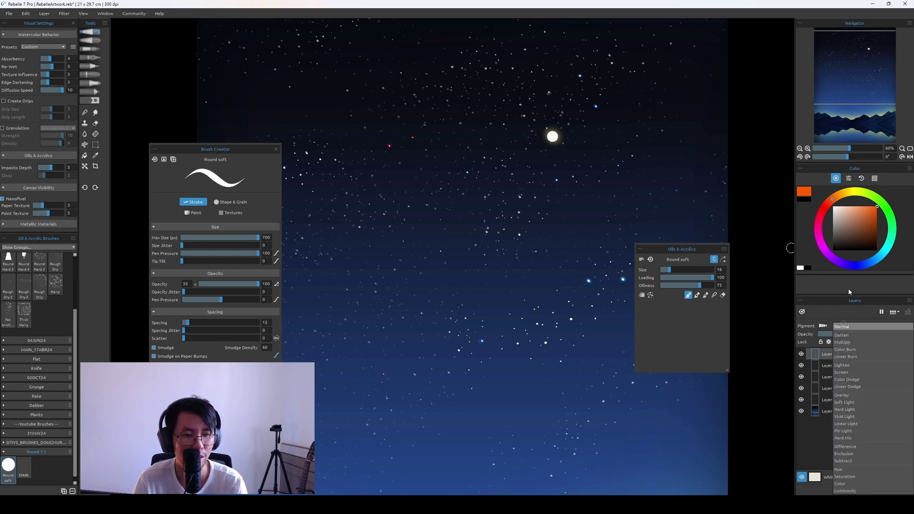
left_click(848, 396)
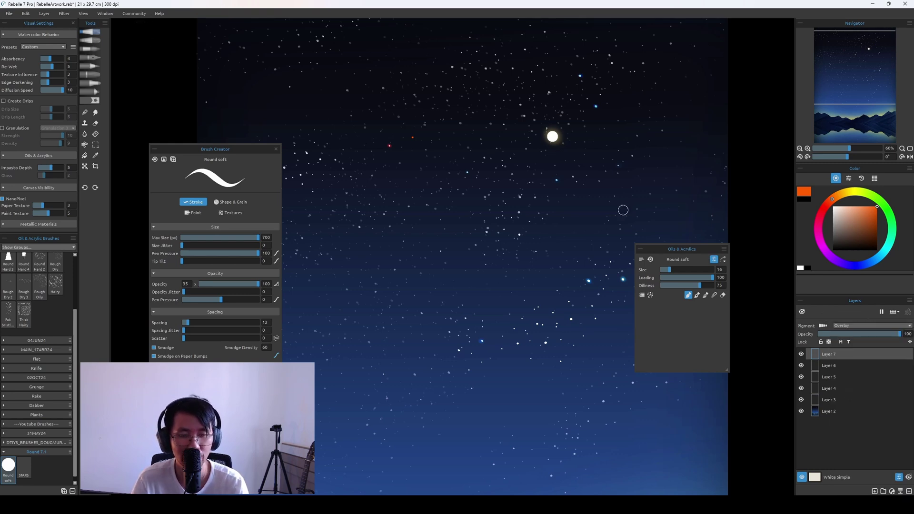
left_click(90, 91)
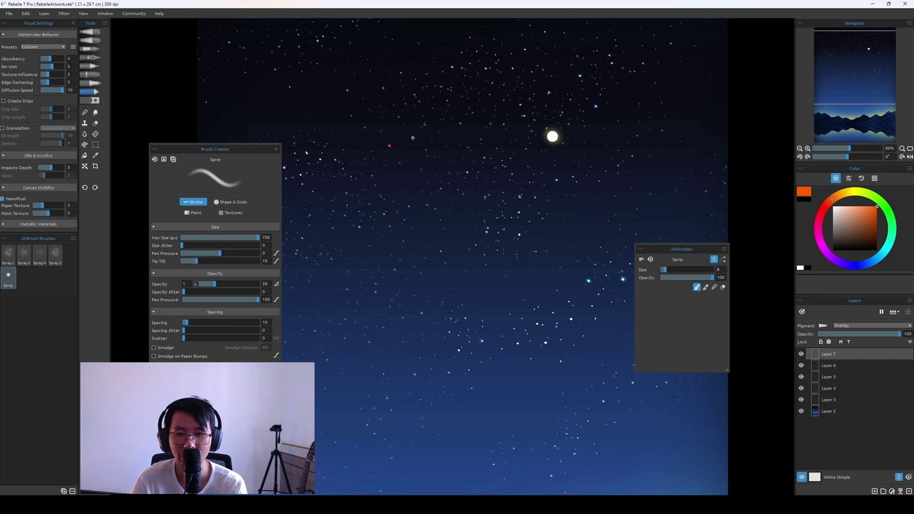
key("]")
key("]")
key("]")
key("]")
key("]")
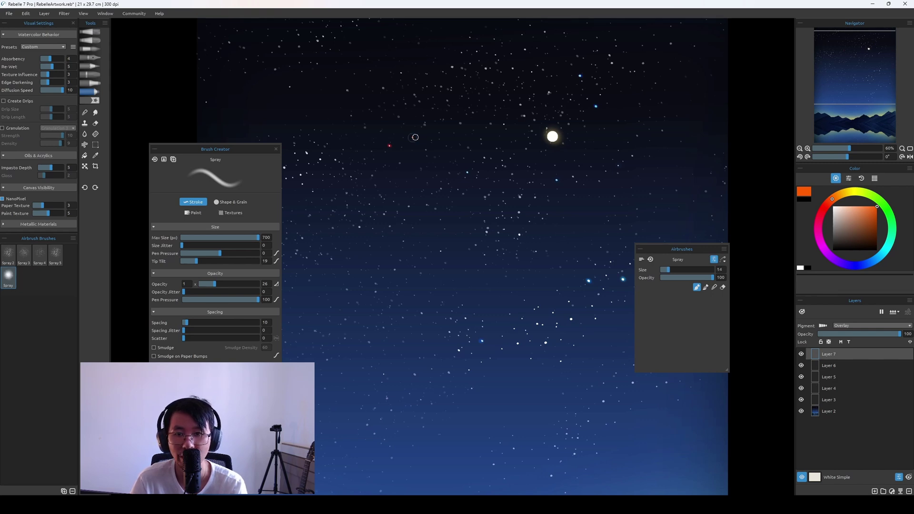
left_click_drag(861, 221, 853, 206)
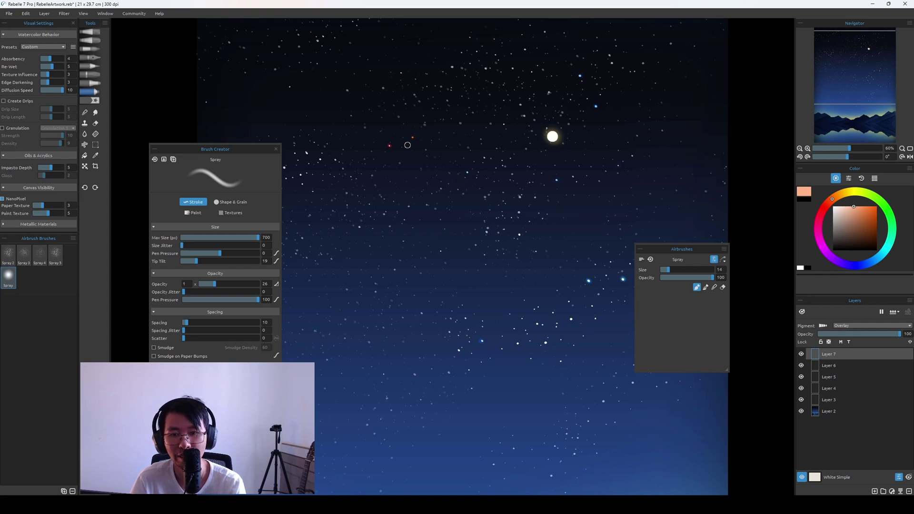
Reduce the Spray brush to size 6 for detailing the red and orange stars on Layer 7
key("[")
key("[")
key("[")
key("[")
key("[")
key("[")
key("[")
key("[")
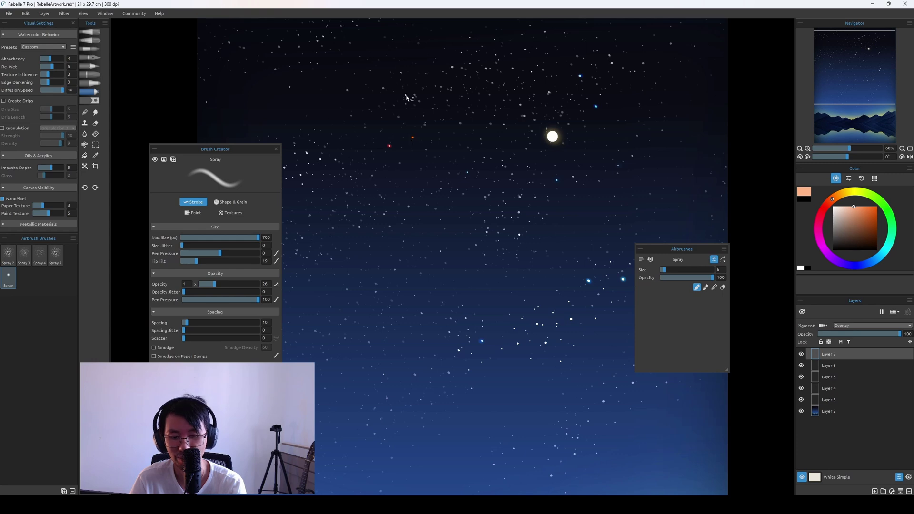
key("ctrl+plus")
left_click_drag(455, 142, 449, 193)
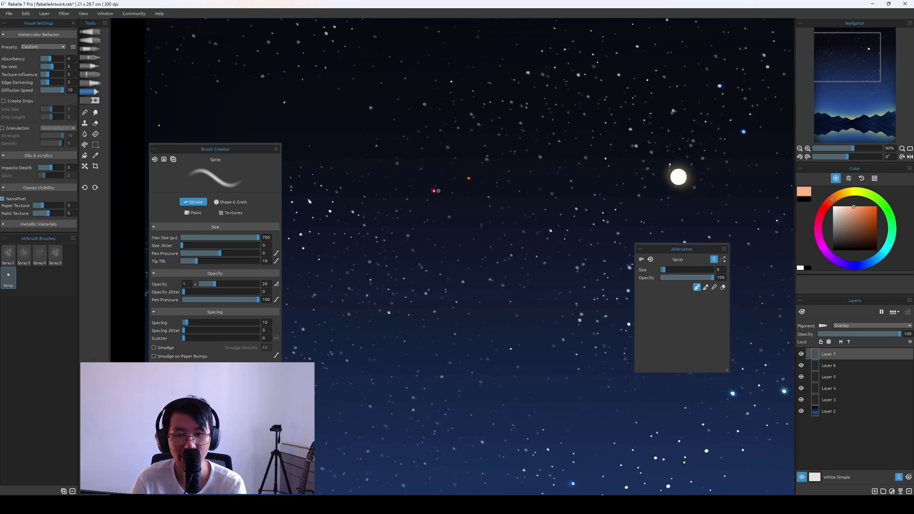
Select Layer 6 and choose a deeper orange for touching up the small orange star
left_click(840, 366)
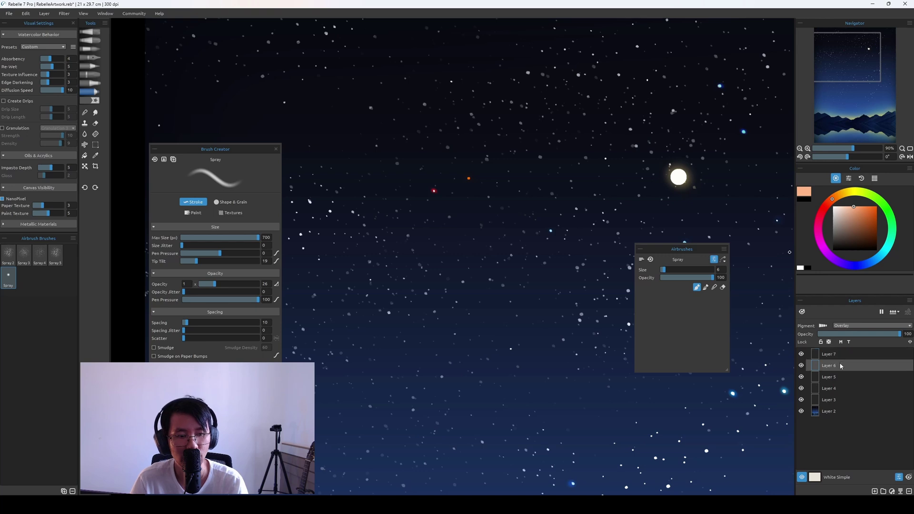
left_click(835, 377)
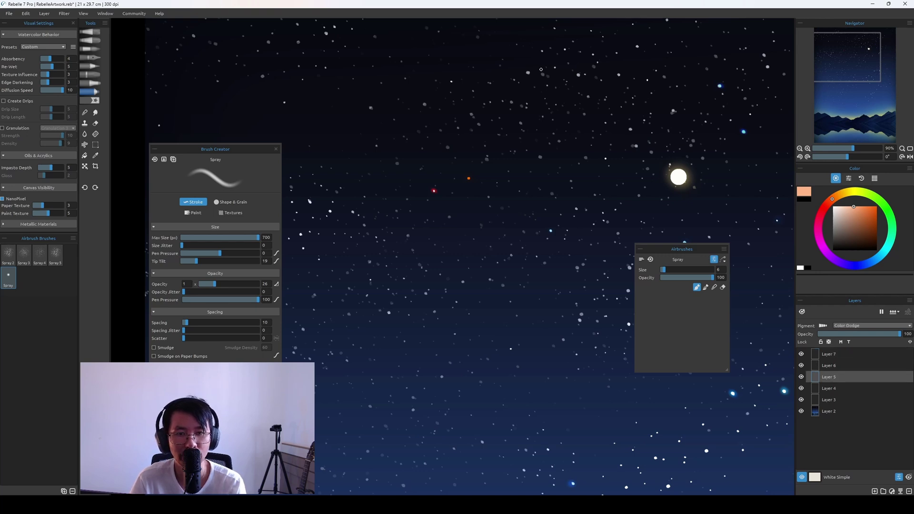
left_click(851, 365)
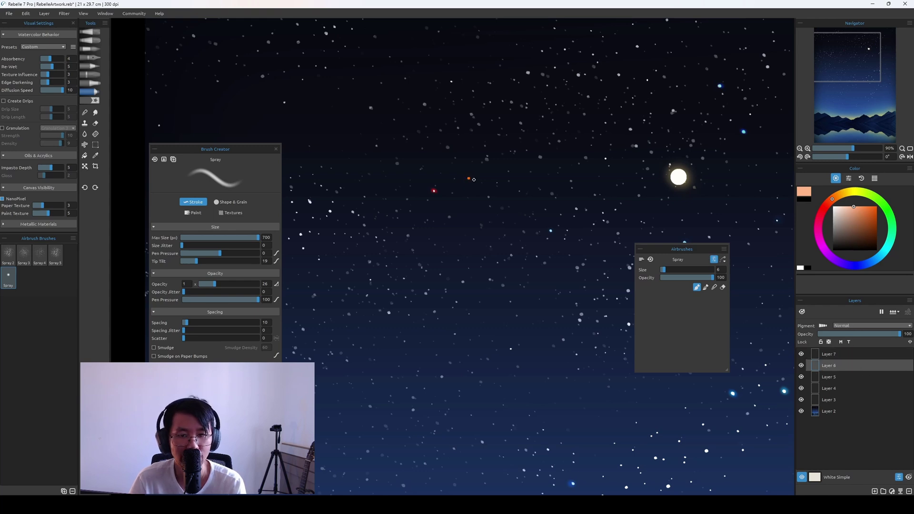
mouse_move(859, 202)
left_mouse_down()
mouse_move(877, 207)
mouse_move(869, 206)
left_mouse_up()
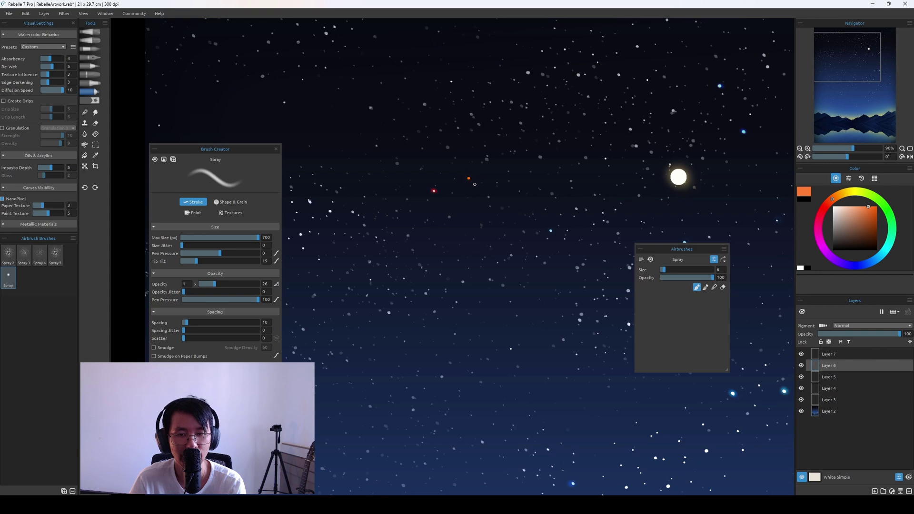
Add a Color Dodge layer above Layer 7 and dab orange onto the orange star with the Spray brush at size 9
left_click(838, 353)
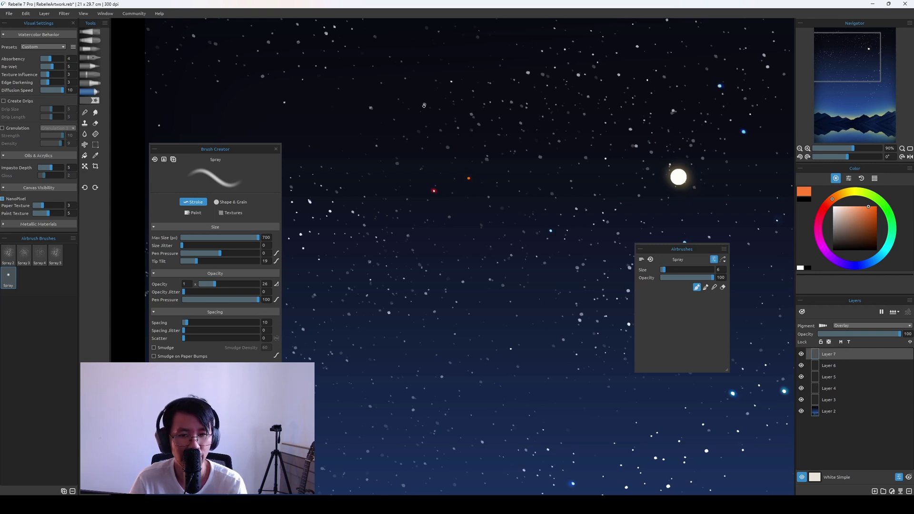
left_click(854, 326)
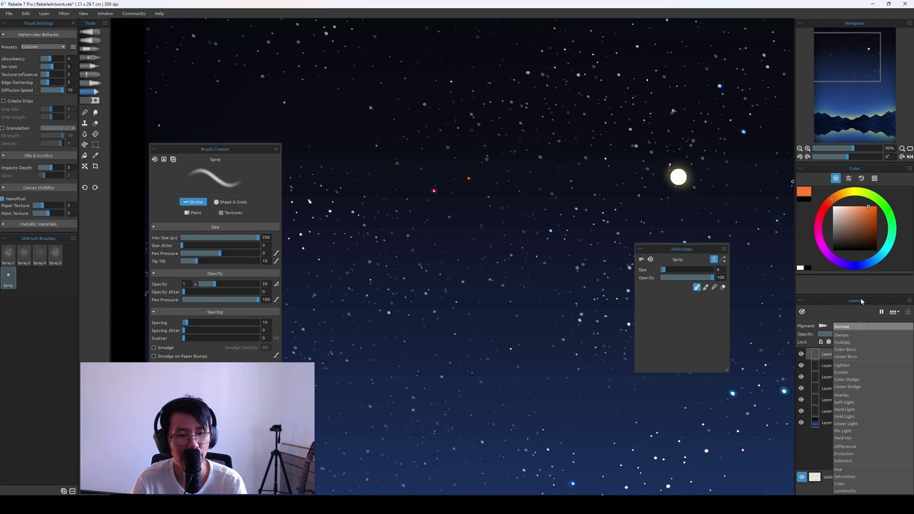
left_click(857, 380)
key("bracketright")
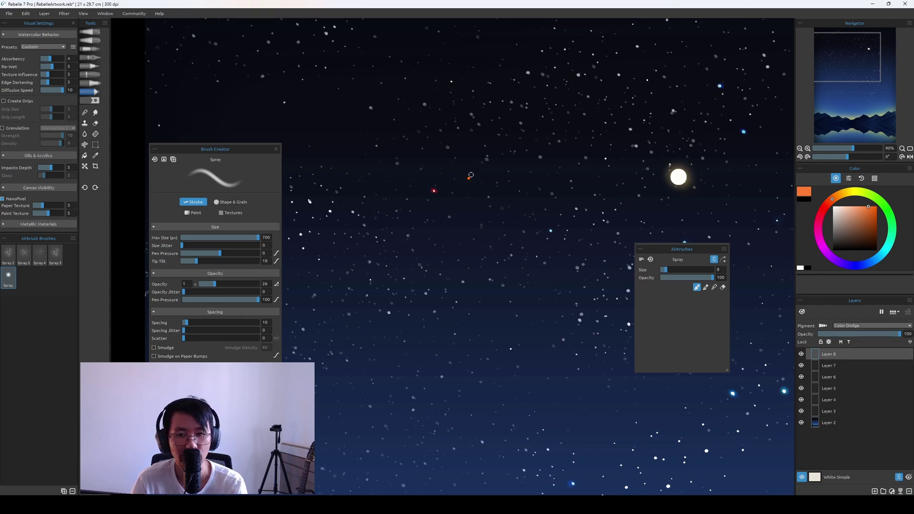
left_click(471, 179)
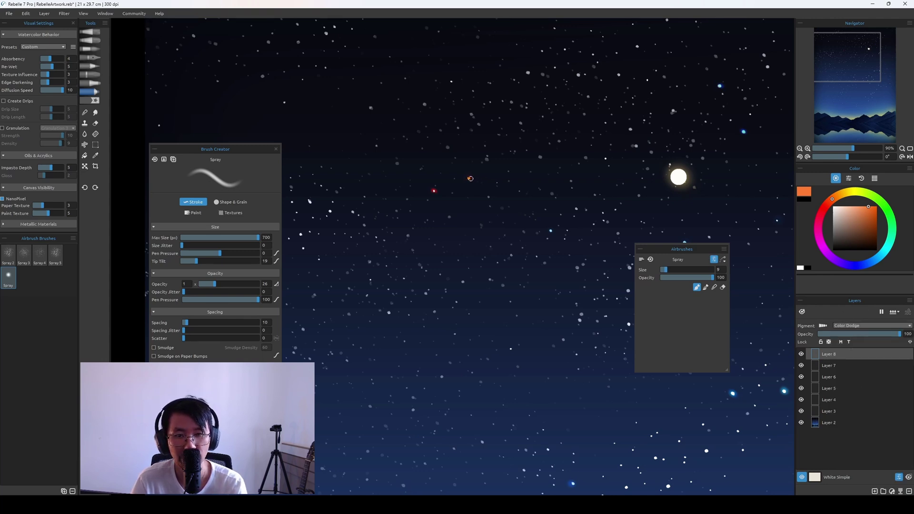
Enlarge the Spray brush to size 25 and paint a wider orange glow around the orange star
key("bracketright")
key("bracketright")
key("bracketright")
key("bracketright")
key("bracketright")
key("bracketright")
key("bracketright")
key("bracketright")
key("bracketright")
key("bracketright")
key("bracketright")
key("bracketright")
key("bracketright")
key("bracketright")
key("bracketright")
key("bracketright")
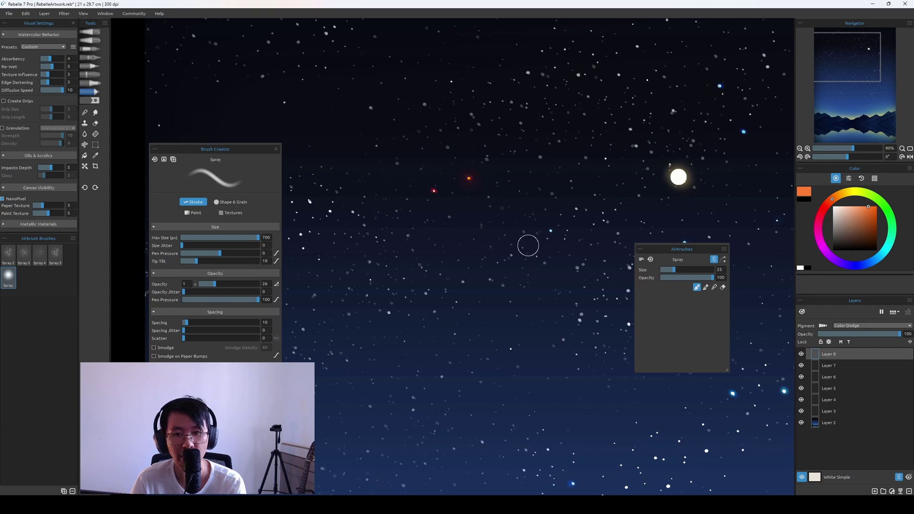
Try the Spray brush at size 6 for detailing the orange star's glow and settle on size 12
key("bracketleft")
key("bracketleft")
key("bracketleft")
key("bracketleft")
key("bracketleft")
key("bracketleft")
key("bracketleft")
key("bracketleft")
key("bracketleft")
key("bracketleft")
key("bracketleft")
key("bracketleft")
key("bracketleft")
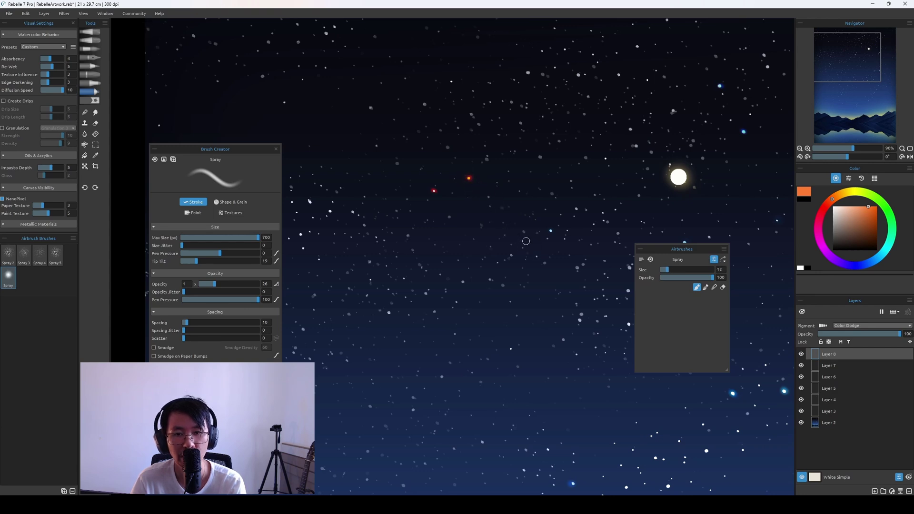
key("bracketleft")
key("bracketleft")
key("bracketleft")
key("bracketleft")
key("bracketleft")
key("bracketleft")
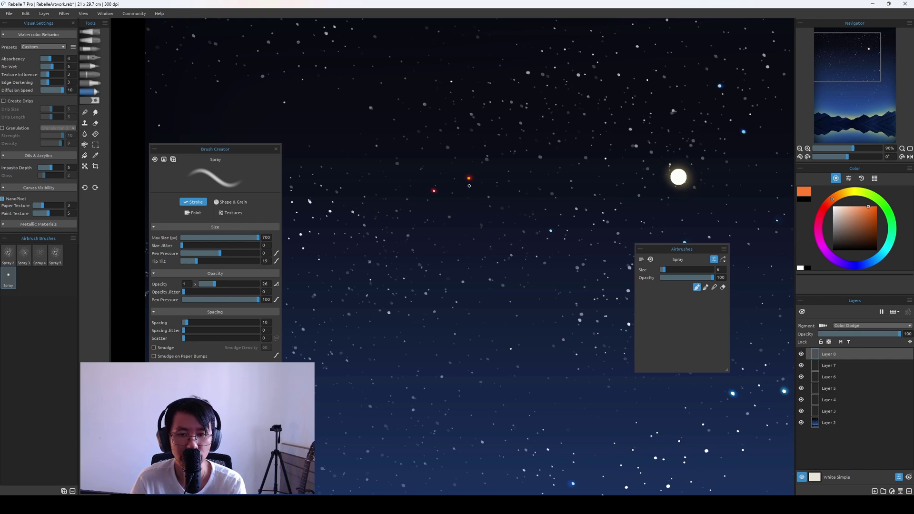
key("]")
key("]")
key("]")
key("]")
key("]")
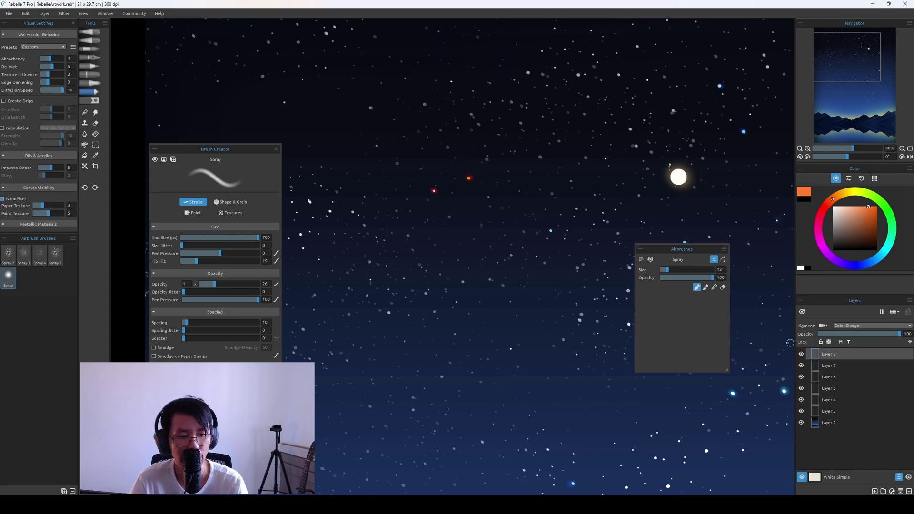
Compare the blend modes of Layers 7 and 8 and examine the coloured stars and moon across the whole painting
left_click(843, 366)
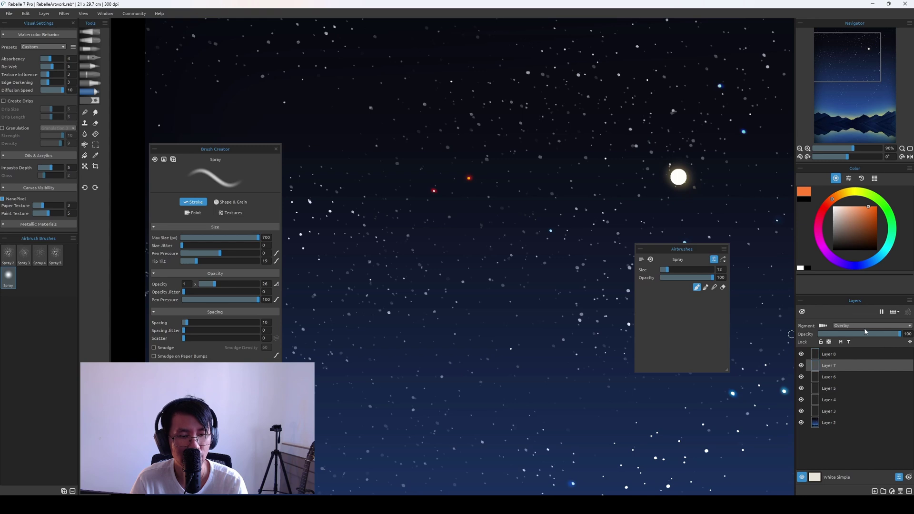
left_click(840, 357)
left_click(841, 366)
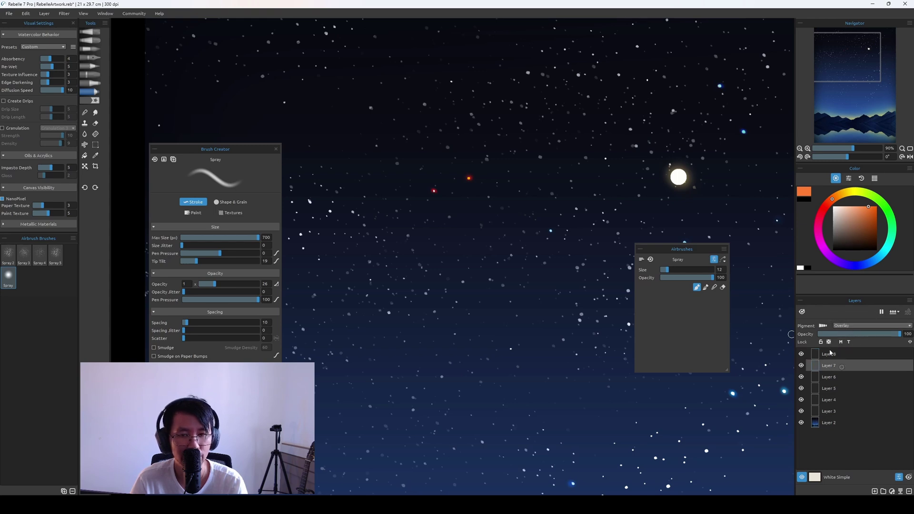
left_click(837, 355)
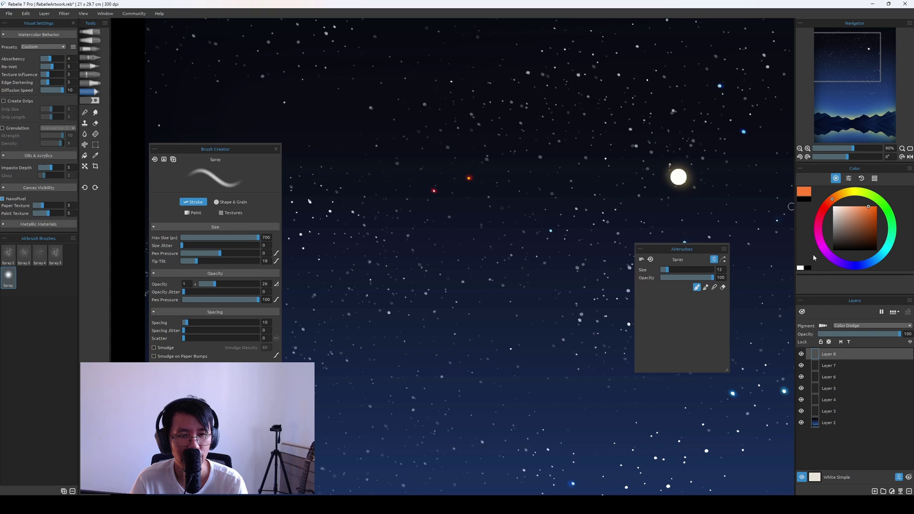
scroll(775, 309, "down", 5)
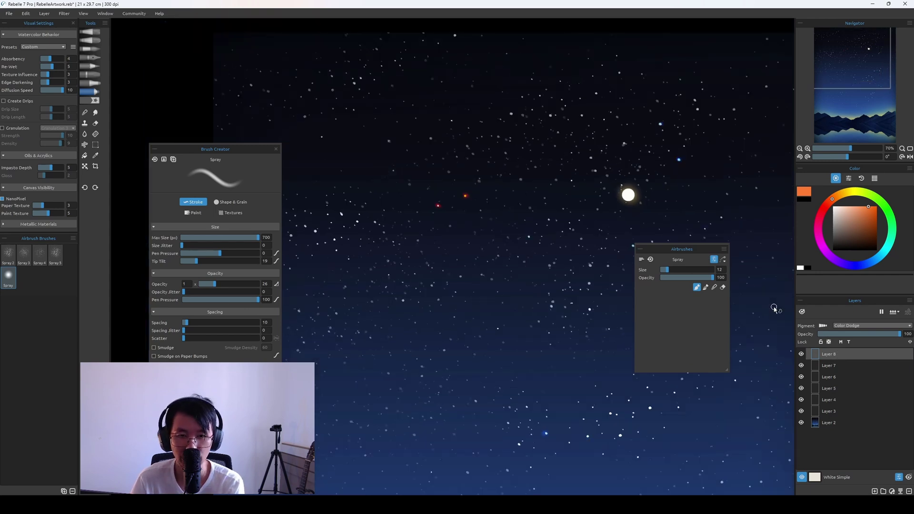
scroll(774, 310, "down", 5)
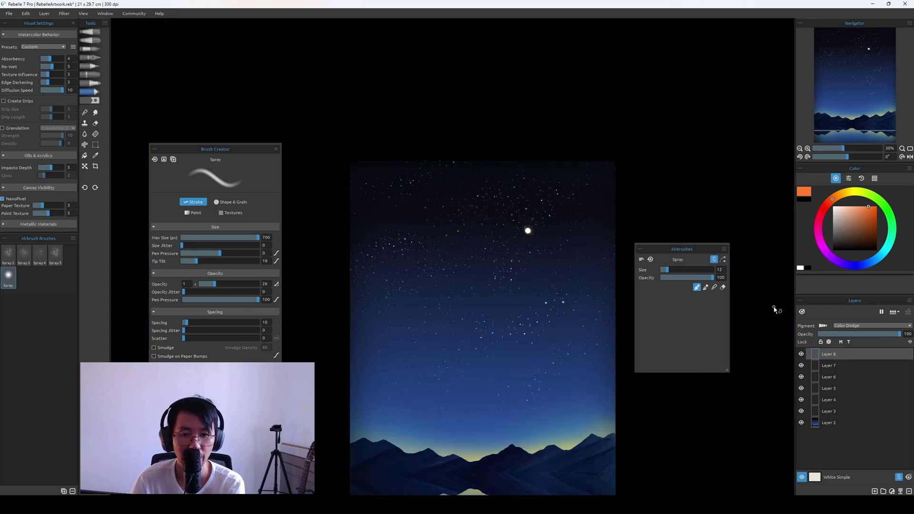
scroll(774, 309, "up", 2)
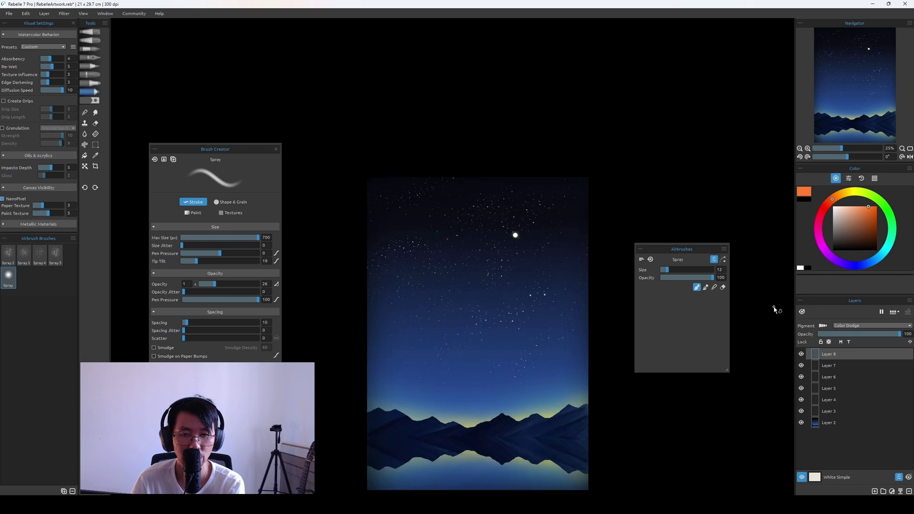
scroll(775, 309, "down", 1)
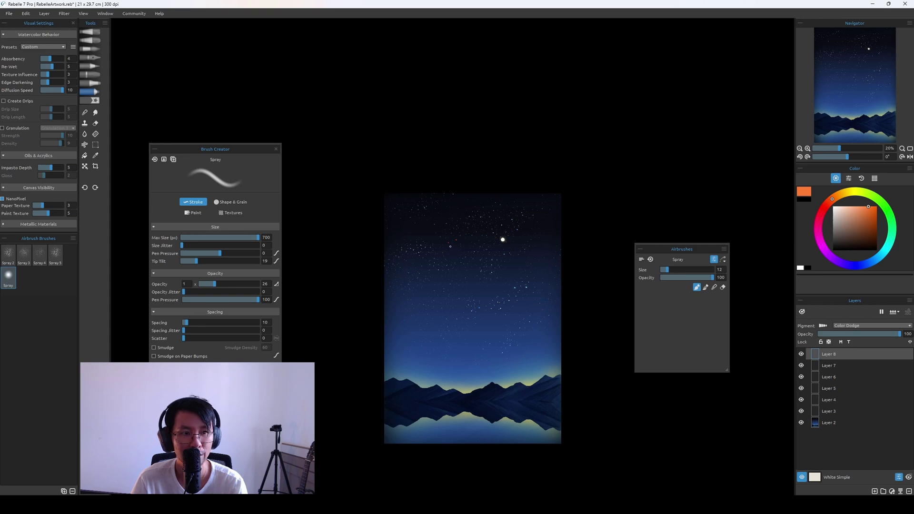
scroll(421, 201, "up", 4)
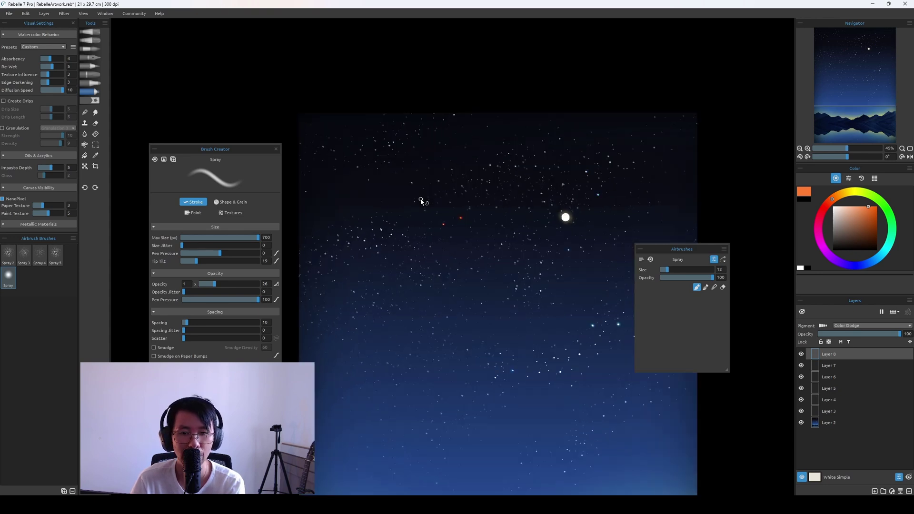
scroll(421, 201, "up", 2)
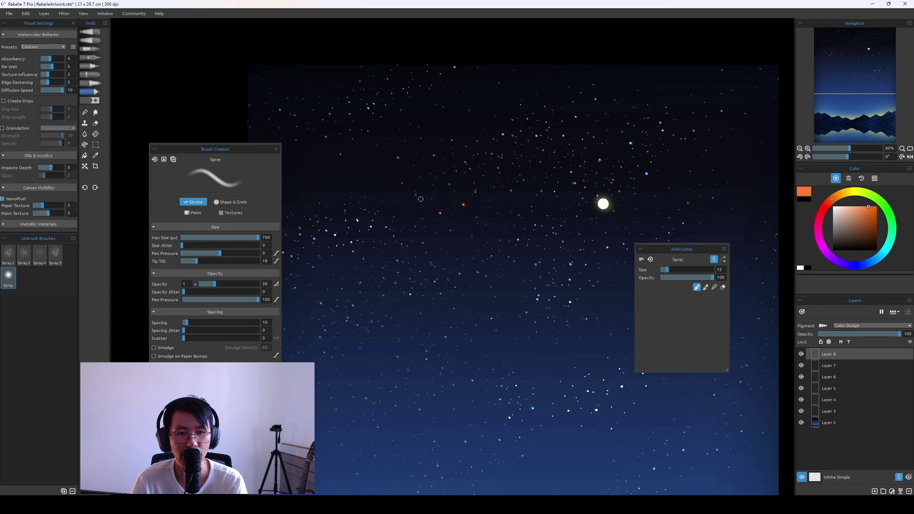
left_click_drag(527, 373, 503, 314)
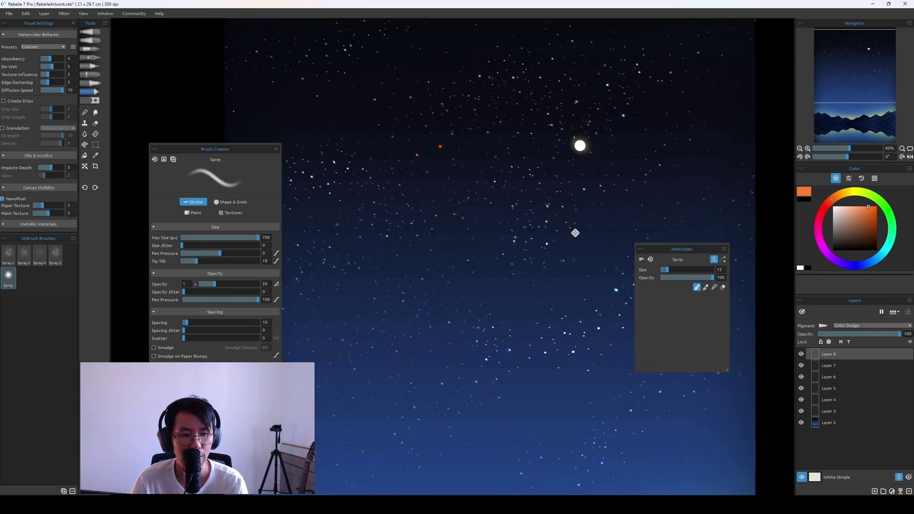
left_click(838, 422, "shift")
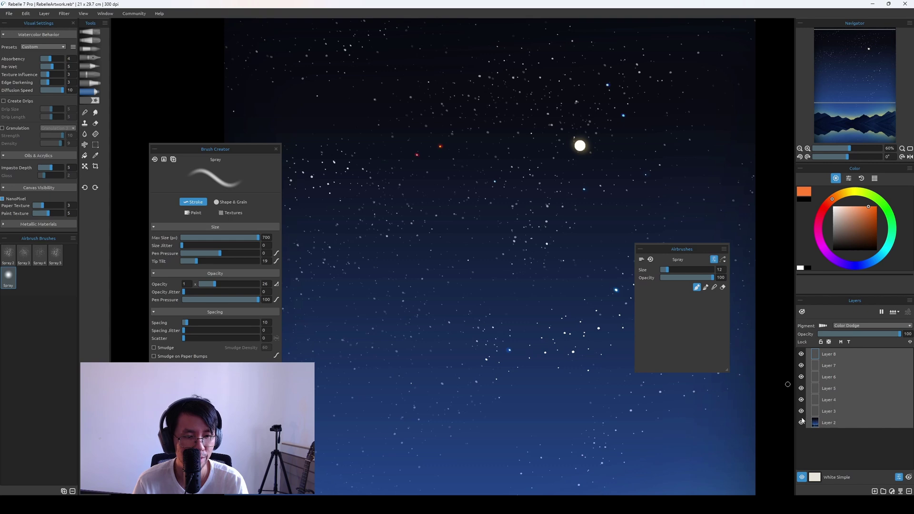
key("ctrl+e")
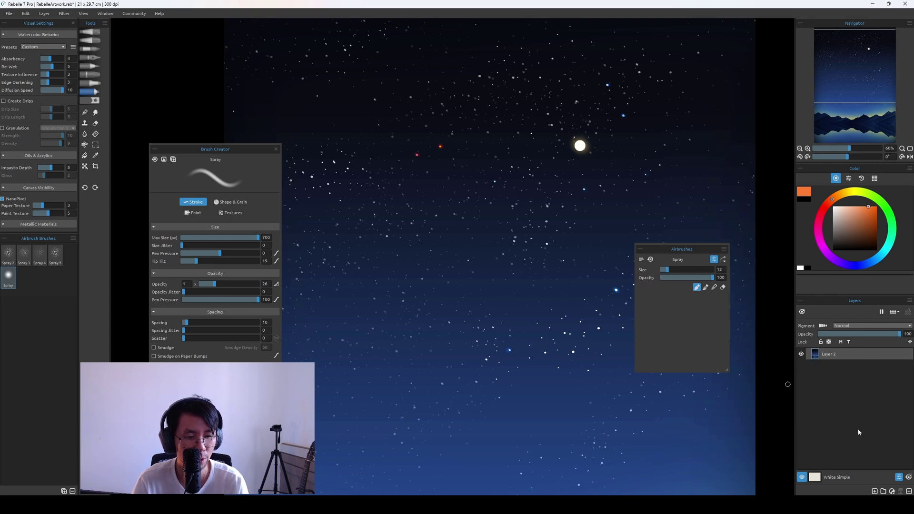
key("ctrl+z")
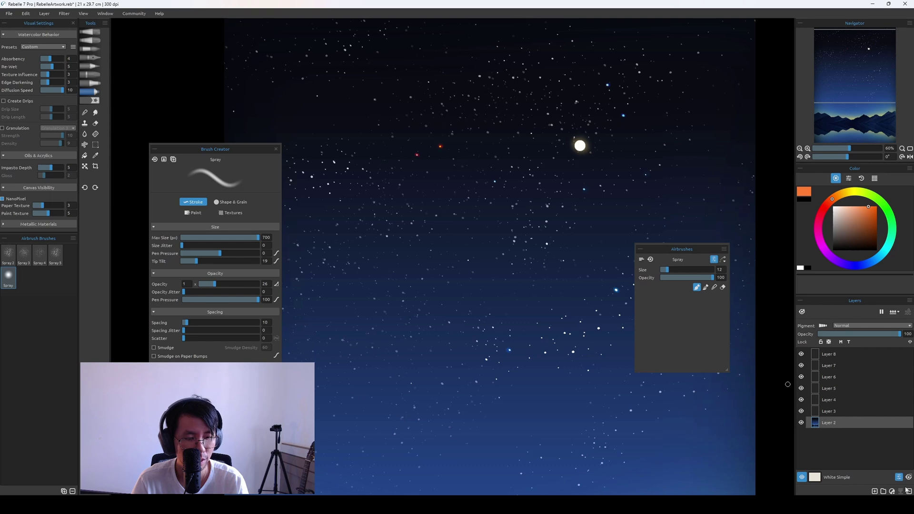
Merge all layers from Layer 8 down to Layer 2 into a single layer
left_click(841, 355)
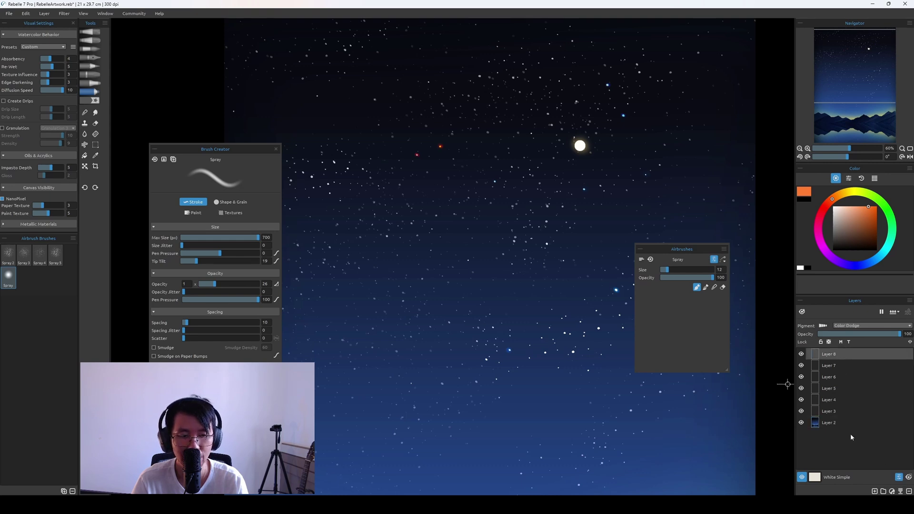
left_click(847, 427, "shift")
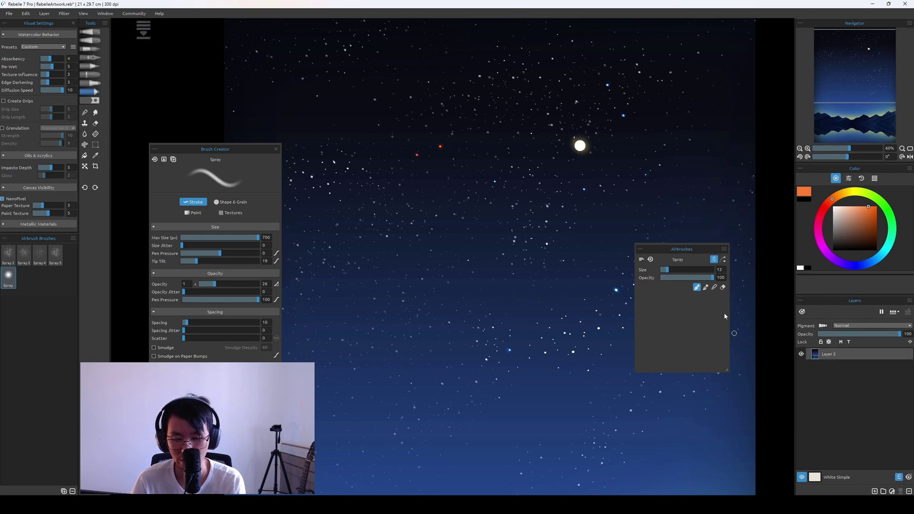
key("ctrl+minus")
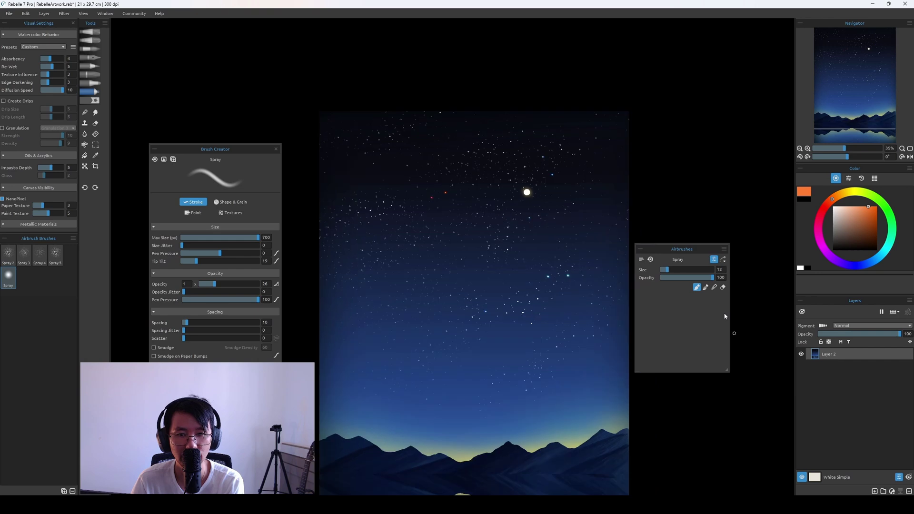
Switch to the Round soft oil brush and review its Shape & Grain, Paint and Stroke settings
key("a")
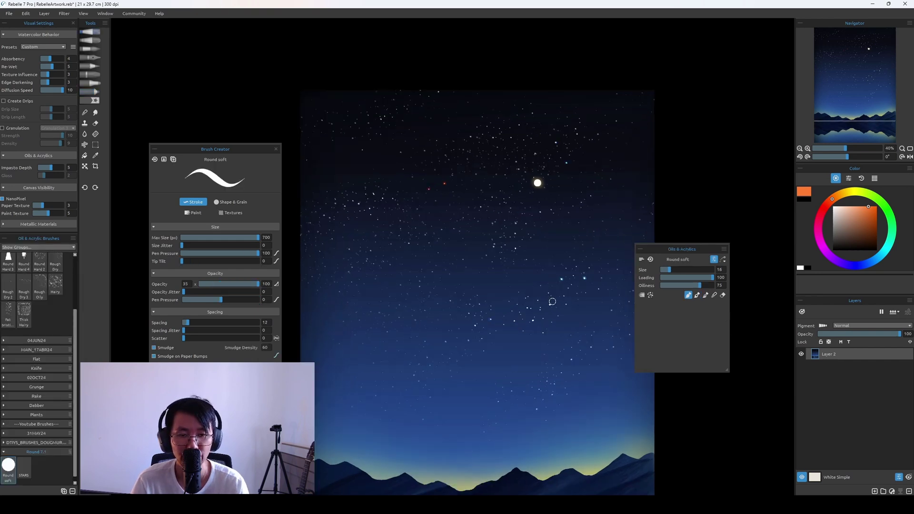
scroll(539, 180, "down", 2)
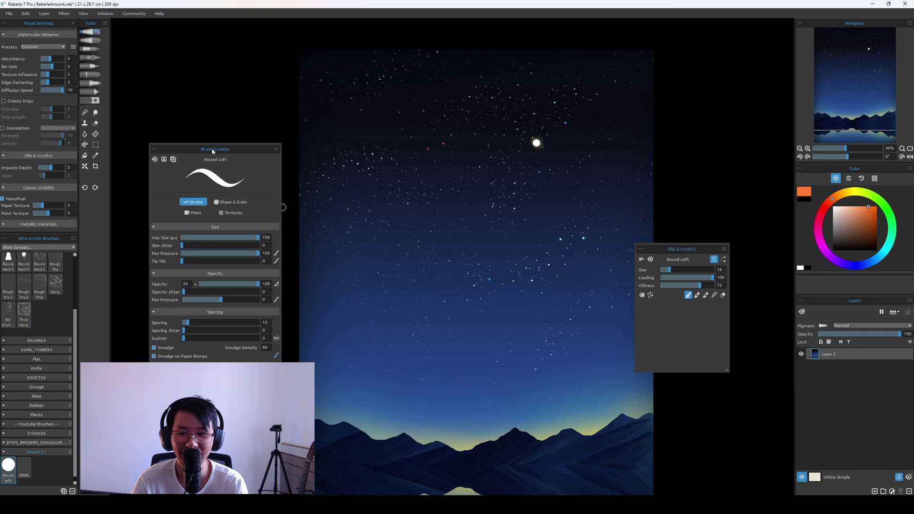
left_click(230, 202)
left_click(193, 213)
left_click(216, 213)
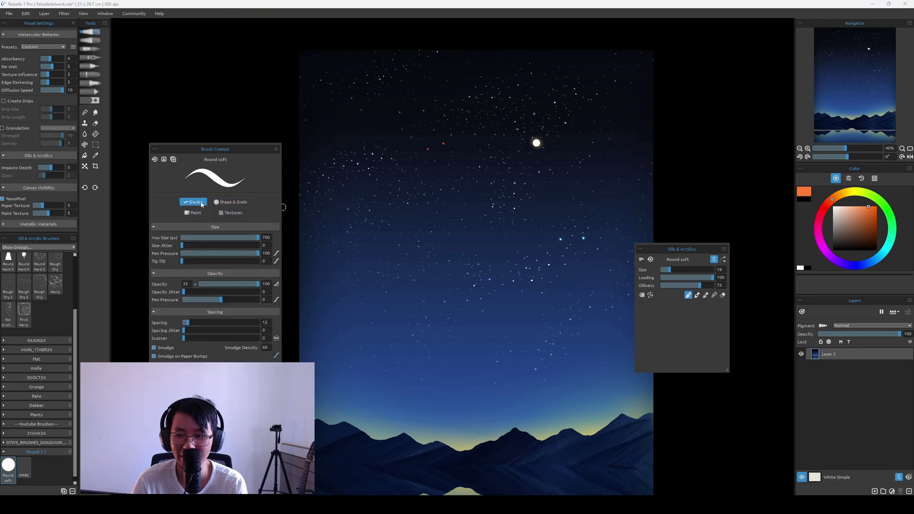
left_click(229, 201)
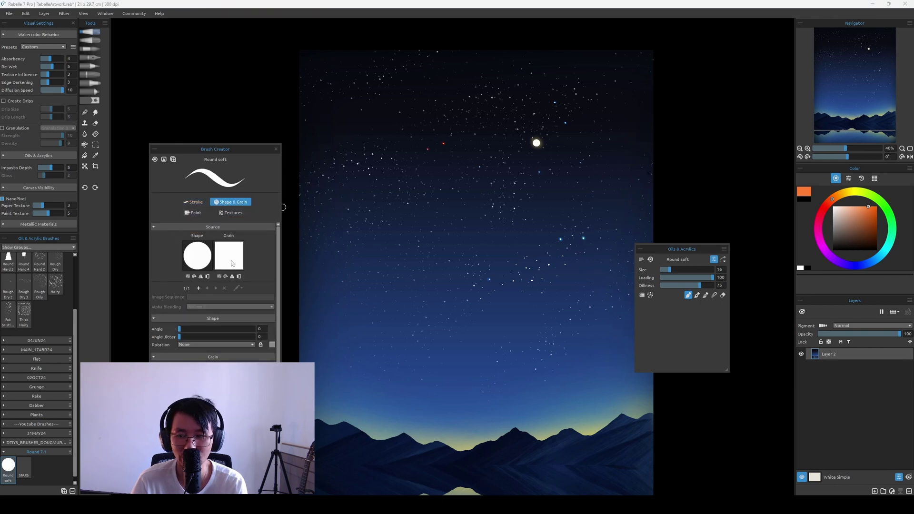
left_click(200, 212)
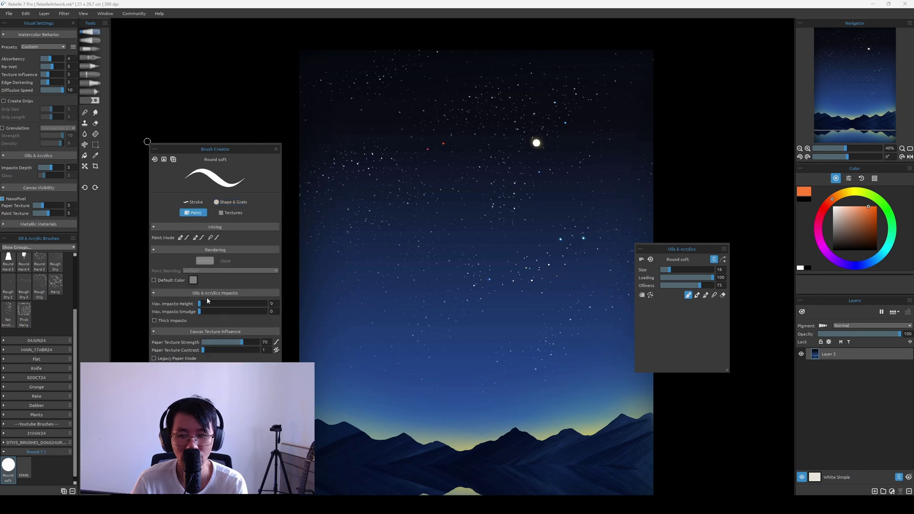
left_click(193, 202)
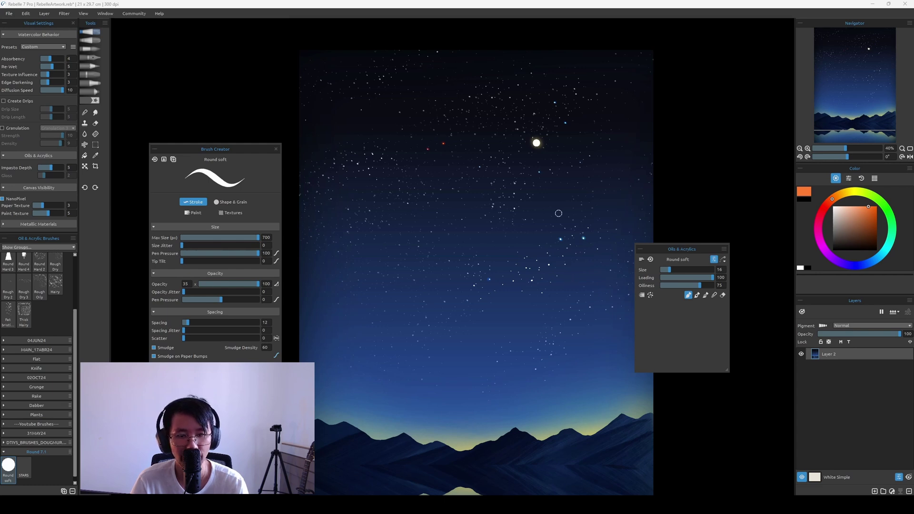
mouse_move(570, 339)
left_mouse_down()
mouse_move(586, 288)
mouse_move(547, 310)
left_mouse_up()
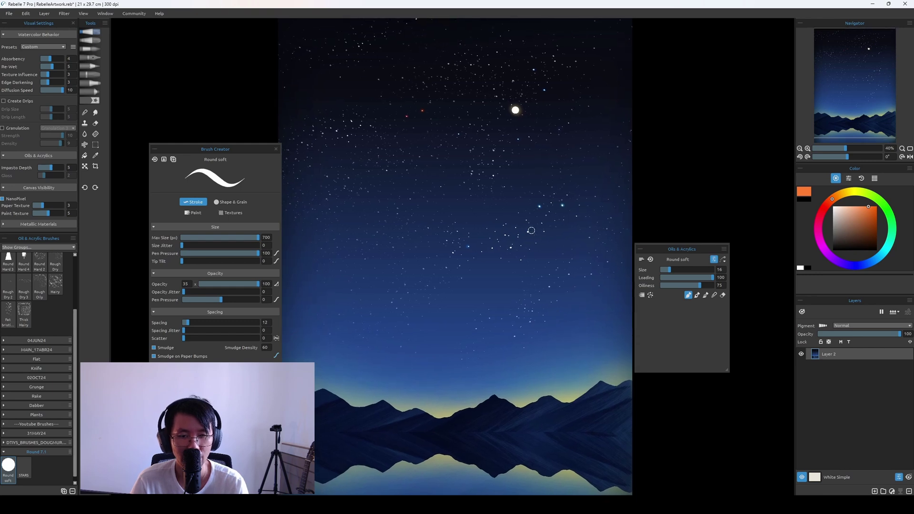
scroll(497, 194, "up", 5)
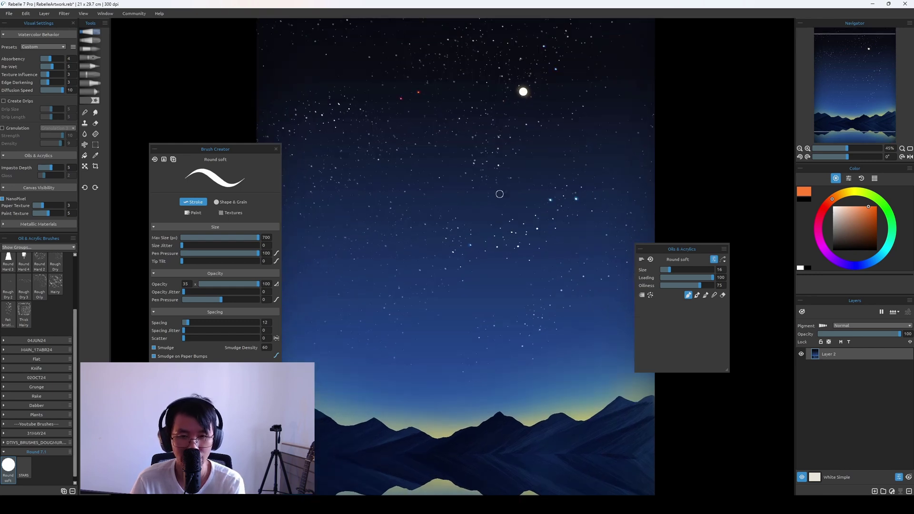
scroll(499, 194, "down", 7)
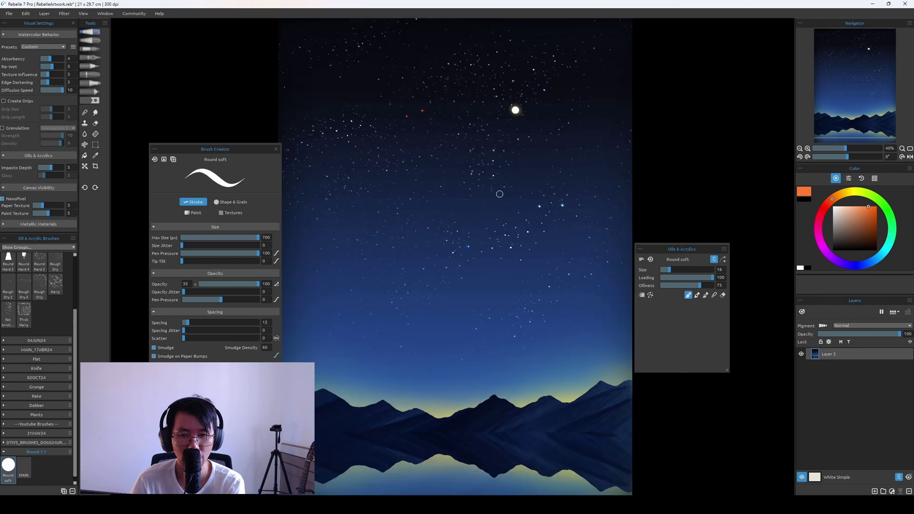
scroll(499, 194, "up", 5)
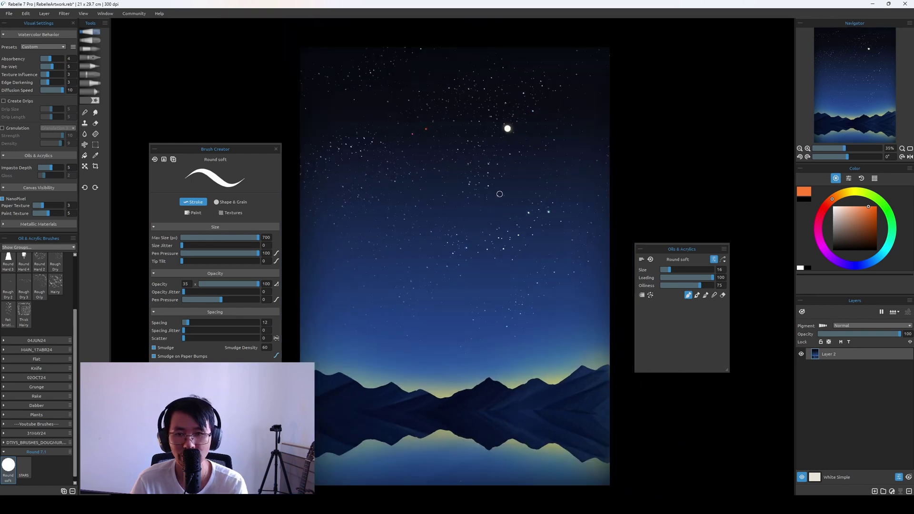
left_click_drag(584, 245, 590, 255)
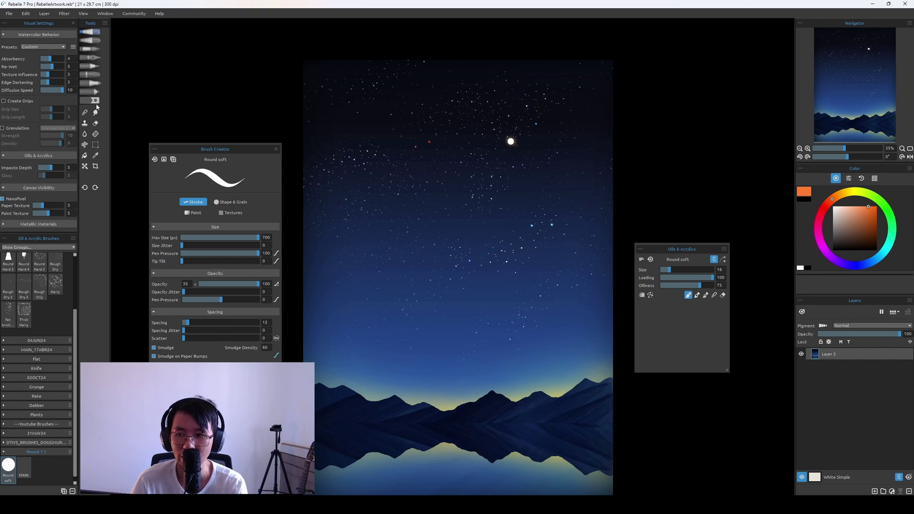
Add a new layer and haze over the middle-sky stars with the Spray airbrush at size 100 in blue sampled from the sky
left_click(90, 92)
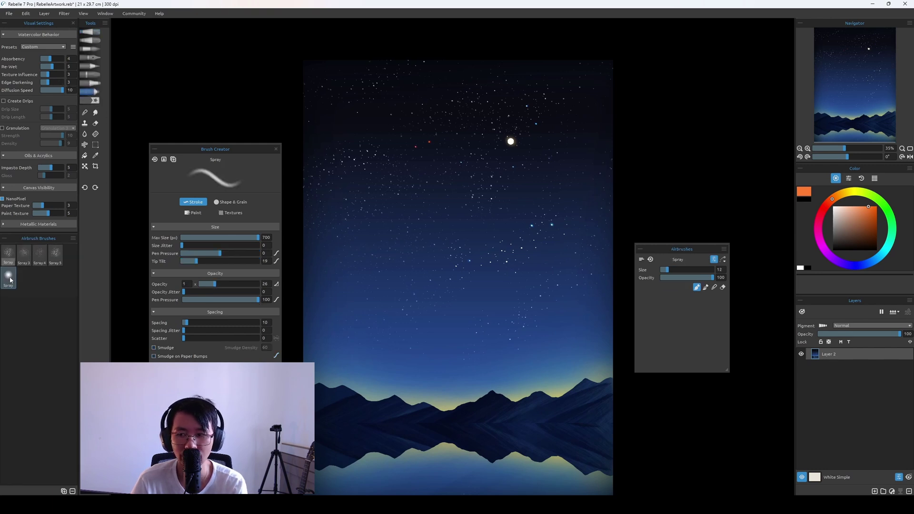
left_click(13, 281)
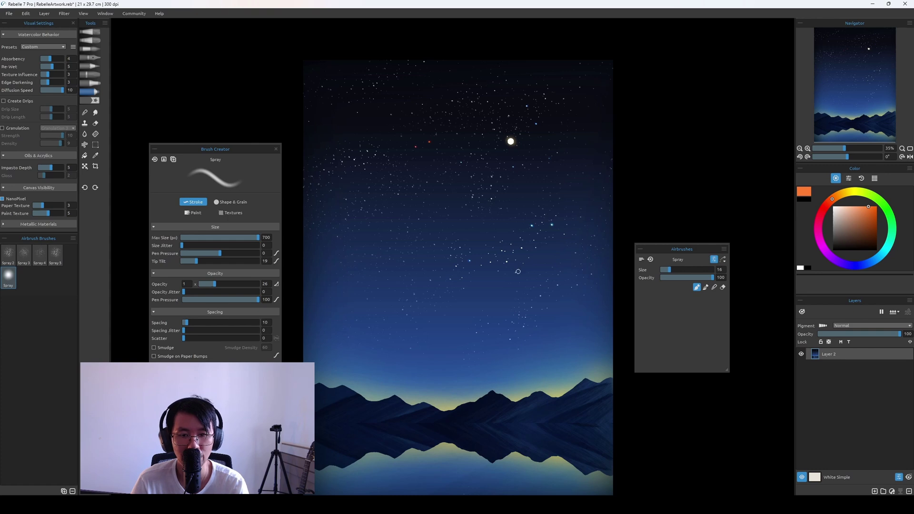
mouse_move(518, 272)
left_mouse_down()
mouse_move(502, 253)
mouse_move(528, 222)
left_mouse_up()
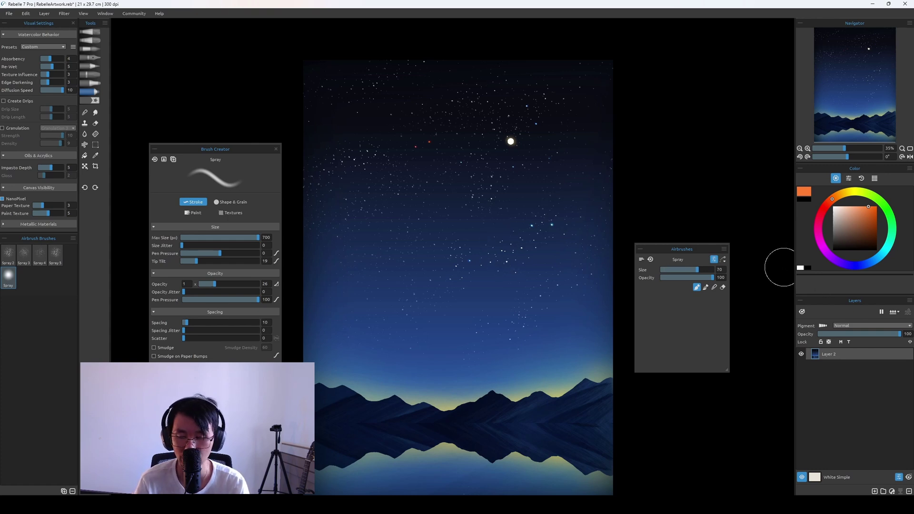
key("ctrl+shift+n")
left_click(537, 281, "alt")
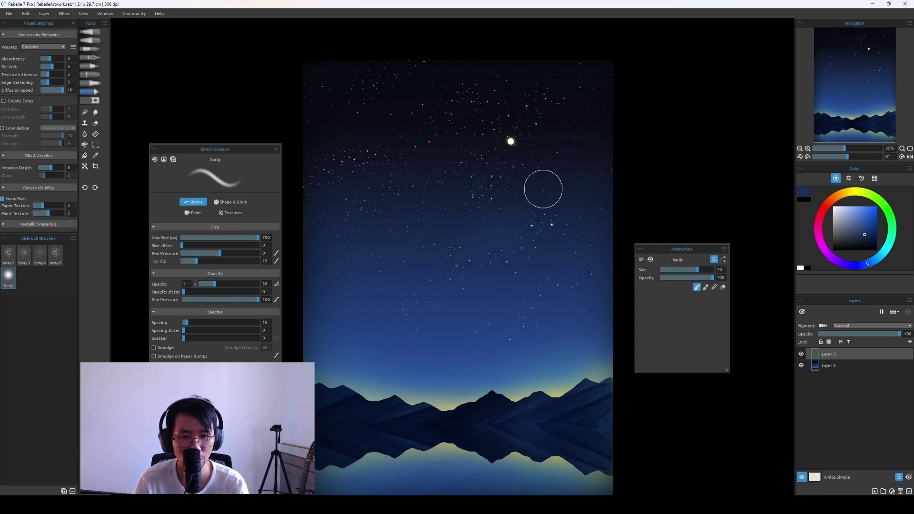
key("]")
key("]")
key("]")
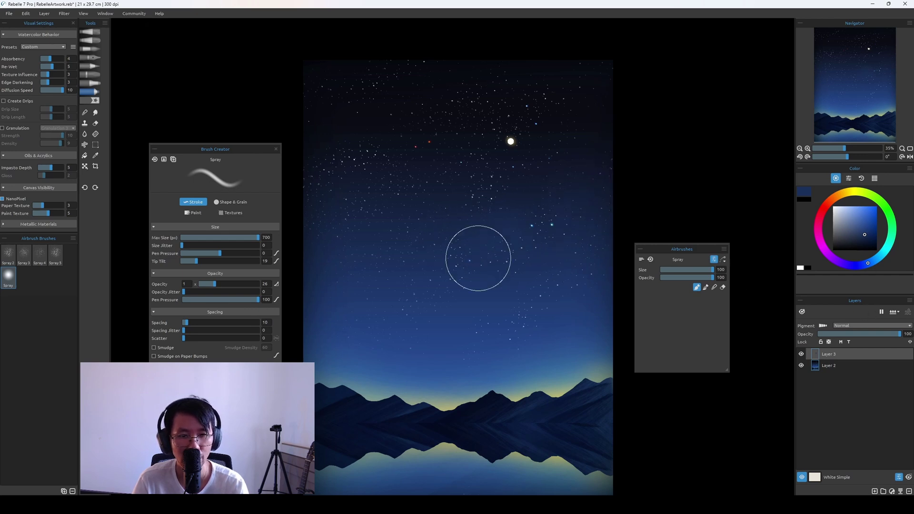
Haze over the upper-sky stars with sampled dark blues using the Spray airbrush at size 100, undoing the unwanted dark strokes
left_click(448, 154, "ctrl")
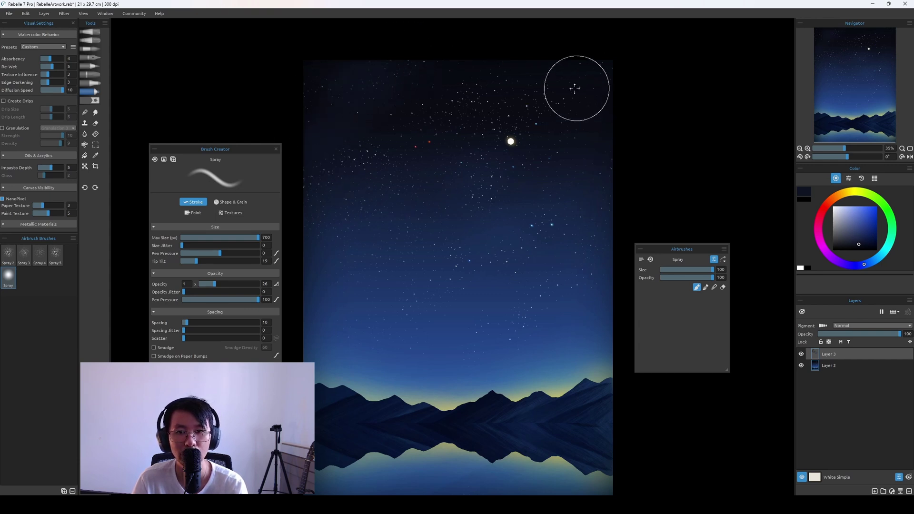
key("ctrl+z")
left_click(415, 71, "ctrl")
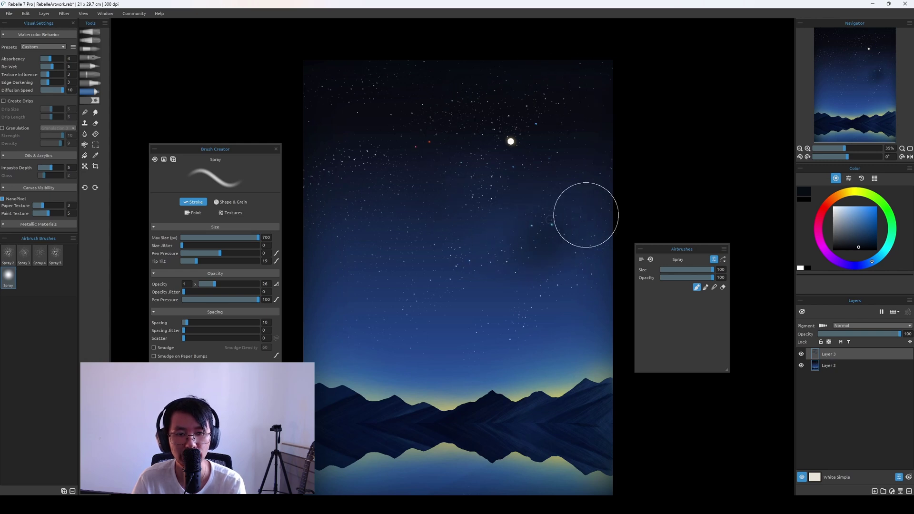
key("ctrl+z")
mouse_move(551, 231)
left_mouse_down()
mouse_move(539, 255)
mouse_move(433, 314)
mouse_move(563, 301)
left_mouse_up()
key("ctrl+z")
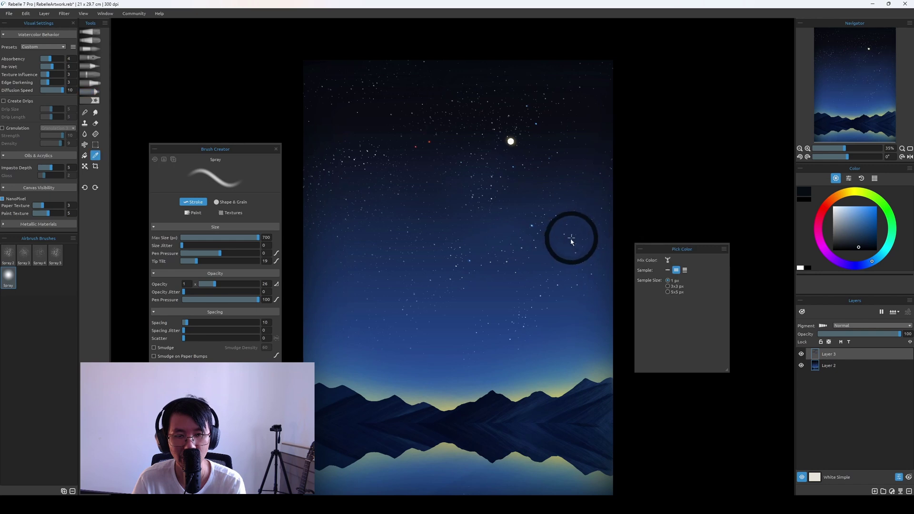
Soften the middle- and lower-sky stars with the Spray airbrush at size 90, sampling matching blues from the surrounding sky
left_click(535, 256, "alt")
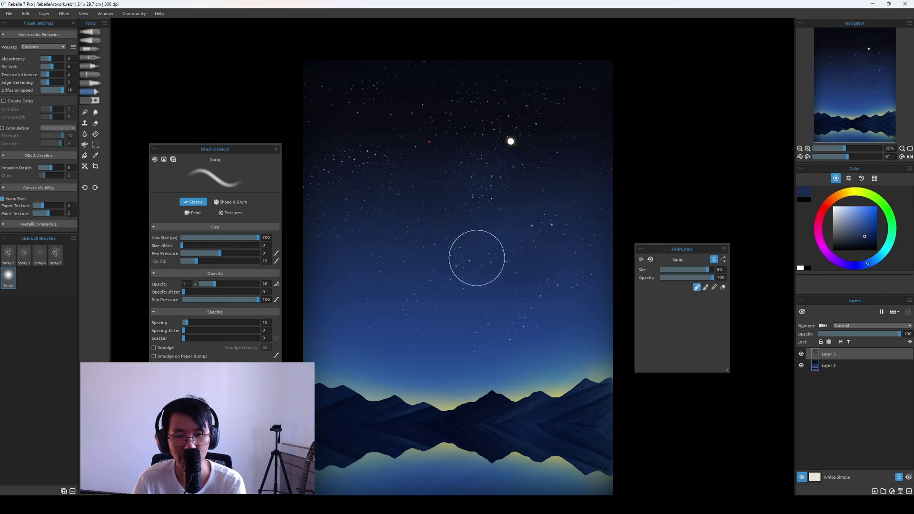
key("i")
left_click(378, 310, "alt")
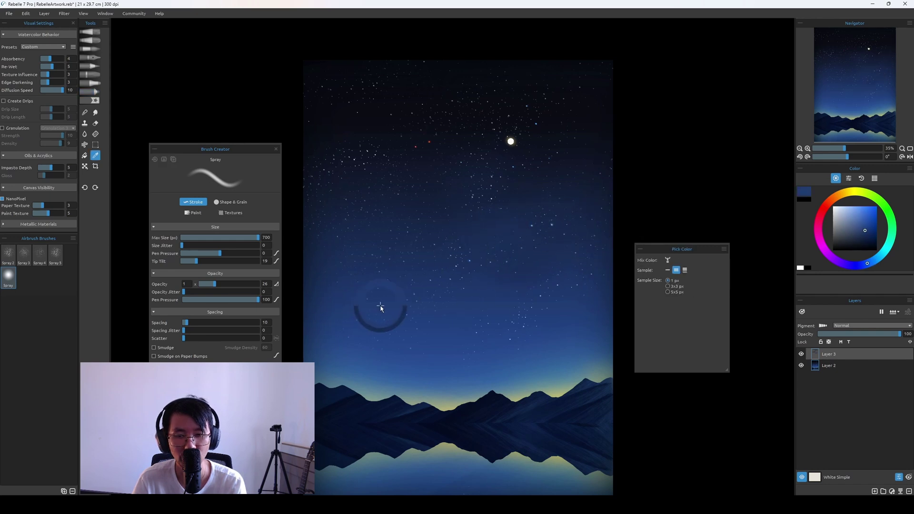
left_click(434, 322, "alt")
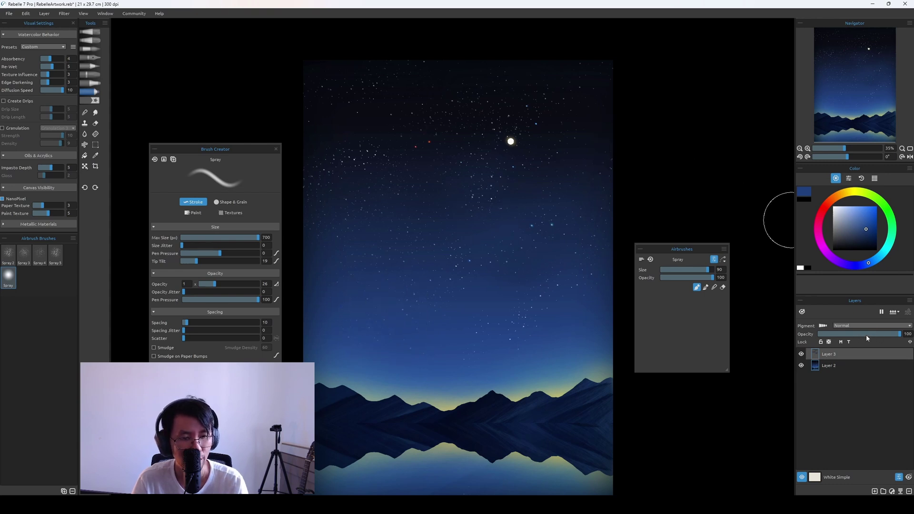
Lower the haze layer's opacity to 13 and merge it down into Layer 2
left_click_drag(867, 336, 820, 344)
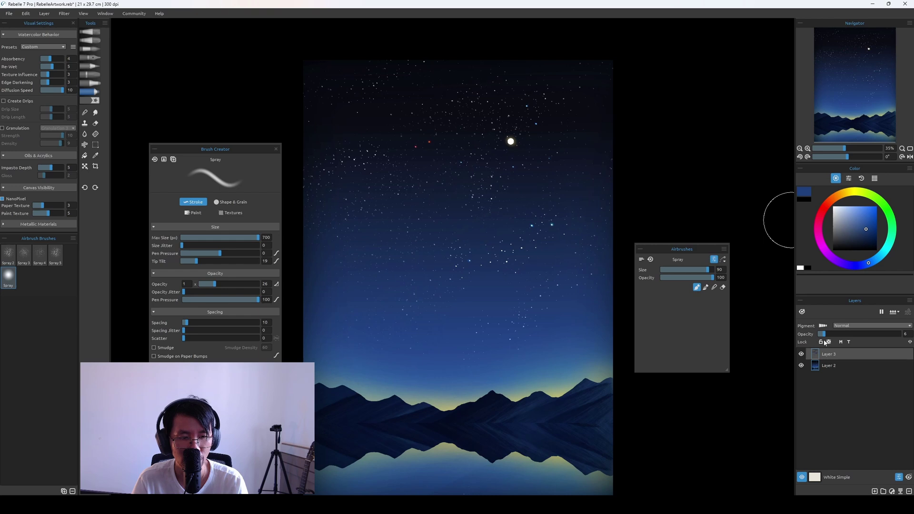
left_click_drag(825, 343, 827, 344)
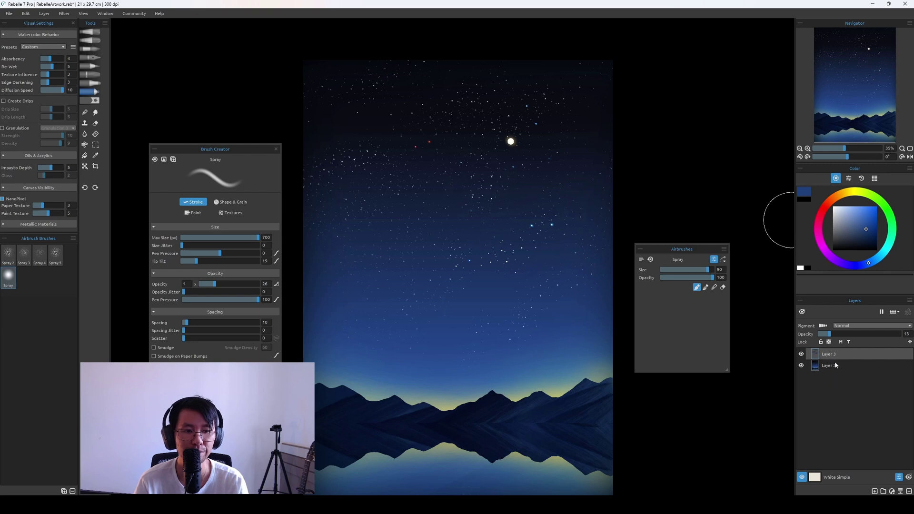
key("ctrl+e")
Switch to the Round soft oil brush at size 25 and choose a light golden orange
key("o")
mouse_move(590, 352)
left_mouse_down()
mouse_move(597, 324)
mouse_move(595, 333)
left_mouse_up()
key("[")
key("[")
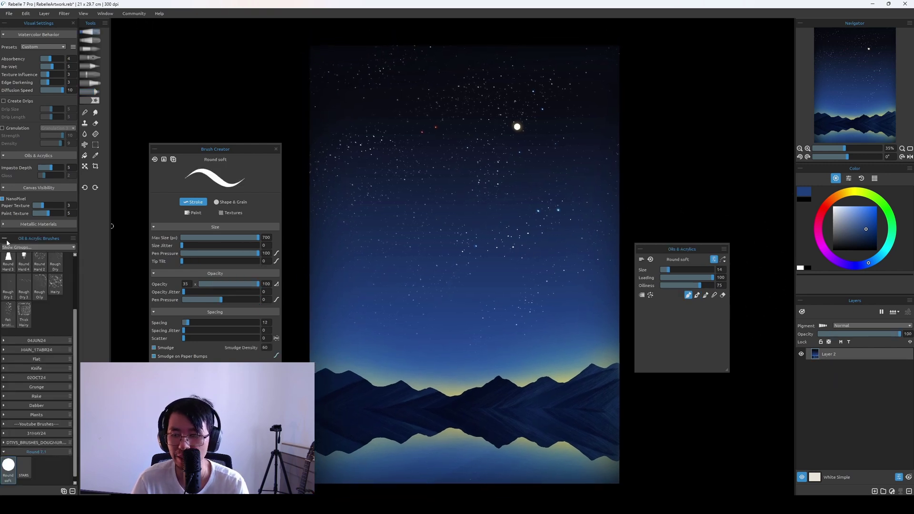
key("]")
key("]")
key("]")
key("]")
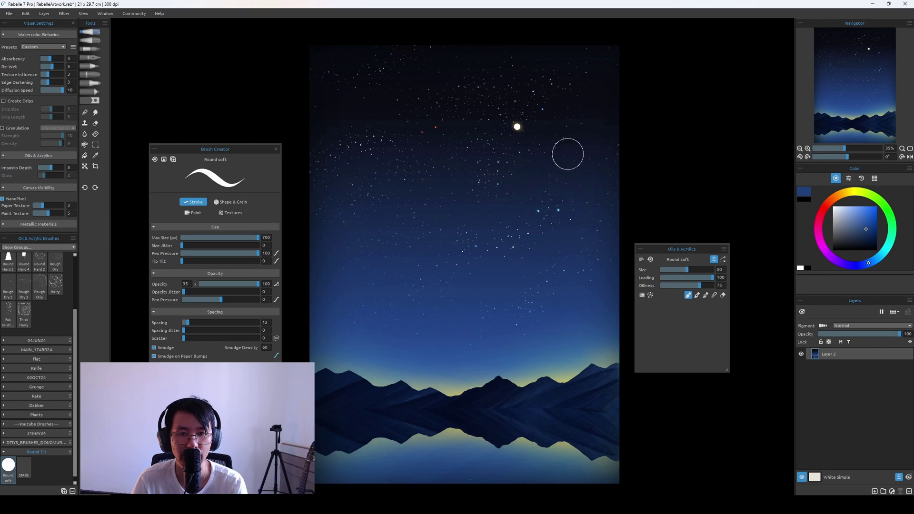
key("[")
key("[")
left_click(840, 201)
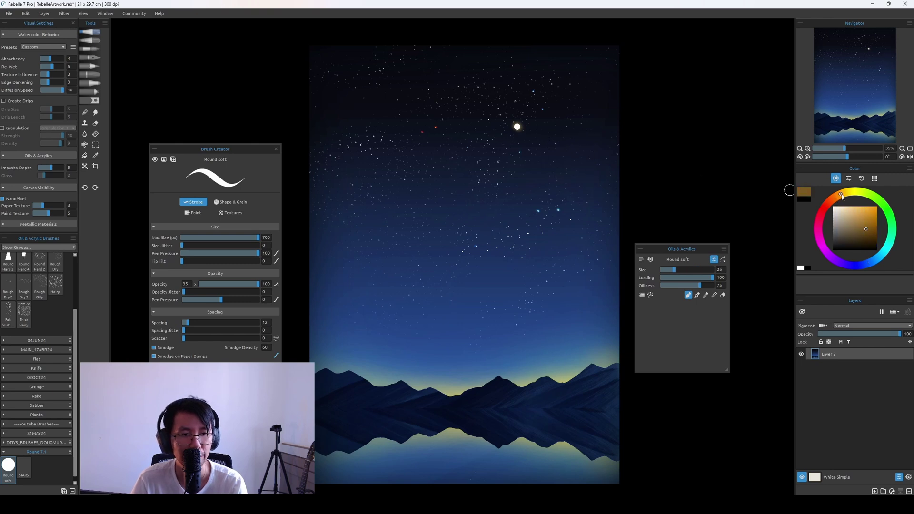
left_click(863, 212)
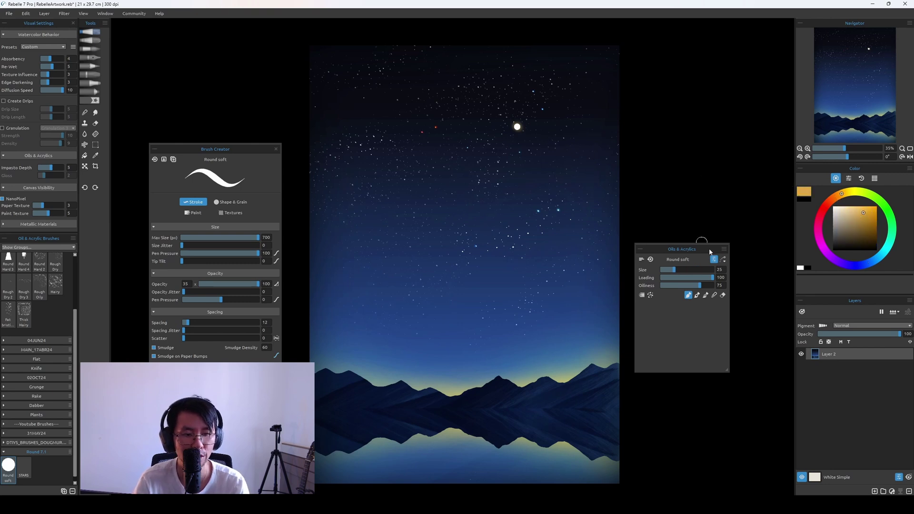
Add a new layer and dot golden stars across the sky with Round soft at sizes 14 to 18, undoing unwanted dots
key("ctrl+shift+n")
key("[")
key("[")
key("[")
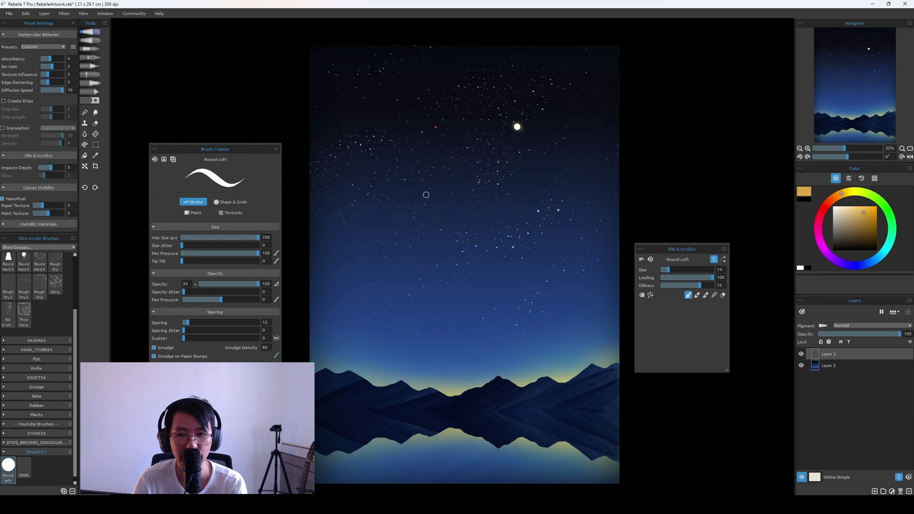
key("bracketright")
key("bracketleft")
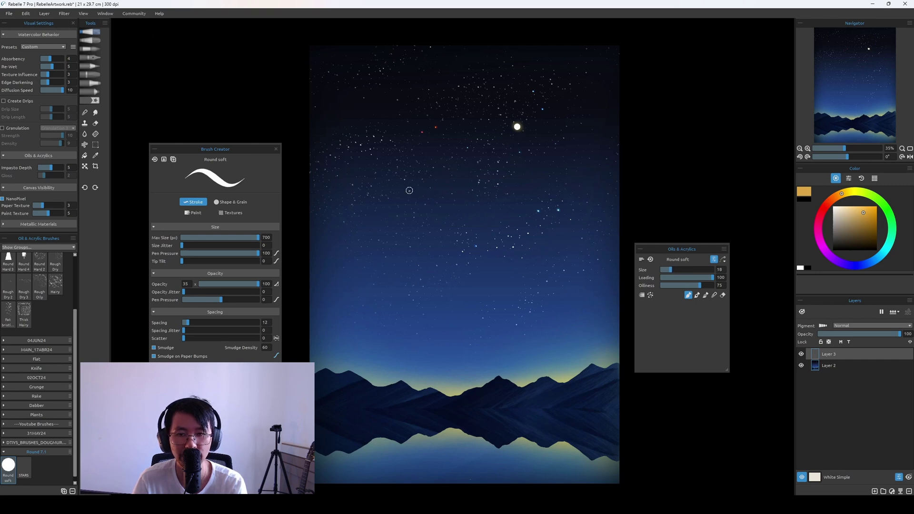
key("ctrl+z")
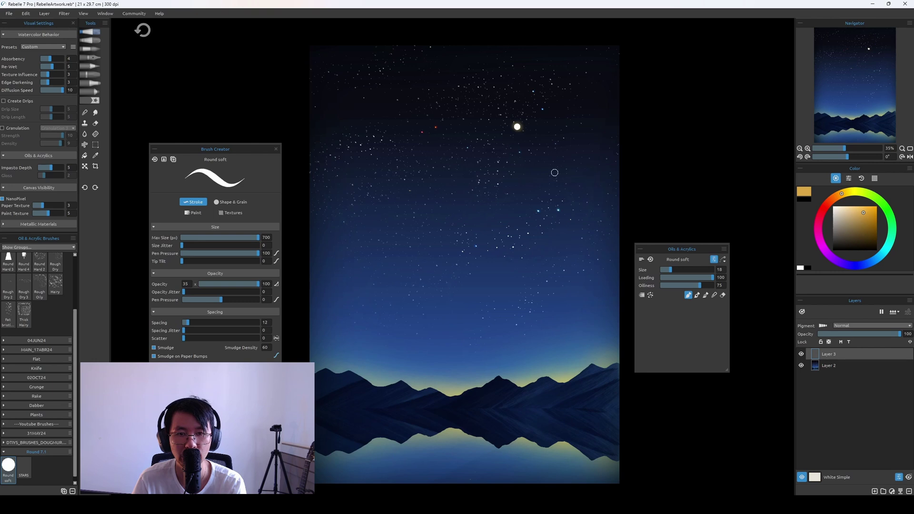
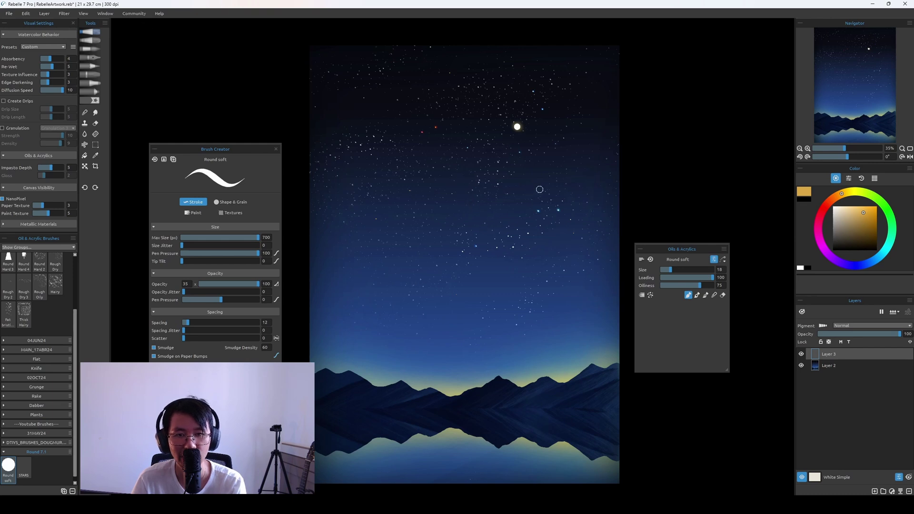
key("ctrl+z")
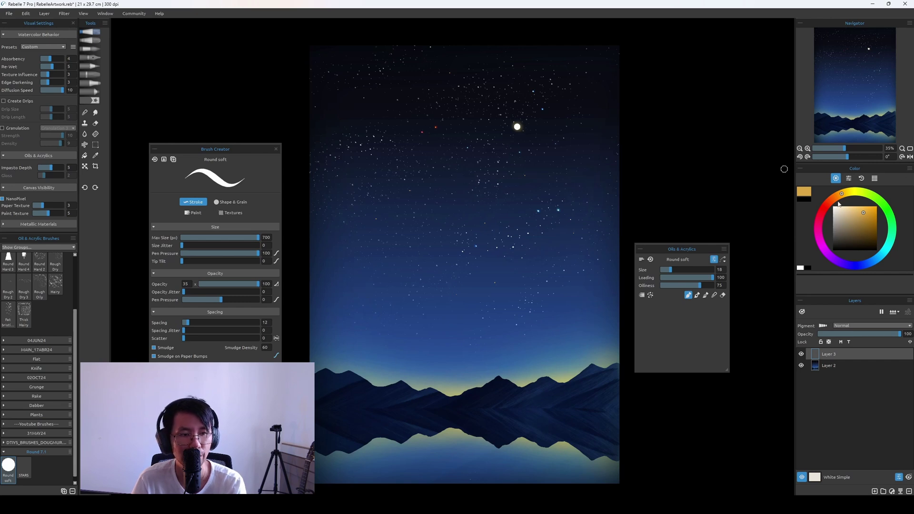
Choose a bright light blue and dot blue stars across the sky with Round soft at sizes 16 to 20
mouse_move(847, 195)
left_mouse_down()
mouse_move(838, 197)
mouse_move(860, 193)
mouse_move(879, 209)
mouse_move(880, 256)
left_mouse_up()
left_click(864, 208)
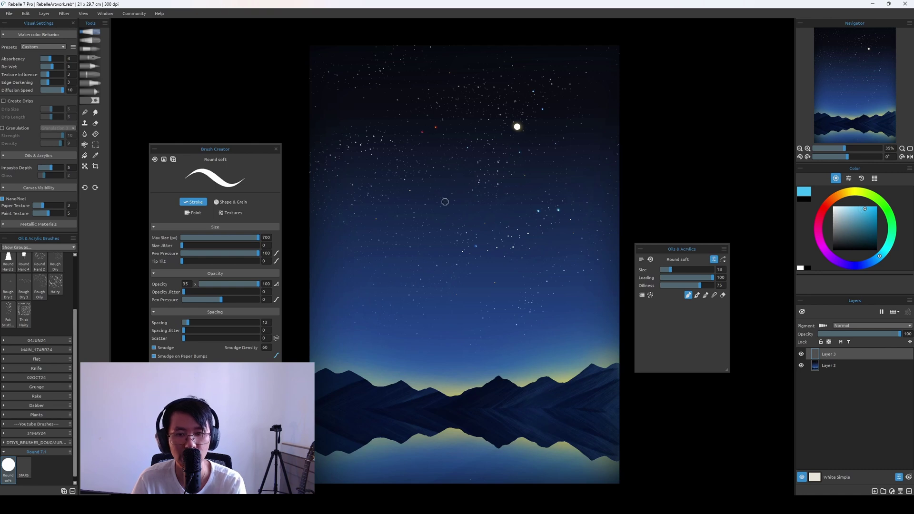
key("]")
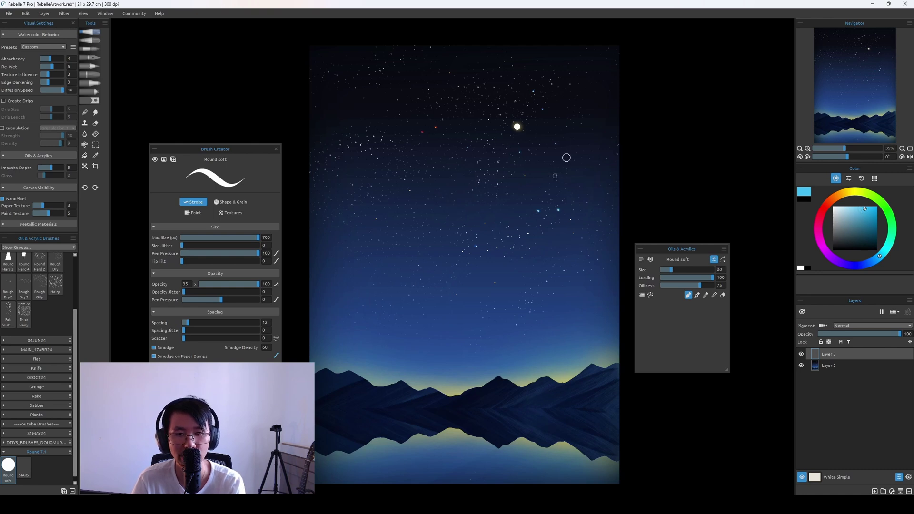
key("[")
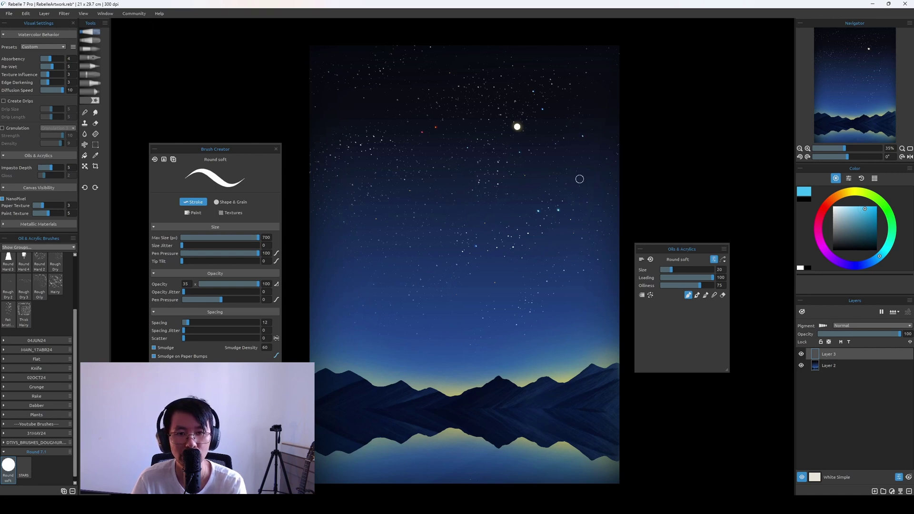
key("bracketleft")
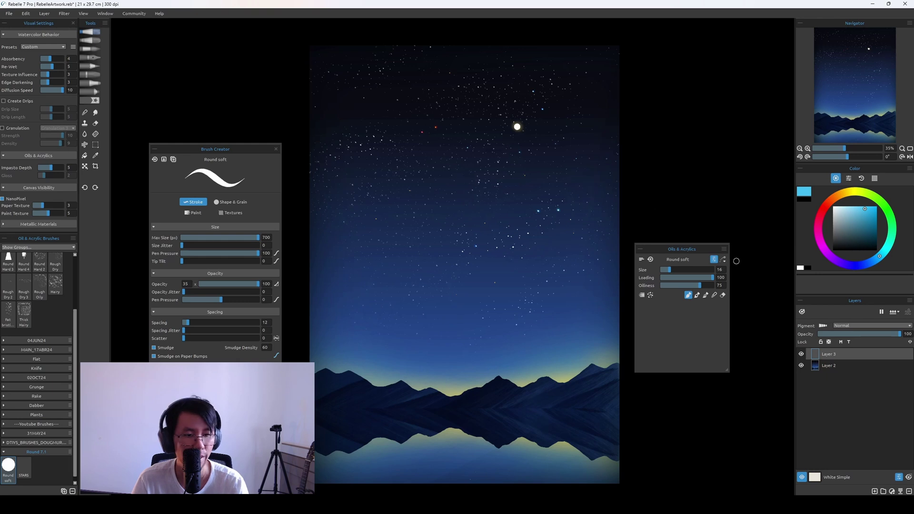
Add another new layer above Layer 3 and set its blend mode to Overlay
key("ctrl+shift+n")
left_click(864, 325)
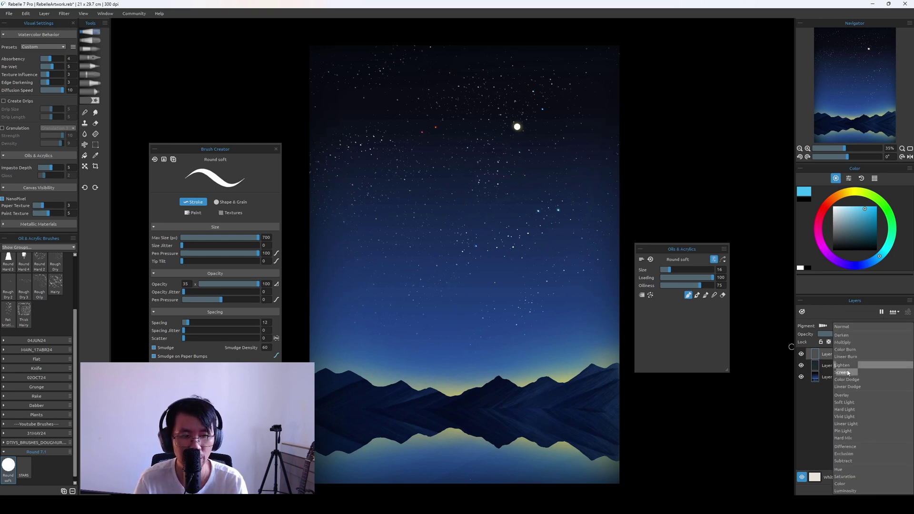
left_click(851, 396)
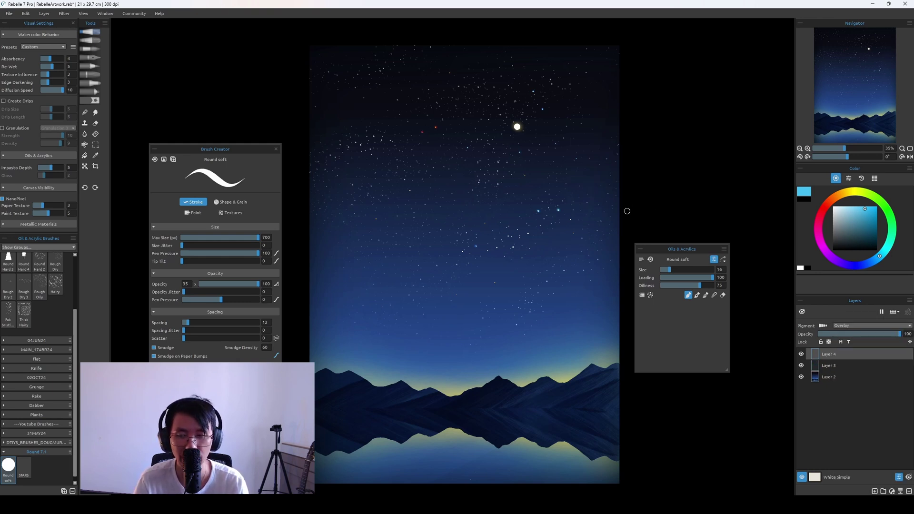
Switch to the Spray airbrush at size 14 and choose a golden yellow for the star glows
left_click(100, 92)
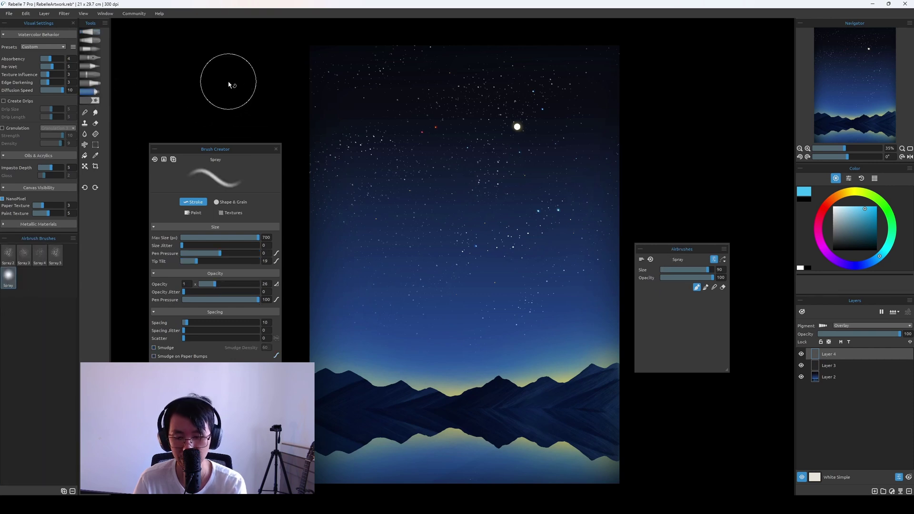
scroll(229, 85, "up", 5)
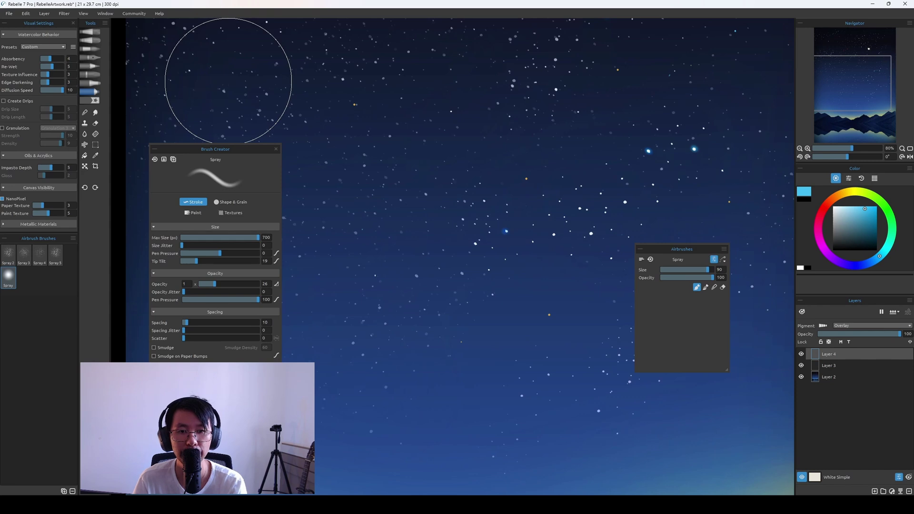
key("bracketleft")
key("bracketleft")
key("bracketleft")
key("bracketleft")
key("bracketleft")
key("bracketleft")
key("bracketleft")
key("bracketleft")
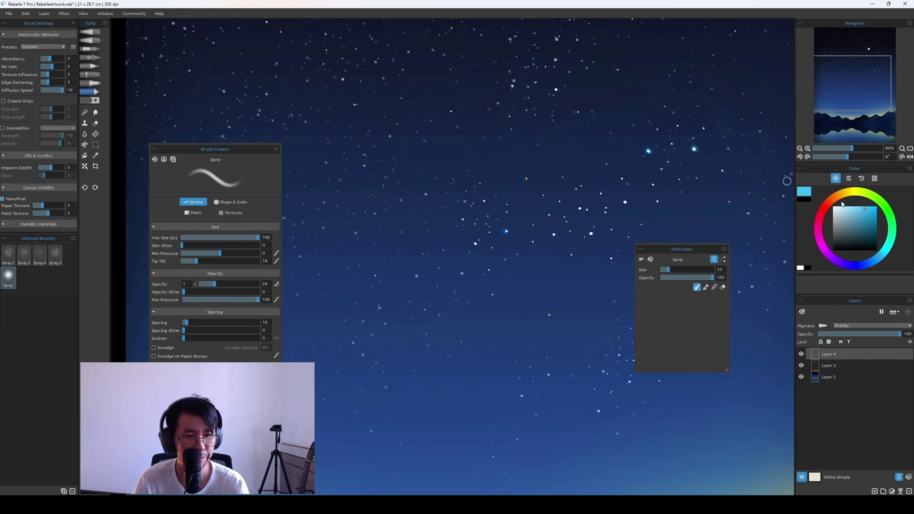
left_click_drag(841, 199, 854, 191)
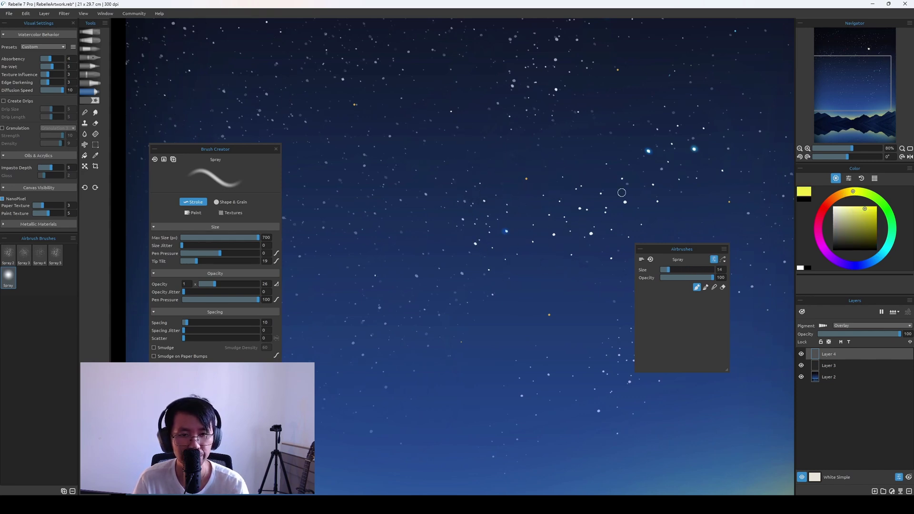
left_click(855, 211)
left_click(846, 193)
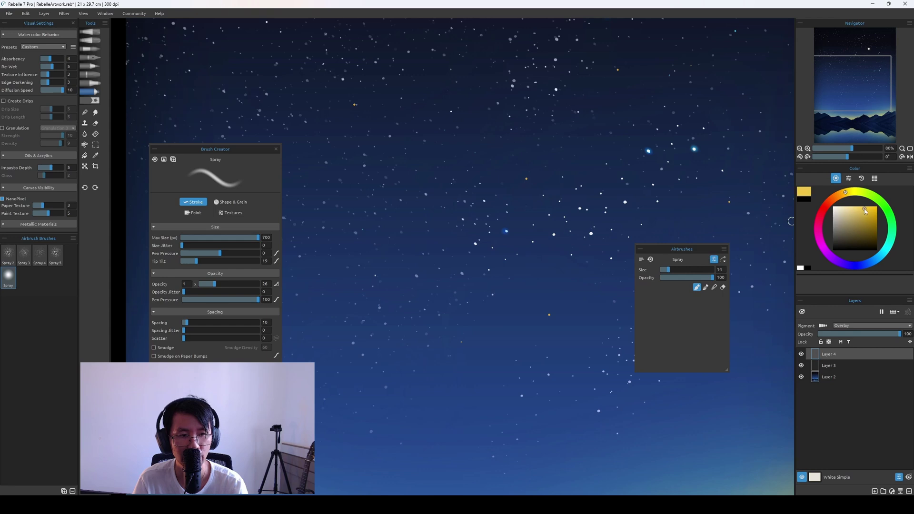
Paint a golden glow over the small orange star in the middle of the sky with the Spray airbrush at size 6
key("bracketleft")
key("bracketleft")
key("bracketleft")
key("bracketleft")
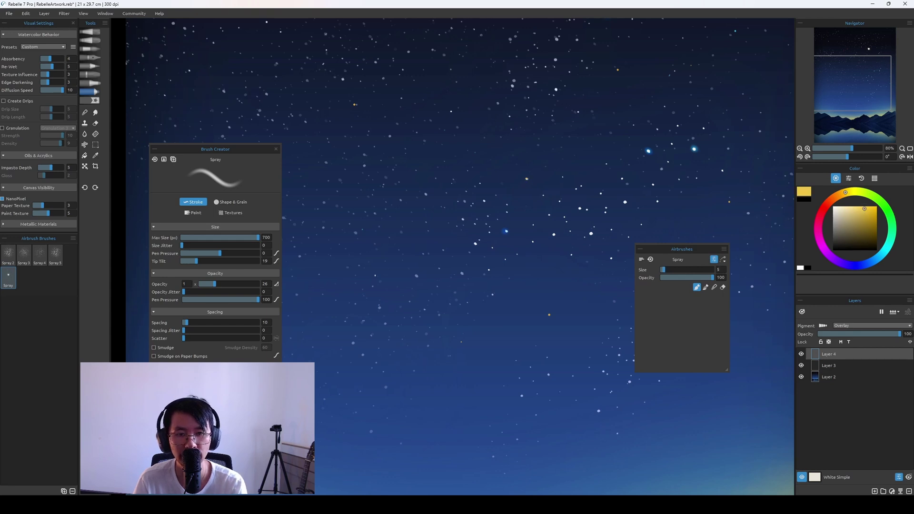
key("bracketright")
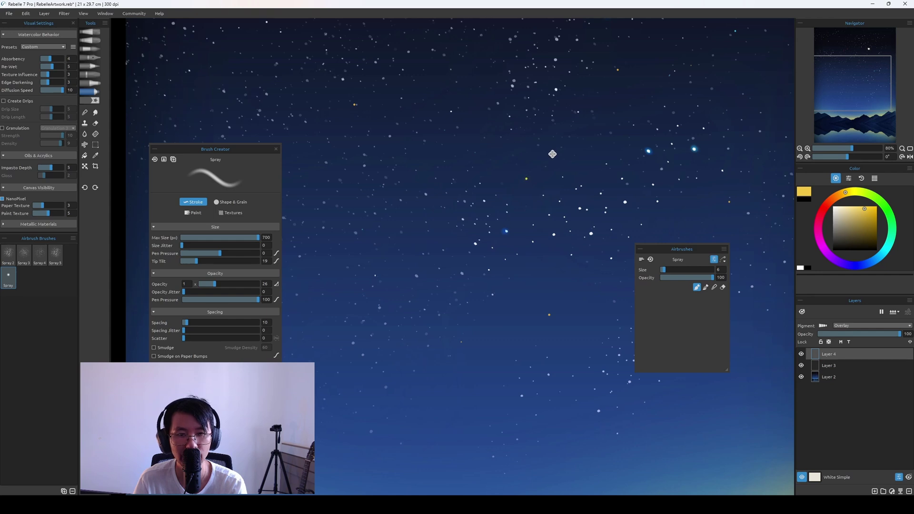
Dab a golden Spray glow at size 6 on the small orange star in the western part of the sky on the Overlay layer
left_click_drag(550, 152, 585, 217)
left_click_drag(550, 173, 568, 216)
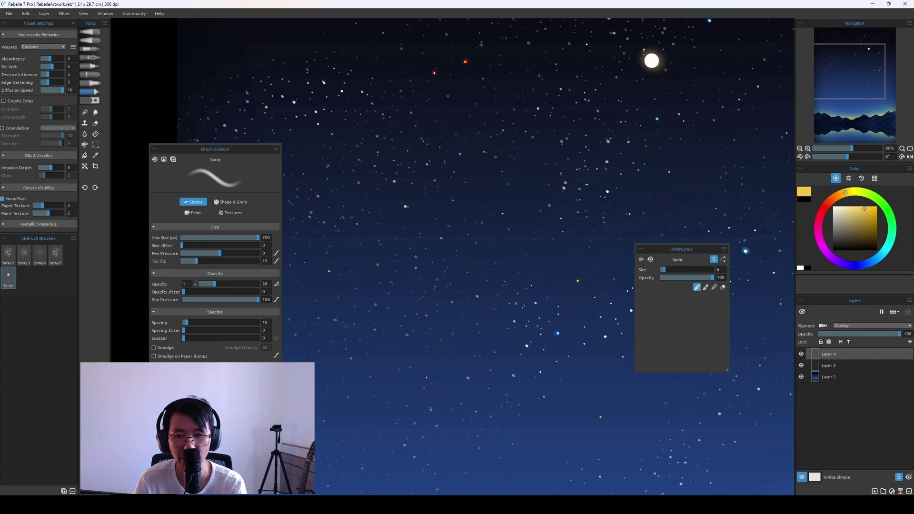
left_click(329, 271)
left_click_drag(460, 182, 410, 259)
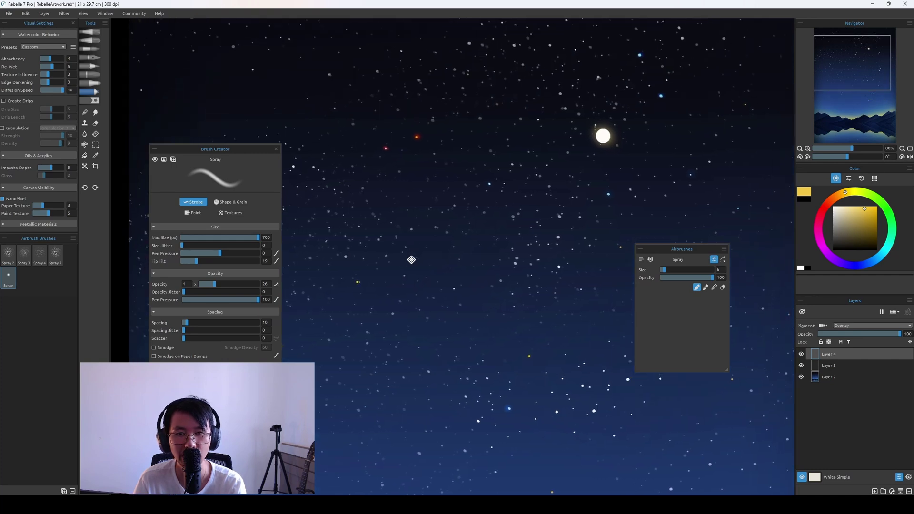
left_click_drag(489, 176, 475, 200)
left_click_drag(546, 121, 516, 186)
left_click_drag(447, 138, 464, 177)
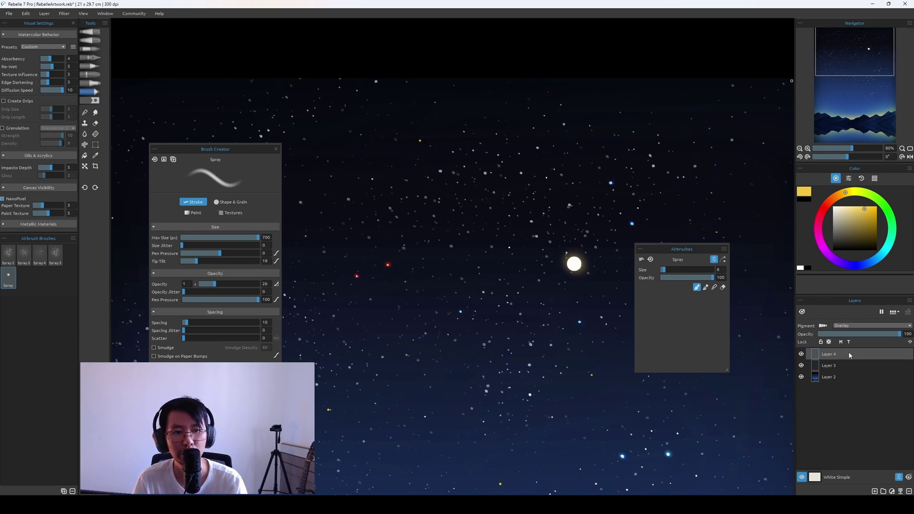
Add a new layer above Layer 4 and set its blend mode to Color Dodge
key("ctrl+shift+n")
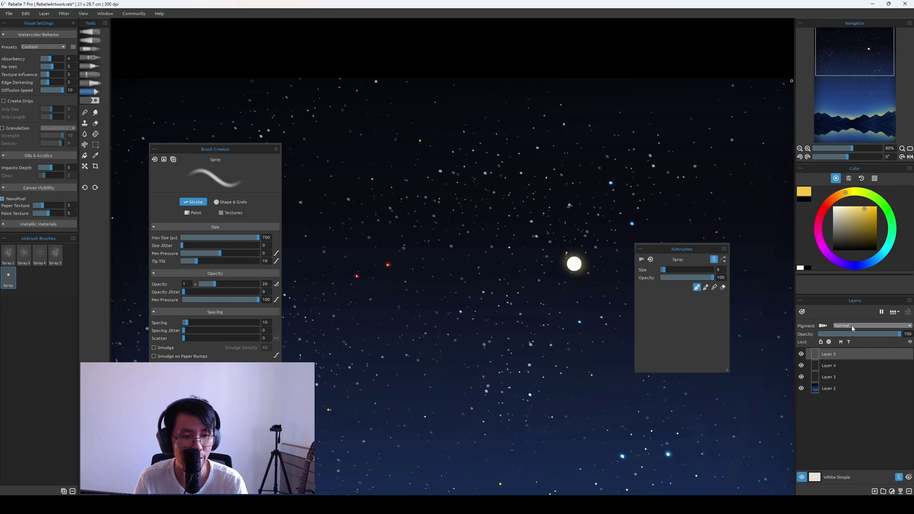
left_click(853, 325)
left_click(847, 379)
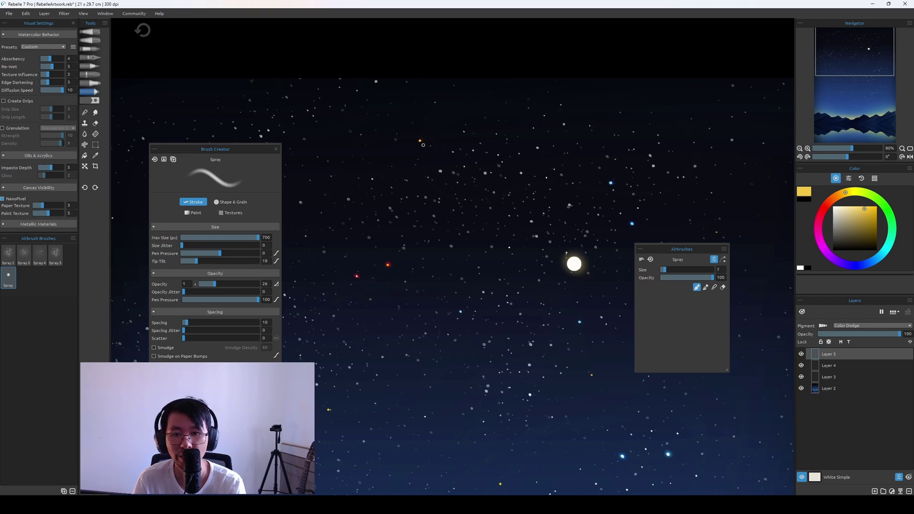
Paint a golden glow over the small yellow star near the top of the sky, trying Spray sizes from 7 to 14
key("bracketright")
key("bracketright")
key("bracketright")
key("bracketright")
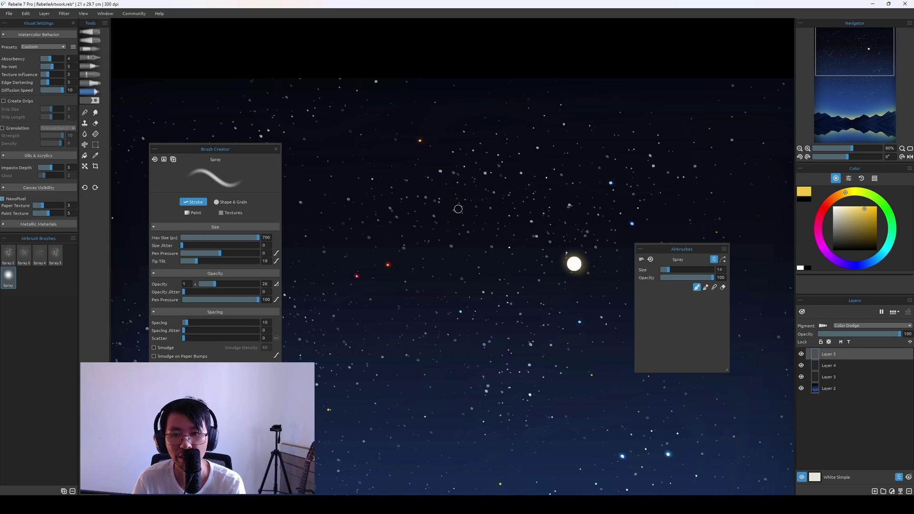
key("ctrl+z")
key("bracketleft")
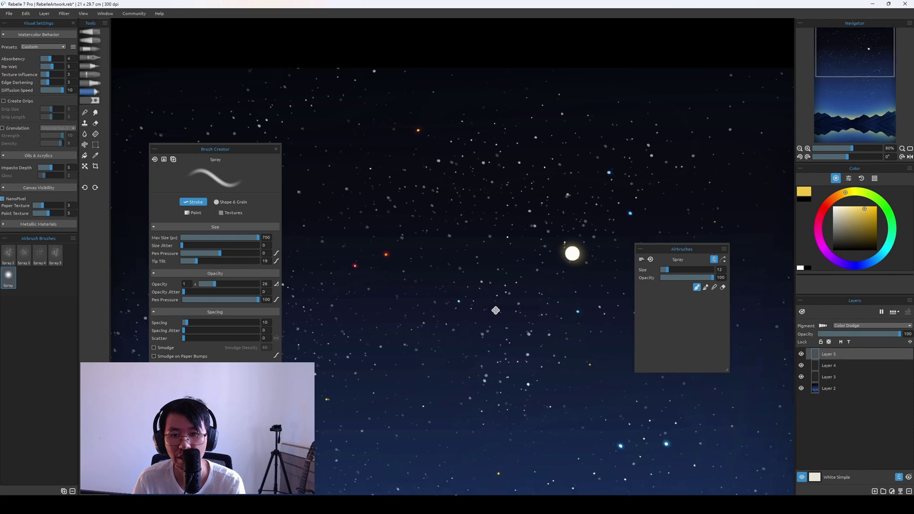
Dab a golden glow on the small orange star below the two red stars, reducing the Spray size to 8
left_click_drag(494, 310, 539, 165)
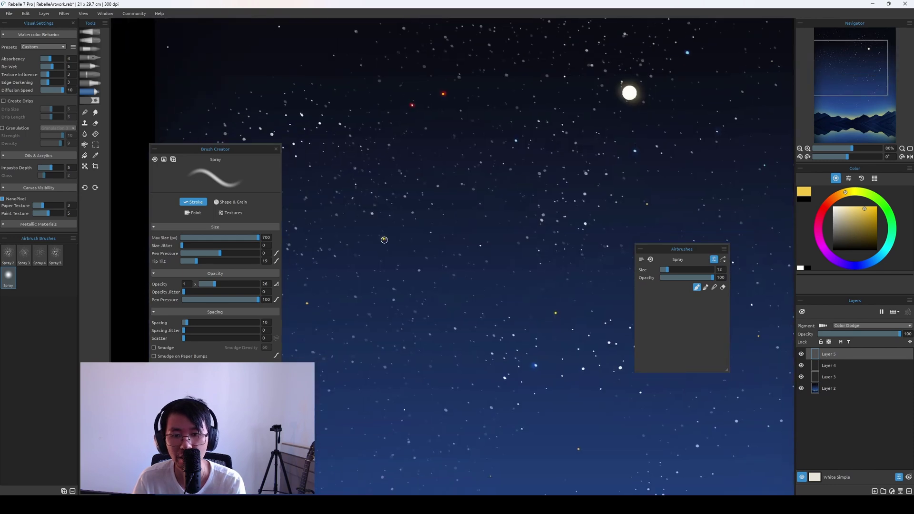
key("ctrl+z")
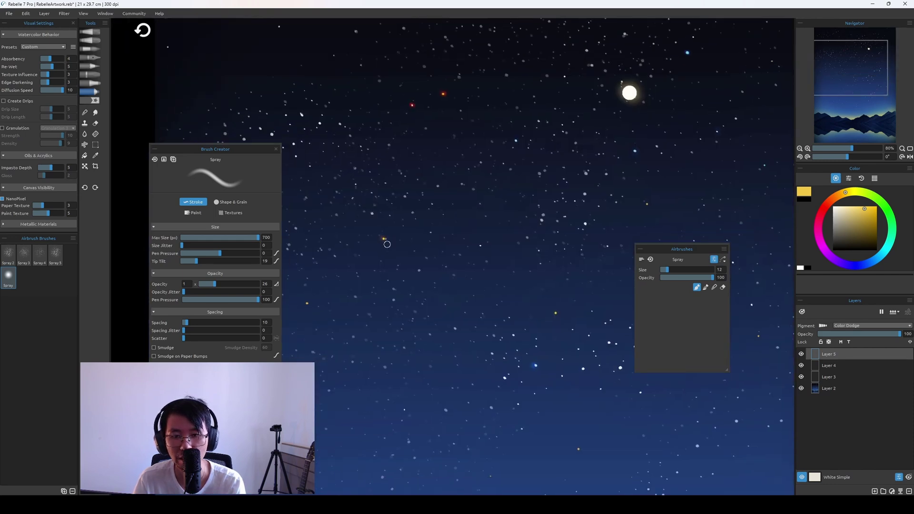
key("bracketleft")
key("bracketleft")
Try wider golden glows around the yellow star in the middle of the sky with Spray at sizes 10 to 16, and undo them
left_click_drag(543, 278, 483, 218)
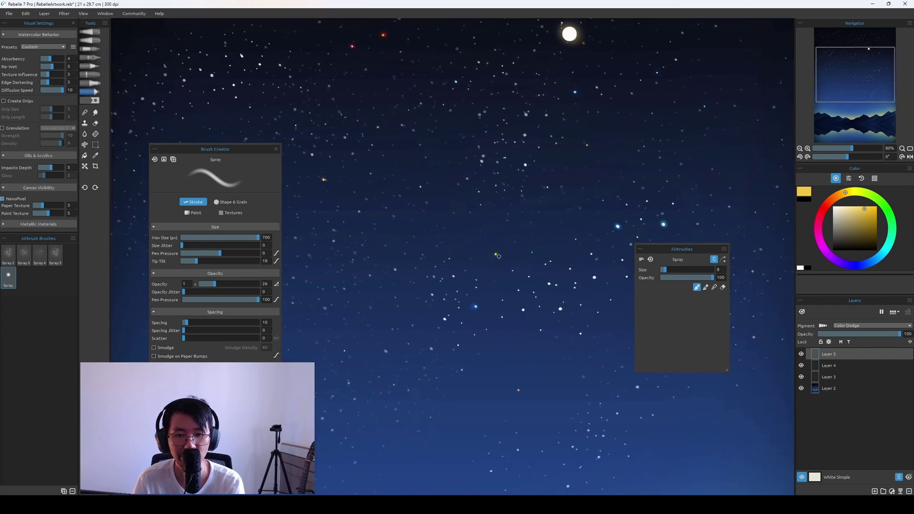
key("bracketright")
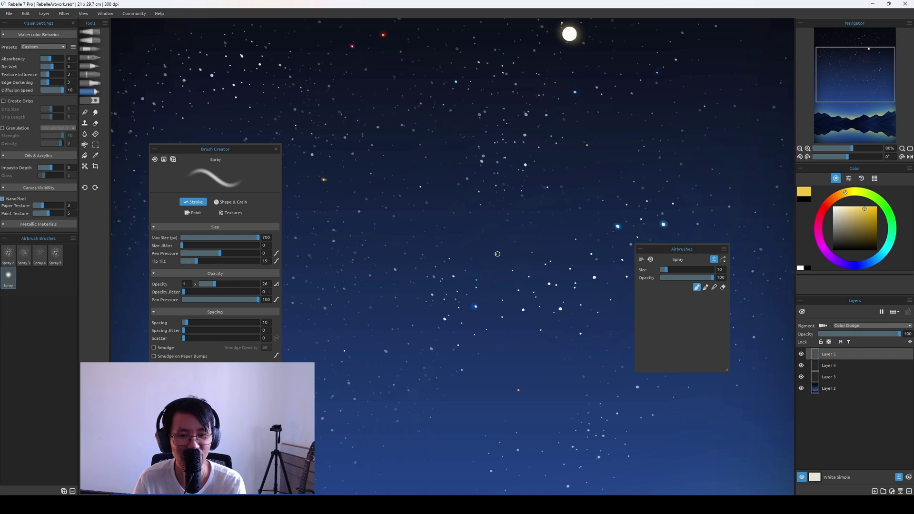
left_click_drag(497, 254, 495, 254)
key("bracketright")
key("bracketright")
key("bracketright")
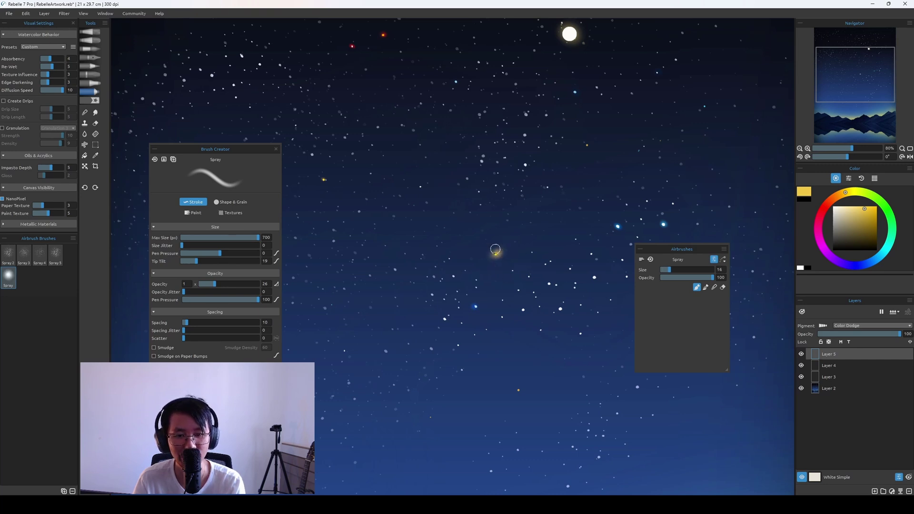
key("ctrl+z")
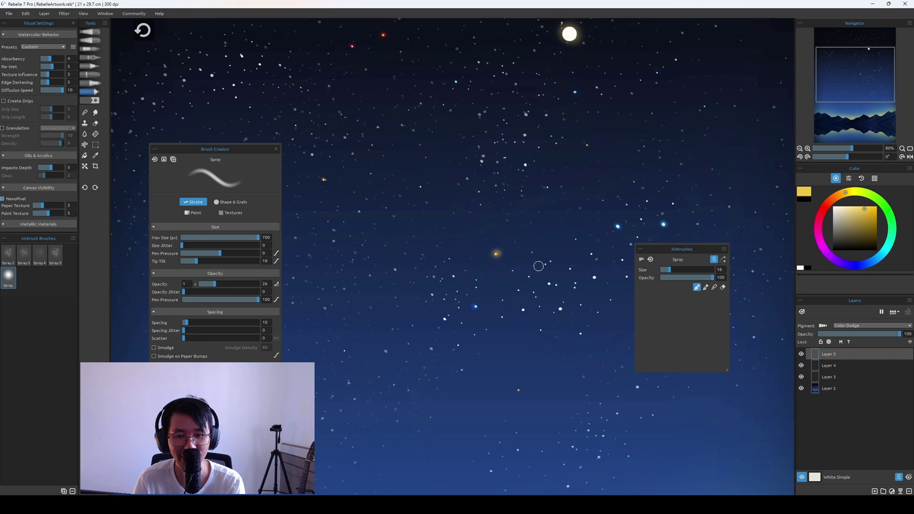
key("ctrl+z")
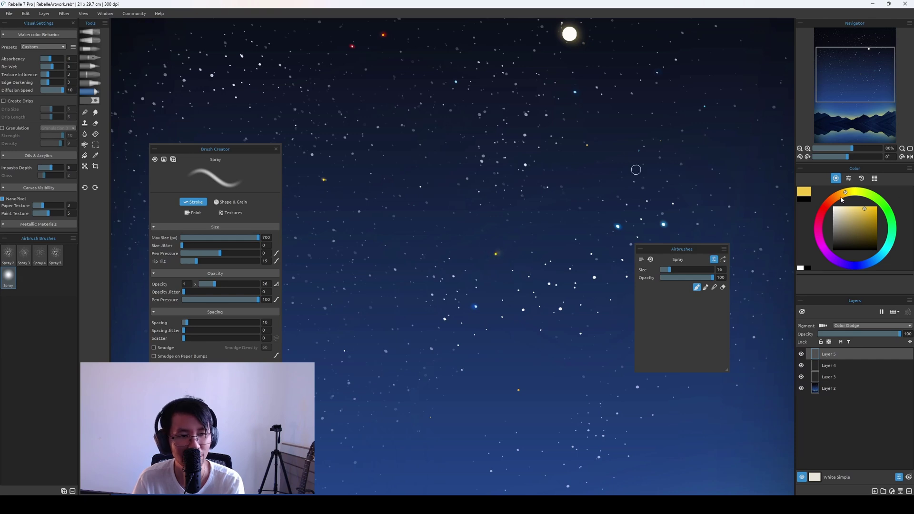
key("ctrl+z")
key("bracketleft")
key("bracketleft")
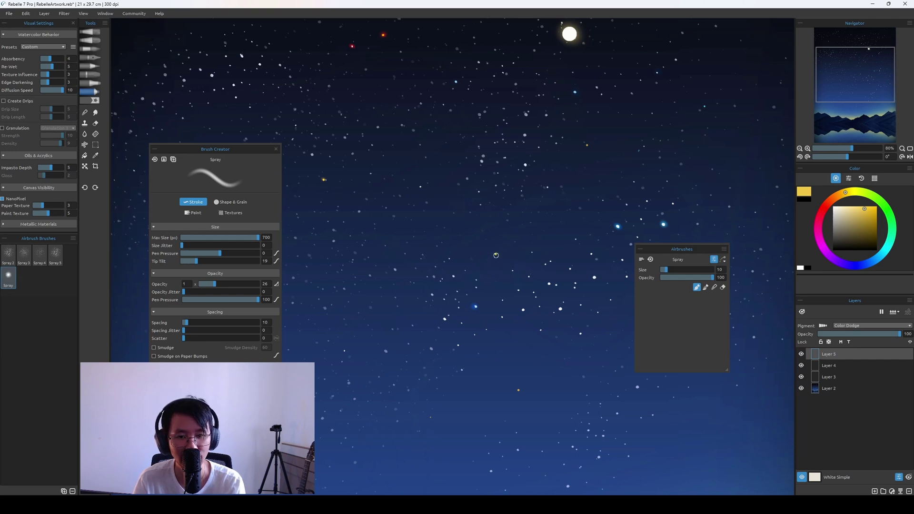
key("ctrl+z")
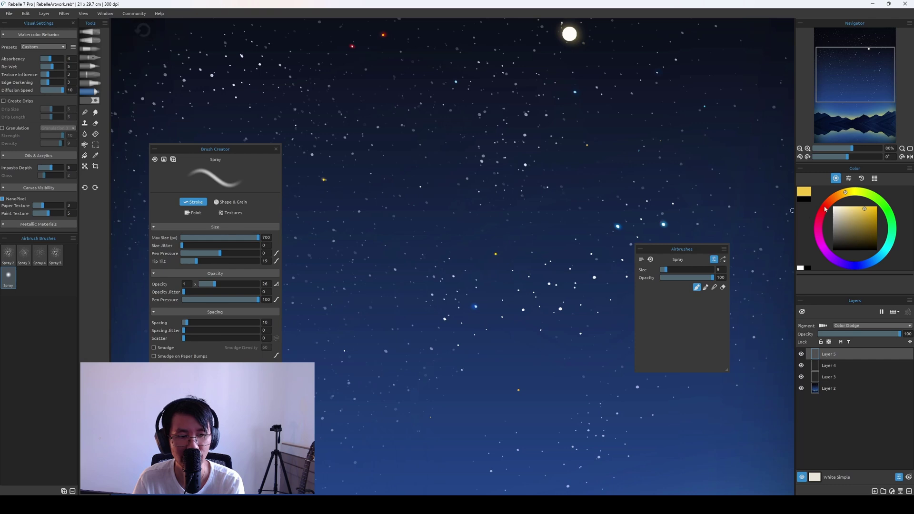
Brighten the yellow star in the middle of the sky with golden Spray dabs at size 9, using Layer 4 and Layer 5
left_click(824, 365)
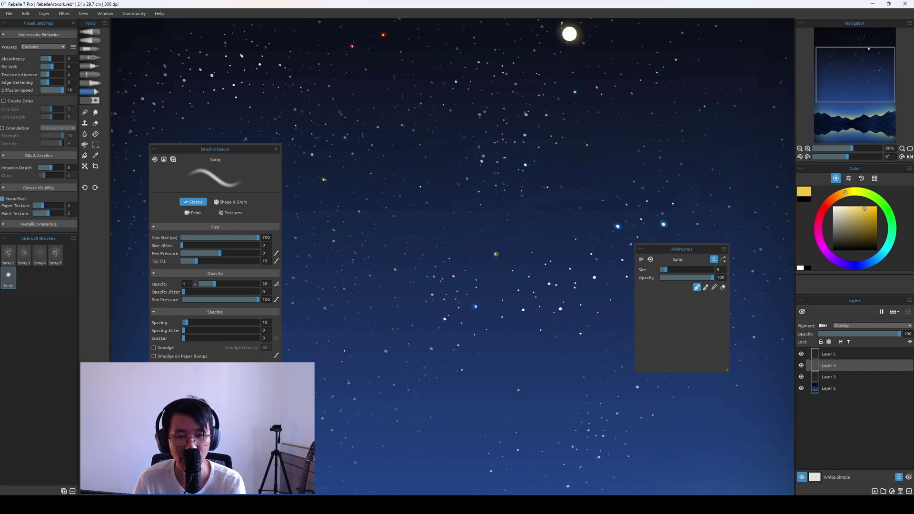
left_click(839, 352)
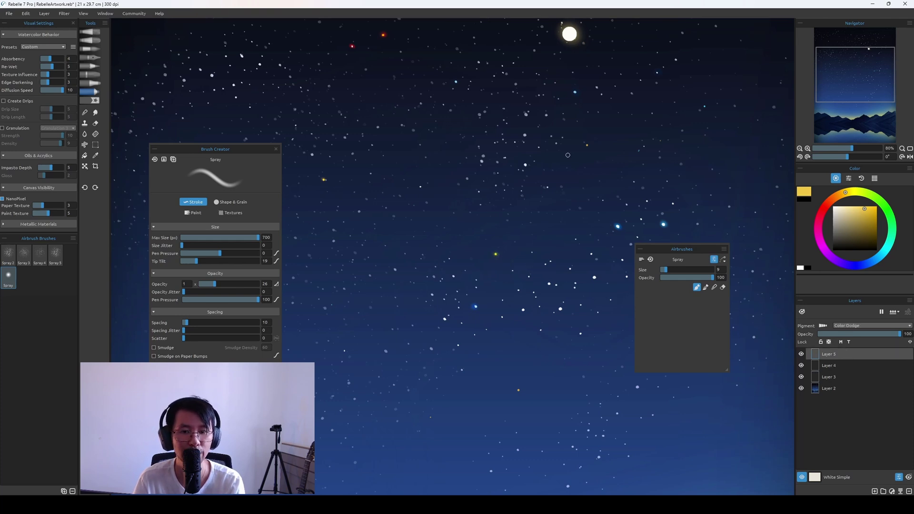
Merge Layer 5, Layer 4 and Layer 3 down into Layer 2
key("ctrl+0")
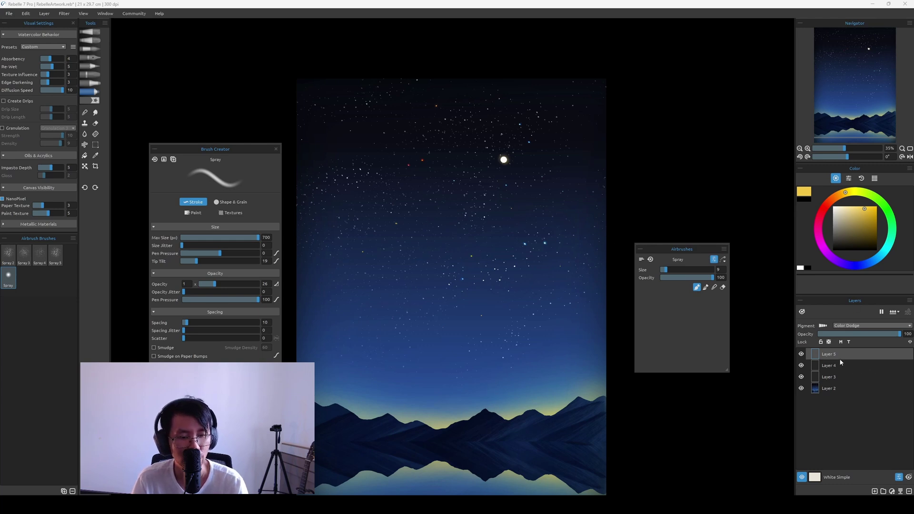
left_click(847, 388, "shift")
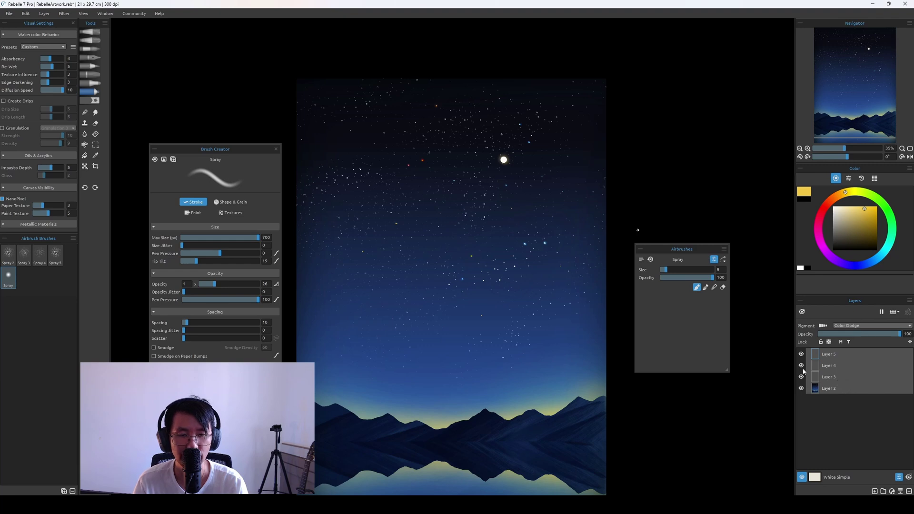
key("ctrl+e")
Add a new layer above Layer 2 and switch to the Round soft oil brush
left_click_drag(530, 317, 560, 305)
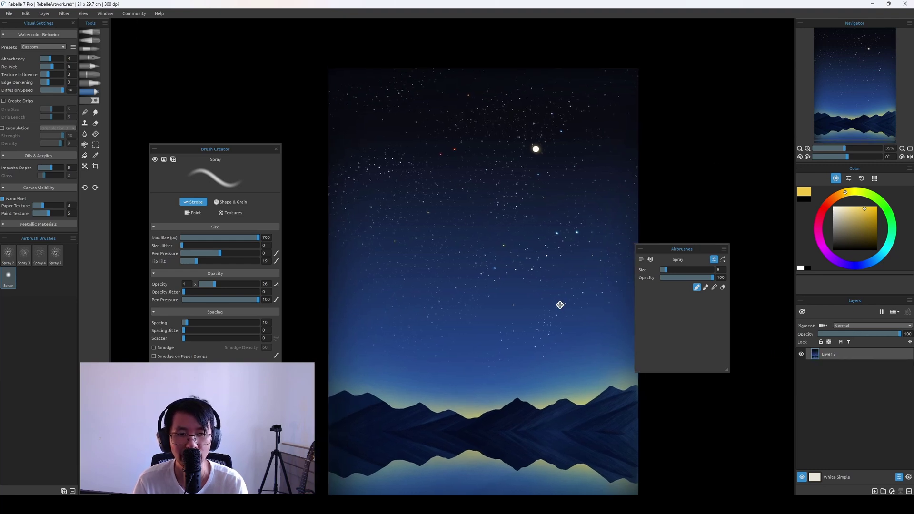
key("ctrl+shift+n")
key("a")
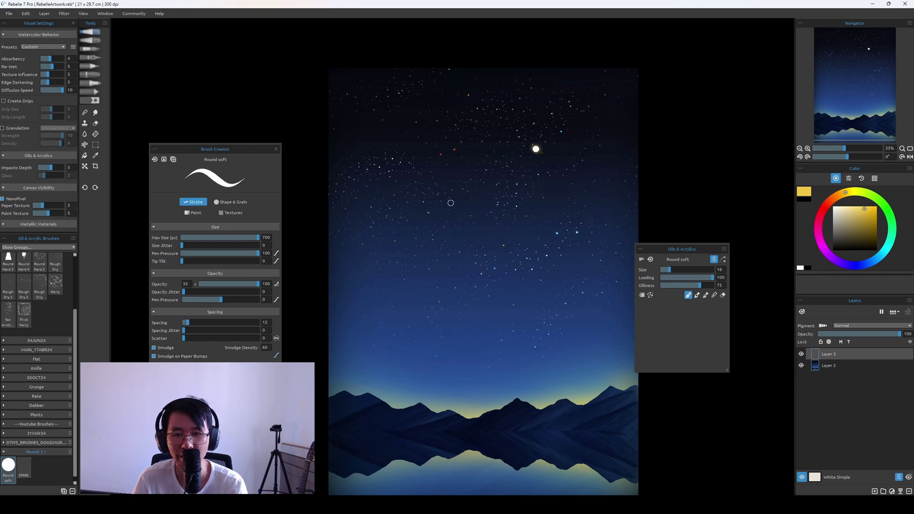
Try long golden shooting-star streaks diagonally across the sky with Round soft at sizes 16 and 14, undoing each one
mouse_move(424, 245)
left_mouse_down()
mouse_move(498, 210)
mouse_move(562, 203)
left_mouse_up()
key("ctrl+z")
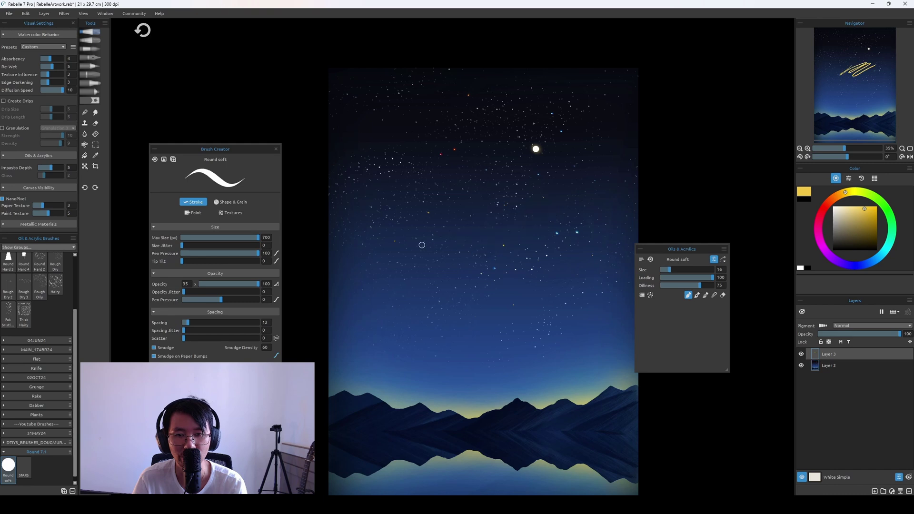
left_click_drag(402, 265, 615, 153)
key("ctrl+z")
left_click_drag(430, 247, 595, 155)
key("ctrl+z")
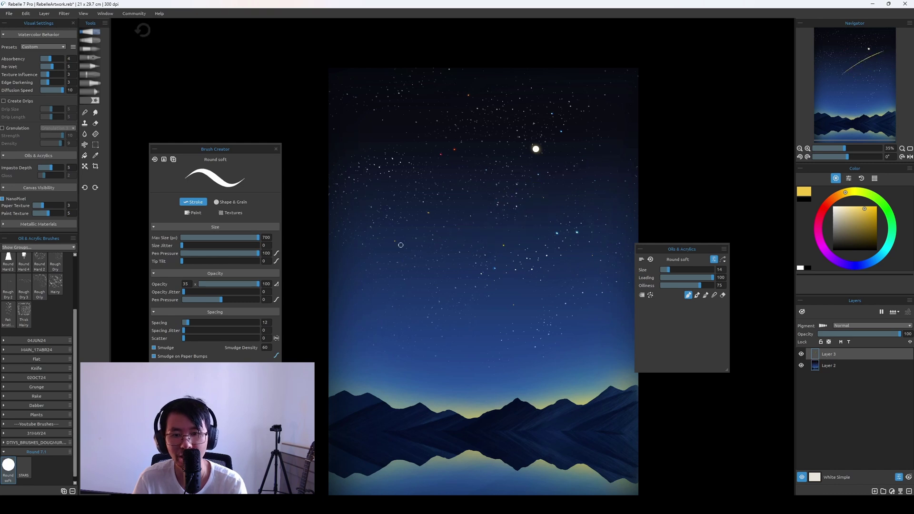
left_click_drag(414, 279, 595, 157)
key("ctrl+z")
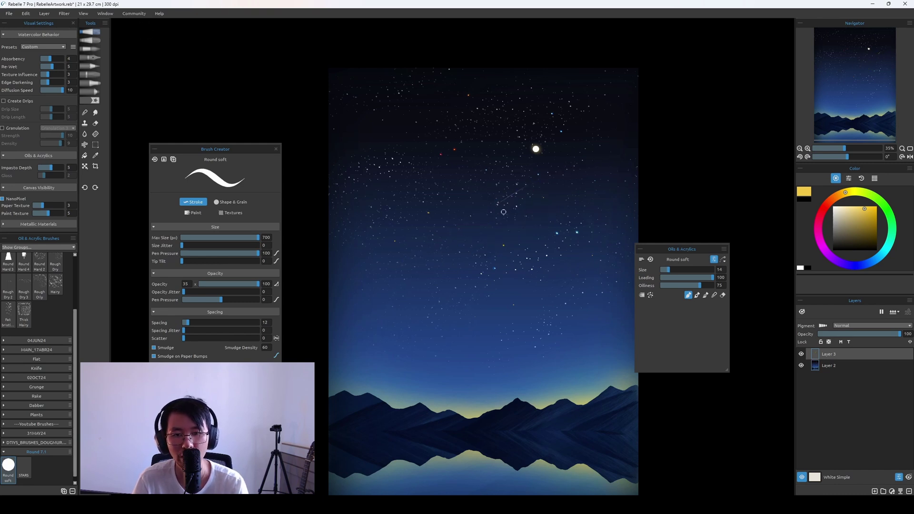
left_click_drag(451, 263, 546, 200)
key("ctrl+z")
left_click_drag(394, 307, 617, 154)
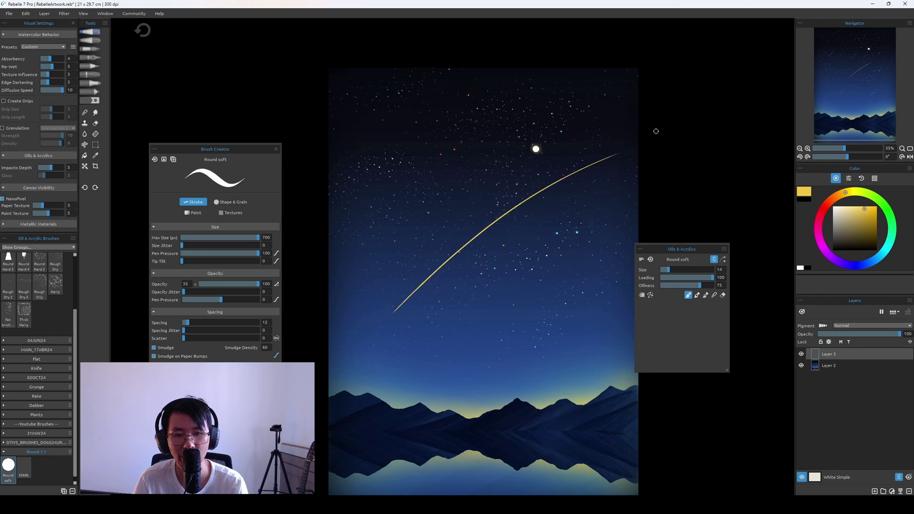
key("ctrl+z")
left_click_drag(411, 294, 633, 160)
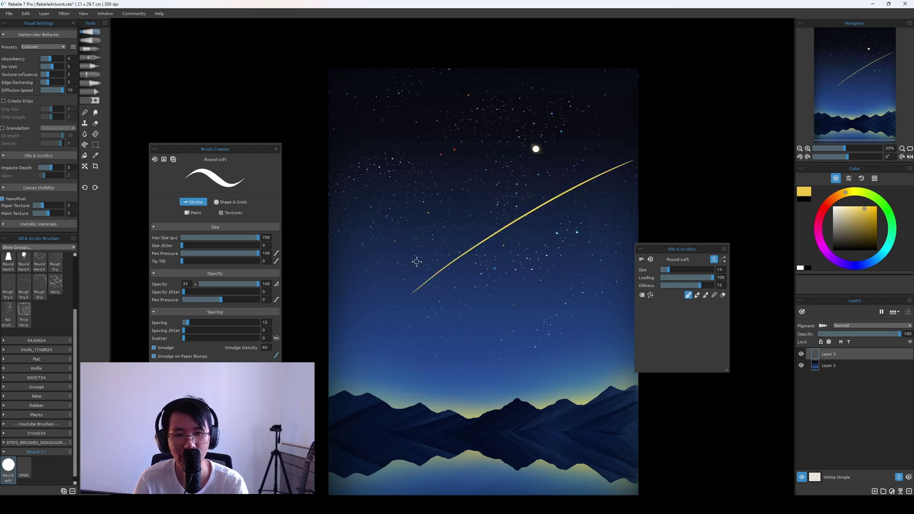
key("ctrl+z")
Try short golden shooting-star streaks across the sky with Round soft at sizes 8 and 7, and clear them all from Layer 3
key("bracketleft")
key("bracketleft")
key("bracketleft")
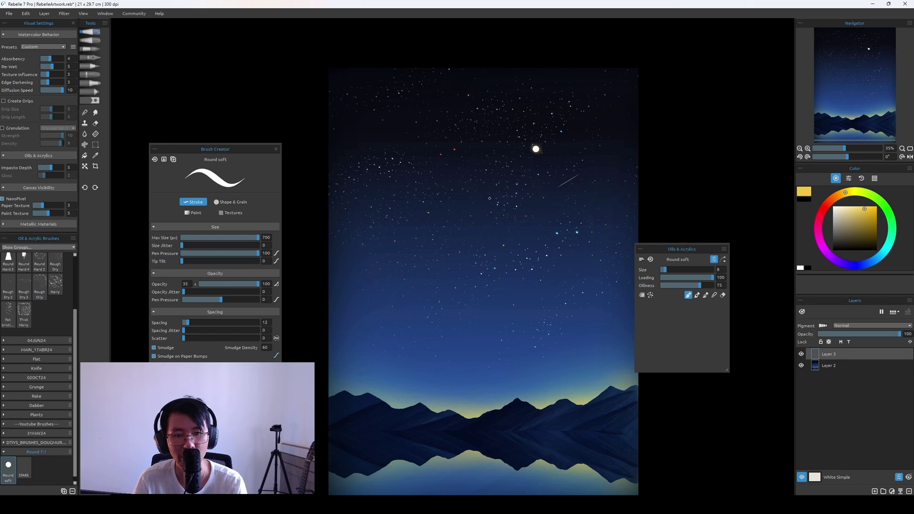
left_click_drag(474, 154, 499, 139)
key("ctrl+z")
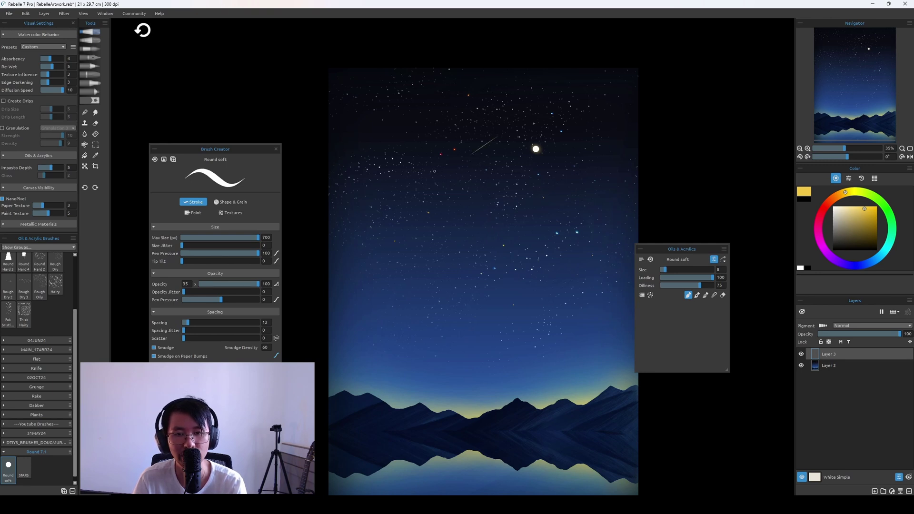
key("bracketleft")
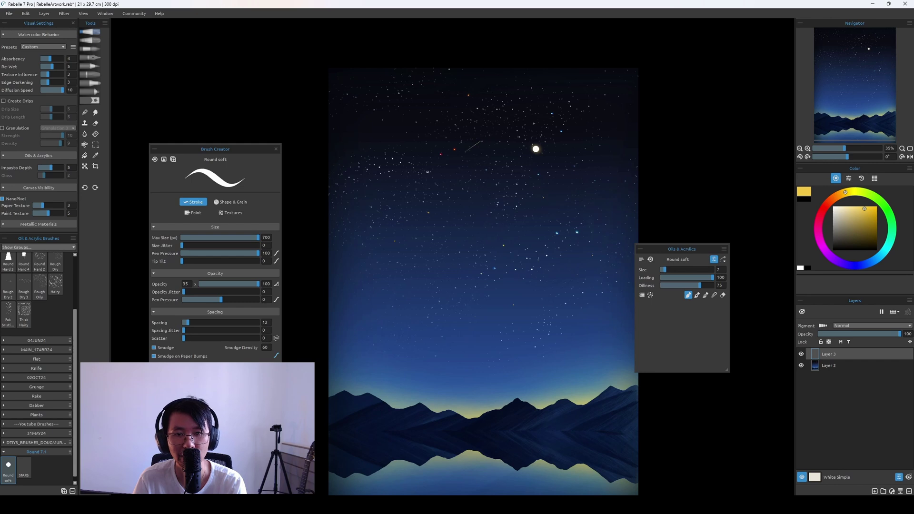
left_click_drag(422, 152, 435, 143)
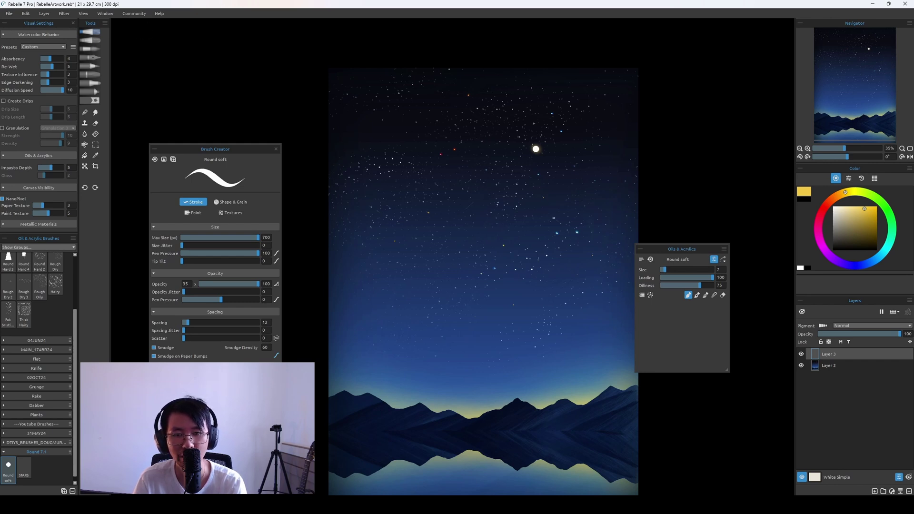
key("ctrl+z")
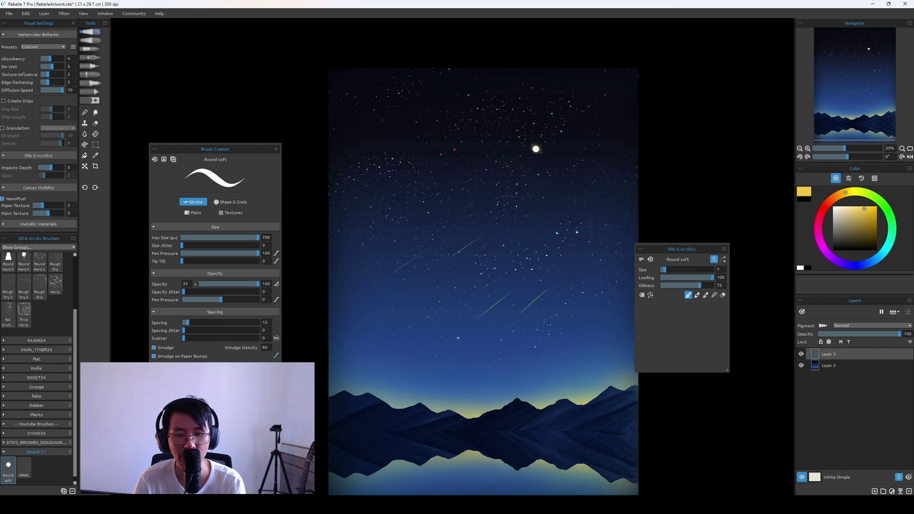
key("ctrl+a")
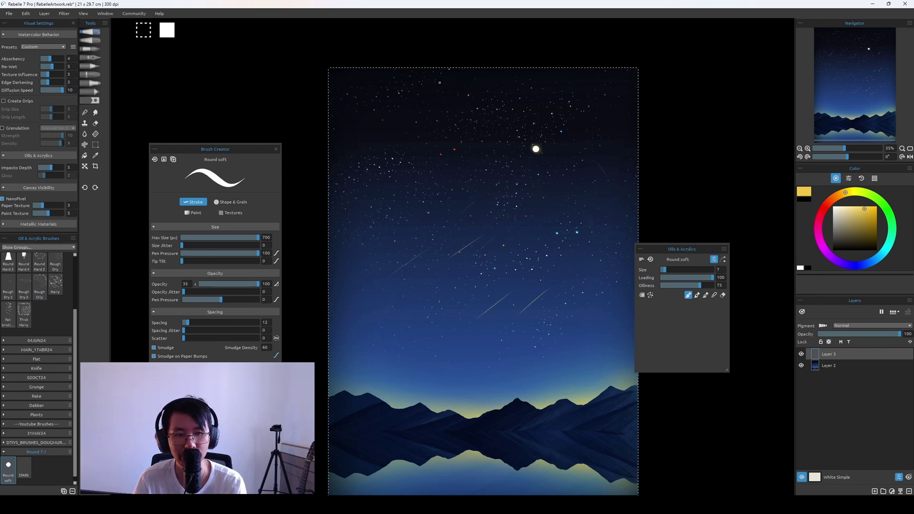
key("ctrl+d")
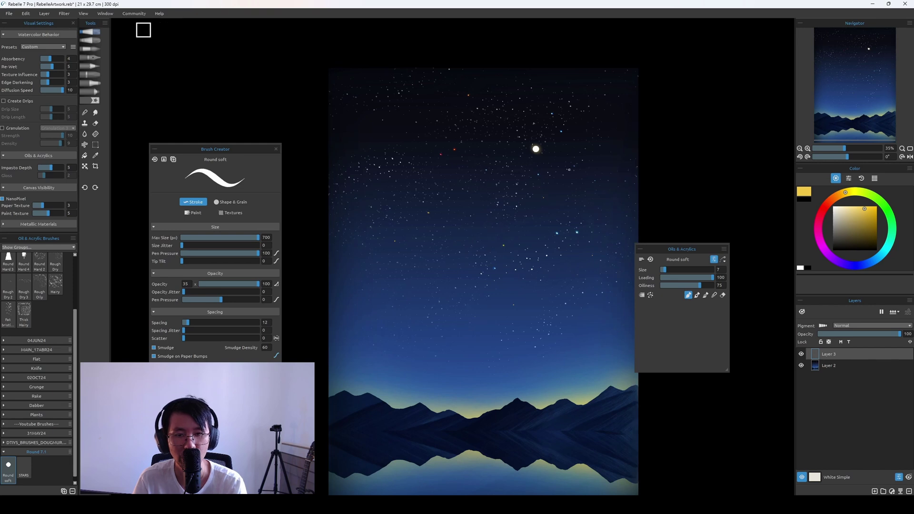
Draw a thin golden shooting-star streak sloping down from below the moon to the mid-sky with Round soft at size 7
left_click_drag(596, 168, 469, 249)
key("ctrl+z")
left_click_drag(527, 185, 409, 261)
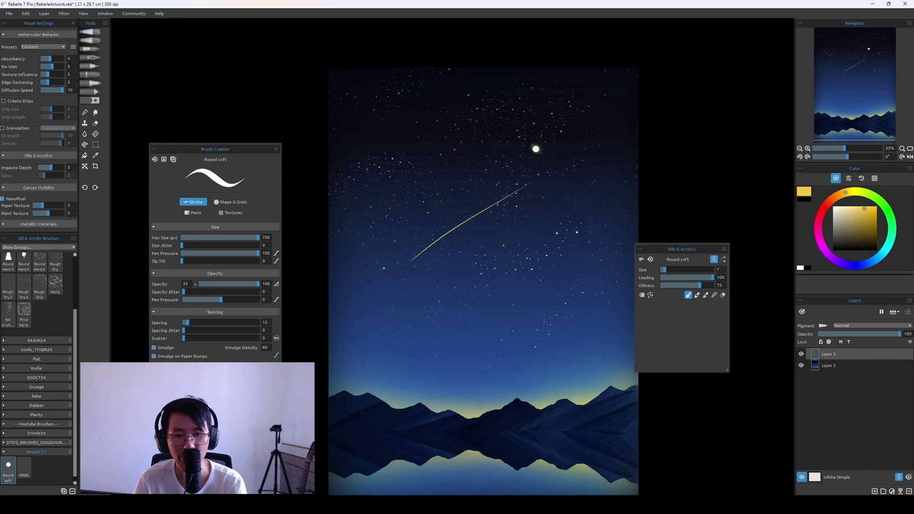
Try thin golden shooting-star streaks sloping down from below the moon with Round soft at sizes 7 and 6, undoing each one
key("ctrl+z")
left_click_drag(527, 212, 385, 297)
key("ctrl+z")
left_click_drag(556, 174, 455, 246)
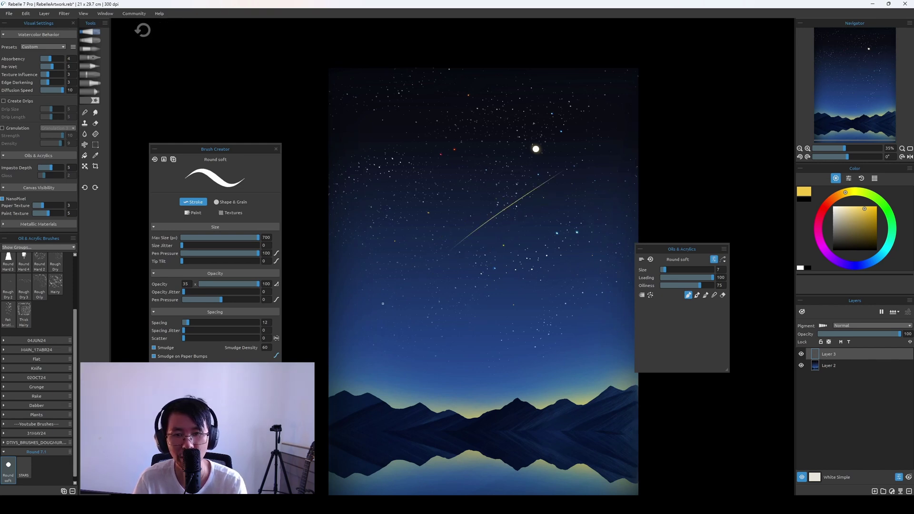
key("ctrl+z")
key("bracketleft")
left_click_drag(543, 192, 411, 272)
key("ctrl+z")
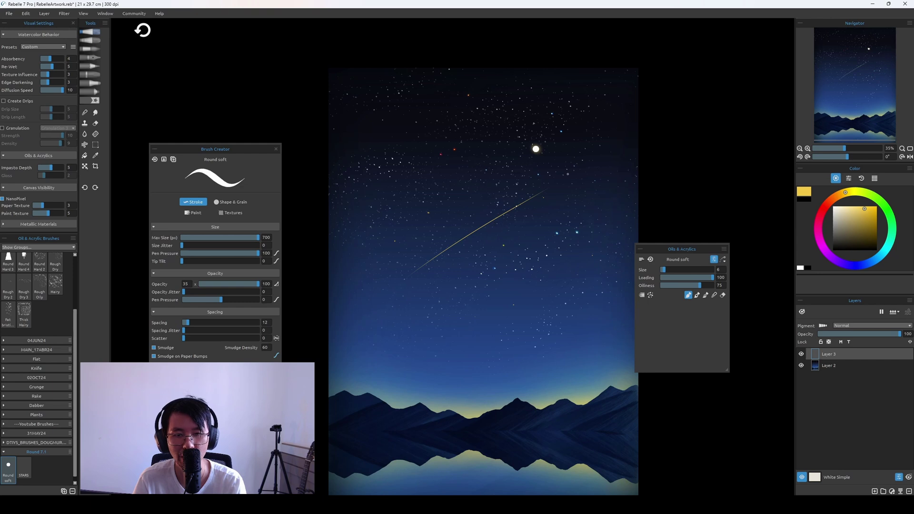
left_click_drag(553, 189, 415, 272)
key("ctrl+z")
left_click_drag(555, 187, 399, 275)
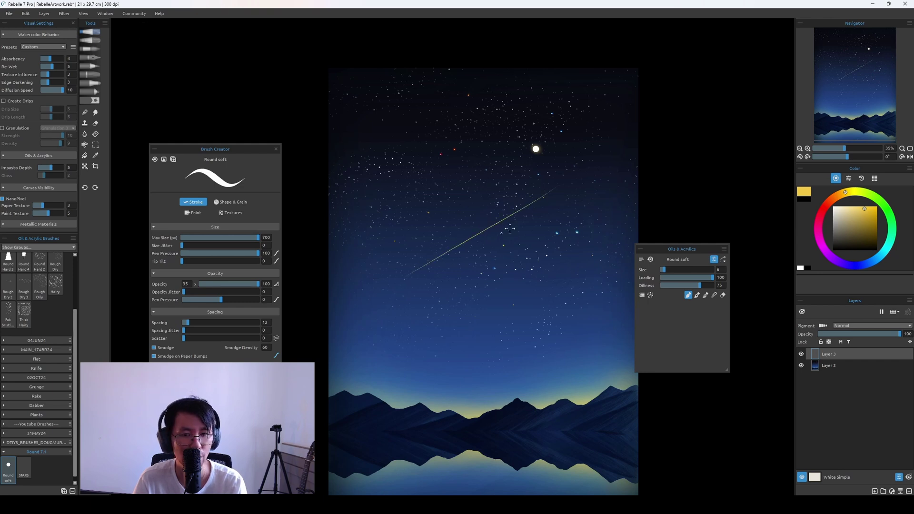
Switch the colour to light blue and try shooting-star streaks below the moon with Round soft at size 6, undoing each one
left_click(876, 260)
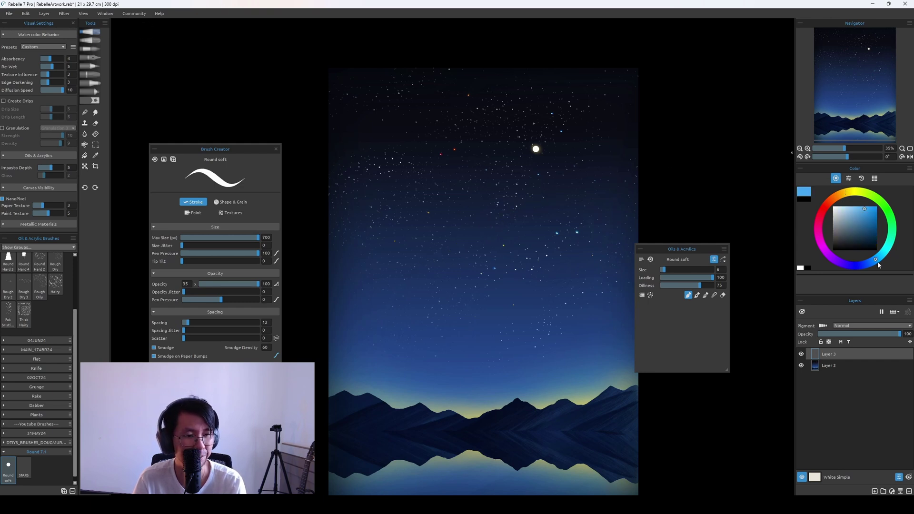
left_click_drag(526, 178, 418, 249)
key("ctrl+z")
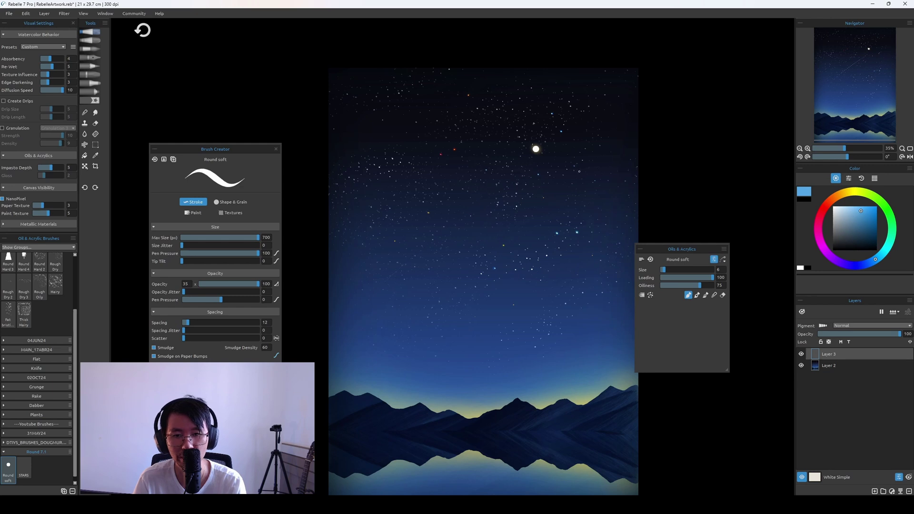
left_click_drag(574, 177, 411, 285)
key("ctrl+z")
key("ctrl+z")
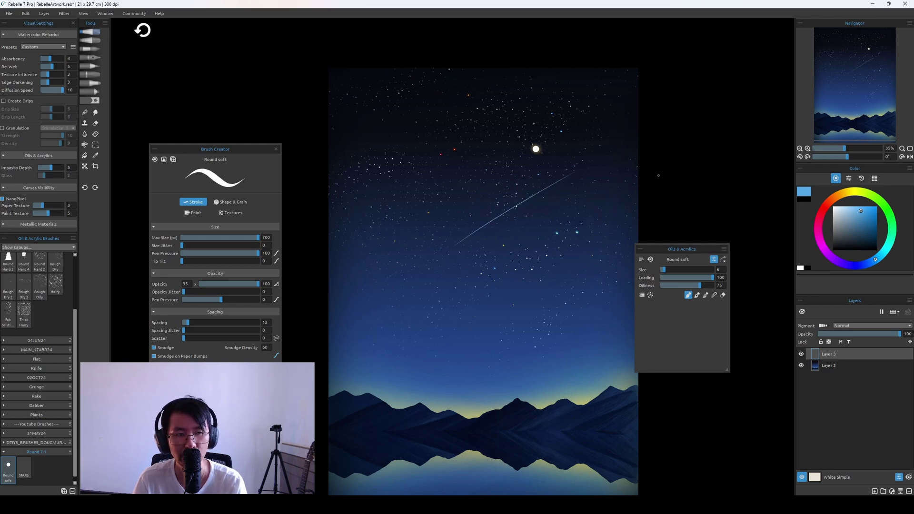
left_click_drag(562, 191, 456, 247)
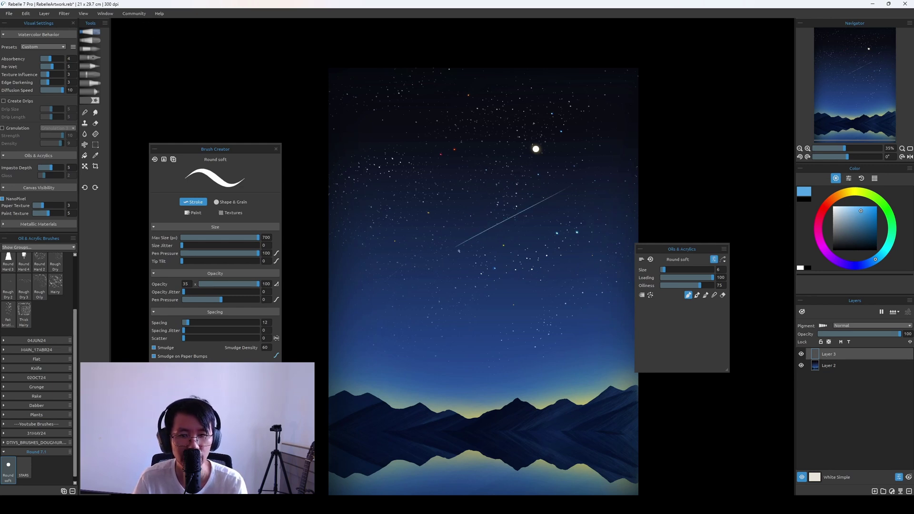
key("ctrl+z")
Switch the colour back to golden yellow, try one long streak from beyond the moon to the mid-sky, and undo it
left_click(848, 193)
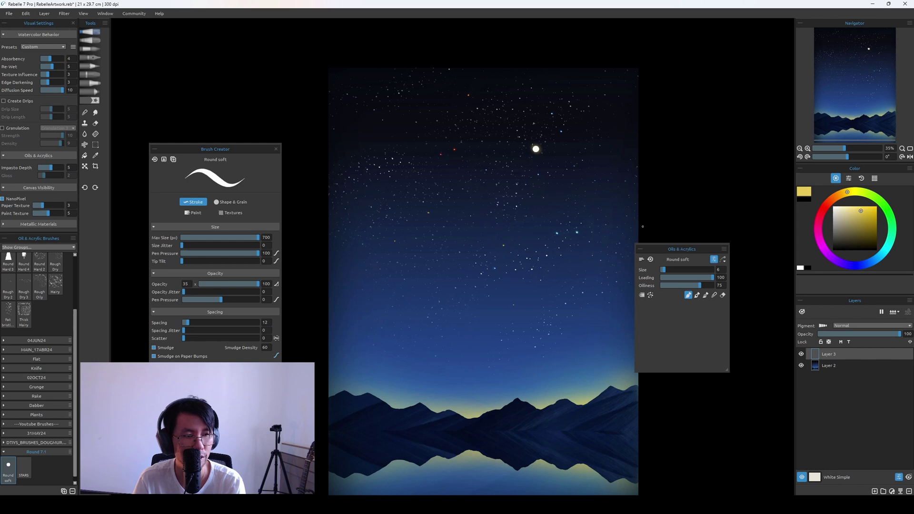
key("ctrl+z")
left_click_drag(581, 167, 399, 267)
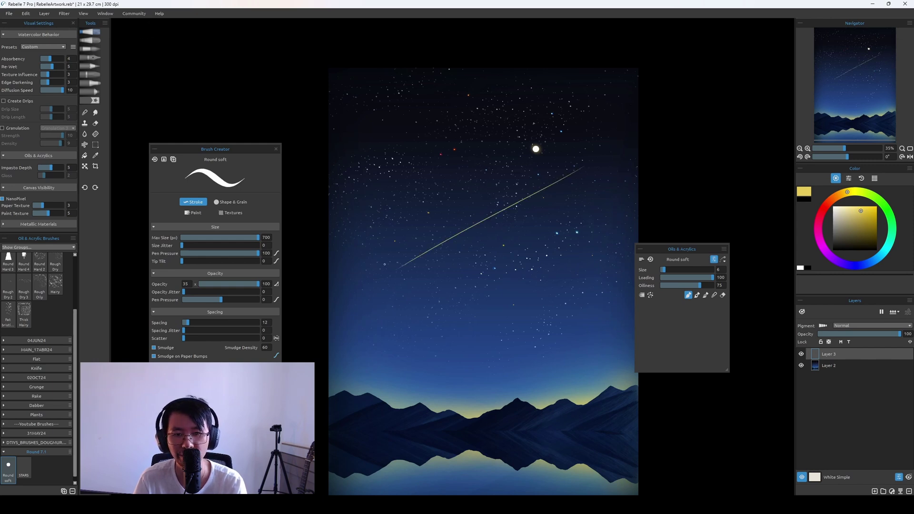
key("ctrl+minus")
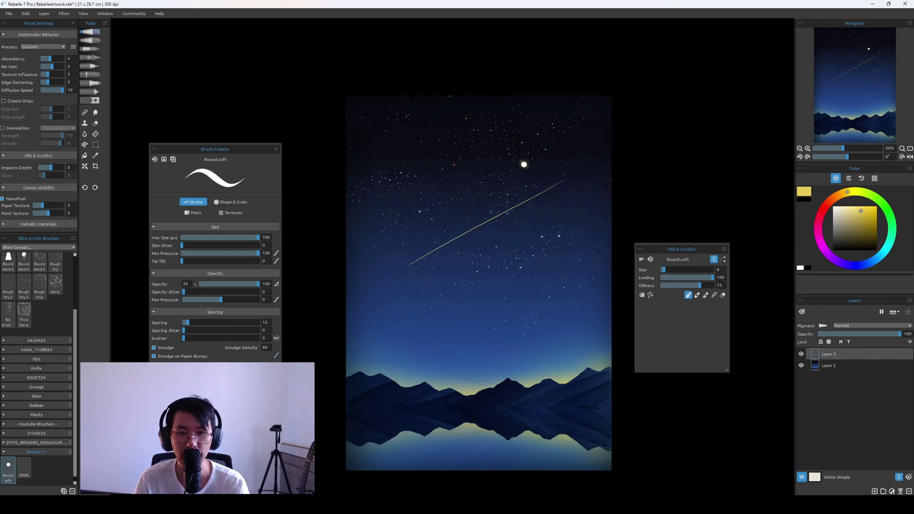
key("ctrl+z")
Try curved golden streaks painted upward from the mid-sky past the moon at size 6, undoing each one
left_click_drag(416, 282, 550, 187)
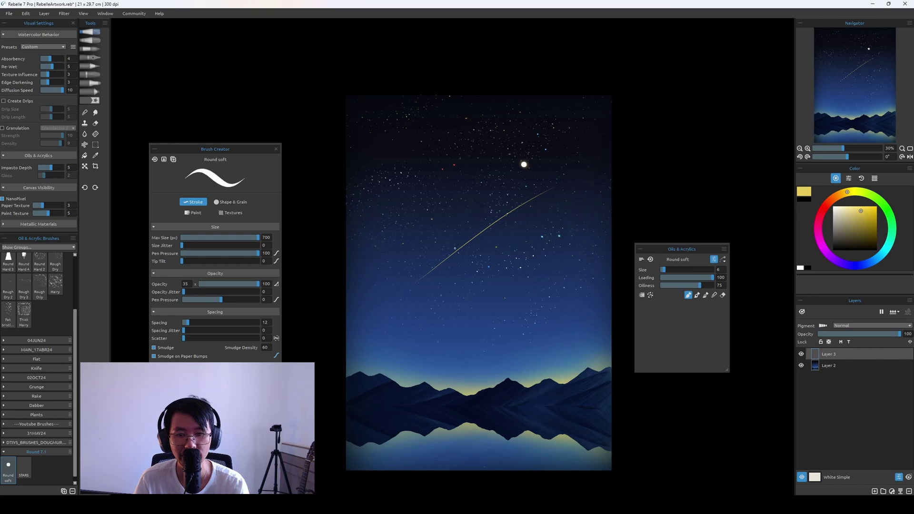
key("ctrl+z")
left_click_drag(416, 281, 570, 179)
key("ctrl+z")
left_click_drag(423, 274, 578, 173)
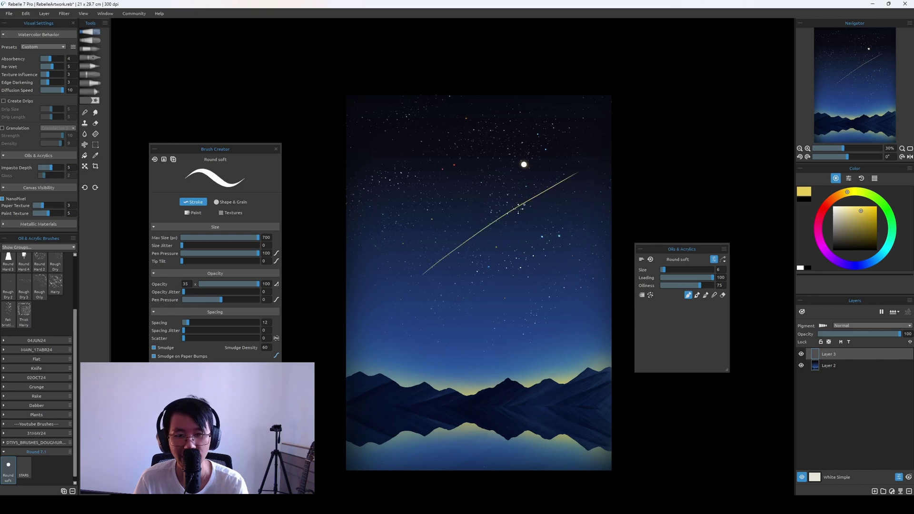
key("ctrl+z")
left_click_drag(423, 273, 573, 169)
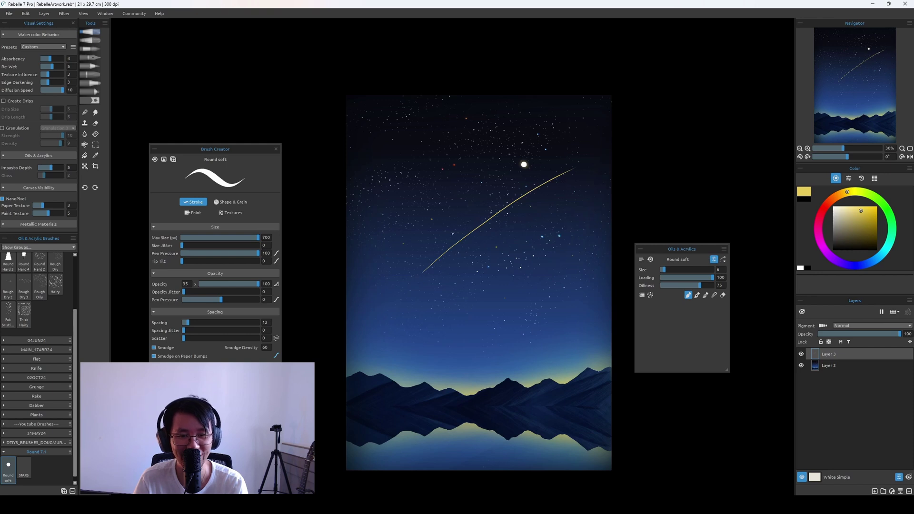
key("ctrl+z")
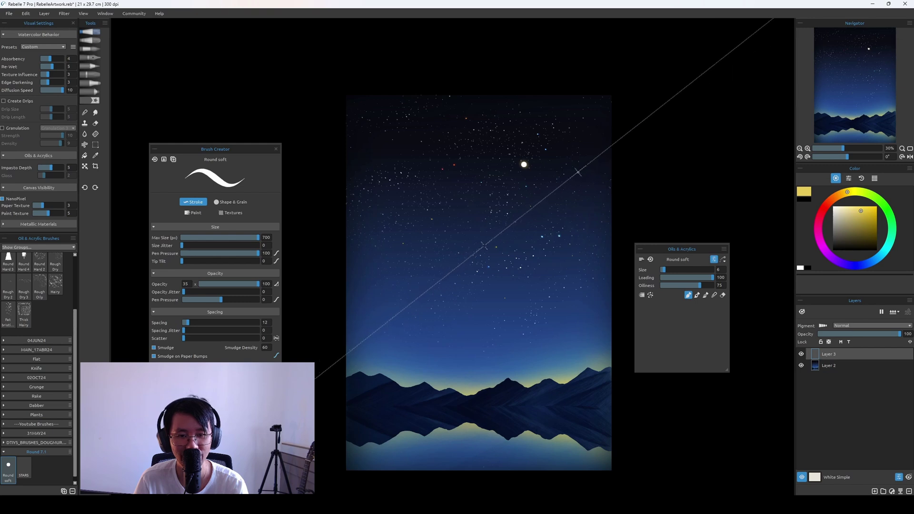
Draw a perfectly straight golden streak diagonally across the sky on Layer 3 and move it slightly up and left
left_click(584, 172, "shift")
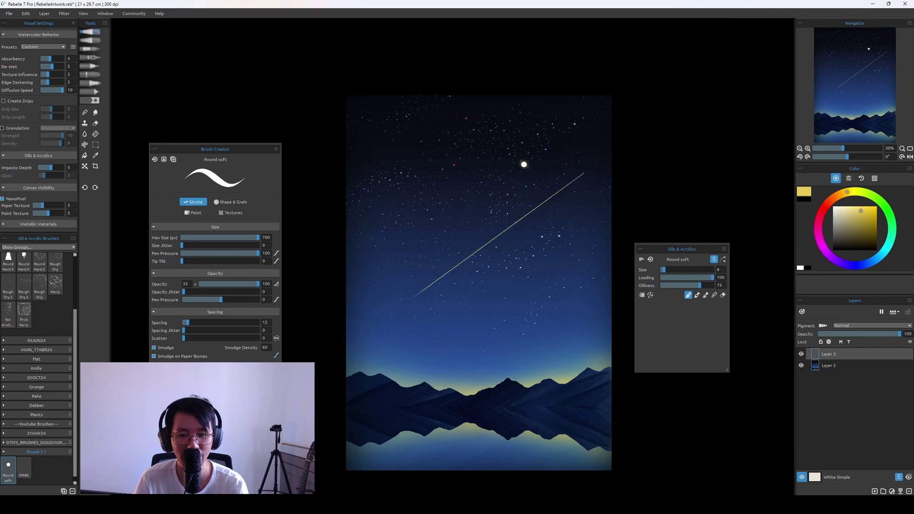
key("ctrl+t")
left_click_drag(528, 220, 513, 211)
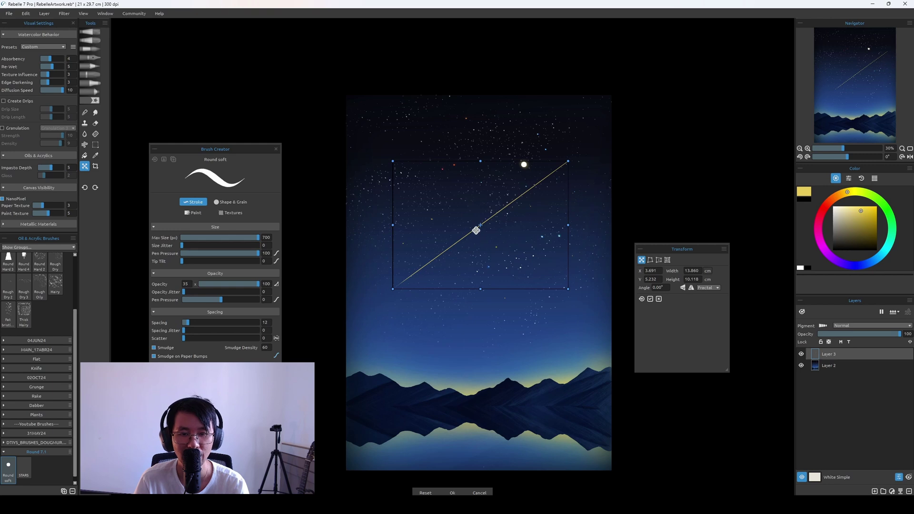
key("Return")
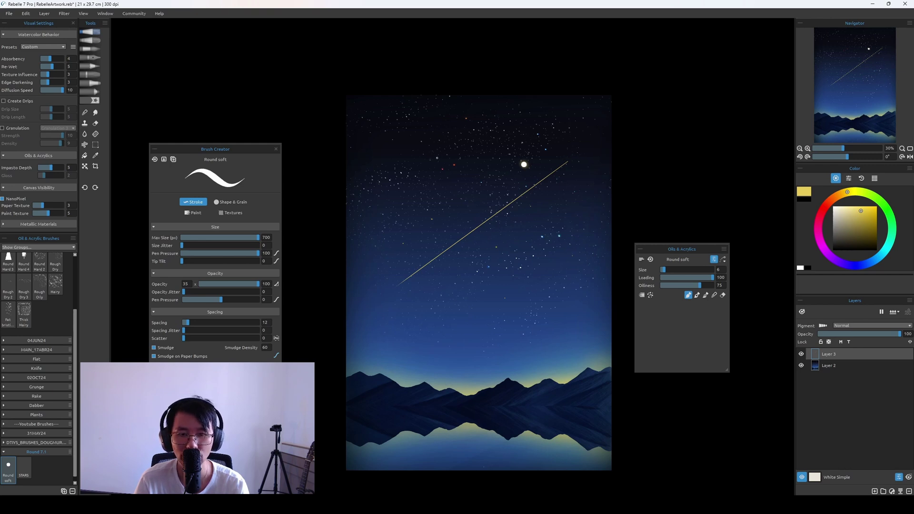
Try tapering the golden streak with the Spray eraser at size 25, undo it, and enlarge the eraser to size 100
key("e")
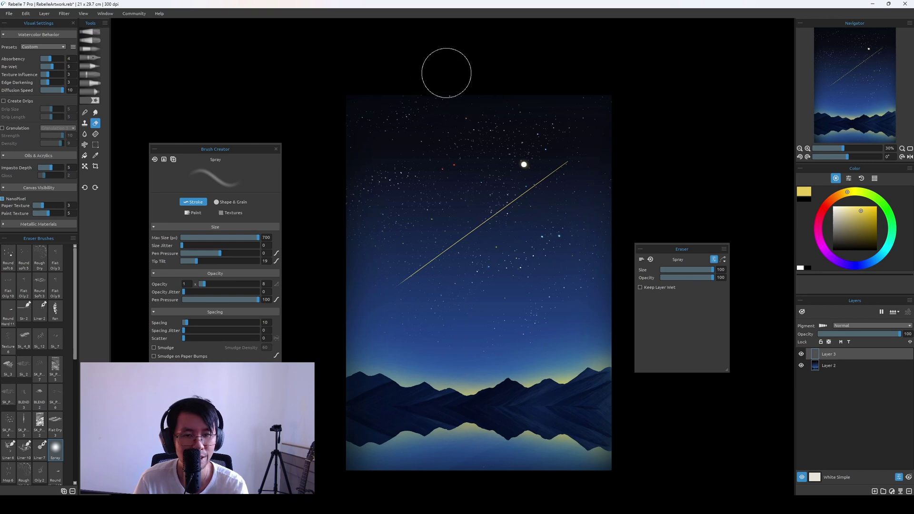
key("bracketleft")
key("bracketleft")
key("bracketleft")
key("bracketleft")
key("bracketleft")
key("bracketleft")
key("bracketleft")
key("bracketleft")
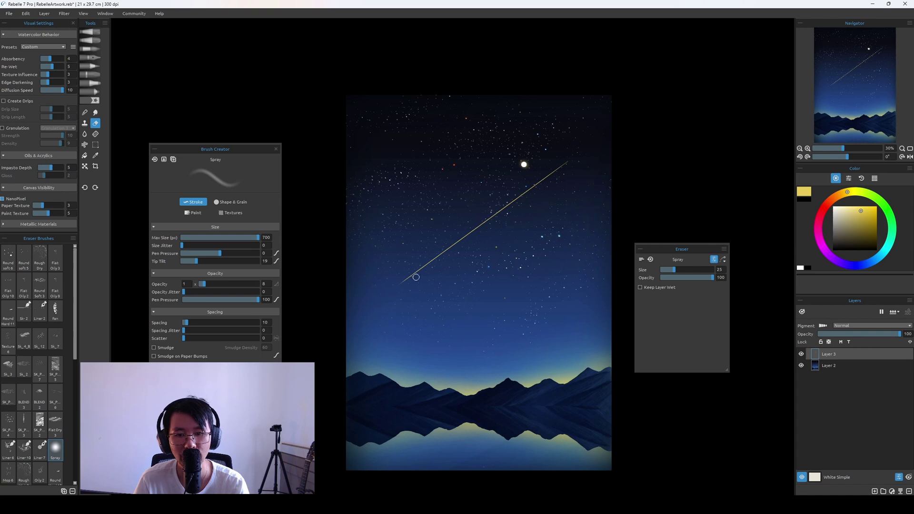
key("bracketright")
key("bracketright")
key("bracketright")
key("bracketright")
key("bracketright")
key("bracketright")
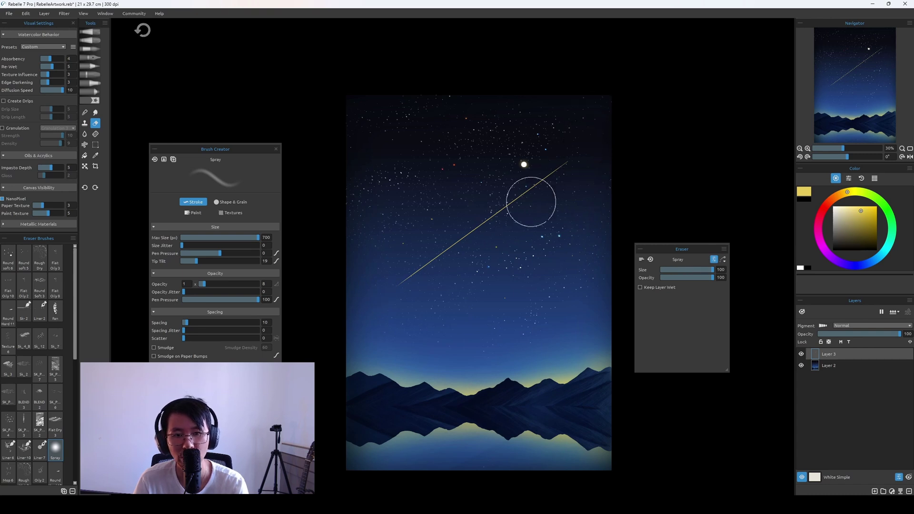
Fade the ends of the golden streak with the Spray eraser, reducing its size to 90 and 30
key("bracketleft")
key("bracketleft")
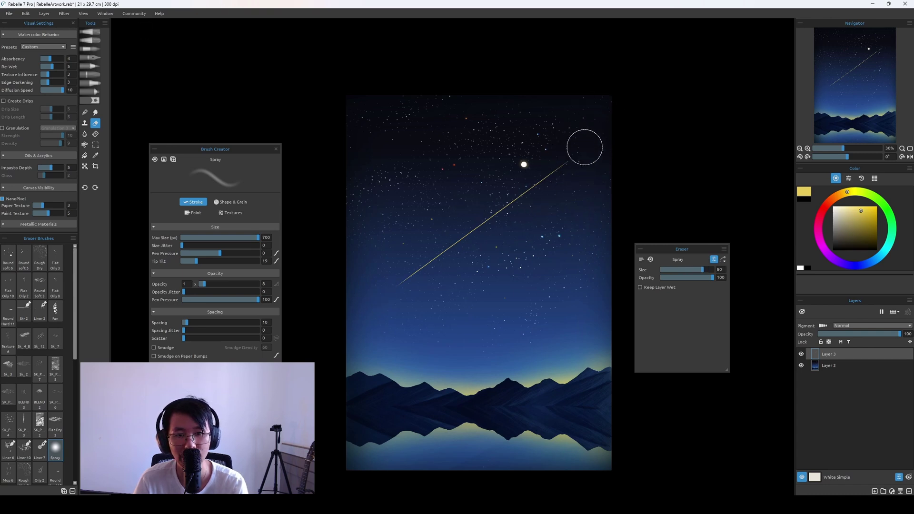
key("bracketleft")
key("bracketleft")
key("bracketleft")
key("bracketleft")
key("bracketleft")
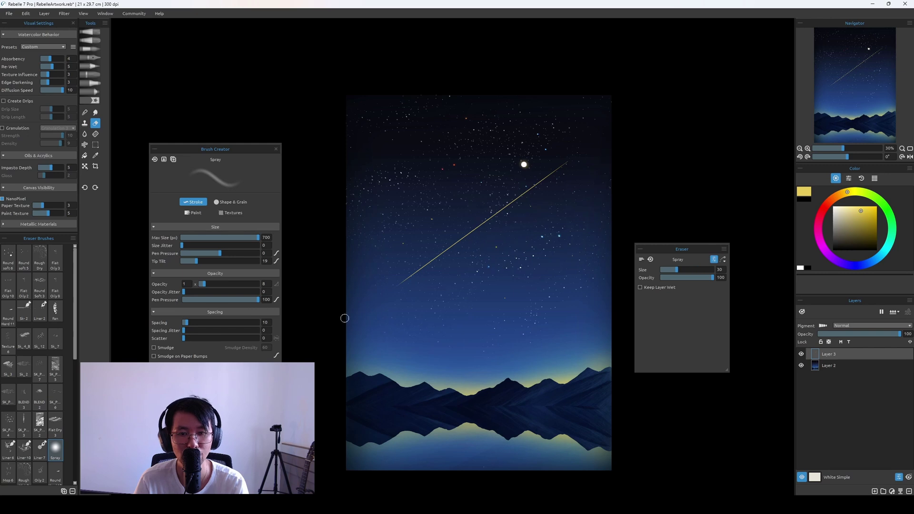
Rotate the golden streak on Layer 3 by about 6° to a flatter diagonal and switch the transform to free corner distortion
key("ctrl+t")
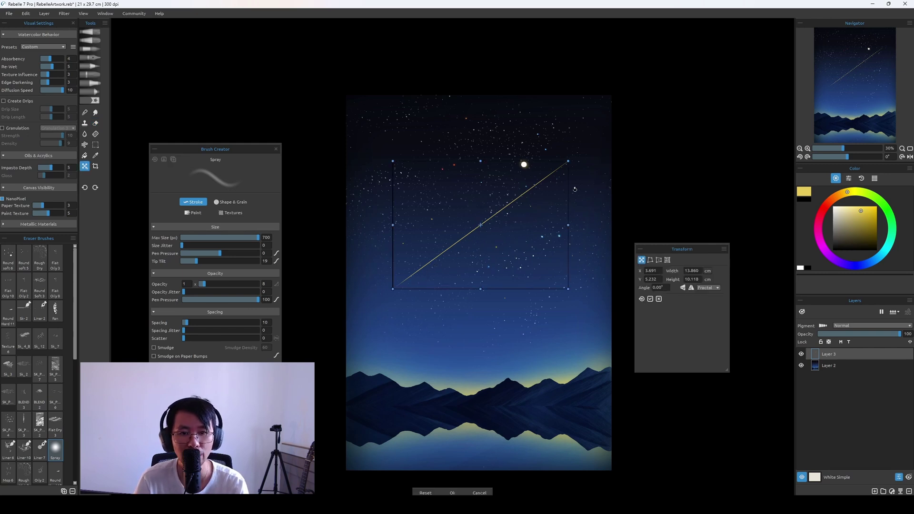
left_click_drag(574, 189, 585, 235)
left_click_drag(535, 249, 506, 265)
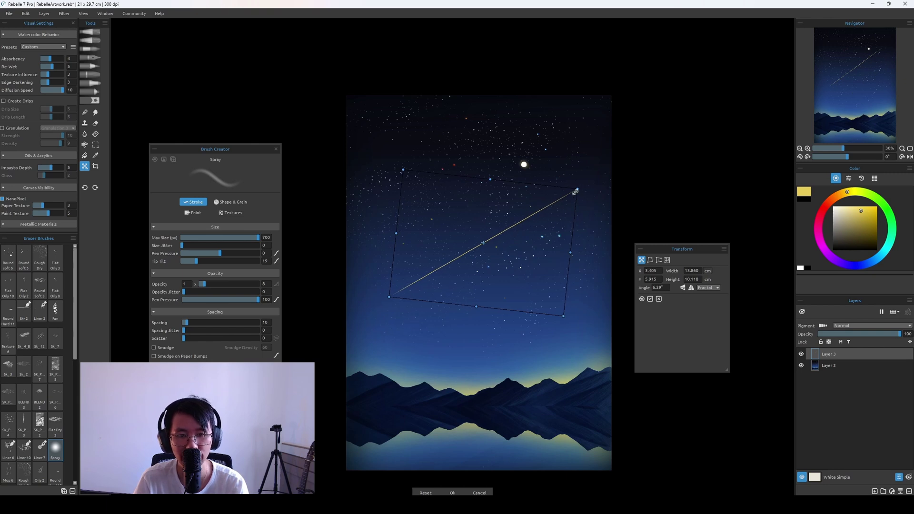
left_click(658, 260)
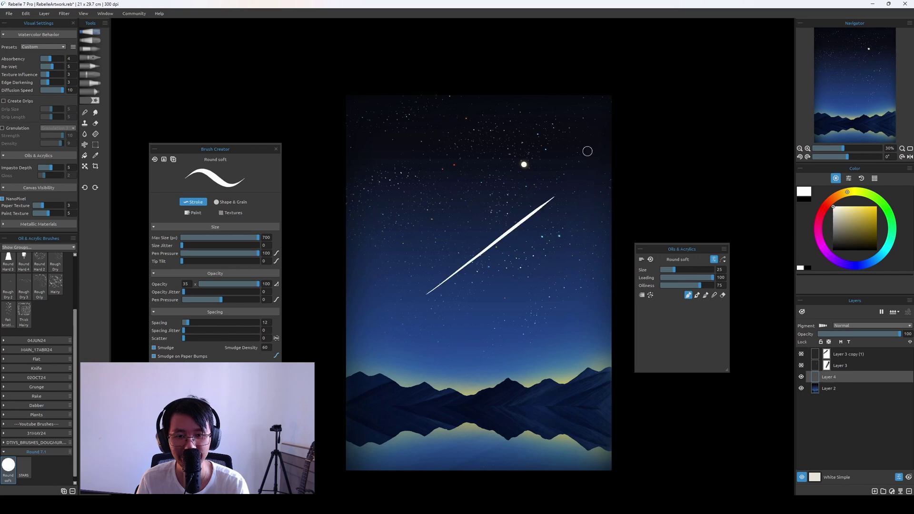
Distort the thick white streak on Layer 4 by its corners into a long thin diagonal reaching down to the mountains
key("ctrl+t")
left_click(658, 260)
left_click_drag(560, 320, 562, 202)
left_click_drag(410, 320, 447, 421)
left_click_drag(410, 198, 264, 113)
left_click_drag(560, 197, 567, 140)
left_click_drag(425, 429, 323, 419)
left_click(659, 271)
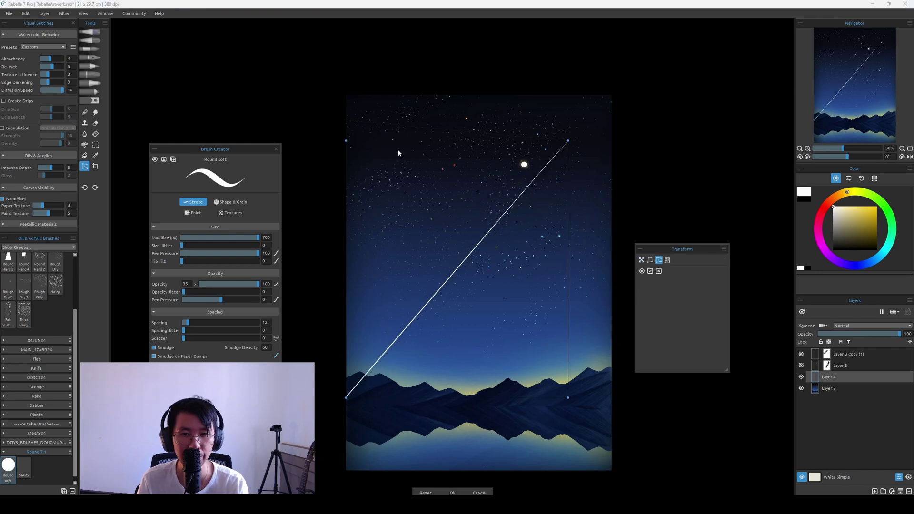
Pull in the upper corners of the white streak's distortion so it narrows beside the moon, and apply the transform
left_click_drag(347, 141, 505, 130)
left_click_drag(568, 140, 565, 141)
mouse_move(504, 129)
left_mouse_down()
mouse_move(525, 122)
mouse_move(511, 120)
left_mouse_up()
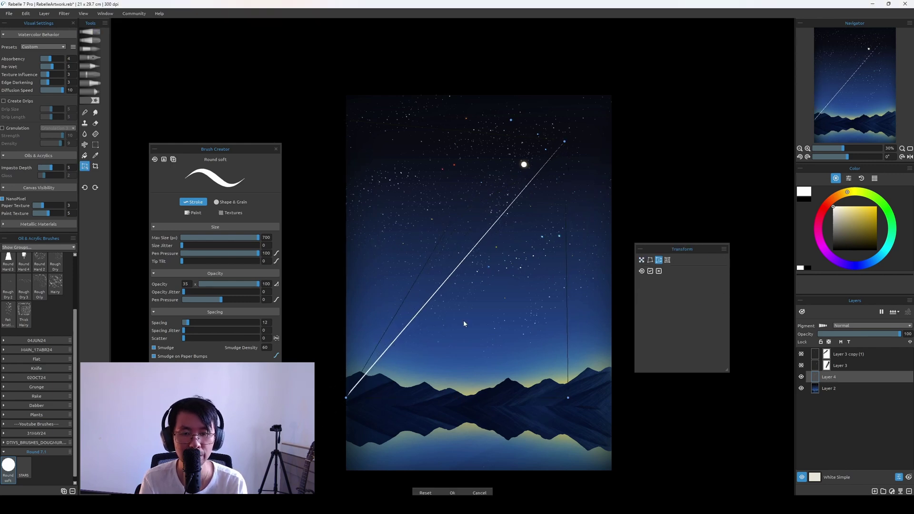
key("Return")
key("ctrl+plus")
key("ctrl+minus")
Erase the lower tip of the white streak over the mountains with an enlarged Spray eraser
left_click(96, 124)
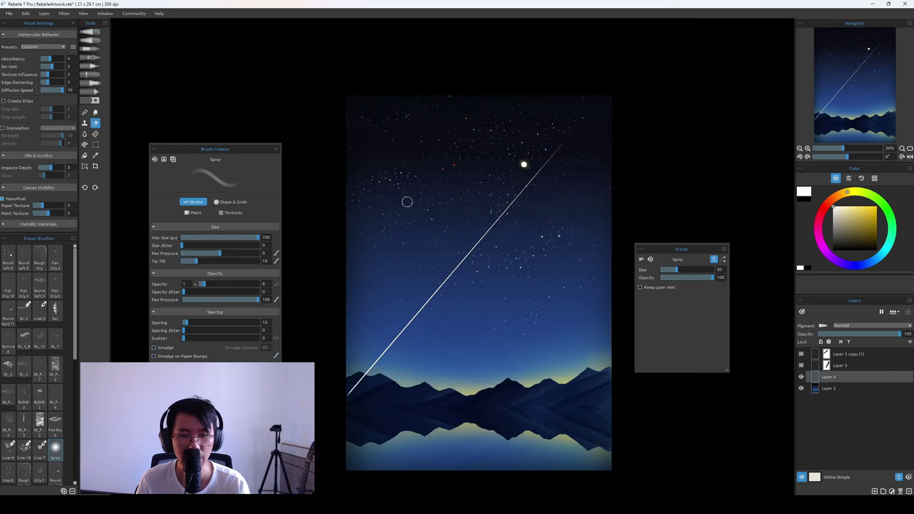
left_click(713, 269)
left_click_drag(329, 376, 355, 395)
Try breaking up the white streak with the Rough Dry eraser at sizes 70, 90 and 60, undoing the strokes
left_click(90, 41)
key("e")
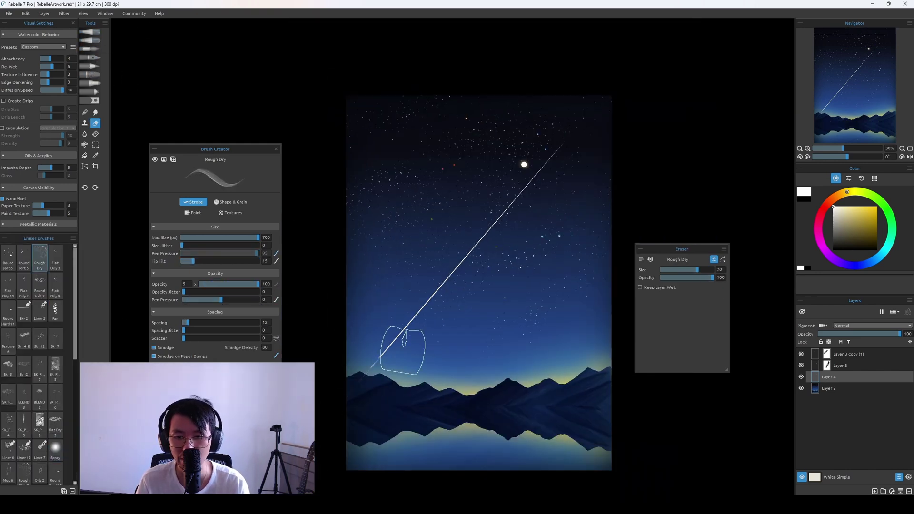
mouse_move(408, 347)
left_mouse_down()
mouse_move(389, 359)
mouse_move(409, 330)
left_mouse_up()
key("ctrl+z")
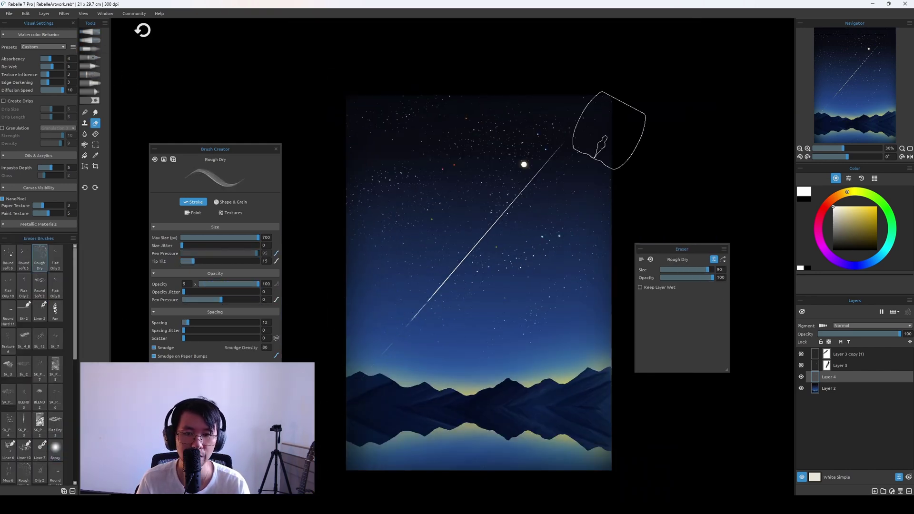
key("bracketleft")
key("bracketleft")
key("bracketleft")
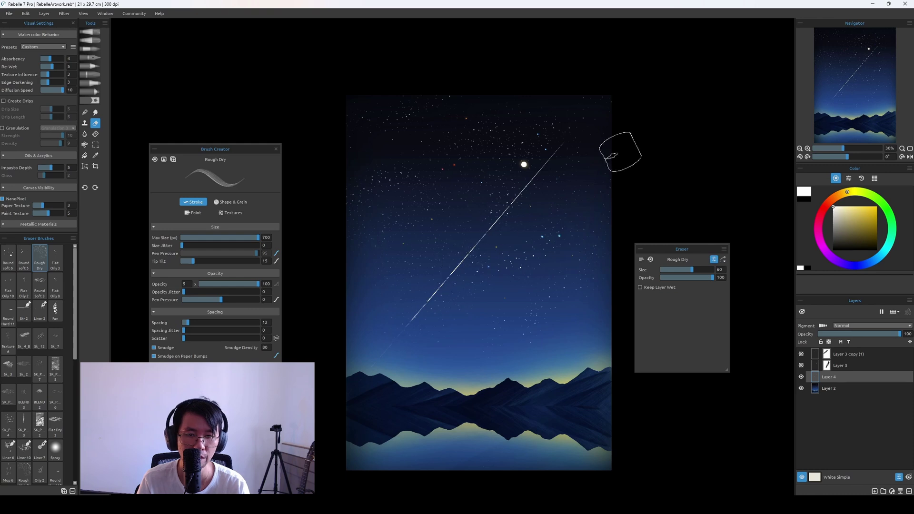
key("ctrl+z")
Fade the white streak's tail with the Spray eraser at size 70, and transform the streak to a flatter diagonal beneath the moon
left_click(55, 448)
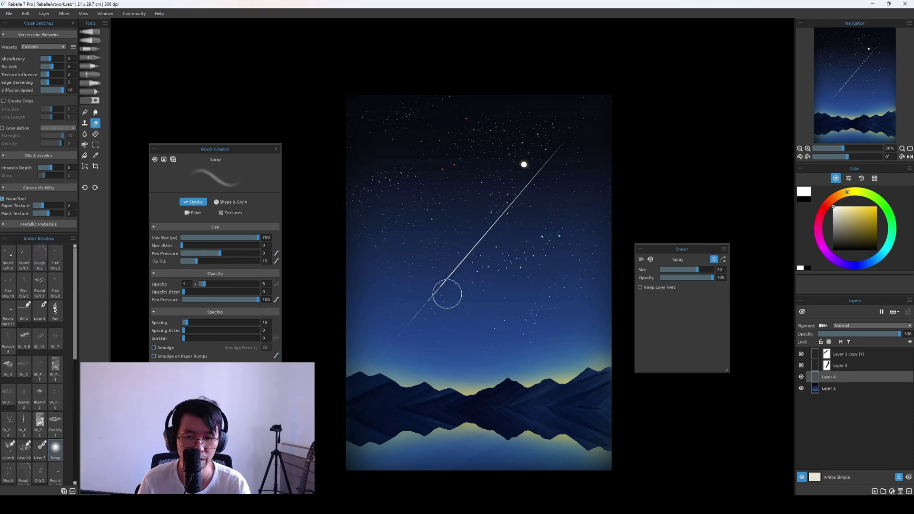
key("ctrl+t")
mouse_move(567, 136)
left_mouse_down()
mouse_move(535, 220)
mouse_move(534, 169)
mouse_move(521, 190)
left_mouse_up()
key("e")
key("ctrl+t")
left_click_drag(452, 279, 467, 276)
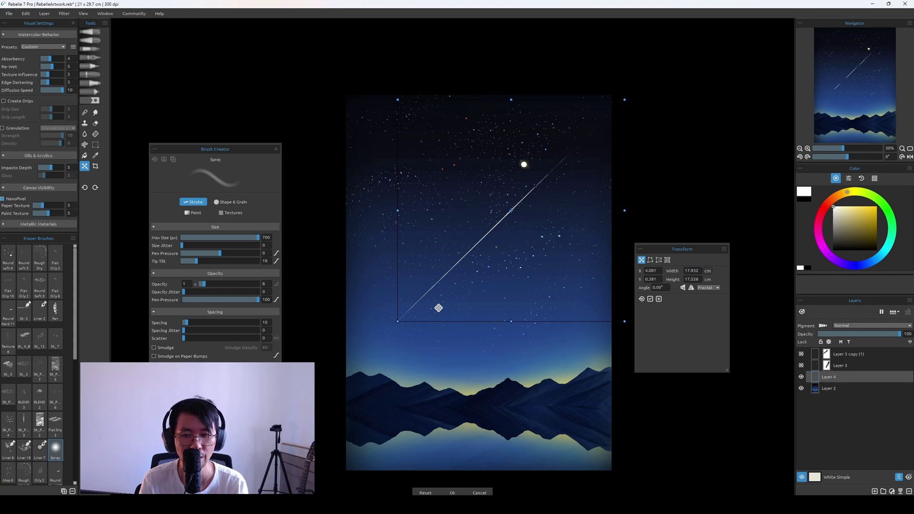
key("Return")
Switch back to the Round soft oil brush and add a new layer above Layer 4
key("b")
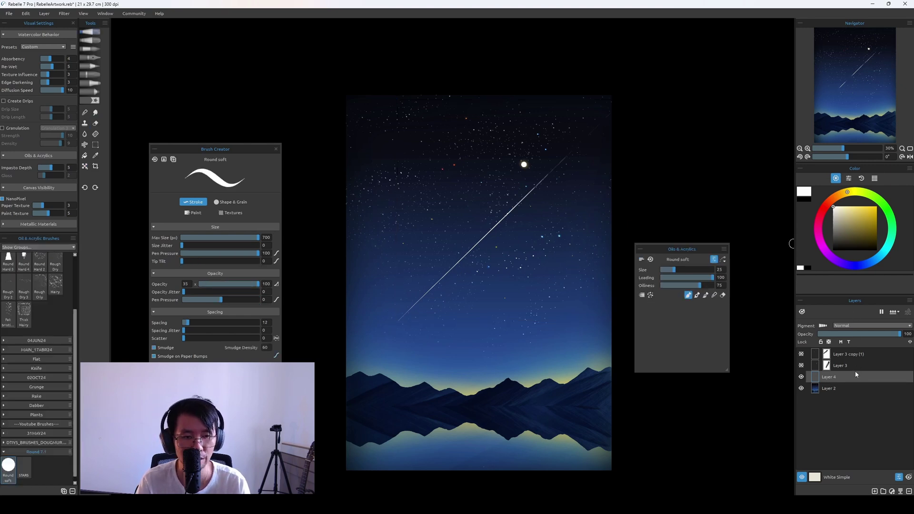
key("ctrl+shift+n")
left_click_drag(468, 330, 519, 300)
key("ctrl+plus")
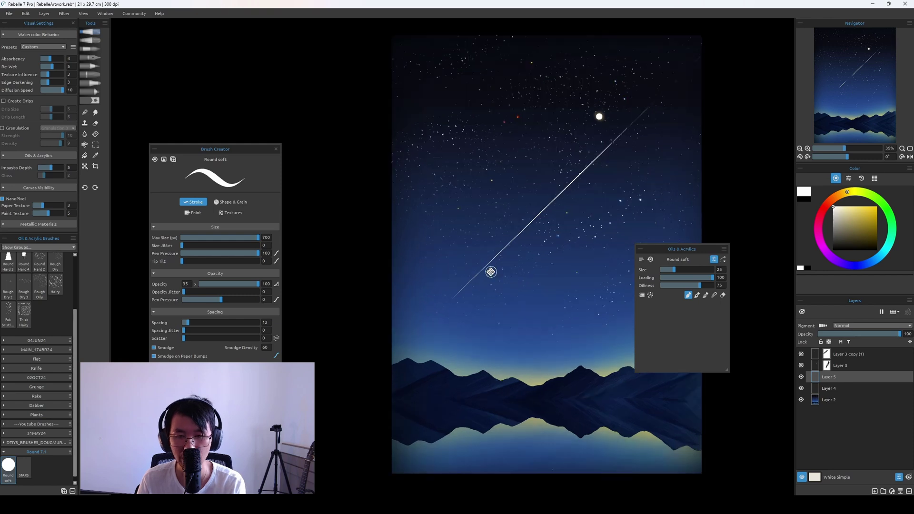
Paint a small white head at the lower end of the streak with the Round soft brush at size 10
key("ctrl+plus")
key("ctrl+plus")
left_click_drag(488, 360, 452, 339)
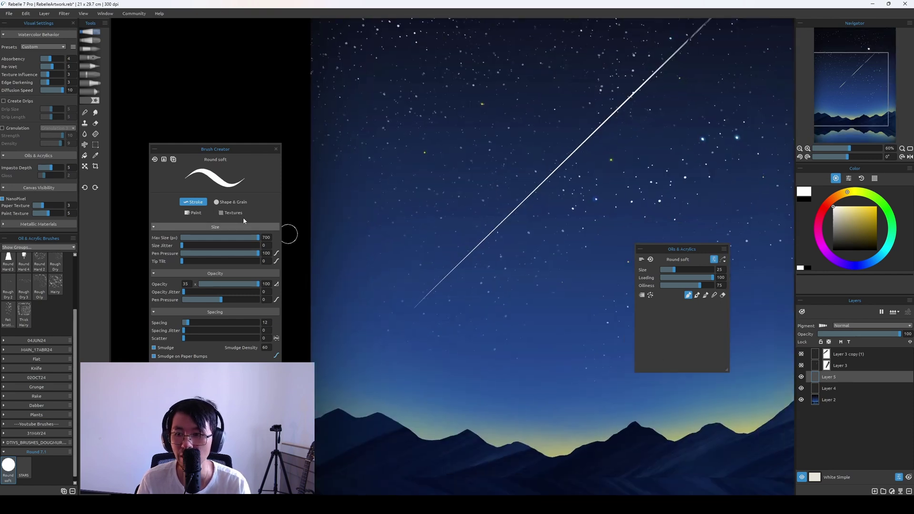
key("bracketleft")
key("bracketleft")
key("bracketleft")
key("bracketleft")
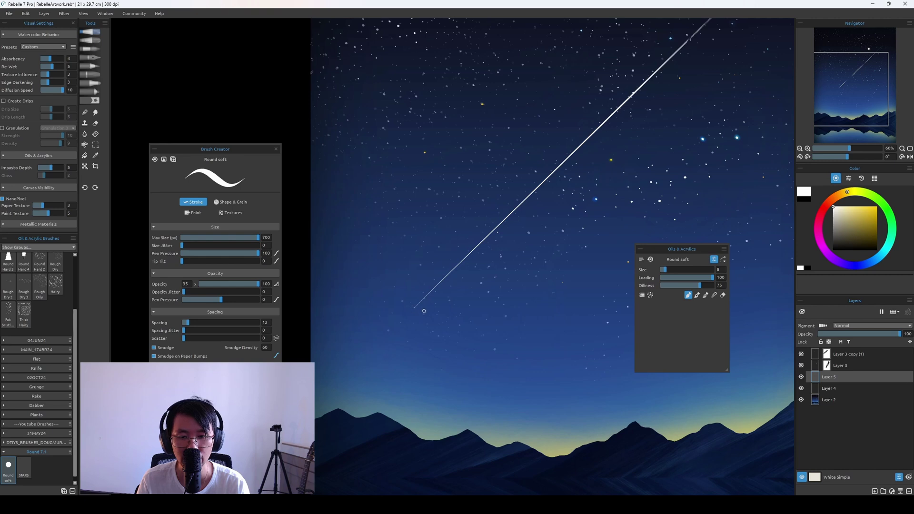
key("bracketright")
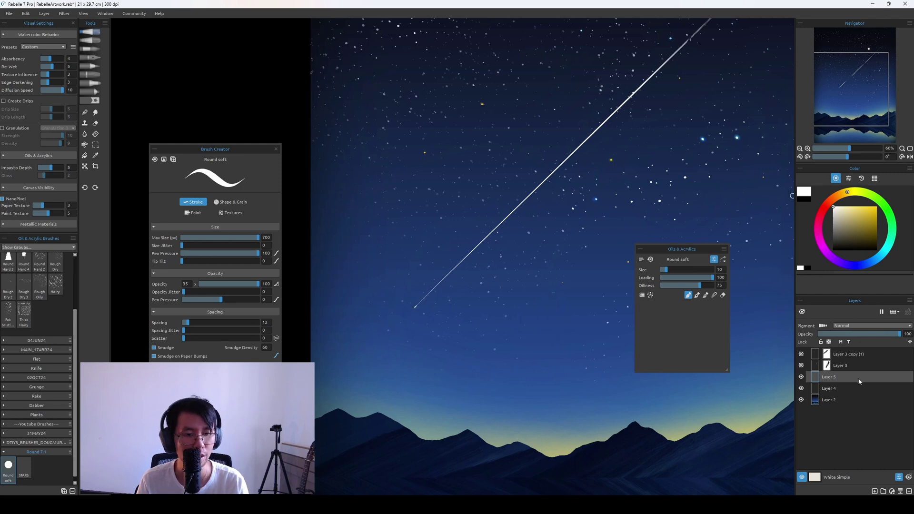
Add a new layer in Overlay mode and select the Spray airbrush at a reduced brush size
key("ctrl+shift+n")
left_click(871, 326)
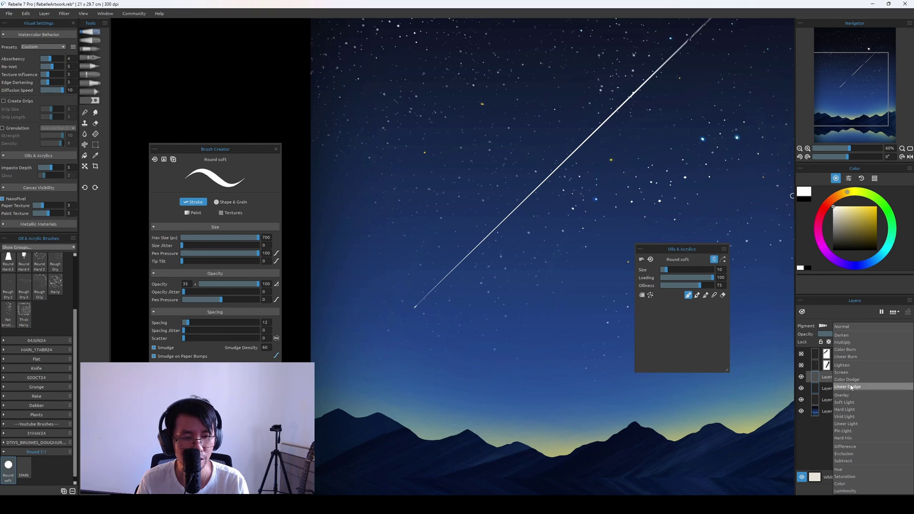
left_click(850, 391)
left_click(91, 91)
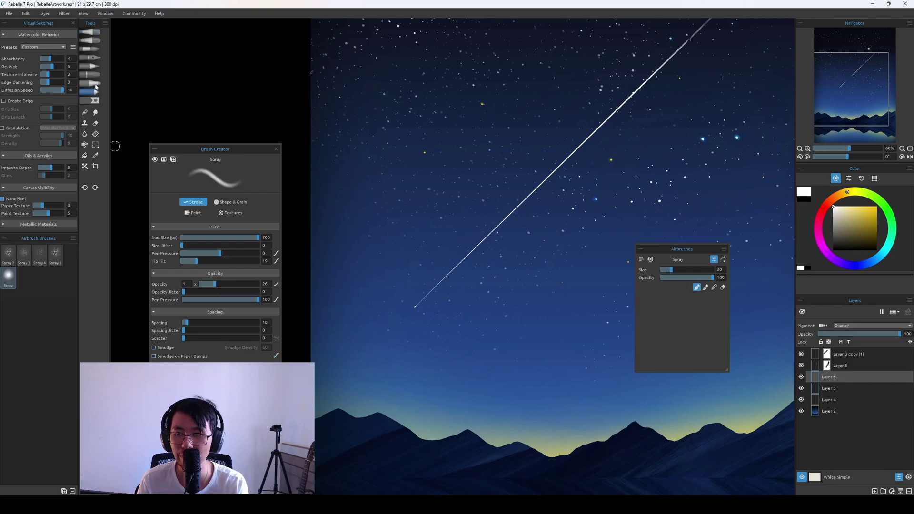
key("bracketleft")
key("bracketleft")
key("bracketleft")
key("bracketleft")
key("bracketleft")
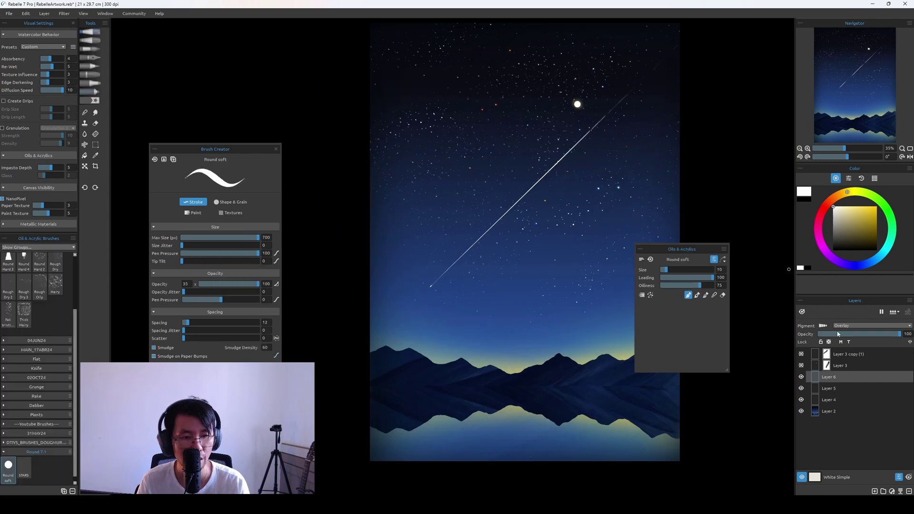
Add another layer above the Overlay layer and set its blending mode to Color Dodge
key("ctrl+shift+n")
left_click(871, 326)
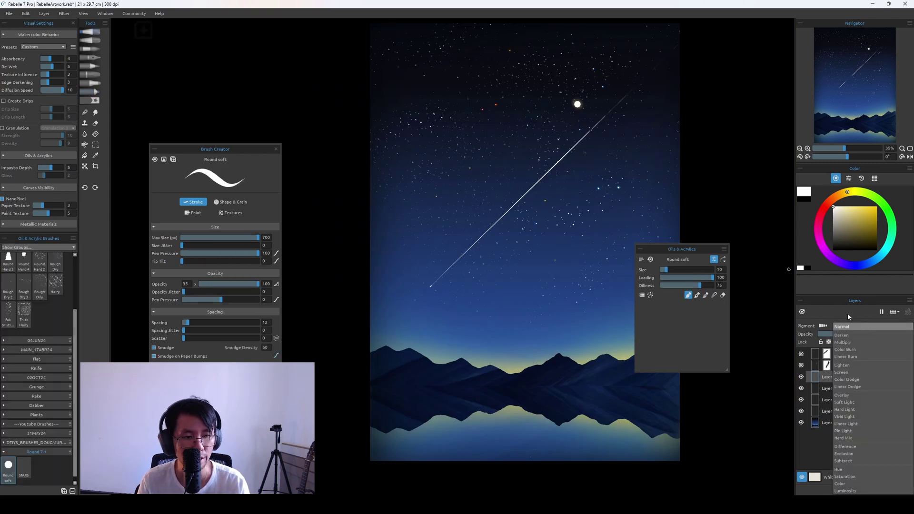
left_click(857, 379)
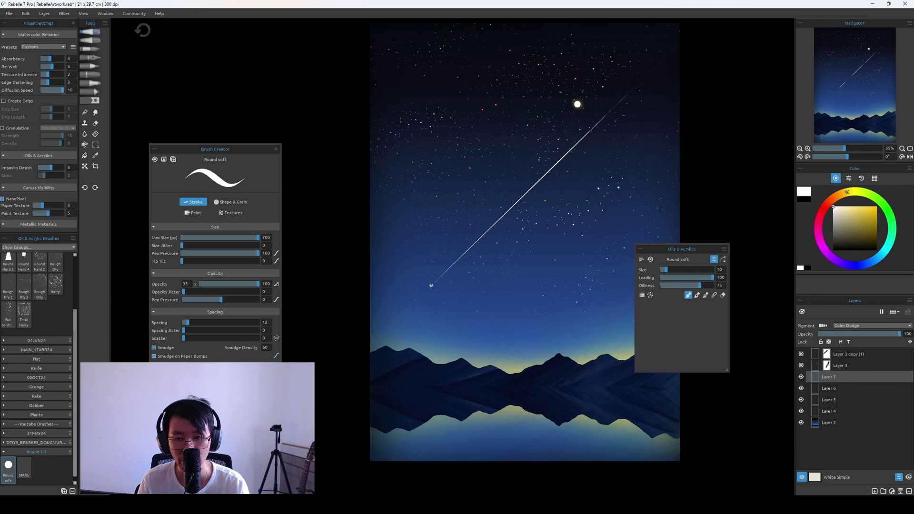
Paint two crossed tapered white strokes just below the streak's head with the Round soft brush at size 20
scroll(418, 214, "up", 3)
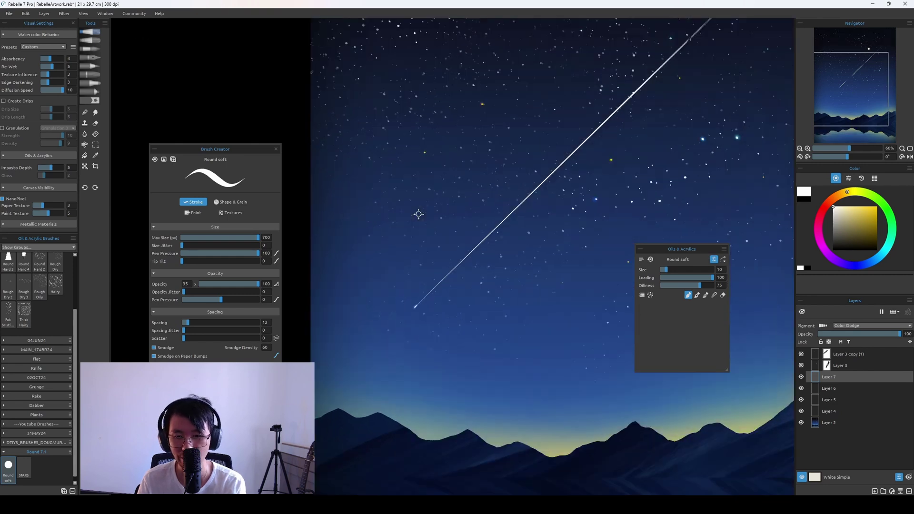
left_click_drag(454, 338, 470, 320)
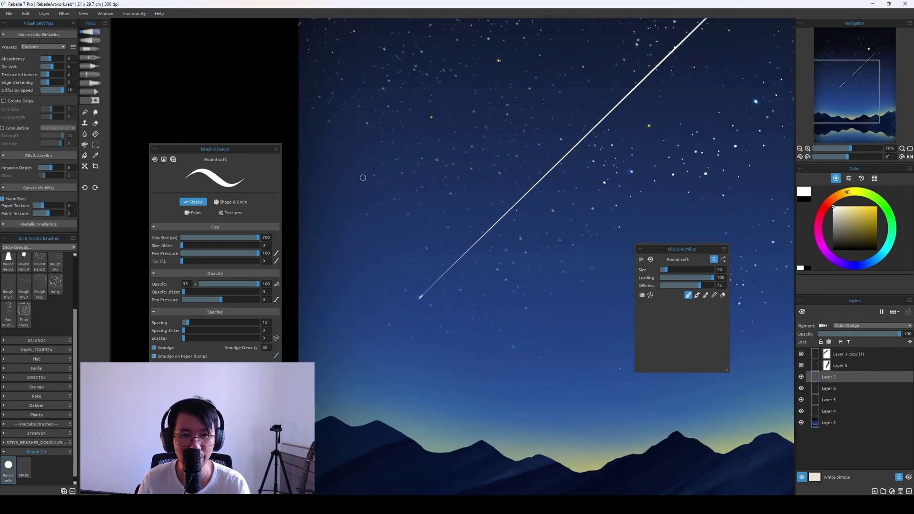
key("bracketright")
key("bracketright")
mouse_move(399, 311)
left_mouse_down()
mouse_move(443, 344)
mouse_move(428, 333)
mouse_move(457, 296)
left_mouse_up()
key("ctrl+z")
key("ctrl+z")
left_click_drag(405, 339, 453, 300)
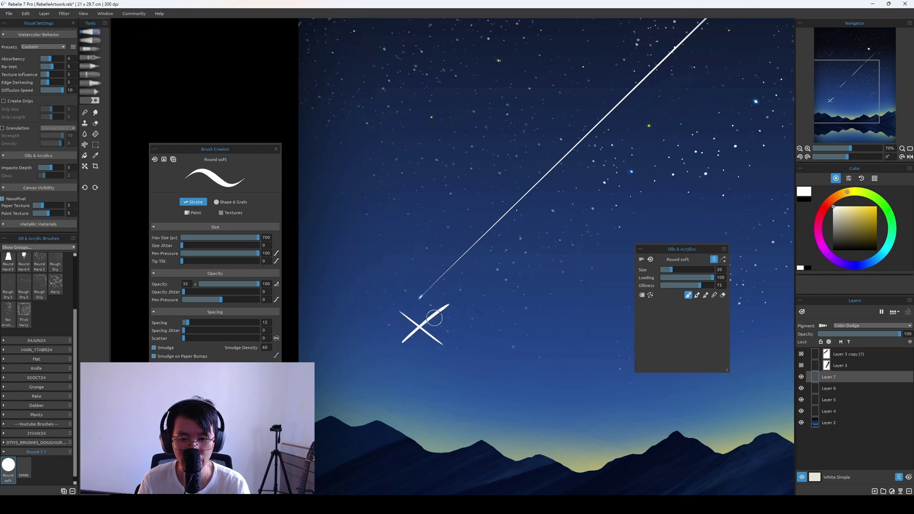
Try repainting the rising diagonal stroke of the white cross several times, undoing the attempts
key("ctrl+z")
left_click_drag(407, 339, 451, 301)
key("ctrl+z")
left_click_drag(405, 341, 452, 301)
key("ctrl+z")
left_click_drag(415, 334, 447, 311)
key("ctrl+z")
mouse_move(404, 343)
left_mouse_down()
mouse_move(460, 294)
mouse_move(415, 337)
mouse_move(448, 309)
left_mouse_up()
key("ctrl+z")
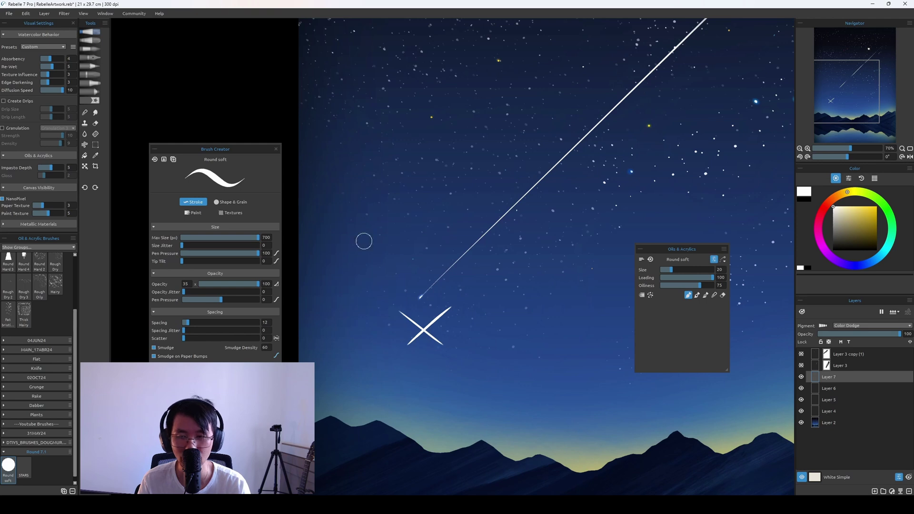
Try a Gaussian Blur on the white cross, cancel it, and undo the cross's rising diagonal stroke
left_click(64, 13)
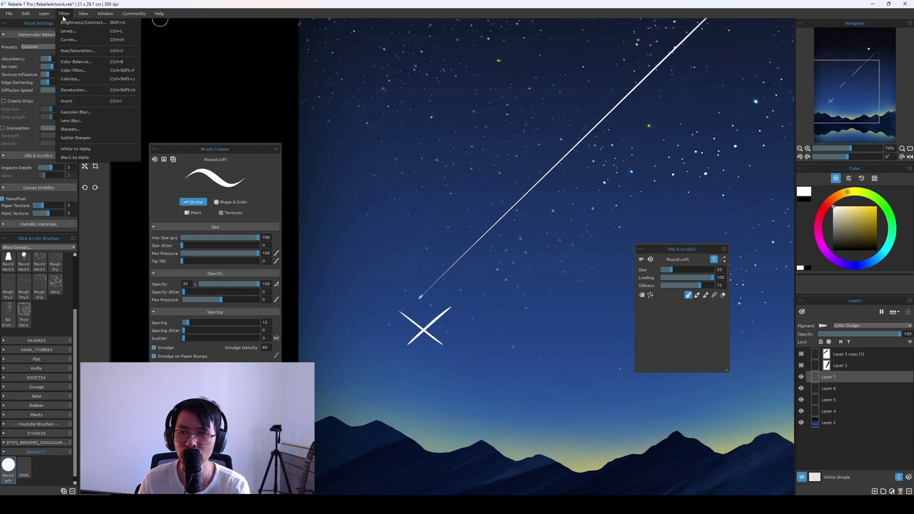
left_click(93, 113)
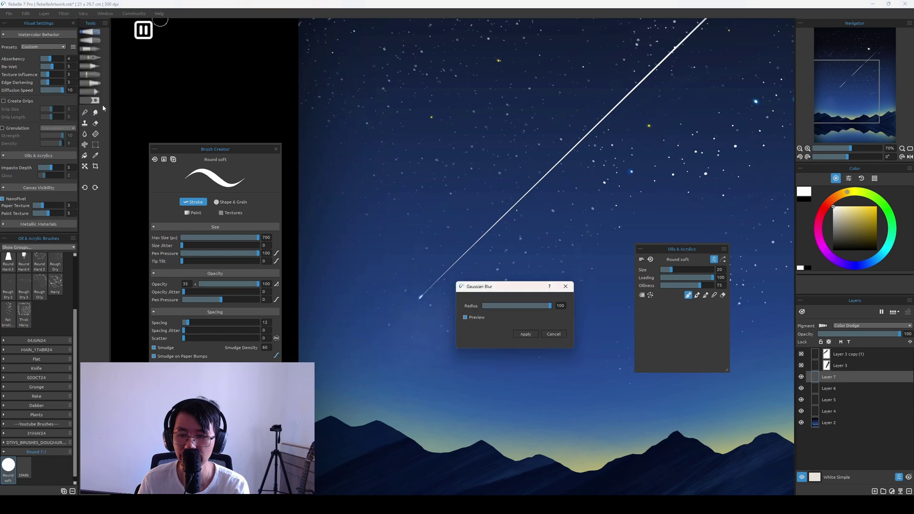
mouse_move(512, 305)
left_mouse_down()
mouse_move(487, 306)
mouse_move(497, 307)
left_mouse_up()
left_click(554, 334)
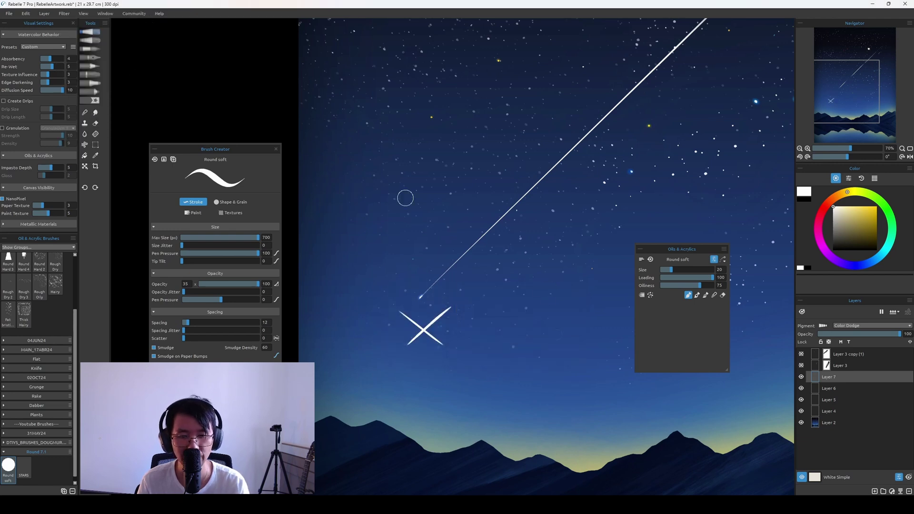
key("ctrl+z")
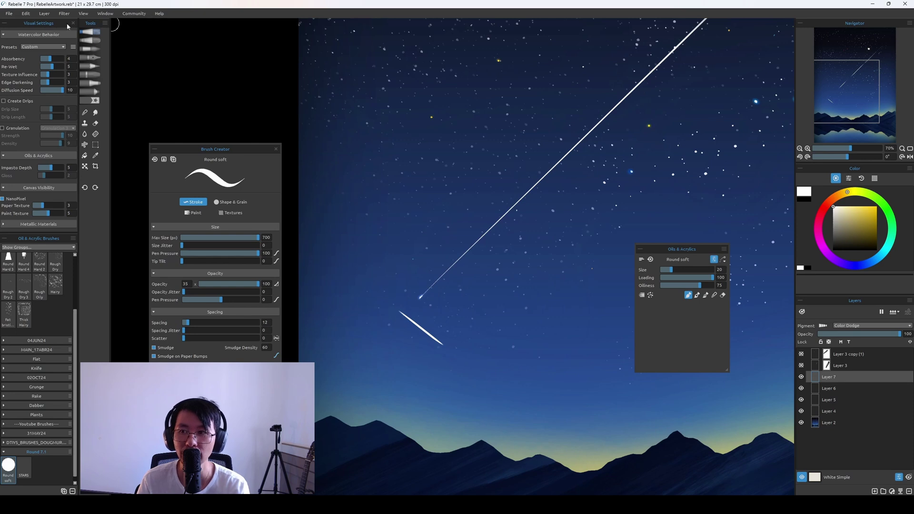
Apply a Gaussian Blur with a radius of 21 to the remaining diagonal stroke
left_click(65, 13)
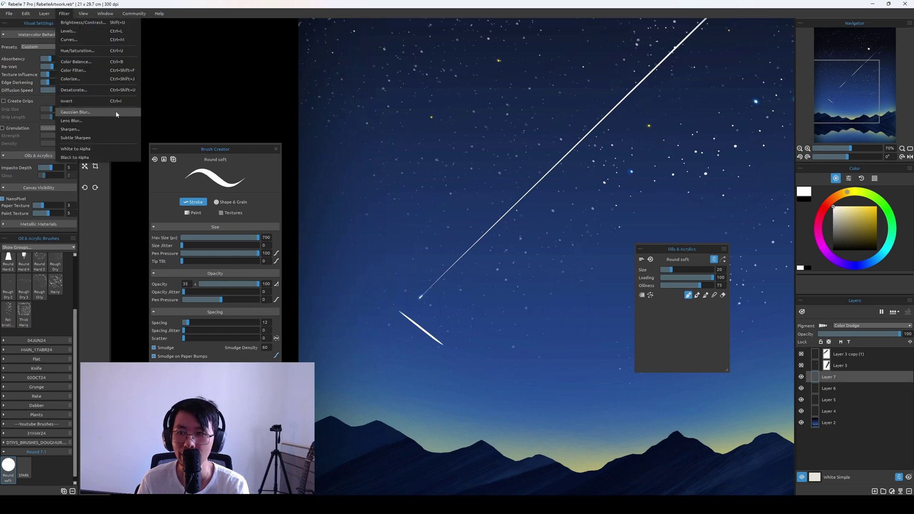
left_click(114, 112)
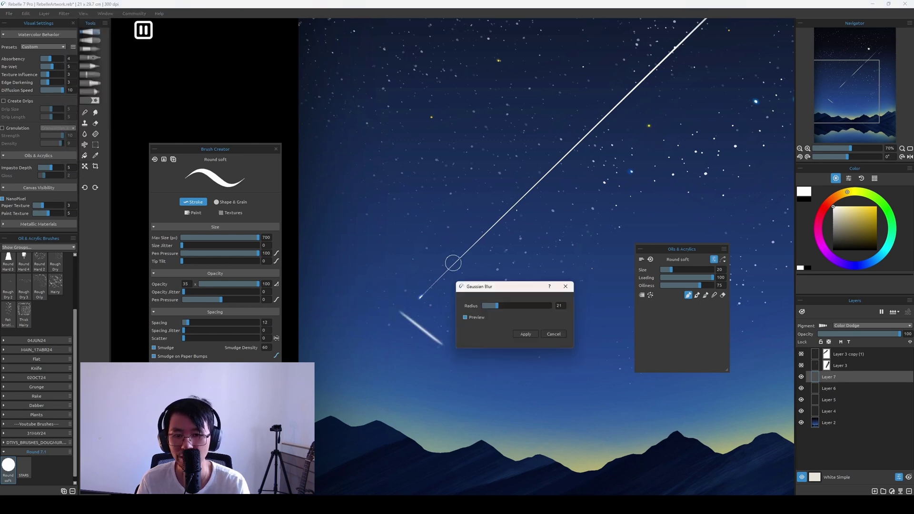
left_click(505, 306)
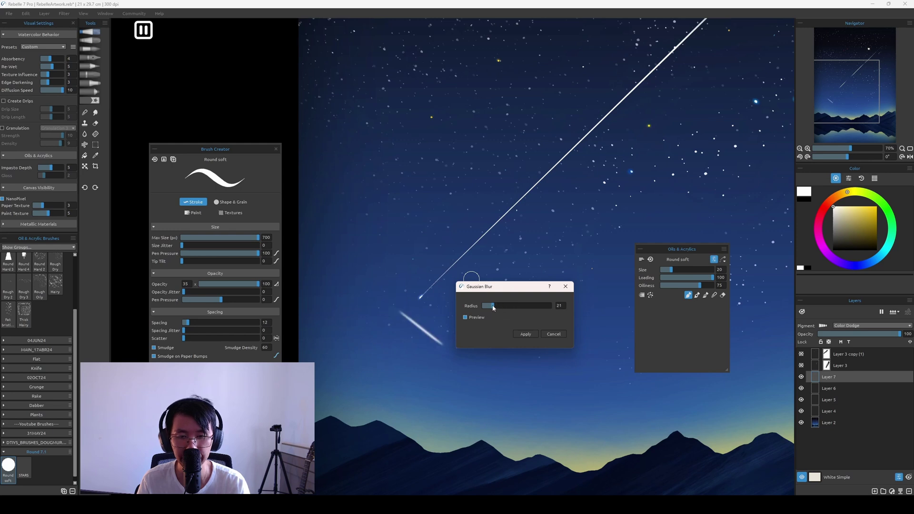
left_click_drag(493, 307, 501, 310)
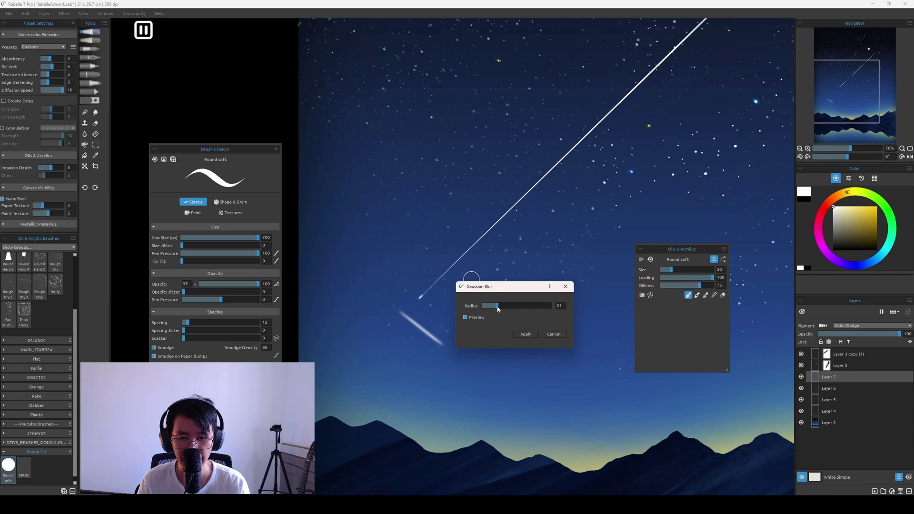
left_click(526, 334)
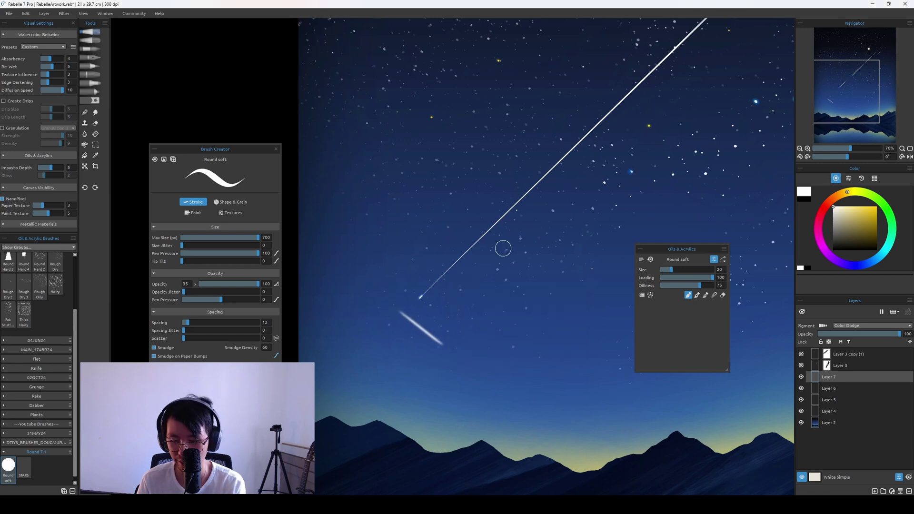
Duplicate the blurred stroke's layer, mirror and shrink the copy to about 1.07 × 0.84 cm to form a cross, and merge it down
key("ctrl+j")
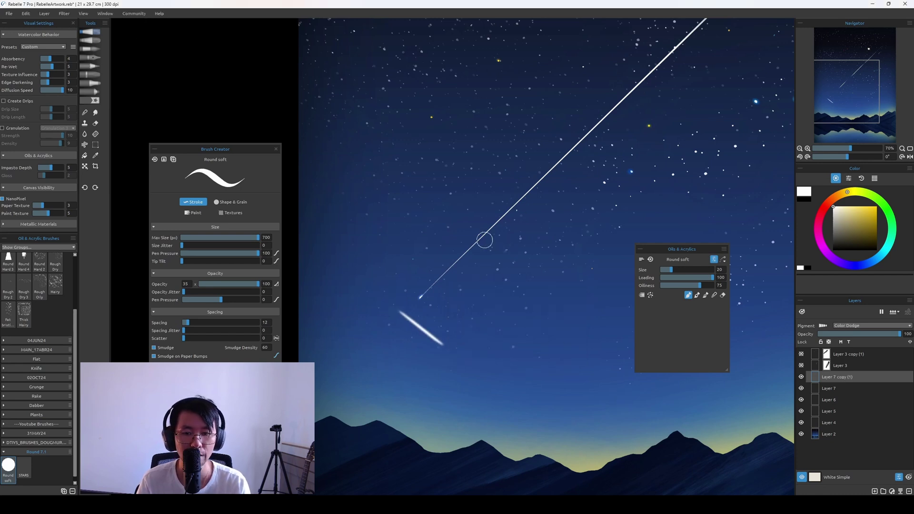
key("ctrl+t")
left_click(683, 287)
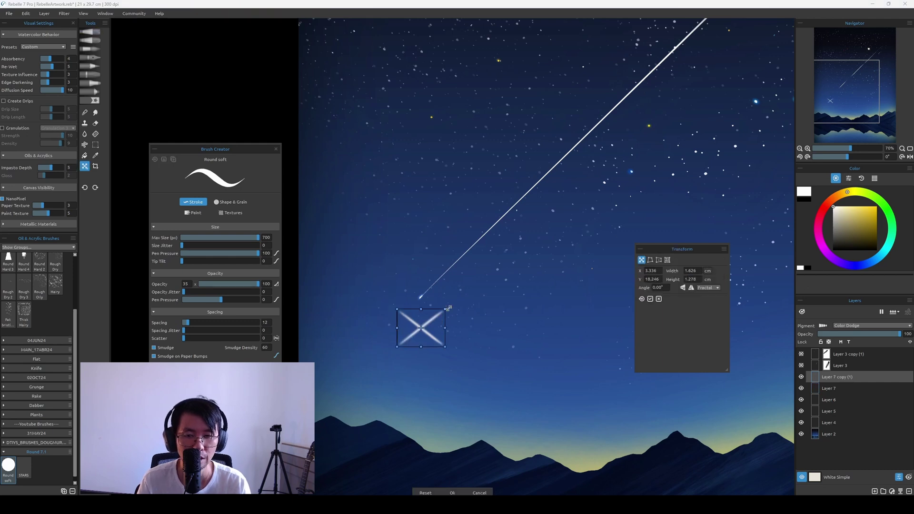
left_click_drag(445, 309, 437, 316)
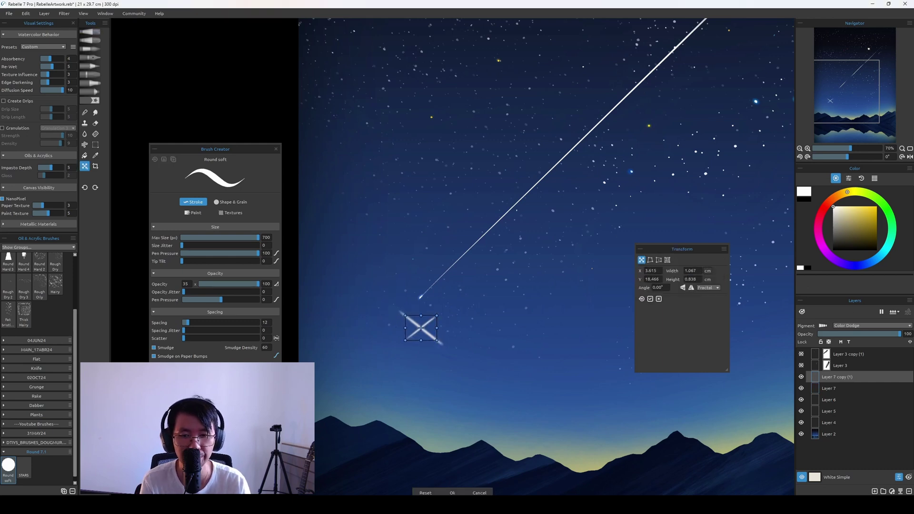
key("Return")
key("ctrl+e")
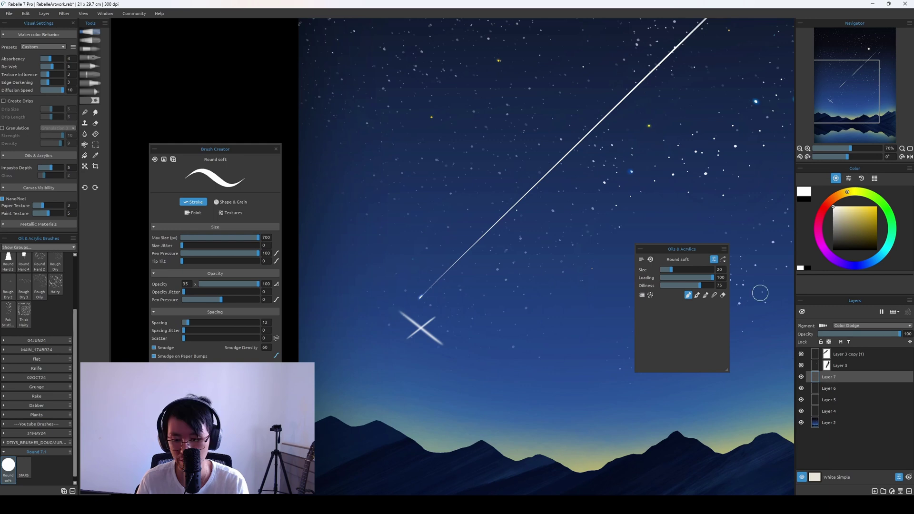
Duplicate the cross layer, rotate the copy into an eight-rayed sparkle, and merge it down
key("ctrl+j")
key("ctrl+t")
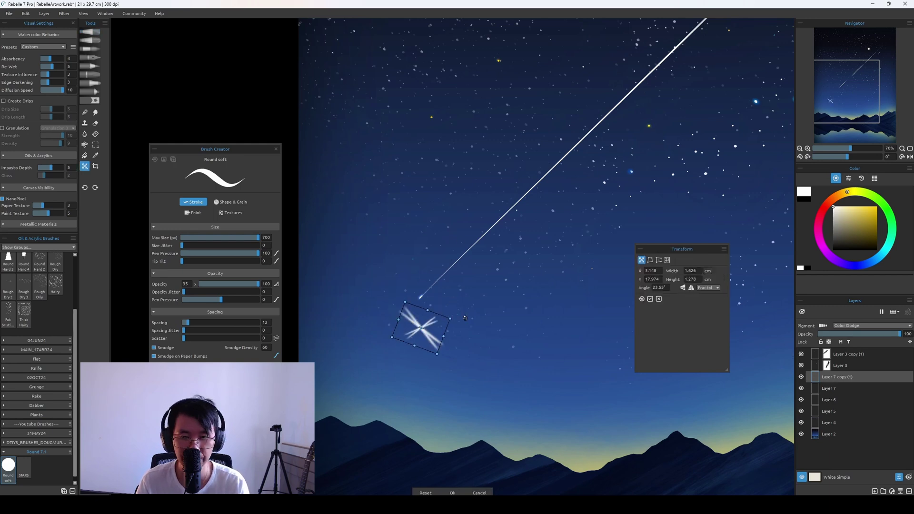
mouse_move(465, 317)
left_mouse_down()
mouse_move(459, 331)
mouse_move(431, 318)
mouse_move(415, 336)
mouse_move(437, 287)
left_mouse_up()
key("Return")
key("ctrl+e")
Duplicate the sparkle layer, shrink the copy onto the streak's lower end, and hide the original sparkle layer
key("ctrl+j")
key("ctrl+t")
key("Return")
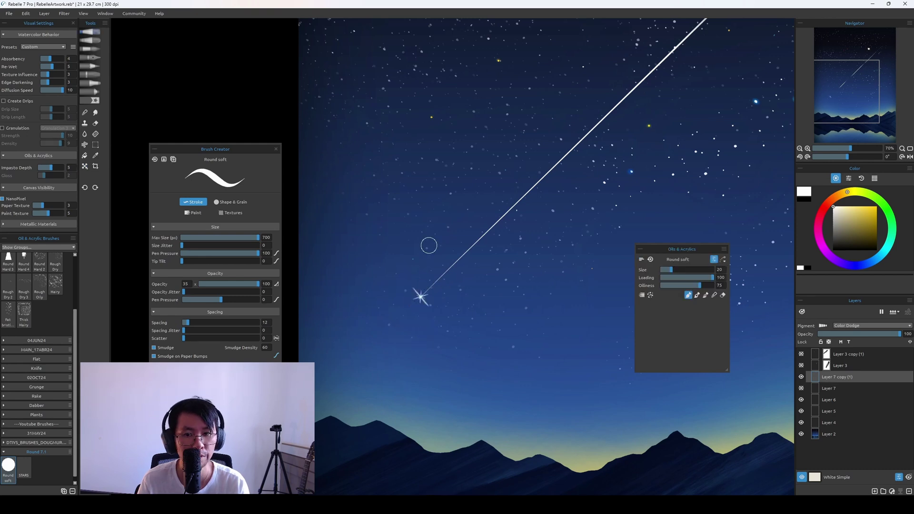
scroll(409, 214, "down", 5)
scroll(409, 213, "up", 1)
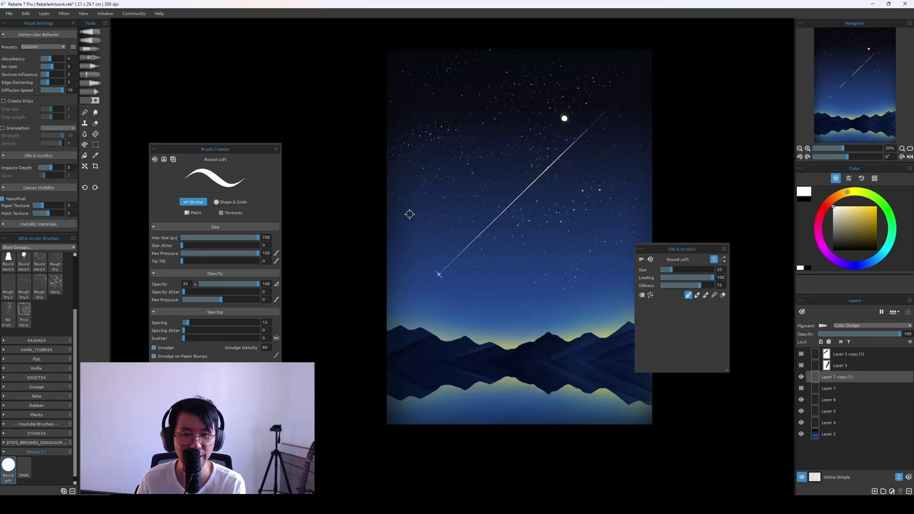
key("ctrl+plus")
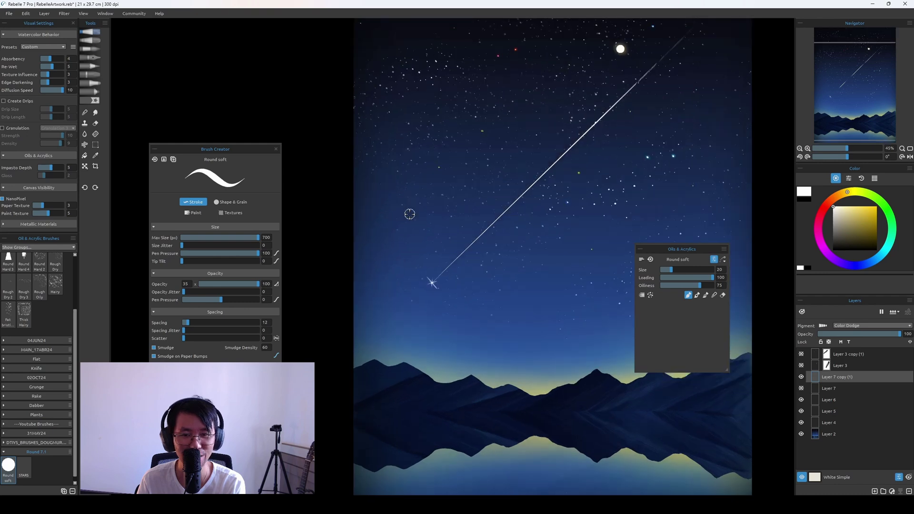
Adjust the small sparkle on the streak's head with a transform, and trim its long rays with the Rough Dry eraser
key("ctrl+t")
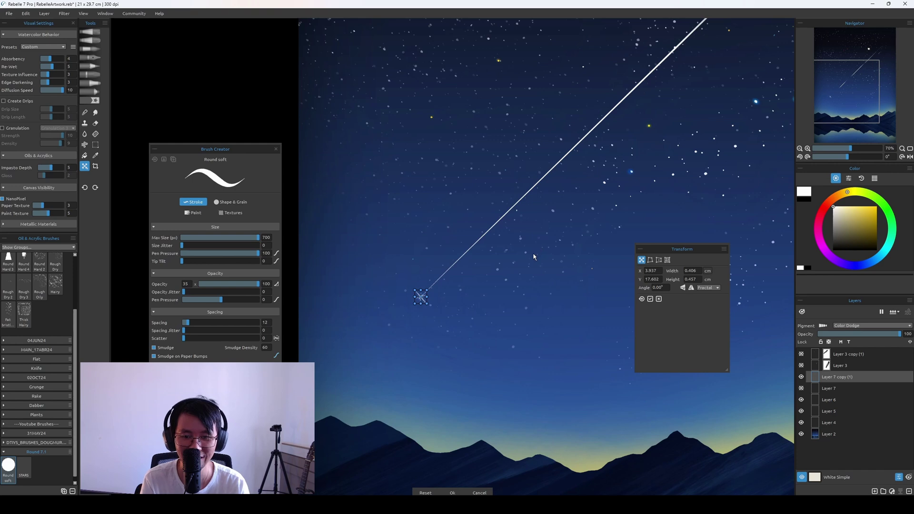
key("Return")
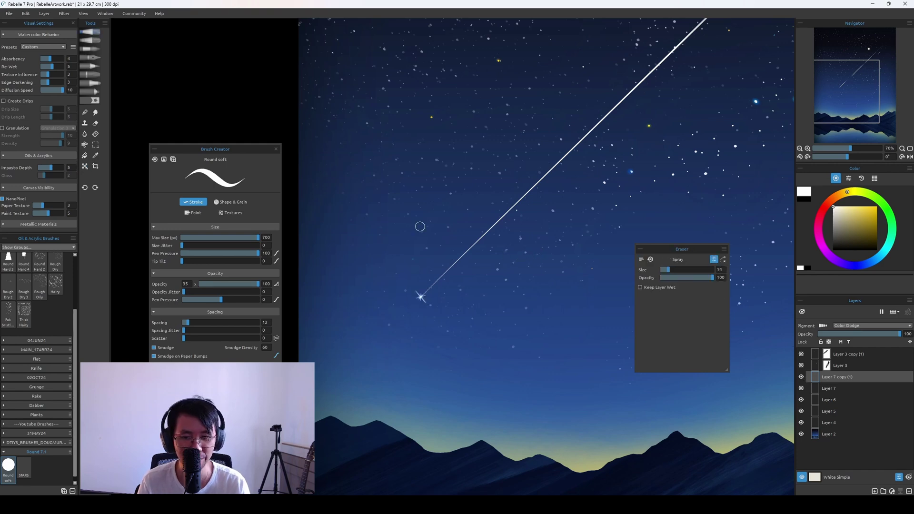
key("e")
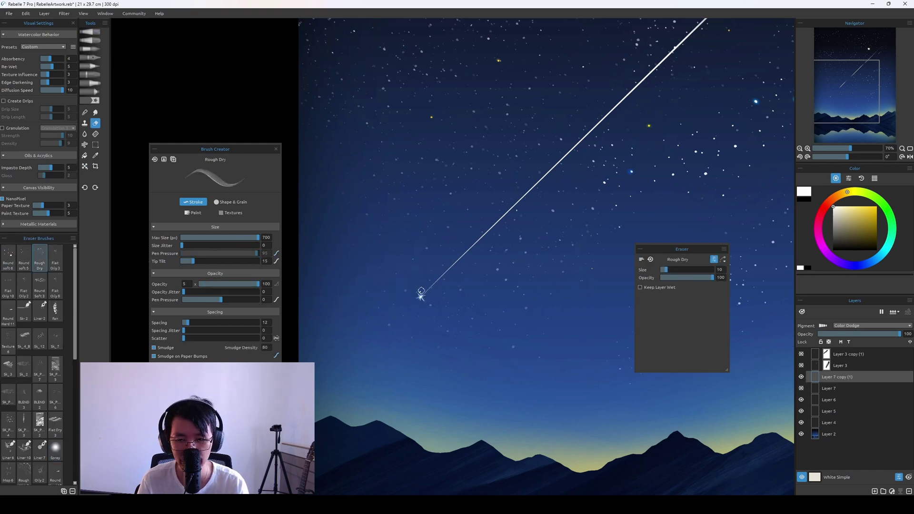
key("bracketright")
key("bracketright")
key("bracketright")
key("bracketright")
Add a new Overlay layer and spray a white glow over the sparkle and along the lower part of the streak
key("a")
key("ctrl+shift+n")
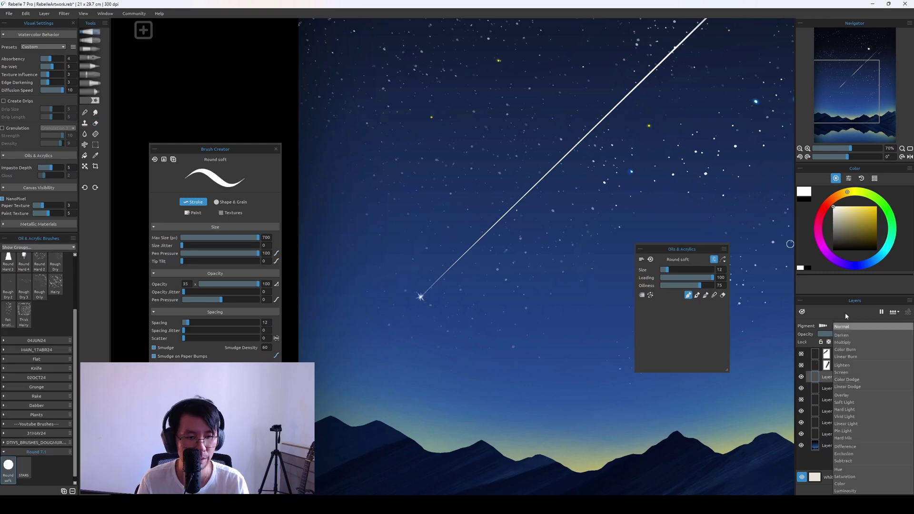
key("bracketleft")
key("bracketleft")
key("bracketleft")
key("bracketleft")
left_click(421, 297)
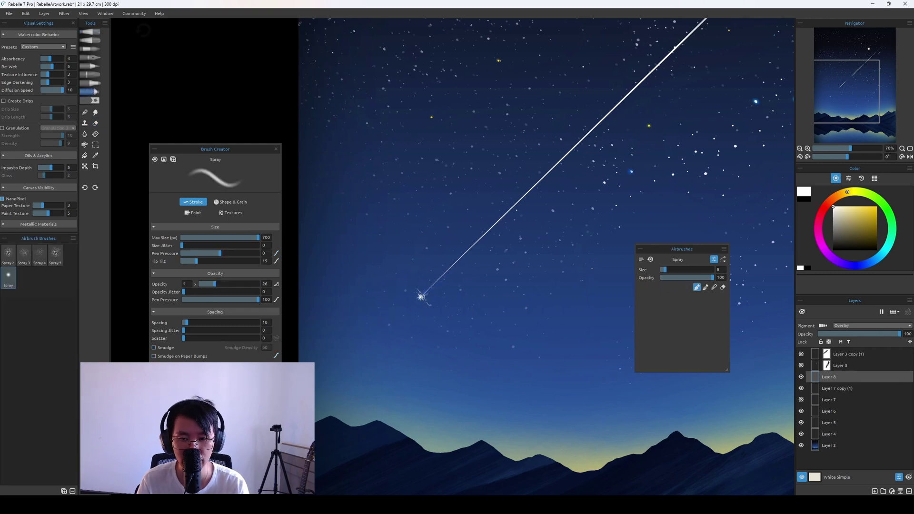
mouse_move(476, 244)
left_mouse_down()
mouse_move(419, 297)
mouse_move(502, 221)
left_mouse_up()
scroll(502, 221, "down", 4)
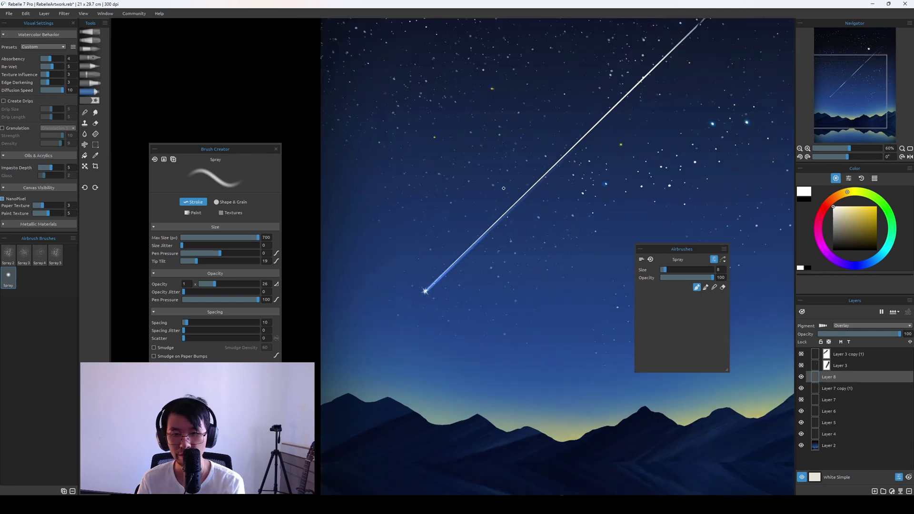
Hide the small trimmed sparkle layer on the streak's head, Layer 7 copy (1)
scroll(565, 189, "up", 2)
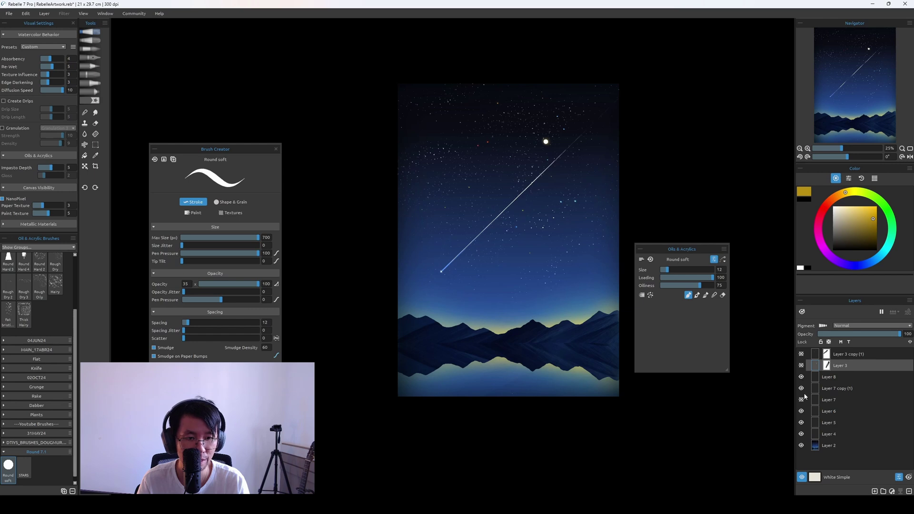
left_click(801, 389)
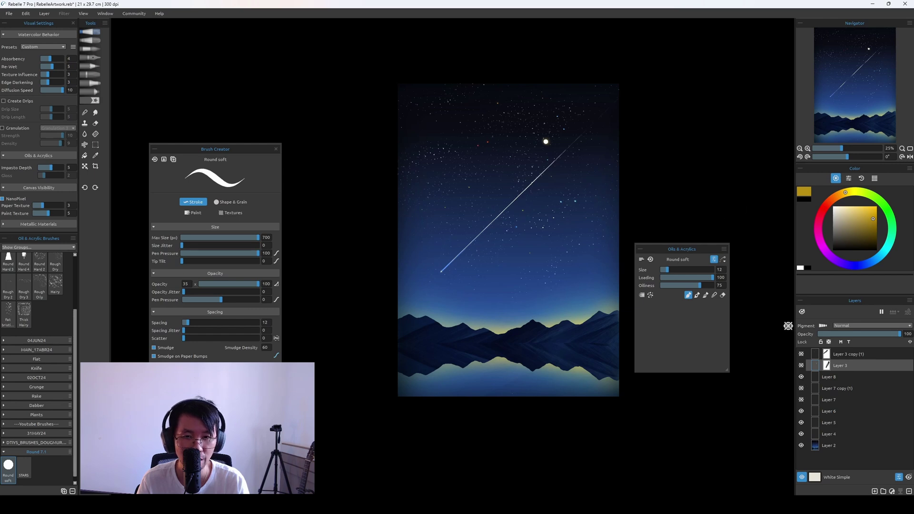
Try duplicating the background, Layer 2, and selecting the copy together with the layers above it
left_click(841, 378)
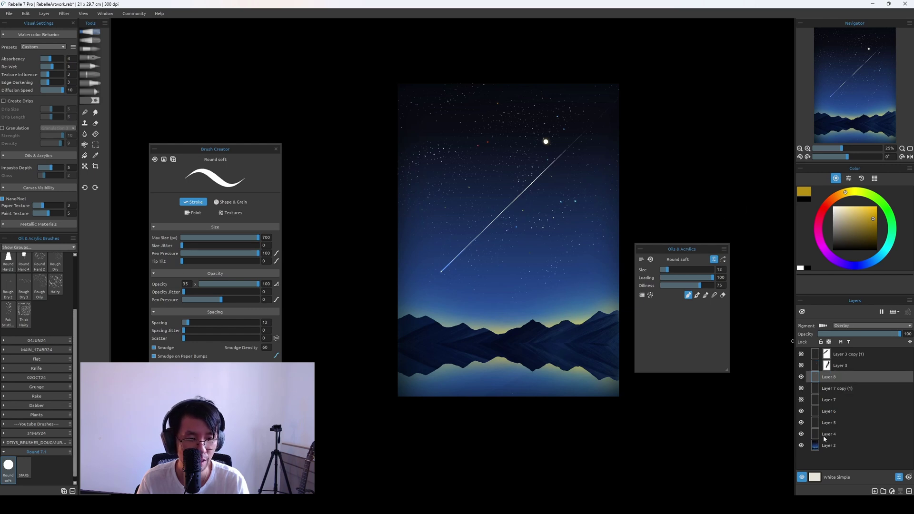
left_click(839, 412, "shift")
left_click(844, 445, "shift")
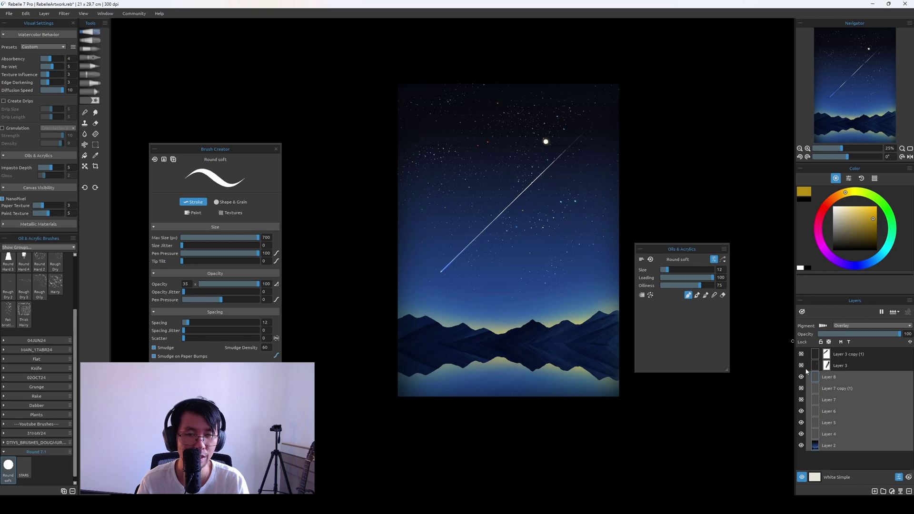
left_click(831, 446)
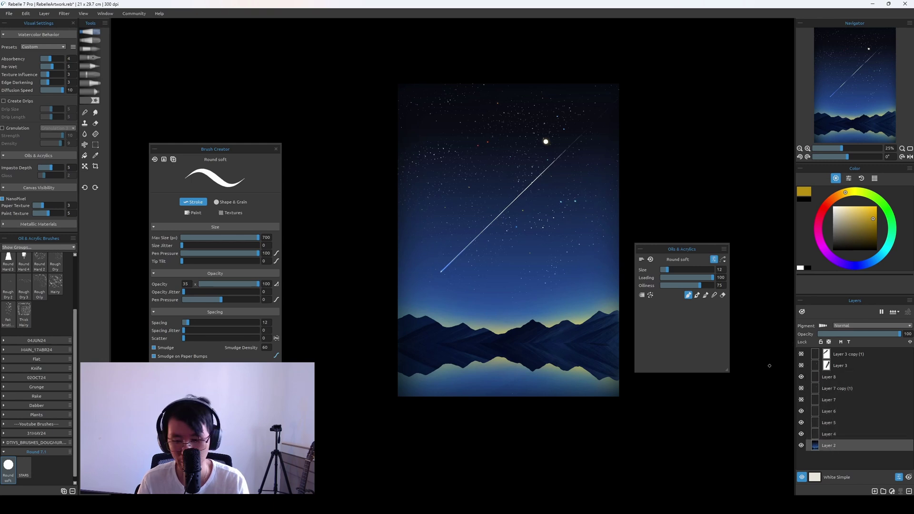
key("ctrl+j")
left_click(863, 377, "shift")
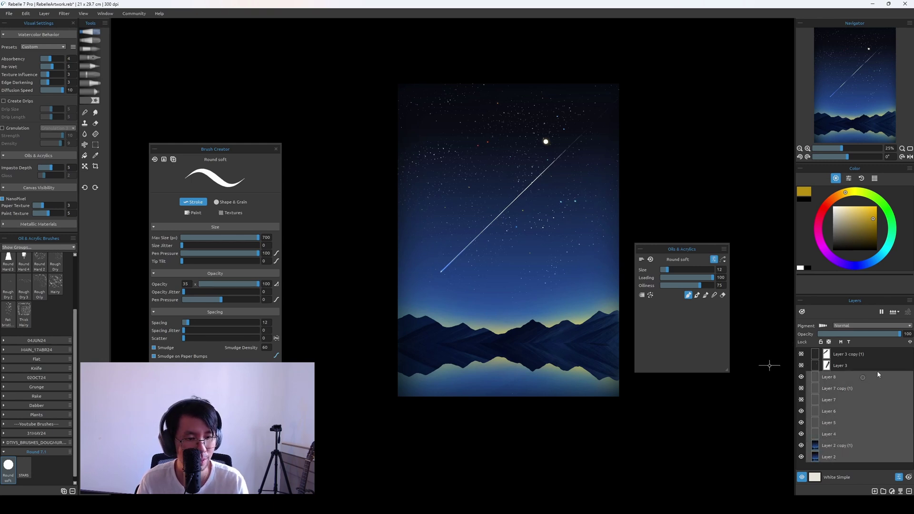
left_click(845, 447)
left_click(866, 386, "shift")
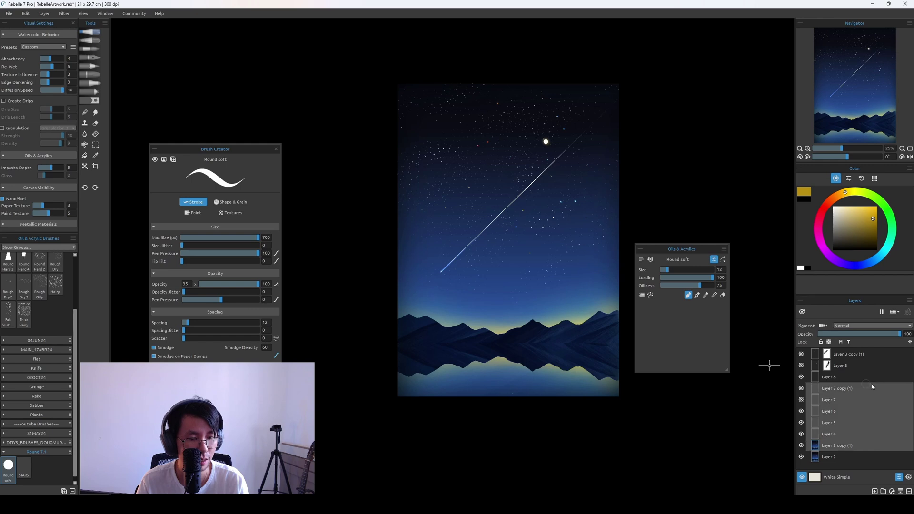
Hide Layer 4 with the long white streak, toggling Layer 5 and Layer 8 to check what they contain
left_click(824, 394)
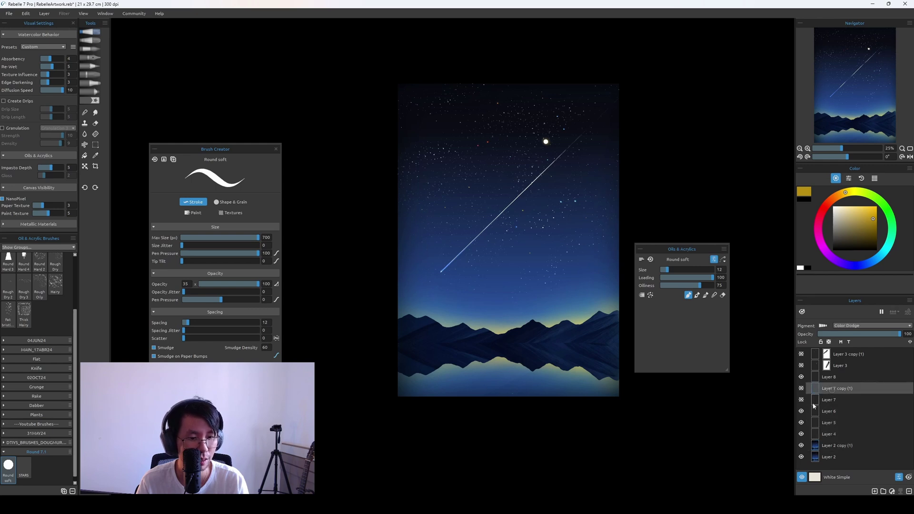
left_click(802, 423)
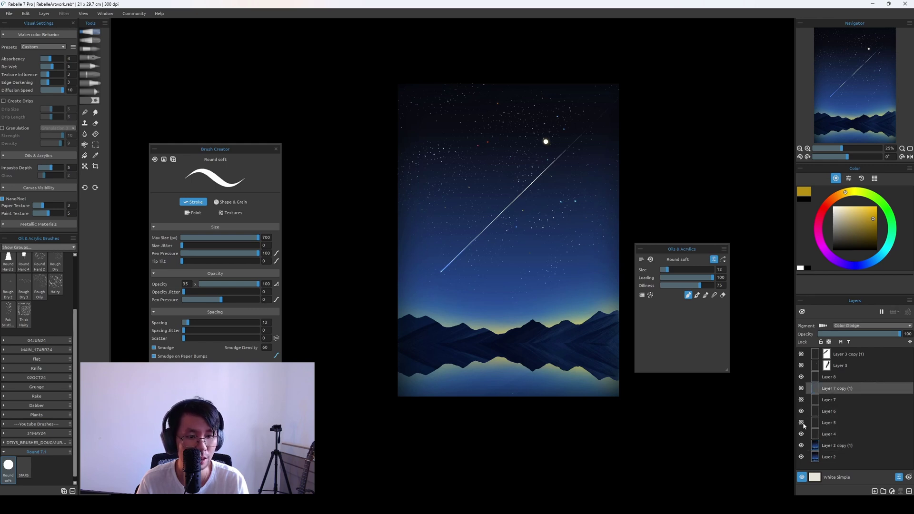
double_click(802, 434)
left_click(802, 435)
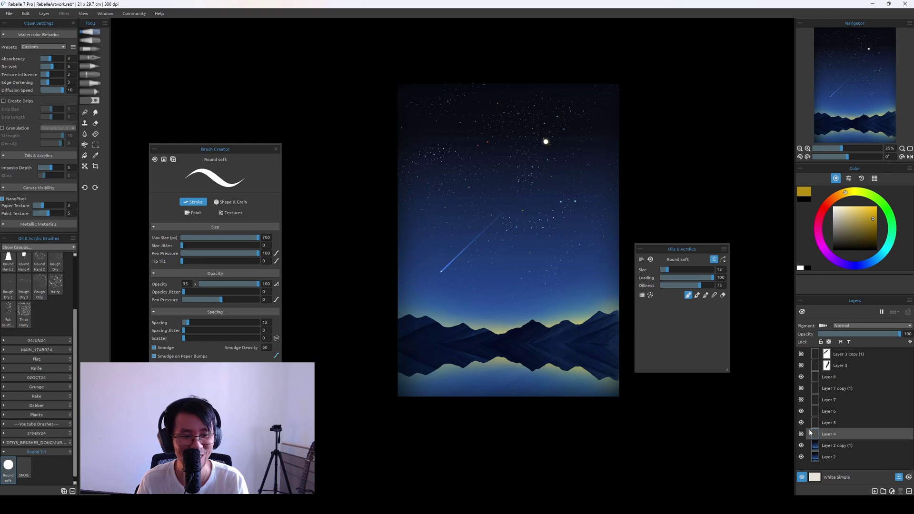
left_click(802, 377)
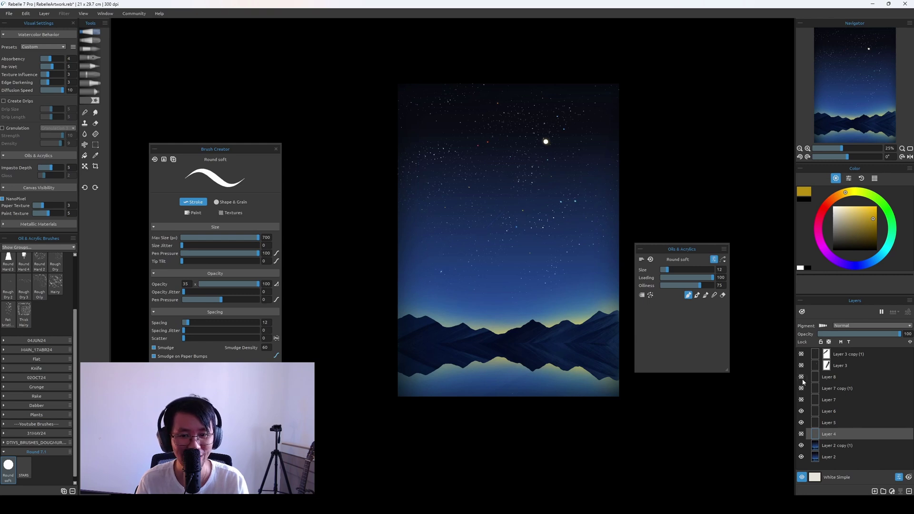
left_click(801, 376)
Try transforming the glow on Layer 8 to stretch it toward the upper end of the trail
left_click(831, 376)
key("ctrl+t")
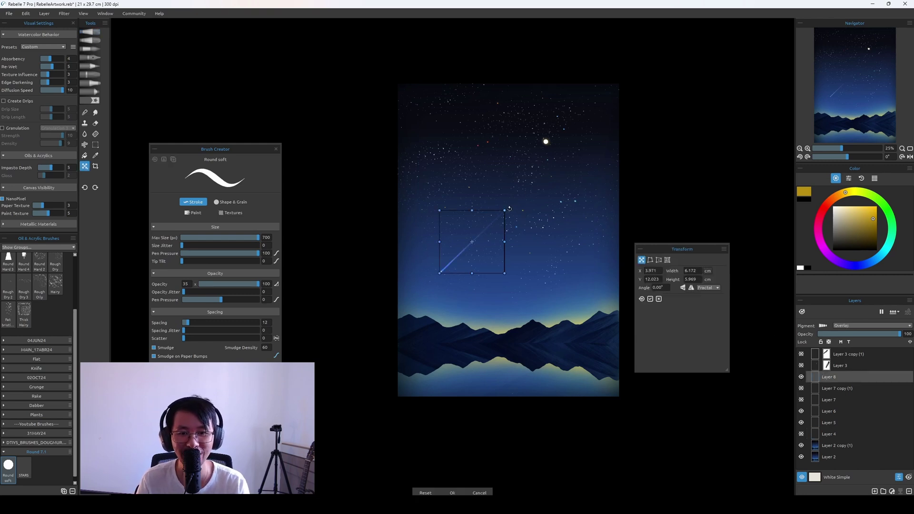
mouse_move(510, 209)
left_mouse_down()
mouse_move(545, 180)
mouse_move(610, 151)
mouse_move(569, 180)
left_mouse_up()
key("Return")
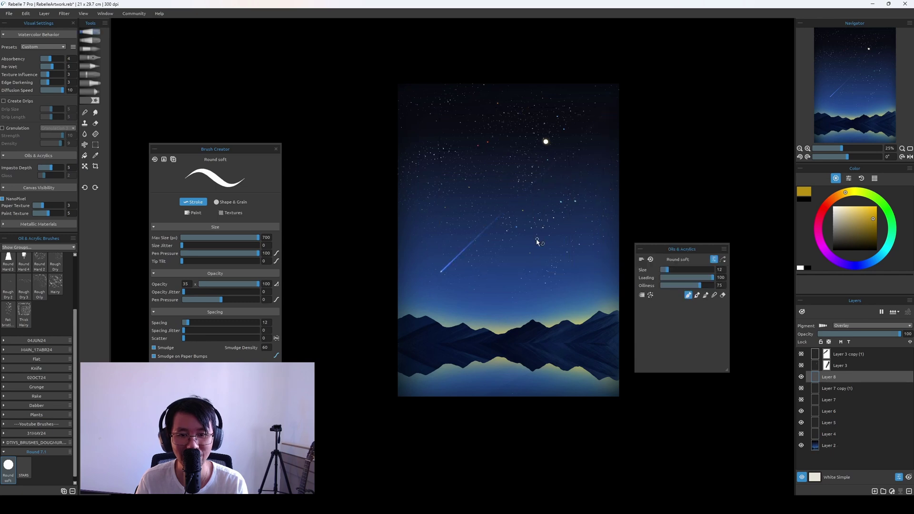
key("ctrl+t")
key("Return")
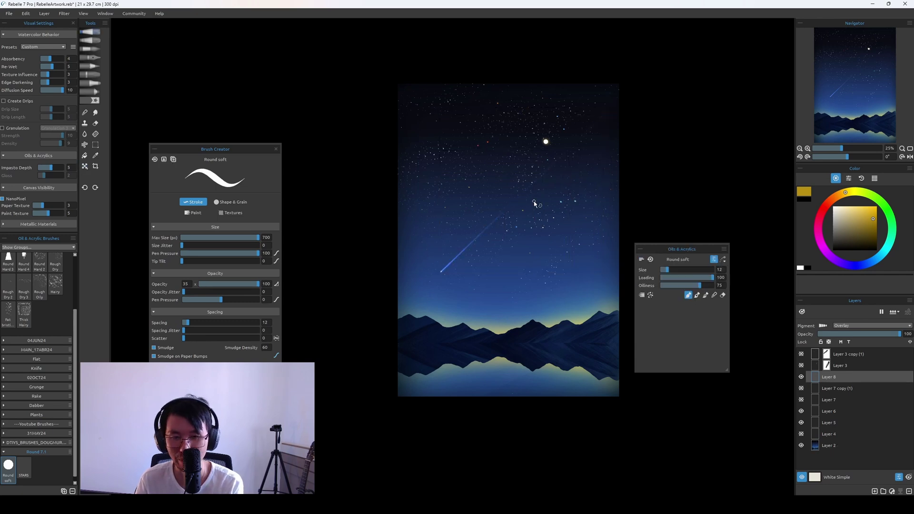
Duplicate the Overlay glow layer, Layer 8, to intensify the trail, and toggle the copy's visibility to compare
key("ctrl+j")
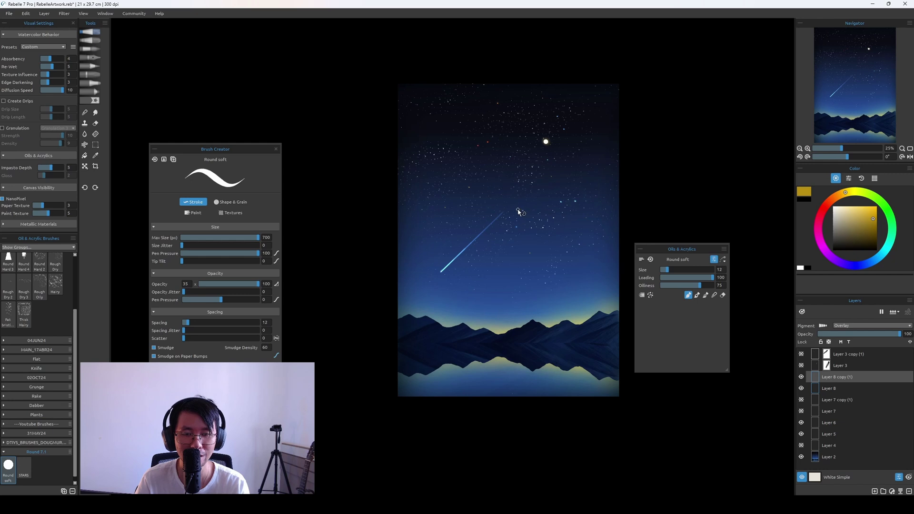
key("ctrl+t")
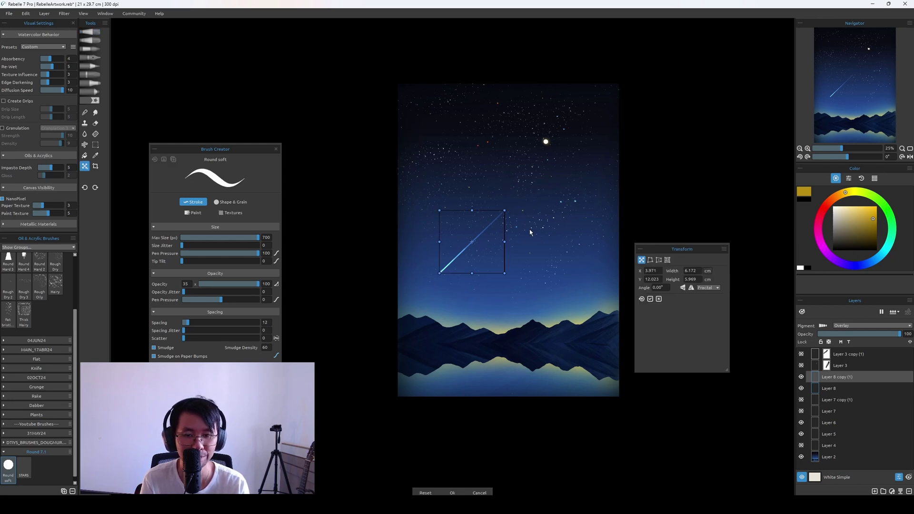
key("Return")
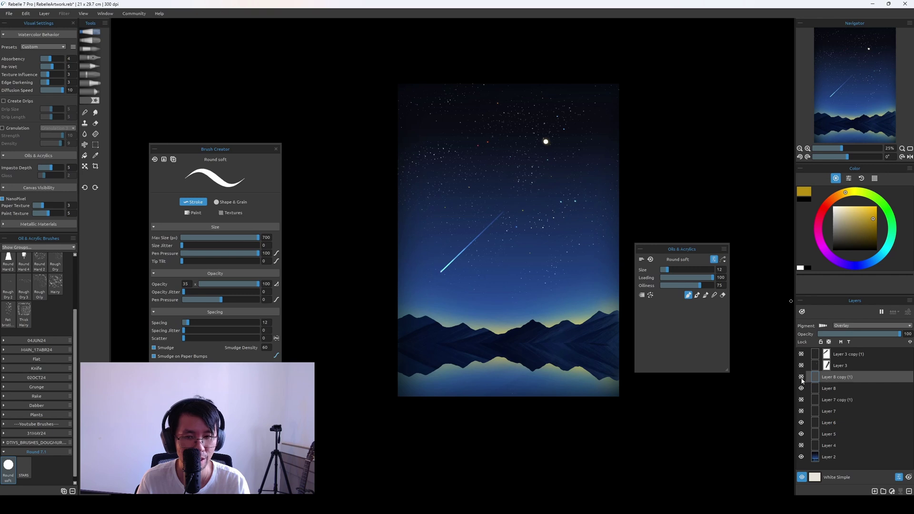
mouse_move(801, 377)
left_mouse_down()
mouse_move(803, 389)
mouse_move(801, 377)
left_mouse_up()
Move Layer 6 above the hidden sparkle layers, and delete Layer 7 copy (1) and Layer 7
left_click_drag(835, 428, 843, 416)
left_click(844, 423, "shift")
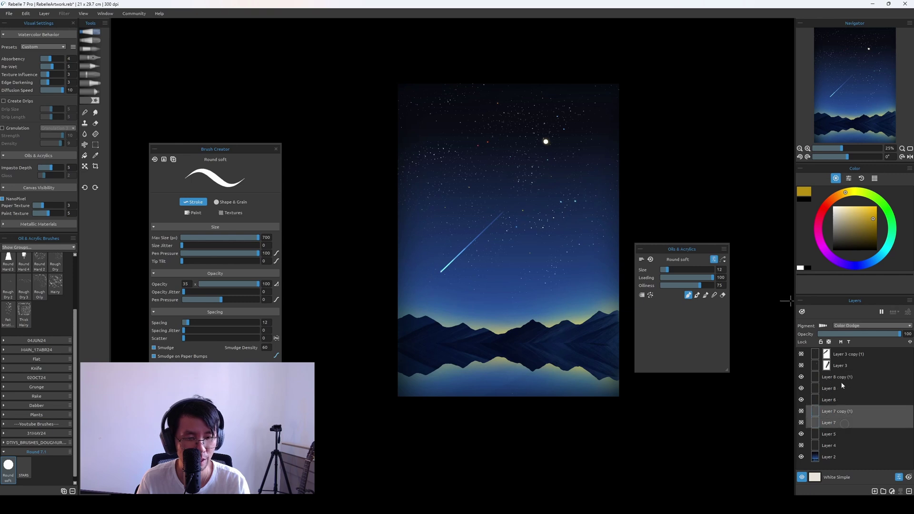
key("Delete")
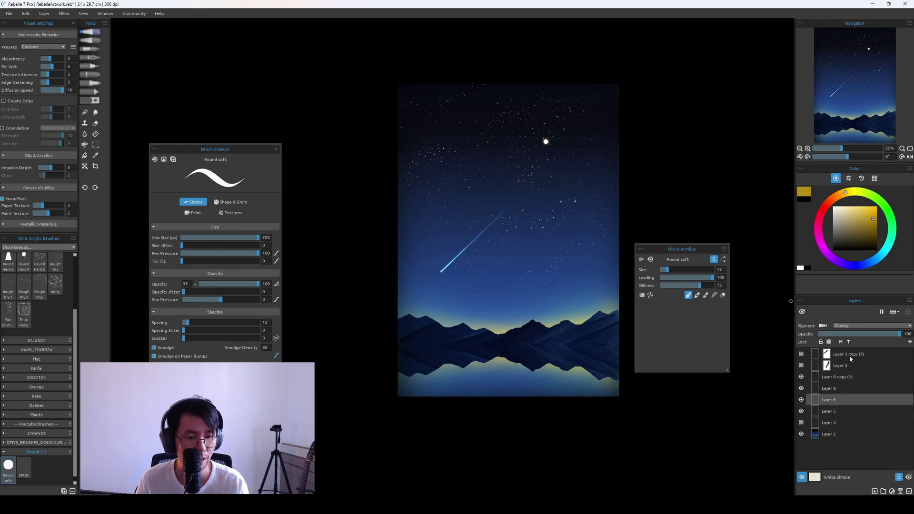
Delete the hidden masked layers Layer 3 copy (1) and Layer 3
left_click(849, 355)
left_click(854, 367, "shift")
key("Delete")
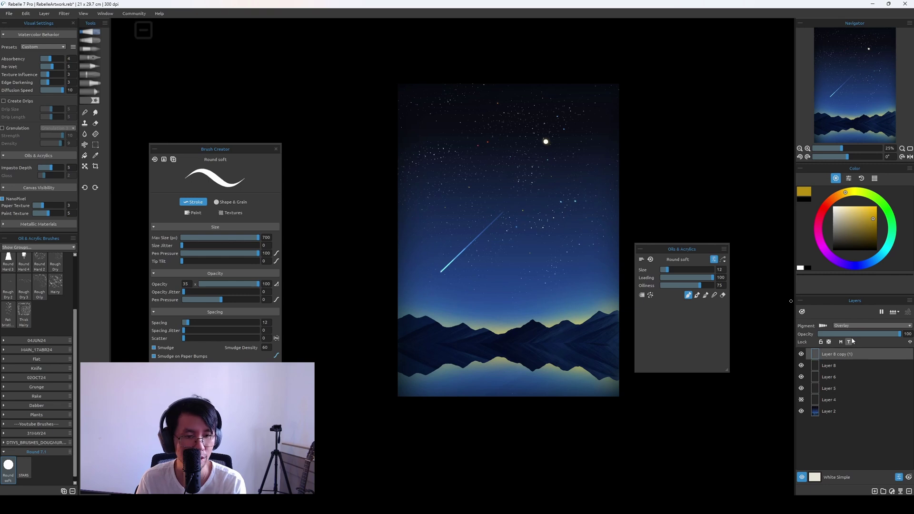
Toggle the visibility of Layer 8 copy (1), Layer 8 and Layer 6 to inspect what each adds to the shooting star
left_click(801, 354)
left_click(802, 366)
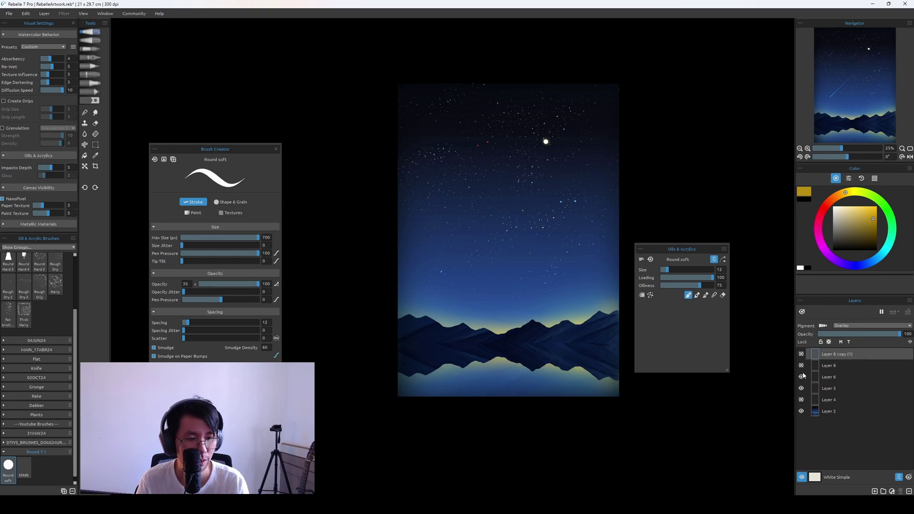
left_click(801, 377)
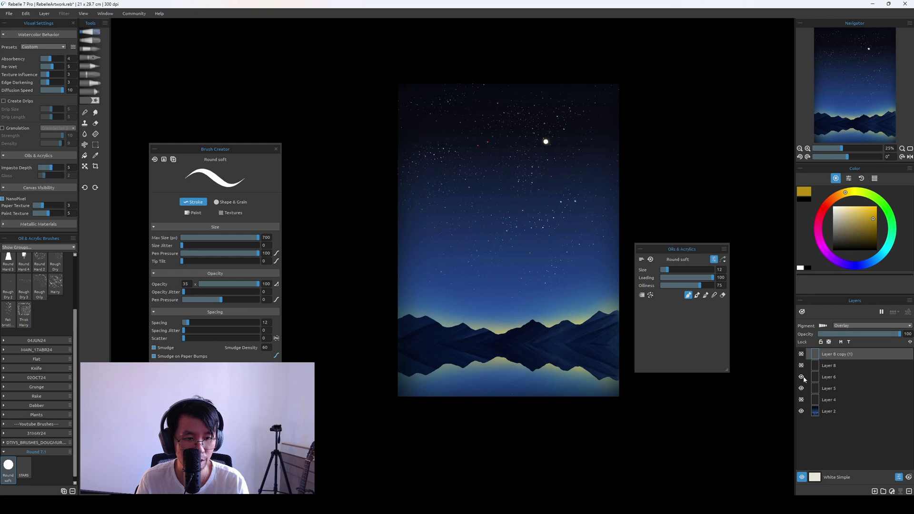
left_click(801, 365)
left_click(802, 355)
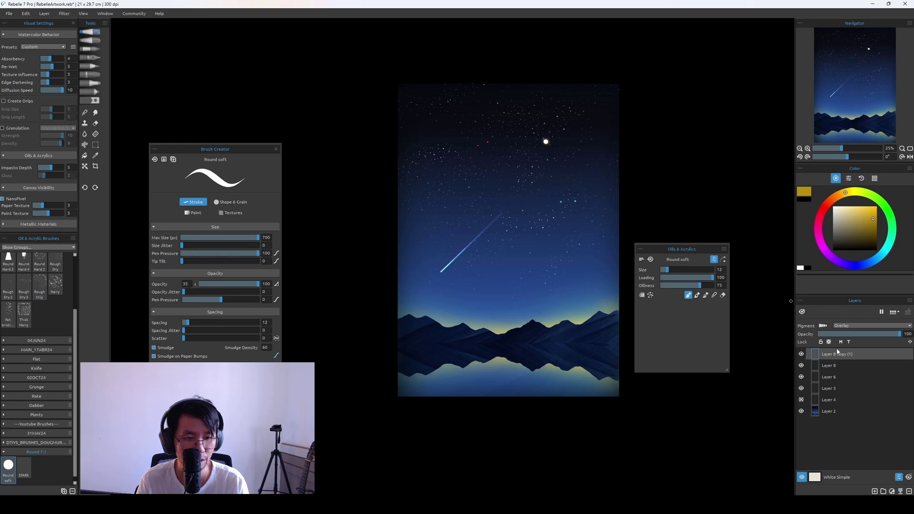
Select the layers from Layer 8 copy (1) to Layer 5 and enlarge the shooting star to about 7.82 × 7.55 cm
left_click(843, 389, "shift")
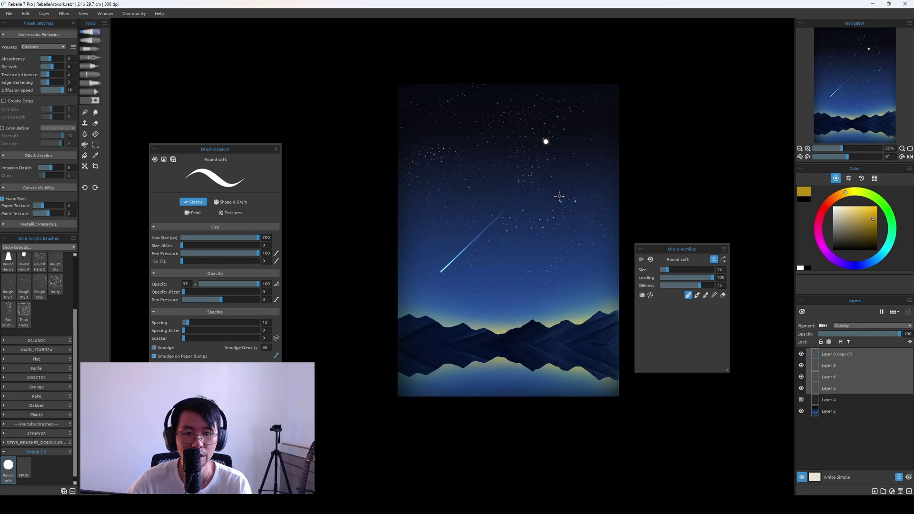
key("ctrl+t")
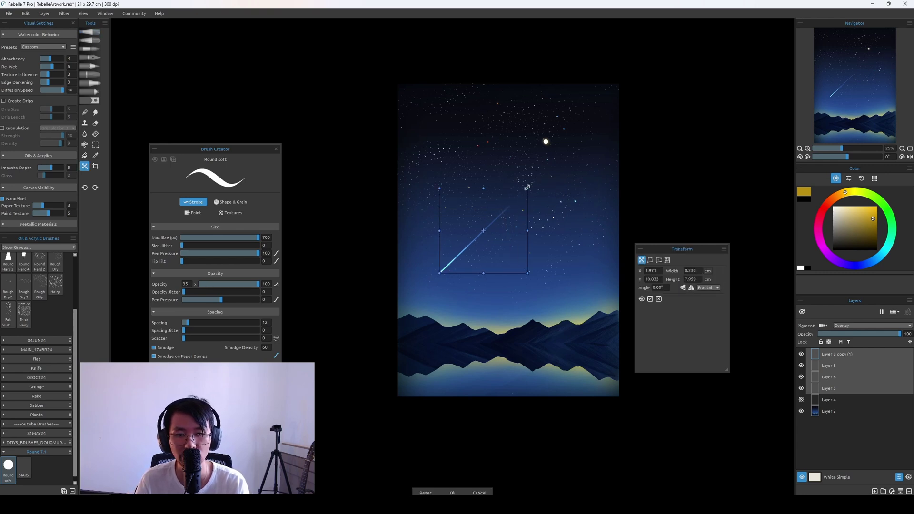
mouse_move(527, 187)
left_mouse_down()
mouse_move(590, 149)
mouse_move(520, 194)
left_mouse_up()
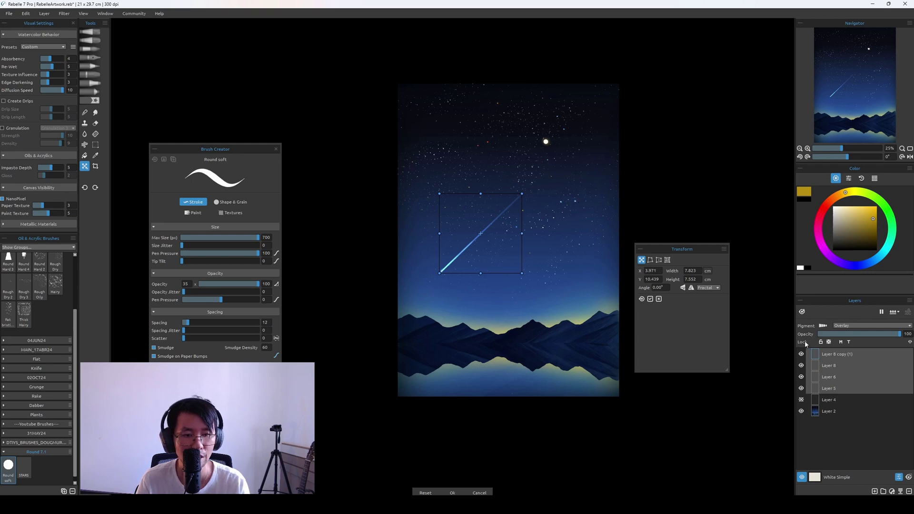
key("b")
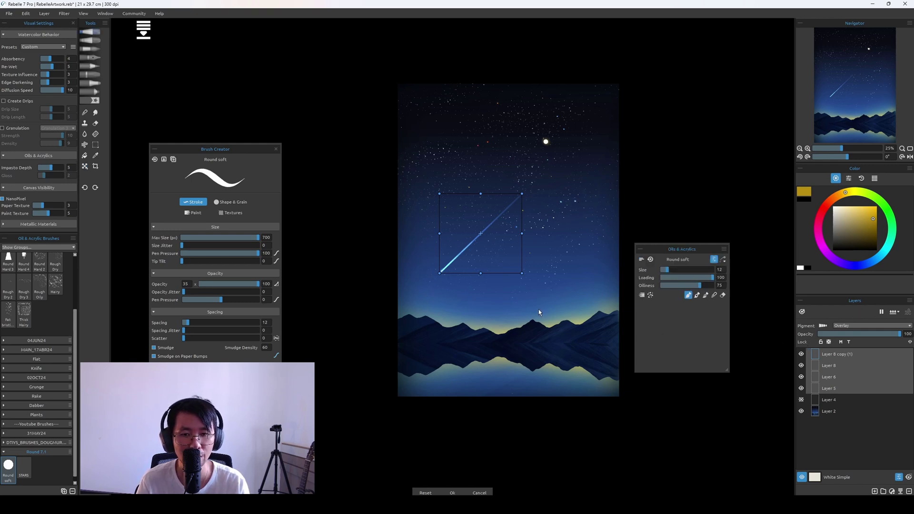
key("Return")
Try merging the four selected shooting-star layers into one, and undo the merge
key("ctrl+e")
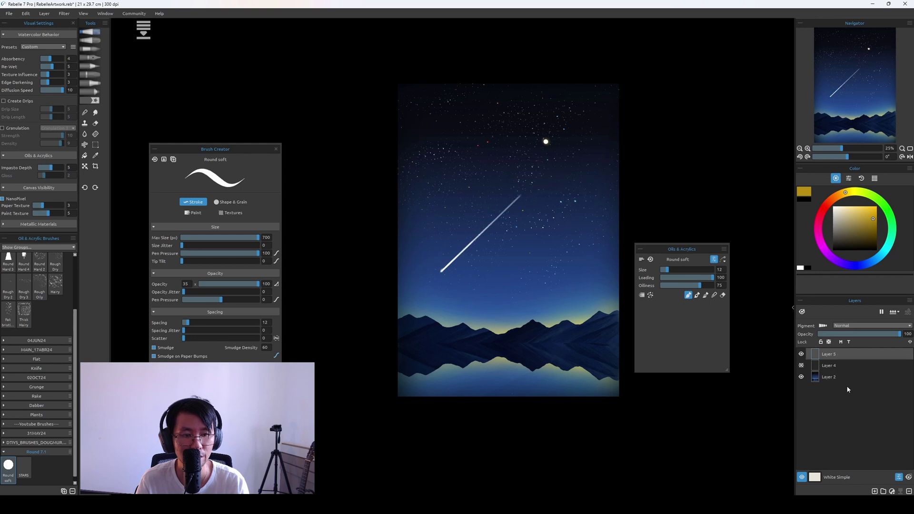
key("ctrl+z")
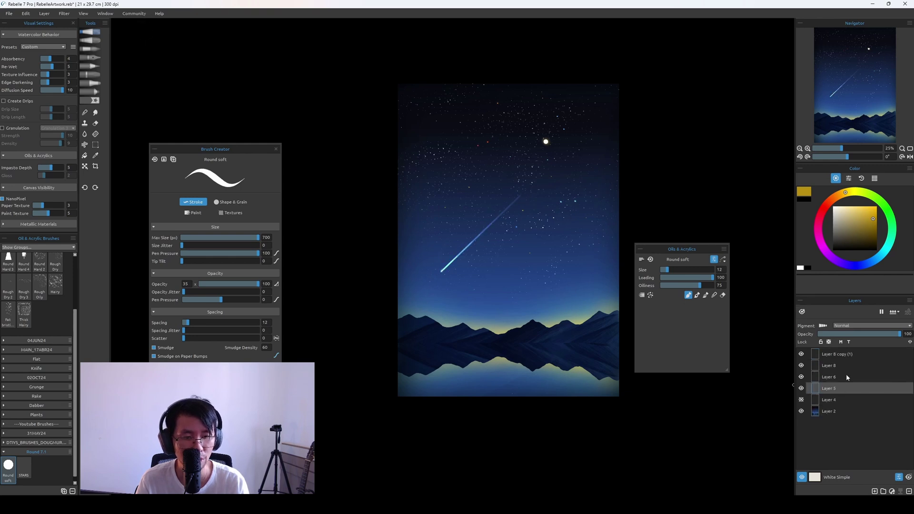
Select the four shooting-star layers from Layer 5 to Layer 8 copy (1) and put them in a group
left_click(848, 358, "shift")
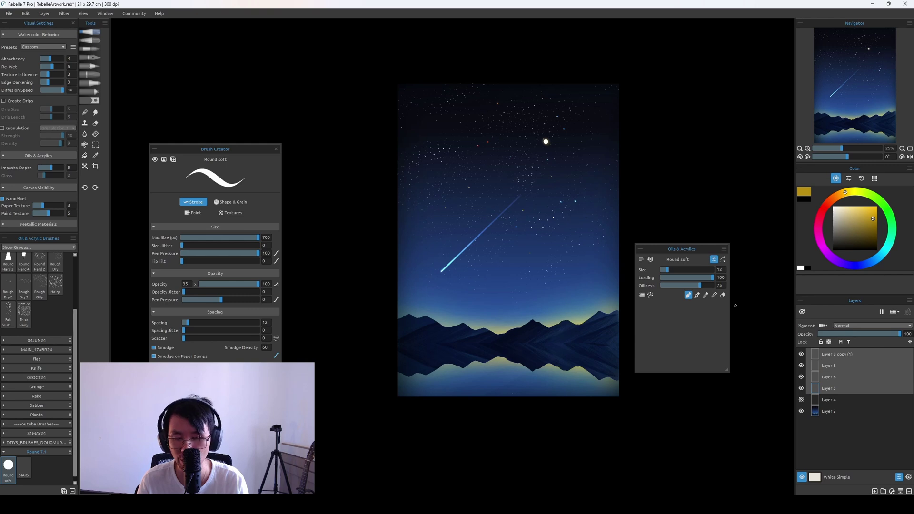
right_click(844, 357)
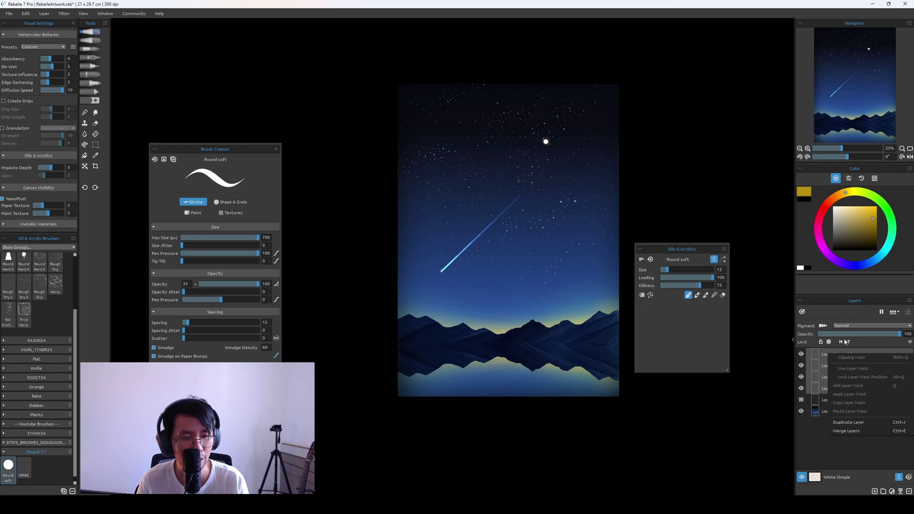
left_click(852, 311)
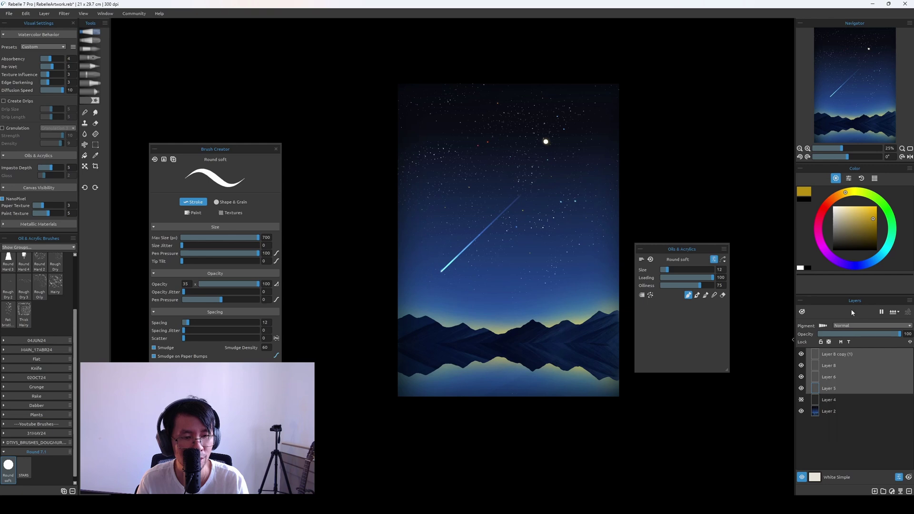
left_click(884, 492)
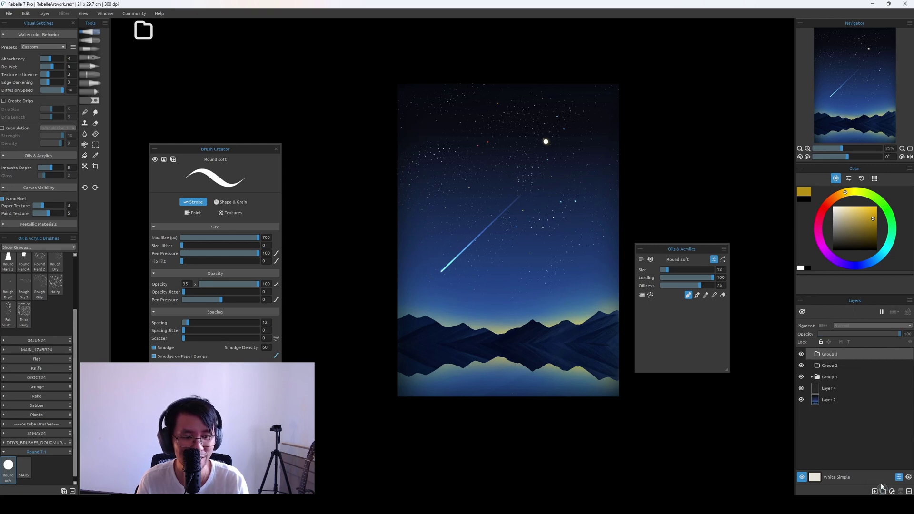
Delete the extra empty groups, Group 2 and Group 3
left_click(802, 365)
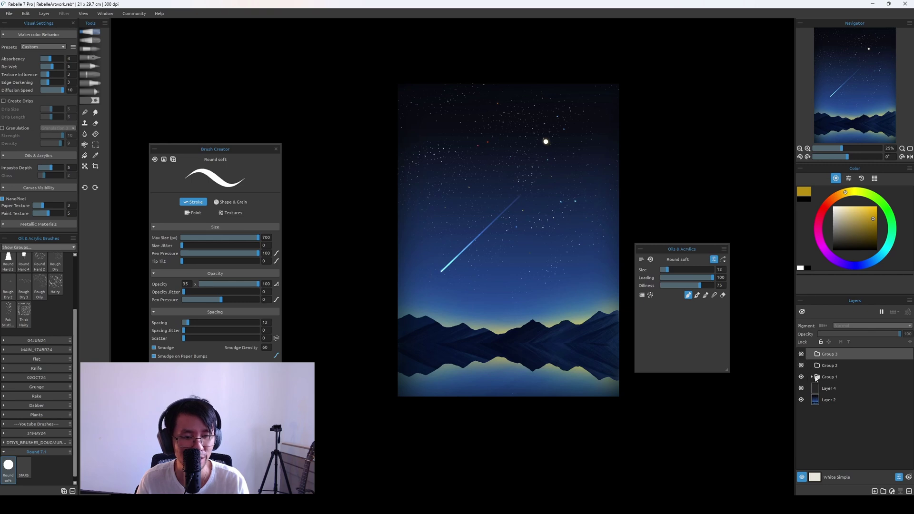
left_click(839, 365, "ctrl")
key("Delete")
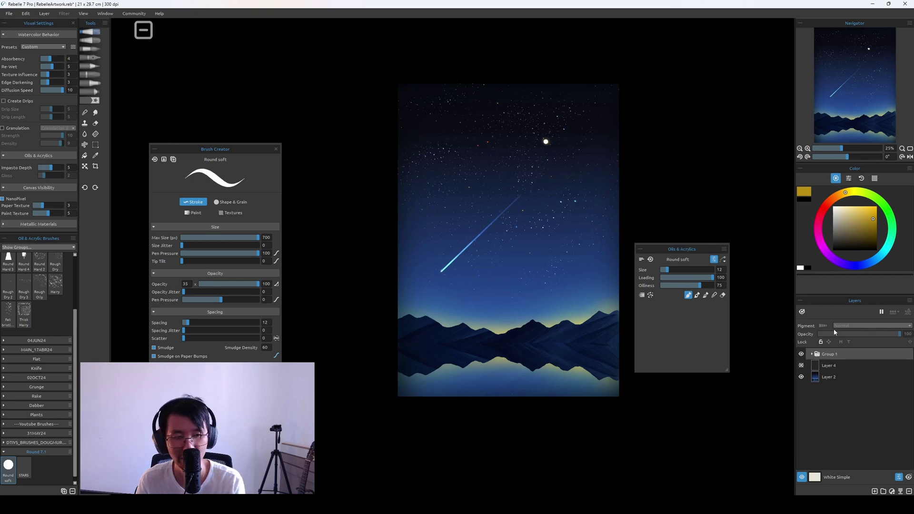
Collapse Group 1, move its shooting star to the right side of the lower sky and shrink it to about 5.55 × 5.37 cm
left_click(812, 354)
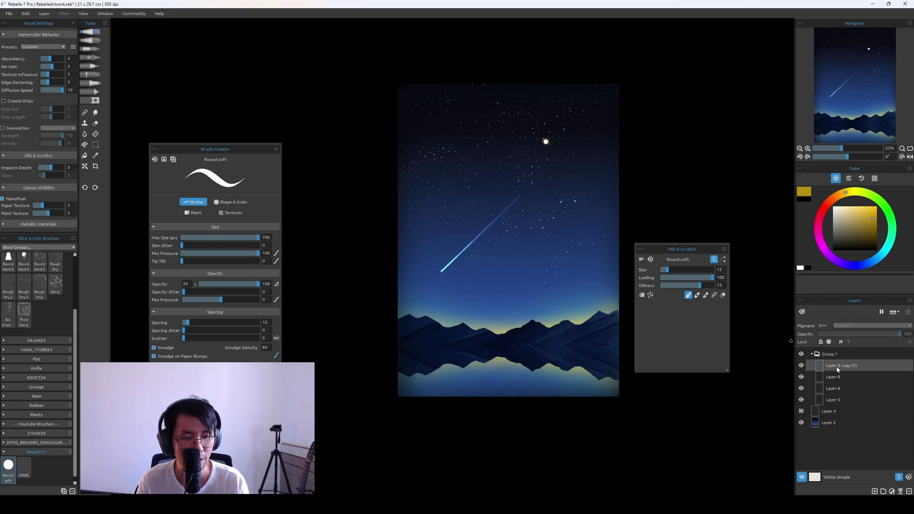
left_click(836, 367)
left_click(815, 354)
left_click(812, 354)
left_click(813, 355)
left_click(813, 355)
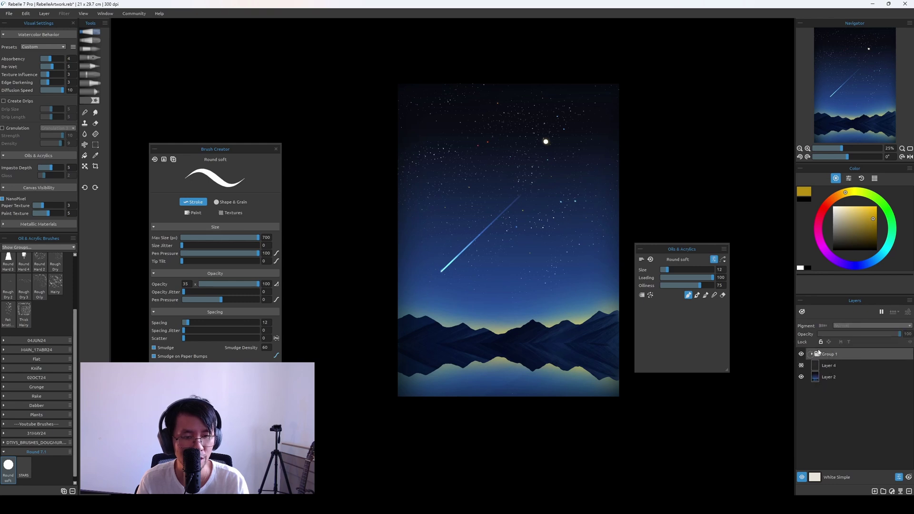
key("ctrl+t")
left_click_drag(494, 231, 552, 253)
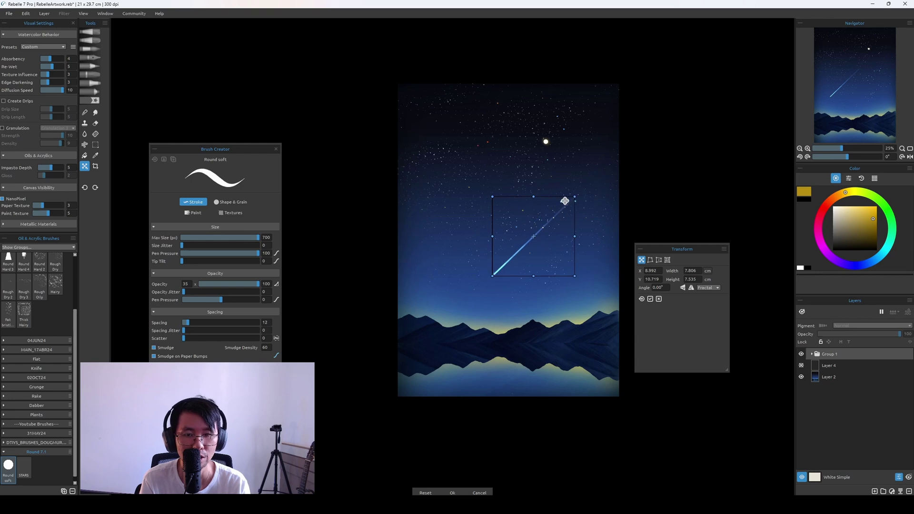
left_click_drag(566, 200, 565, 239)
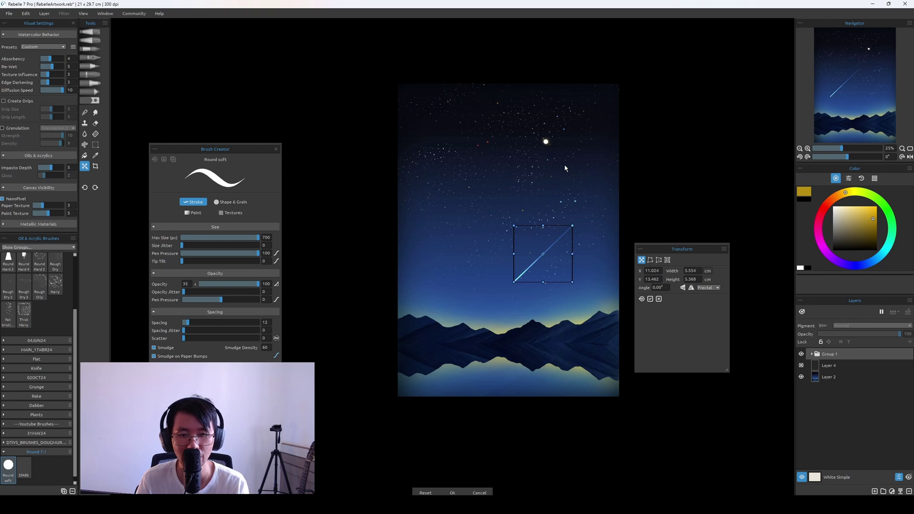
key("b")
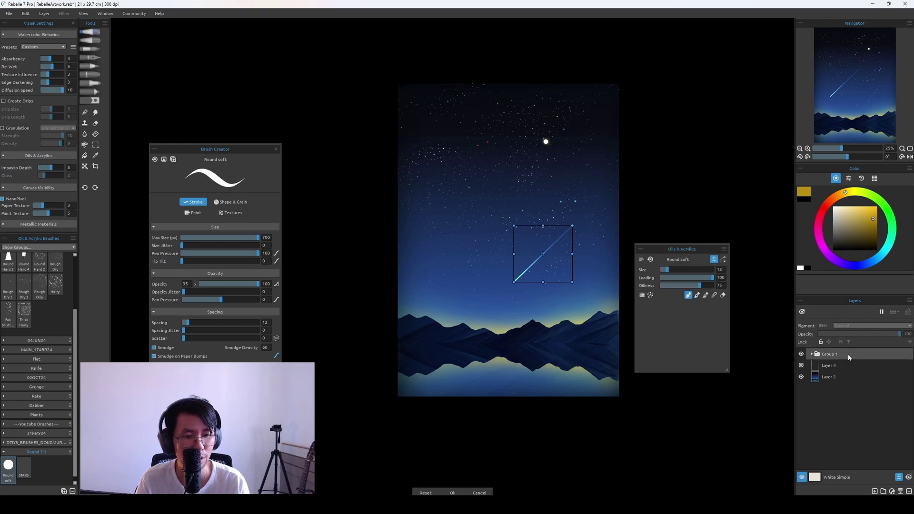
Duplicate Group 1, move the copy up below the moon, shrink it to about 2.8 × 2.7 cm and rotate it about 5.13°
left_click(802, 309)
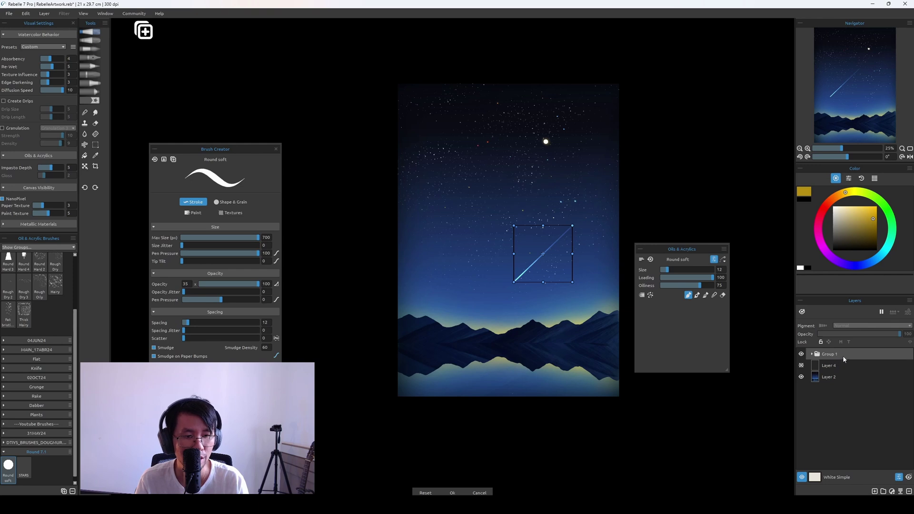
key("Return")
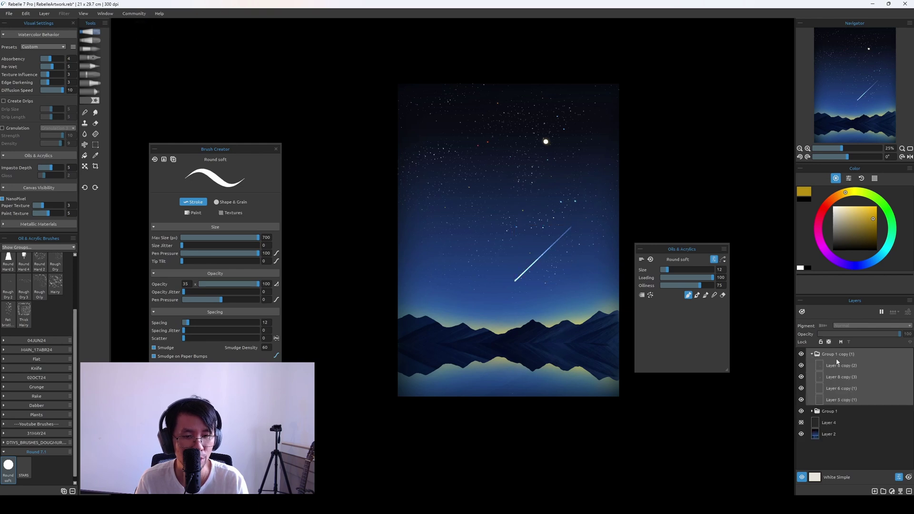
left_click(839, 358)
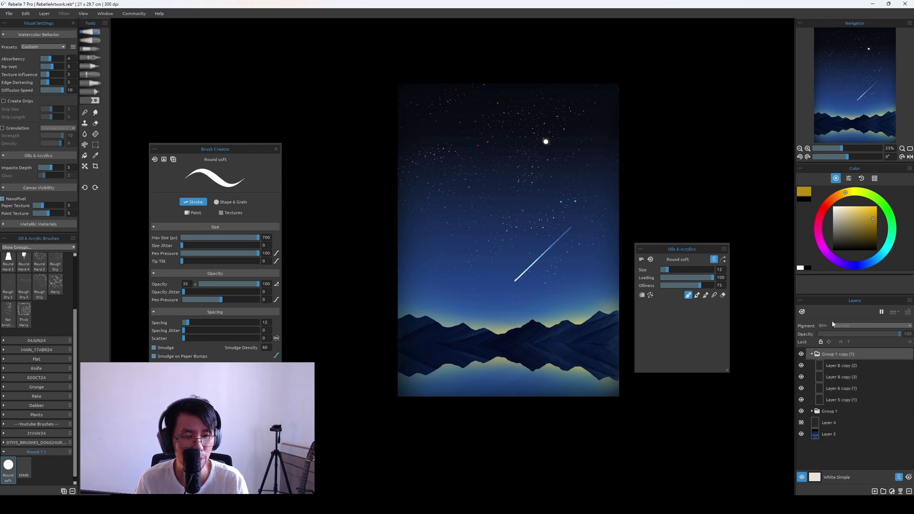
key("ctrl+t")
mouse_move(550, 212)
left_mouse_down()
mouse_move(546, 178)
mouse_move(547, 188)
mouse_move(554, 181)
left_mouse_up()
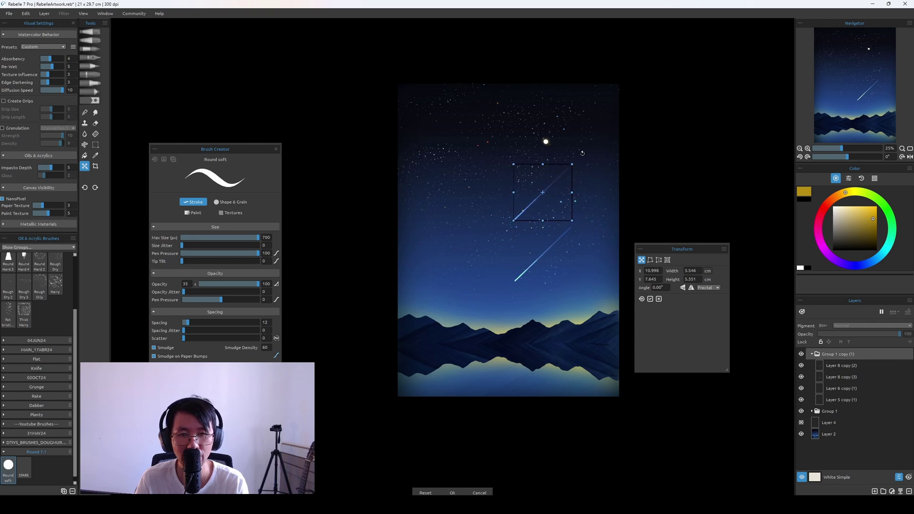
left_click_drag(504, 230, 558, 195)
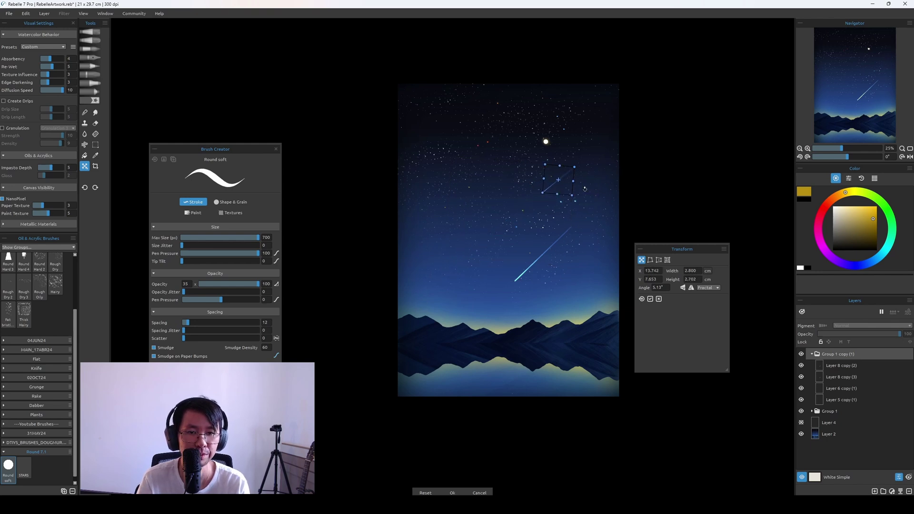
key("Return")
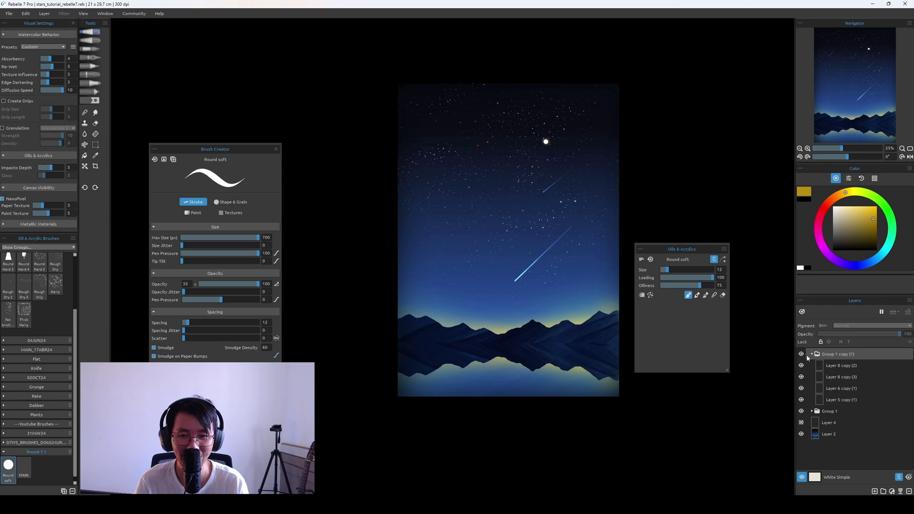
Duplicate Group 1 copy (1), move the new shooting star to the upper-left sky and shrink it to about 1.85 × 1.55 cm
left_click(835, 412)
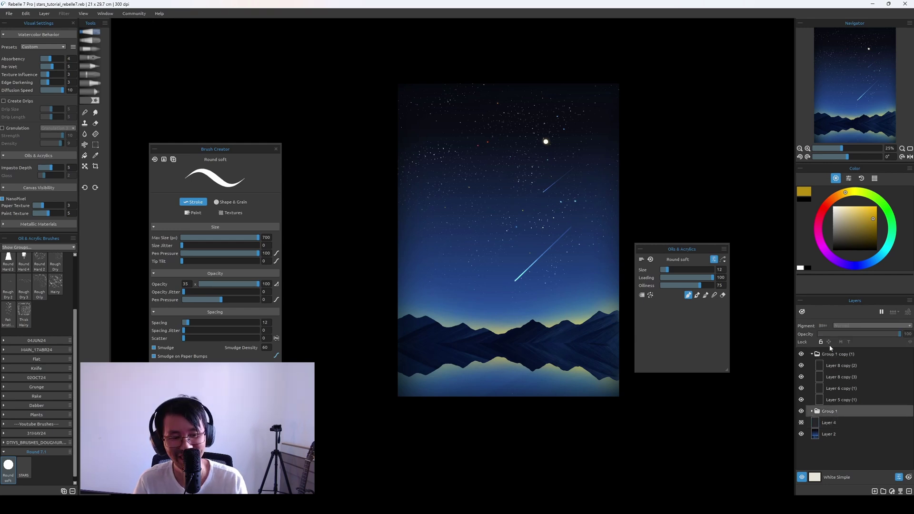
left_click(844, 400)
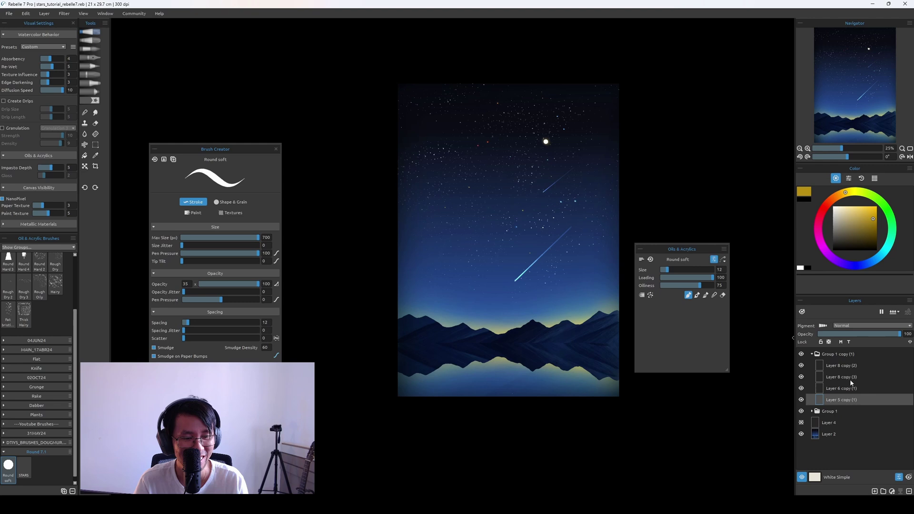
left_click(856, 355)
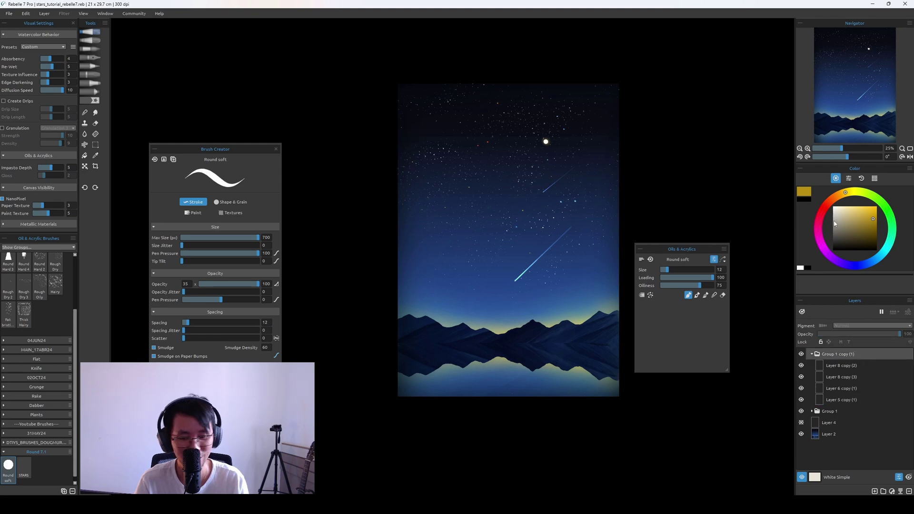
key("ctrl+j")
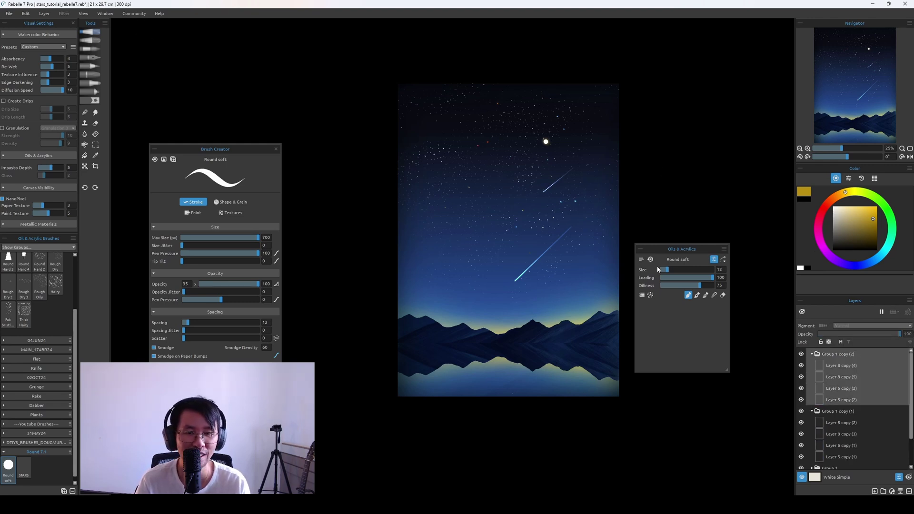
key("ctrl+t")
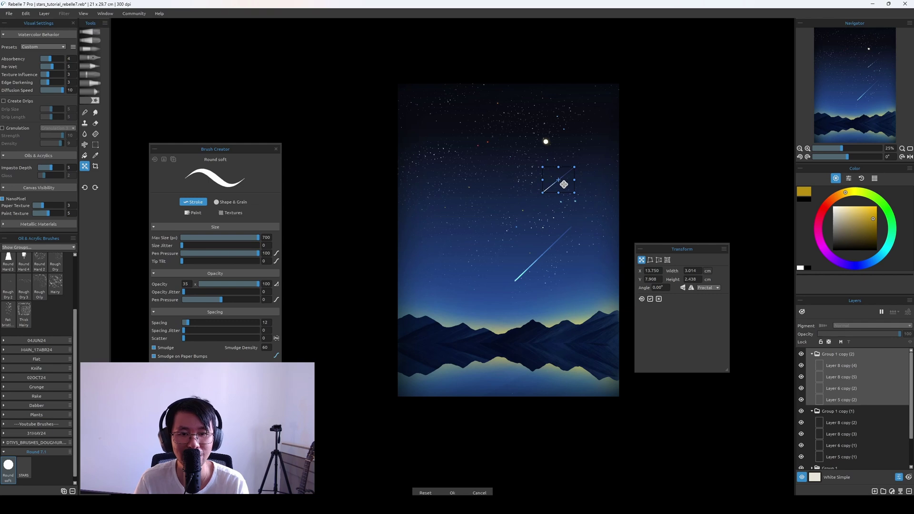
left_click_drag(547, 195, 498, 147)
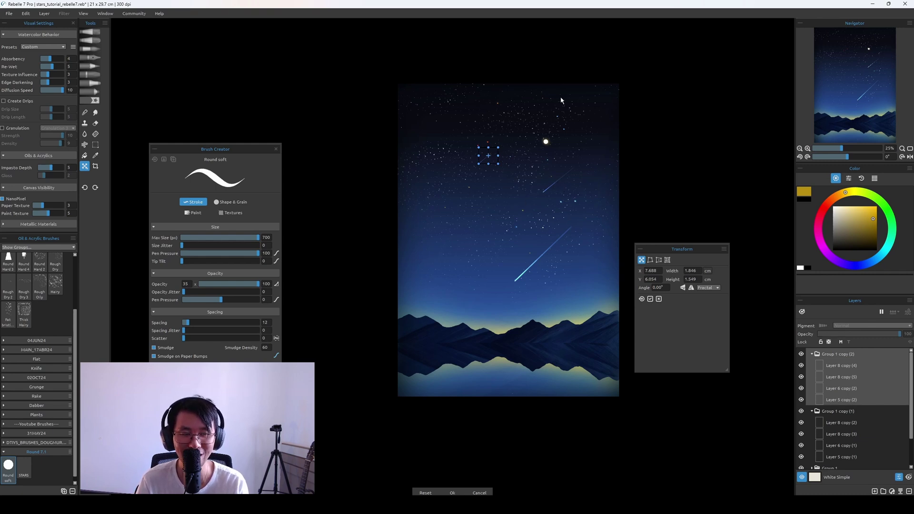
Collapse Group 1 copy (2) and enlarge its shooting star to about 5.93 × 2.15 cm, rotated about -11.40° in the upper-left sky
left_click(814, 355)
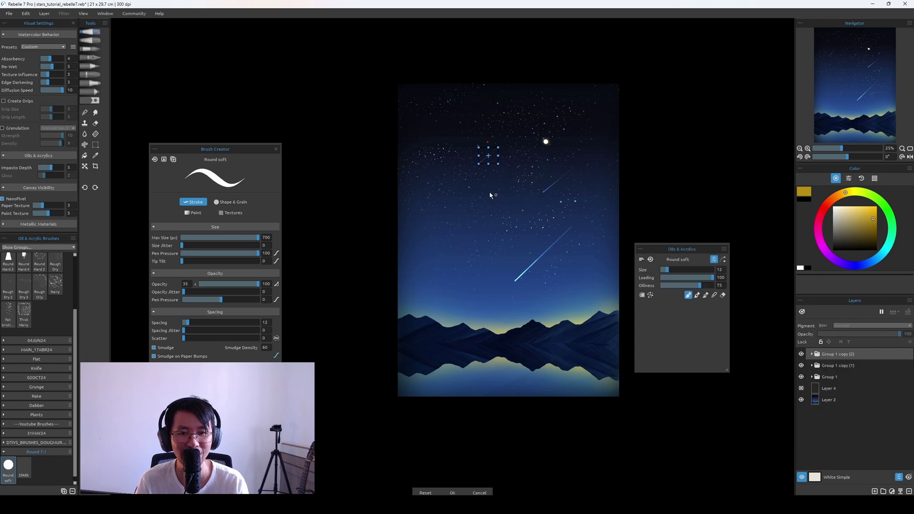
key("ctrl+t")
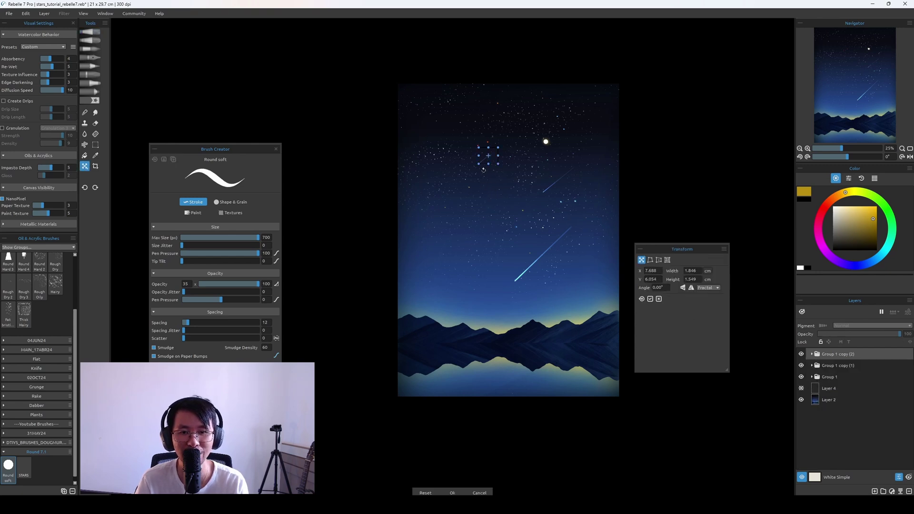
left_click_drag(484, 164, 437, 170)
mouse_move(498, 169)
left_mouse_down()
mouse_move(503, 134)
mouse_move(491, 153)
left_mouse_up()
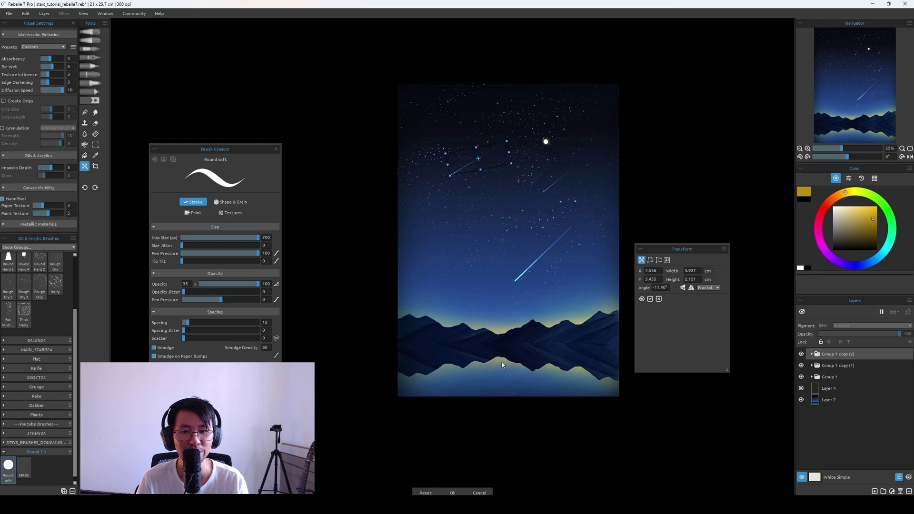
key("b")
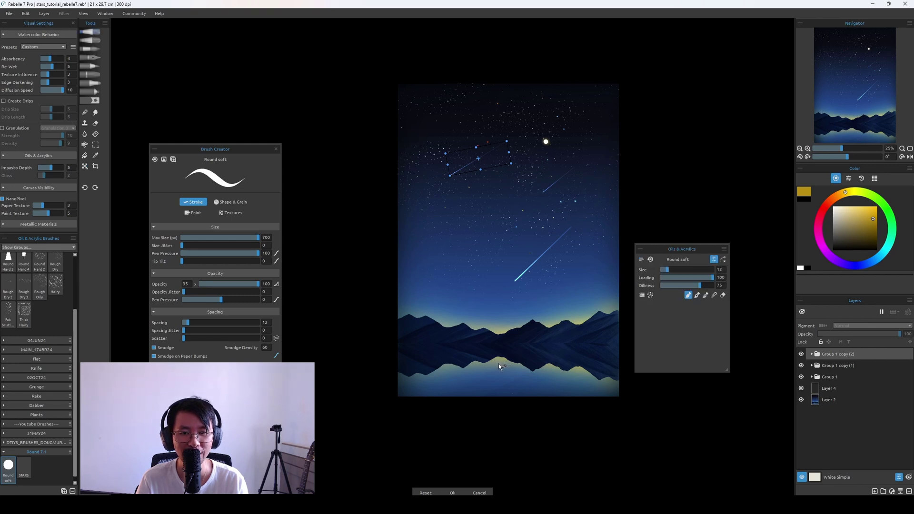
key("Return")
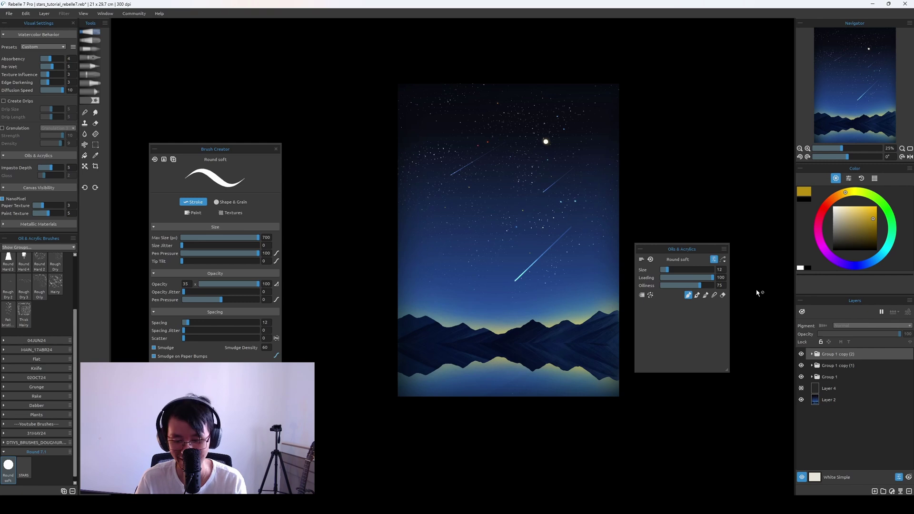
Hide and delete the Multiply layer Layer 9, and collapse Group 1 copy (2)
key("ctrl+plus")
key("ctrl+plus")
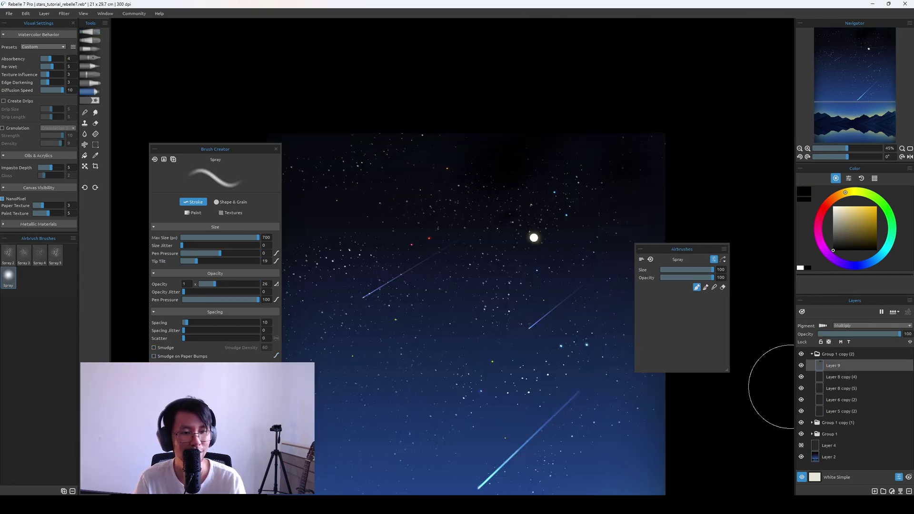
left_click(801, 365)
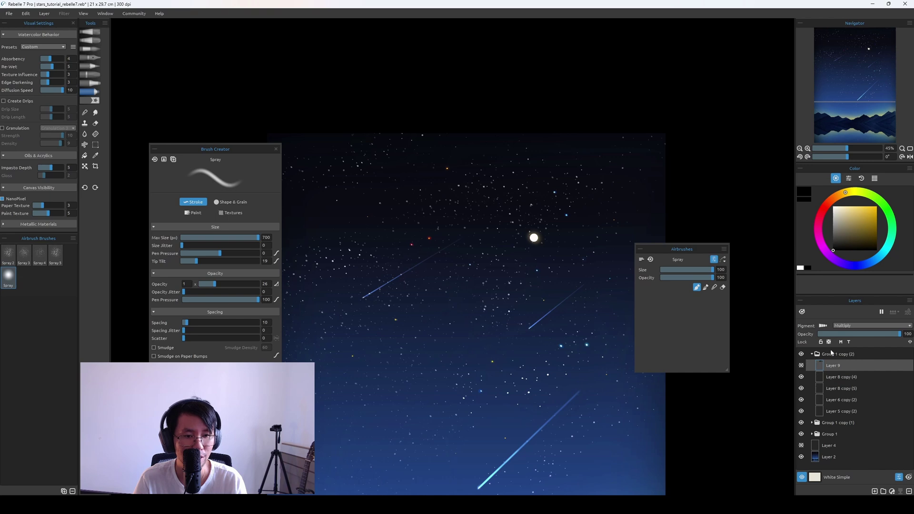
key("Delete")
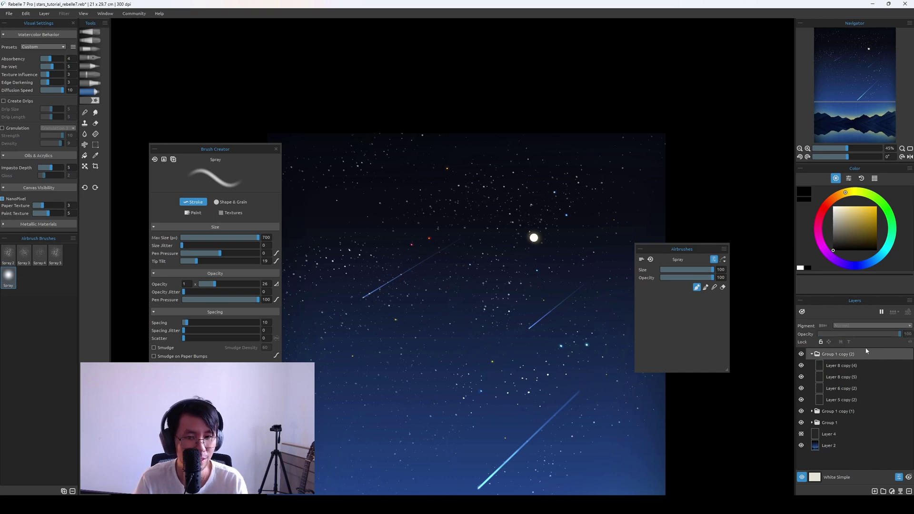
left_click(812, 355)
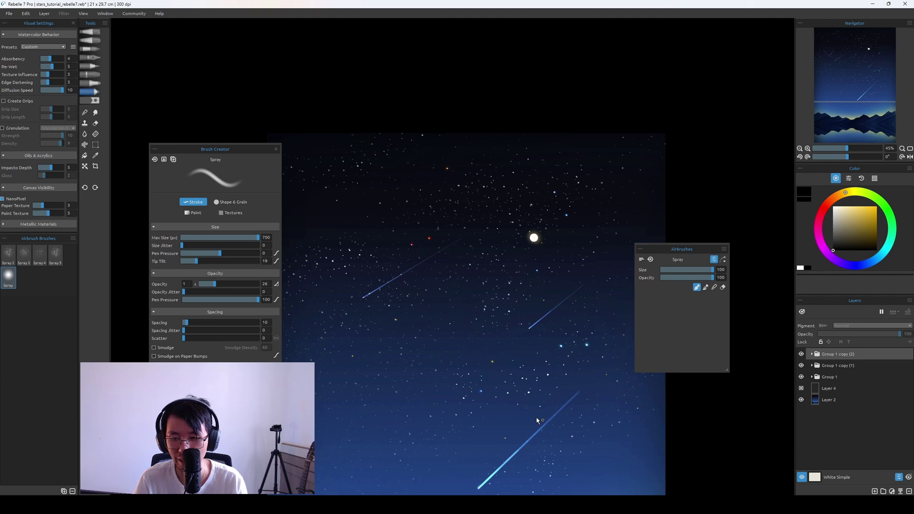
Duplicate Layer 2 and merge the copy with Layer 4 and the three shooting-star groups above it
left_click_drag(539, 421, 554, 362)
scroll(532, 331, "down", 3)
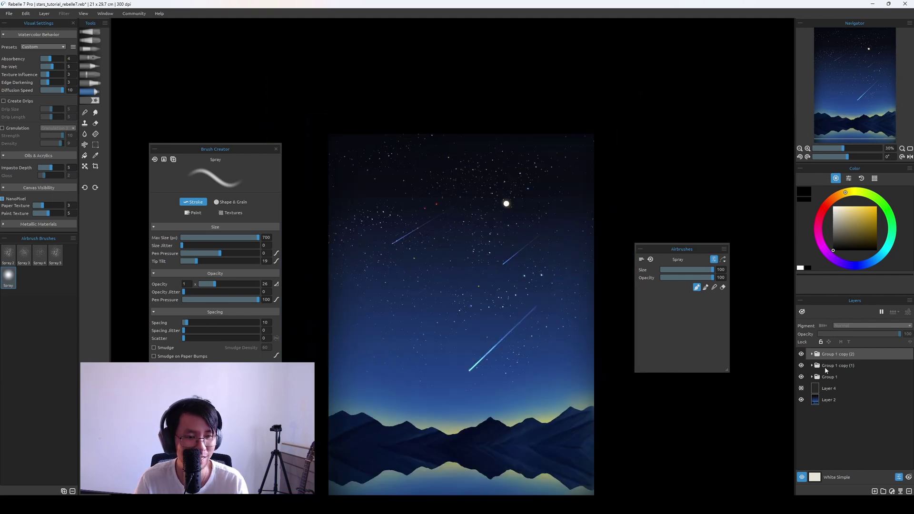
left_click(831, 402, "shift")
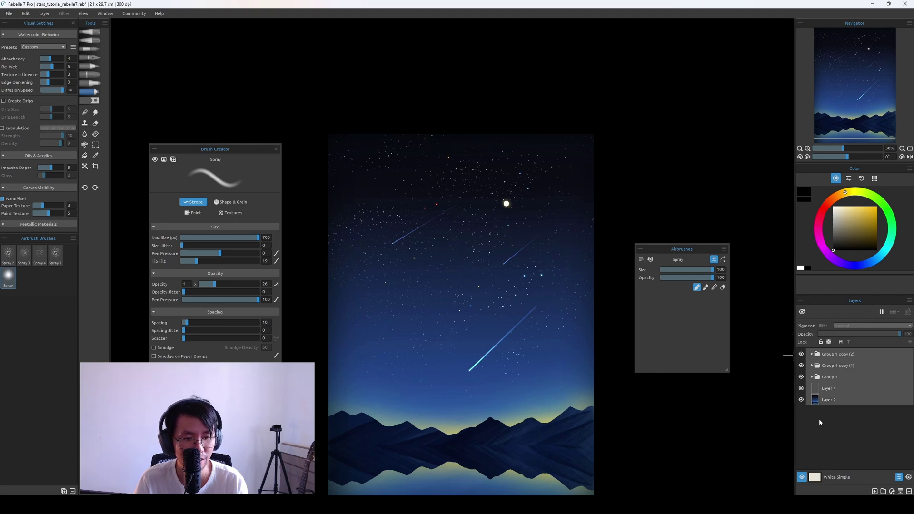
left_click(836, 402)
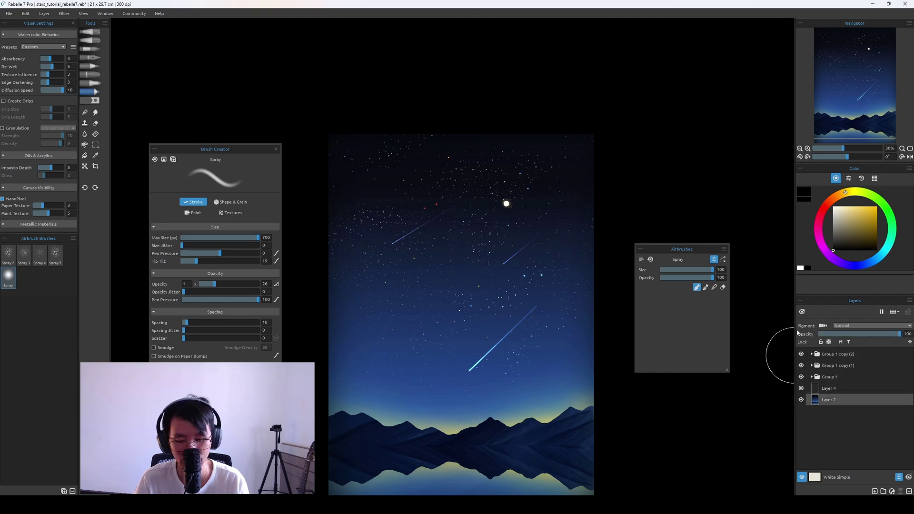
key("ctrl+j")
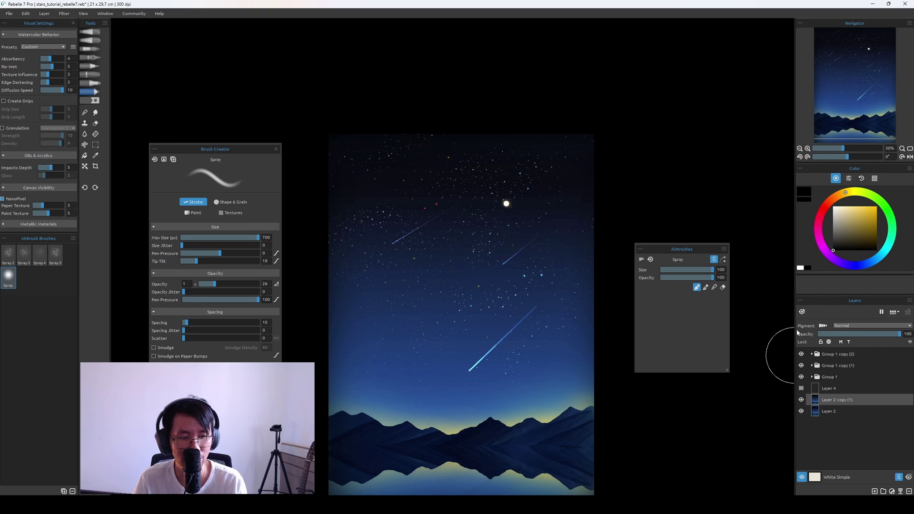
left_click(840, 354)
left_click(855, 400, "shift")
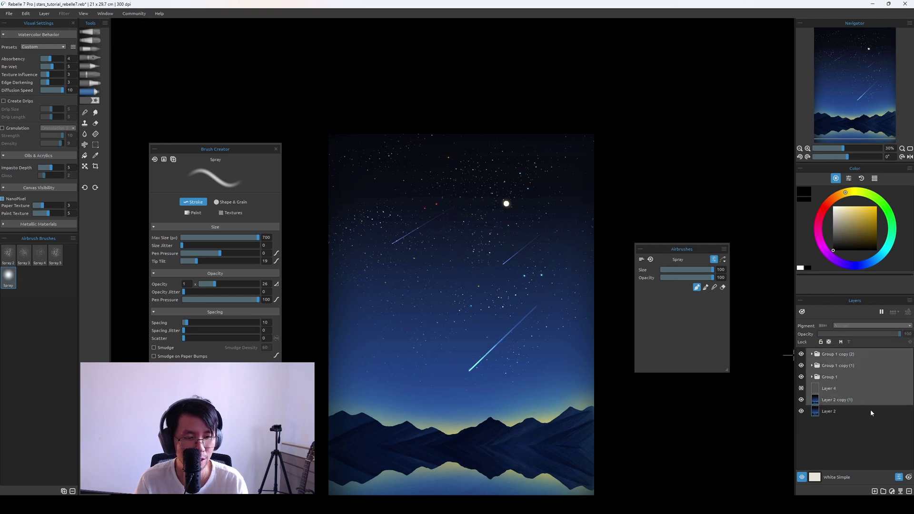
key("ctrl+e")
Toggle the visibility of Layer 2 copy (1) to compare the merged painting with the original Layer 2
left_click(801, 354)
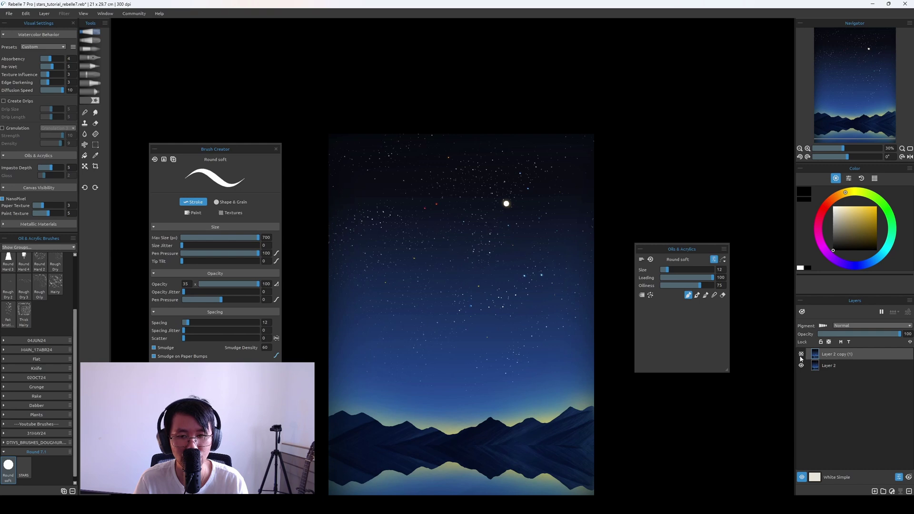
left_click(802, 354)
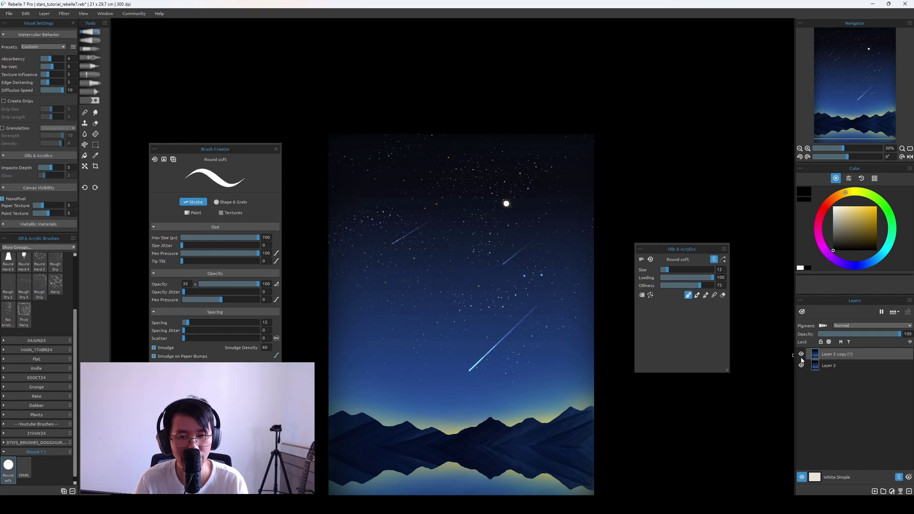
left_click(802, 355)
left_click(802, 354)
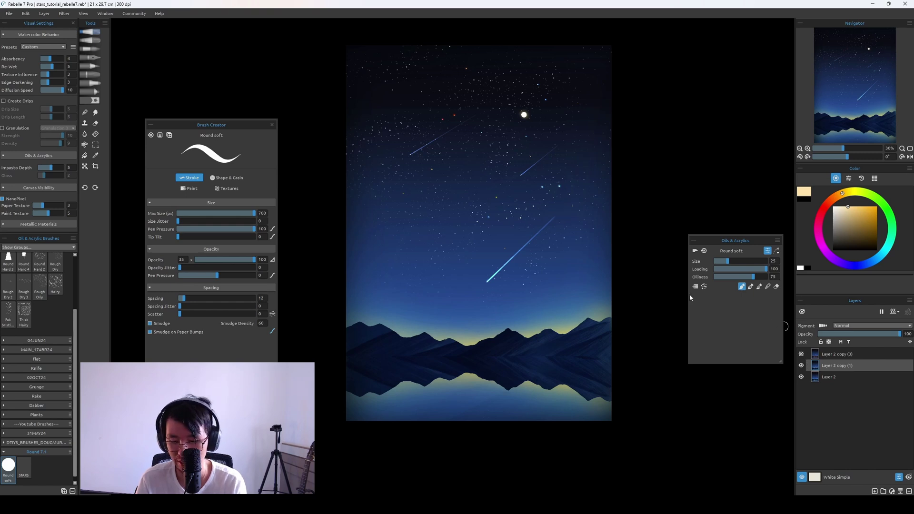
Duplicate the merged painting layer, Layer 2 copy (1)
key("ctrl+j")
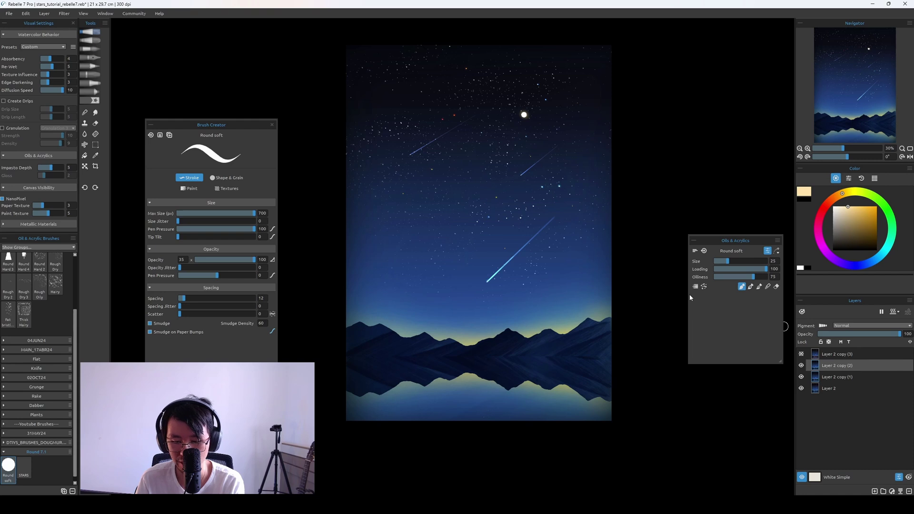
Brighten Layer 2 copy (2) with Levels, lowering the white input level of the RGB channel to 236
key("ctrl+l")
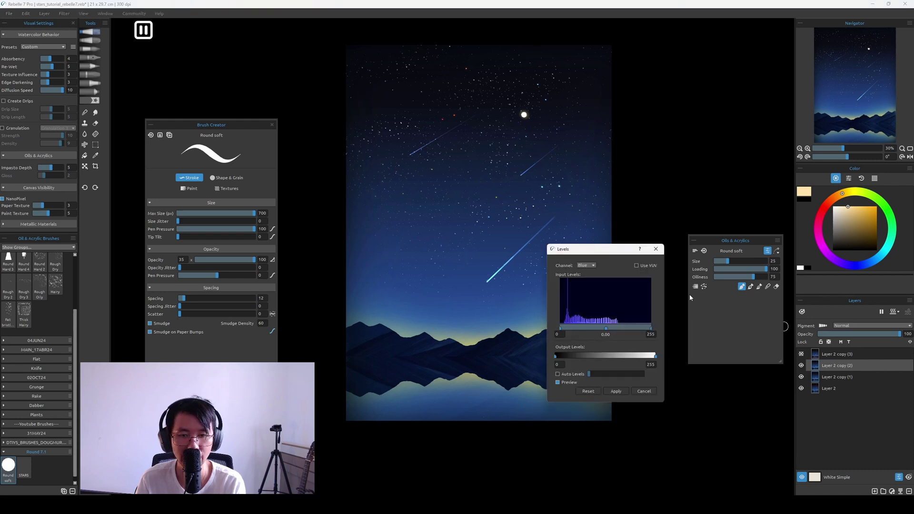
left_click(585, 265)
left_click(585, 241)
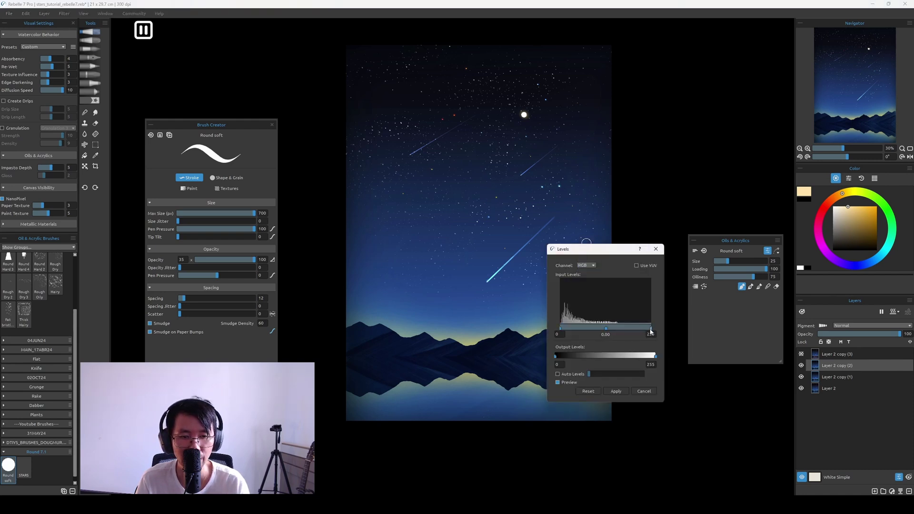
left_click_drag(651, 329, 645, 332)
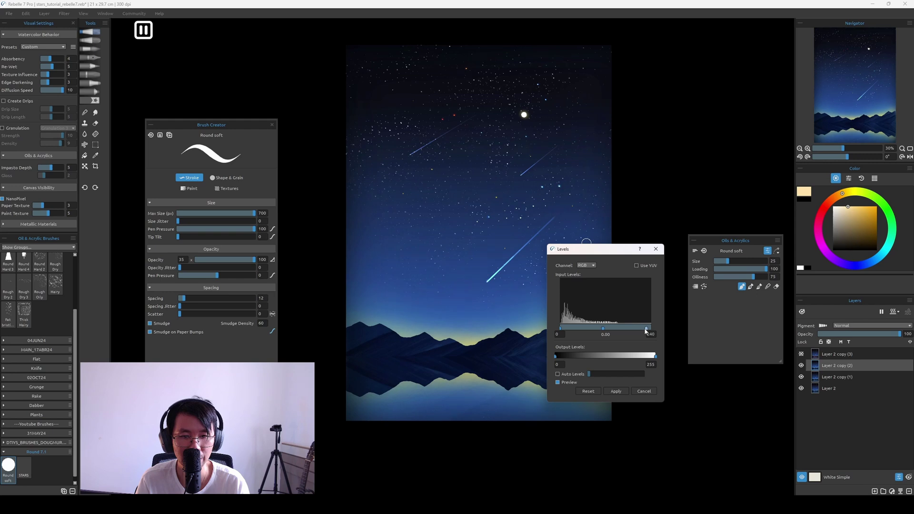
left_click_drag(607, 251, 629, 257)
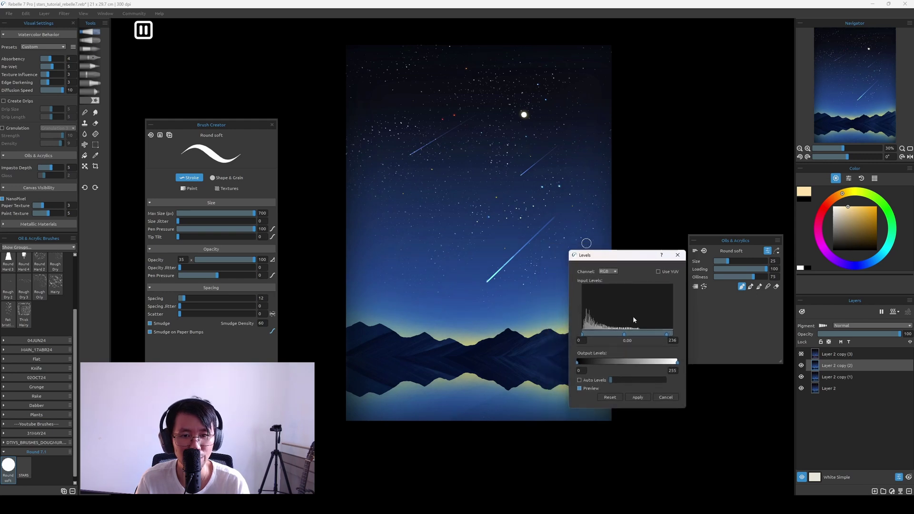
left_click(638, 397)
Apply a subtle Curves adjustment to Layer 2 copy (2), adding one shadow point and one highlight point on the RGB curve
key("ctrl+m")
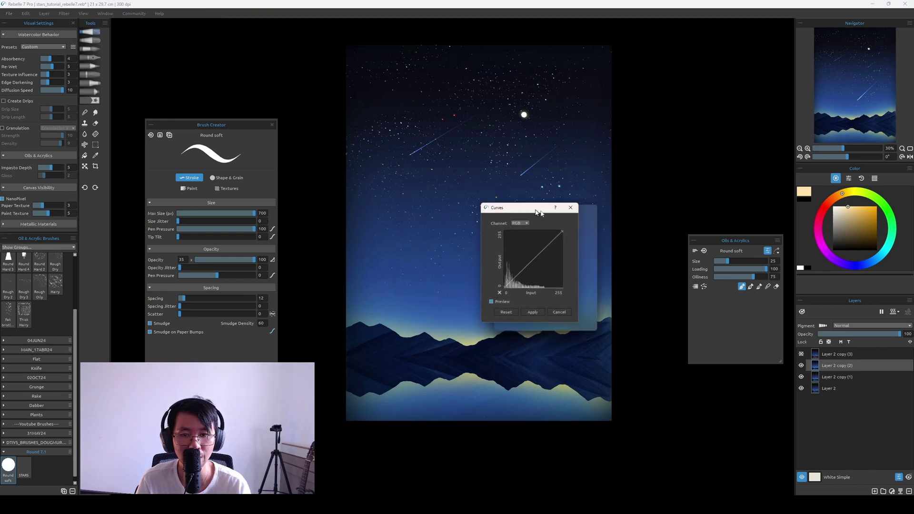
left_click_drag(510, 208, 633, 265)
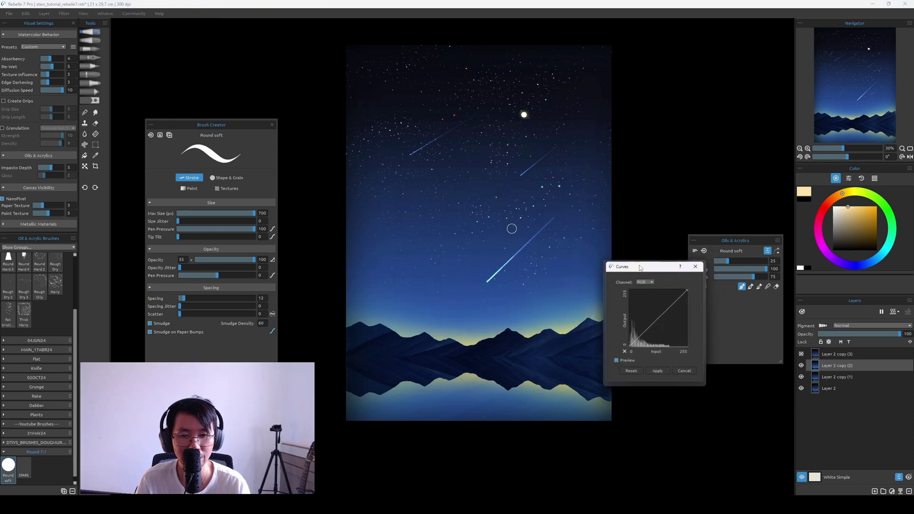
left_click(640, 341)
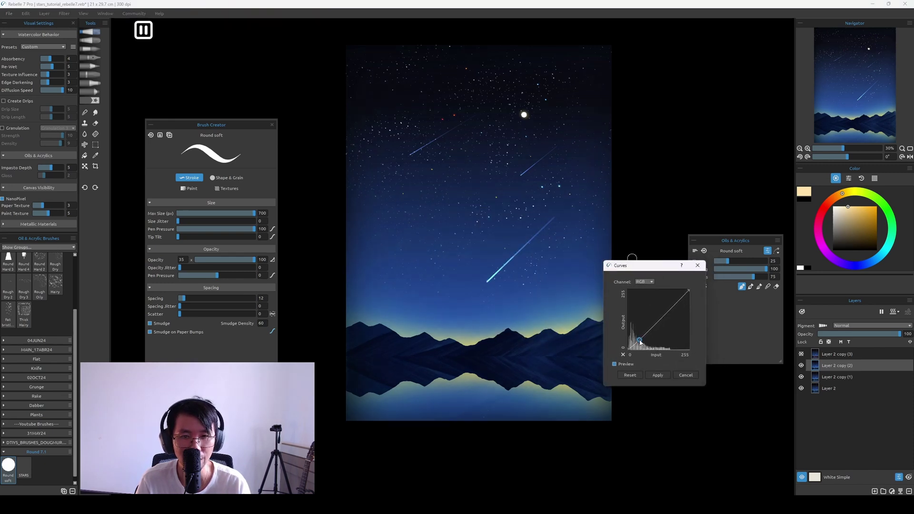
left_click(671, 309)
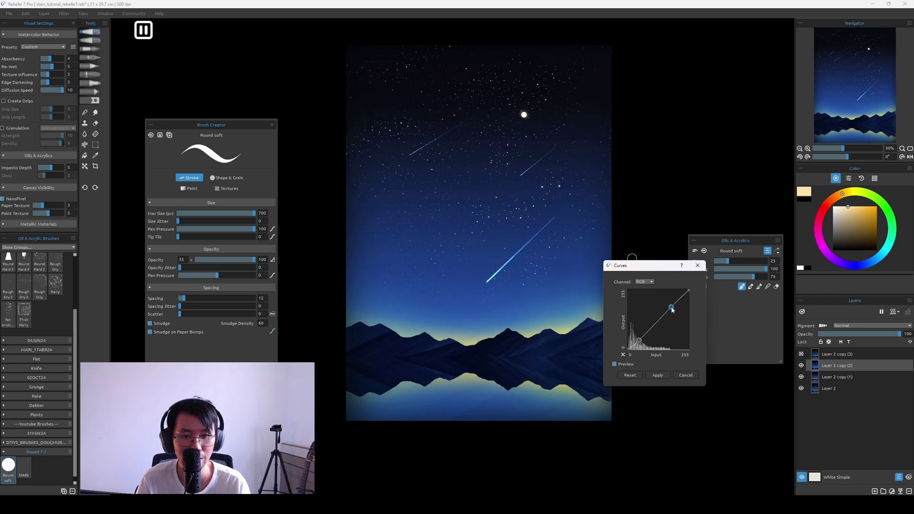
left_click(657, 376)
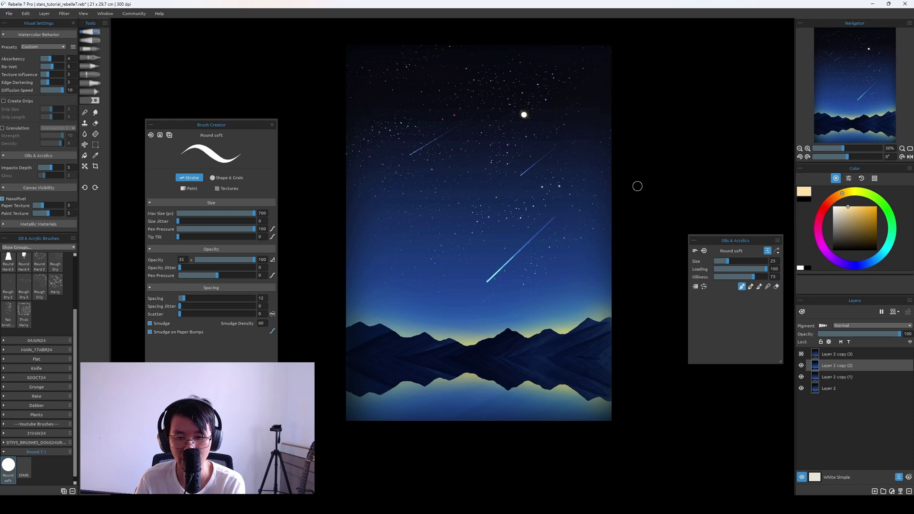
Duplicate Layer 2 copy (2) and sharpen the new copy with a radius of 2 px and a strength of 15
key("ctrl+j")
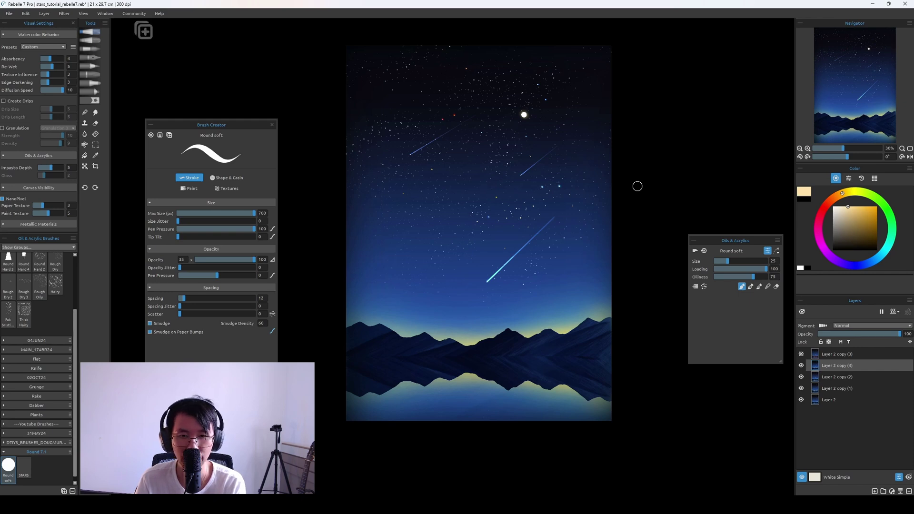
left_click(93, 16)
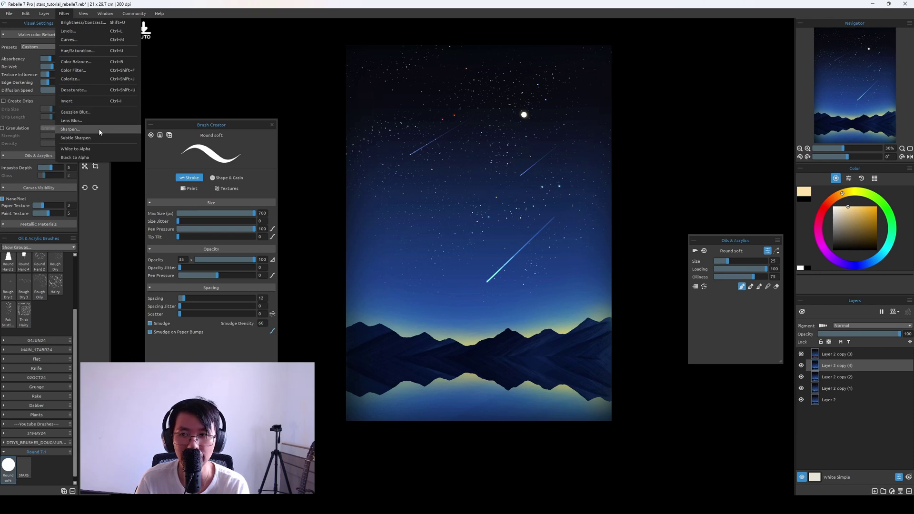
left_click(71, 129)
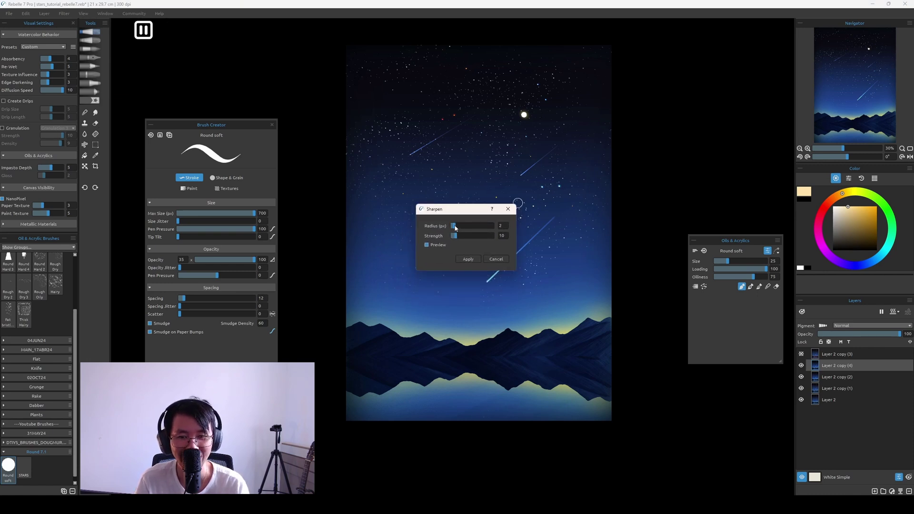
mouse_move(455, 229)
left_mouse_down()
mouse_move(486, 239)
mouse_move(458, 241)
left_mouse_up()
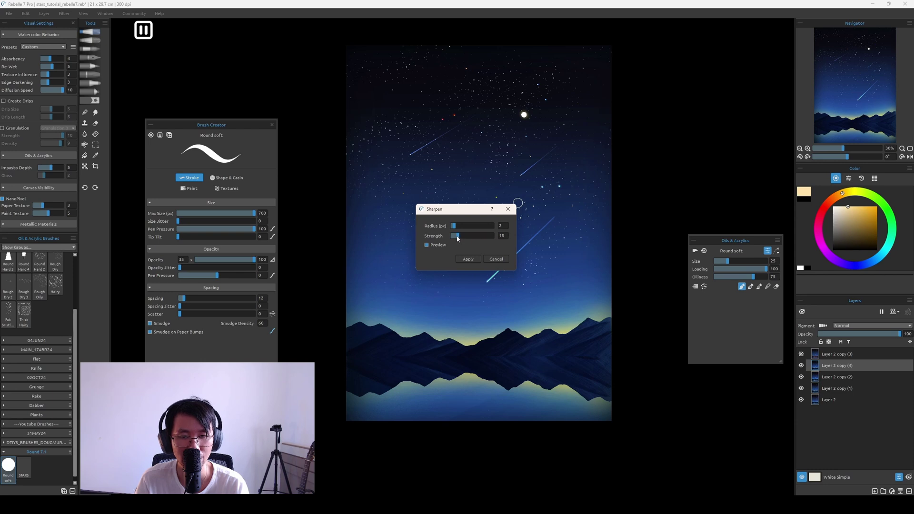
left_click(469, 259)
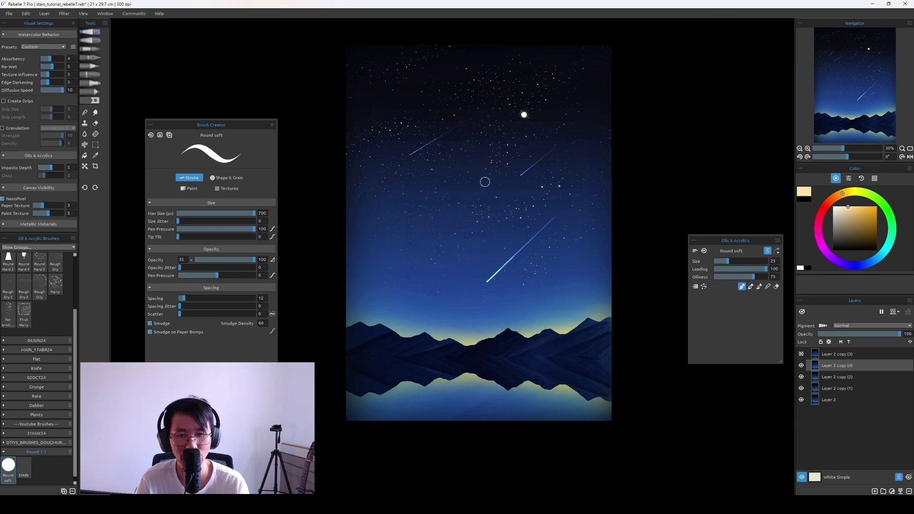
scroll(485, 181, "up", 3)
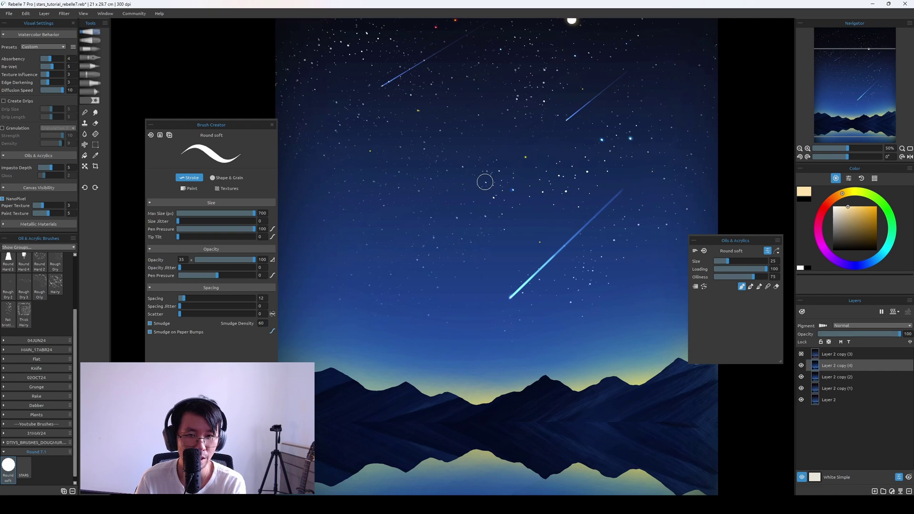
scroll(485, 181, "down", 4)
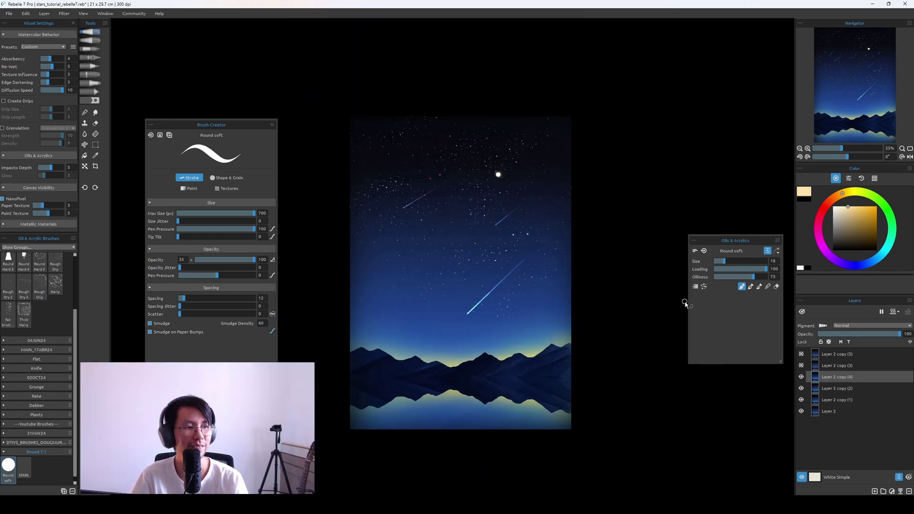